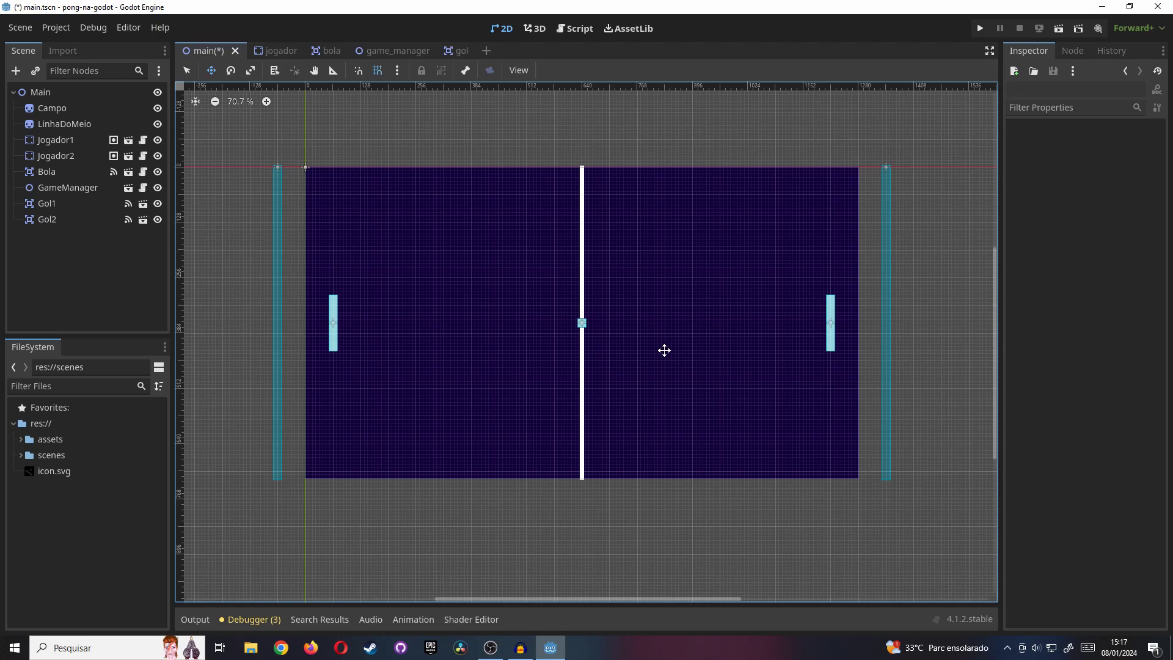
- Look through the jogador, bola and game_manager scenes, then return to the main Pong scene
{"action": "left_click", "coordinate": [268, 52]}
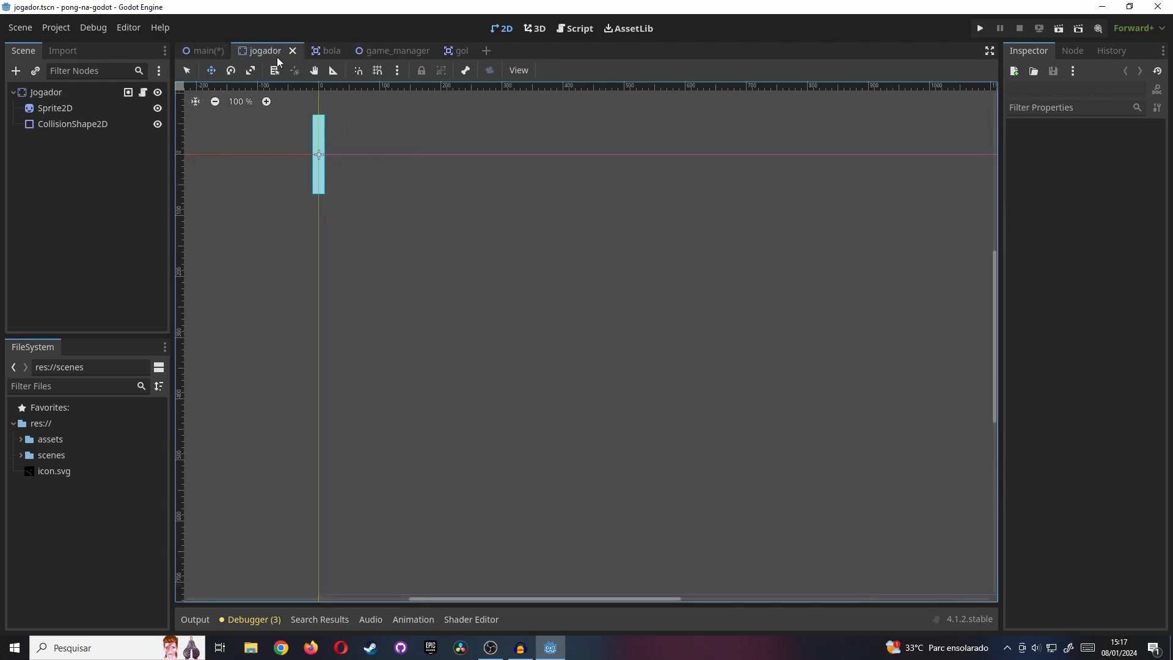
{"action": "left_click", "coordinate": [330, 53]}
{"action": "left_click", "coordinate": [373, 54]}
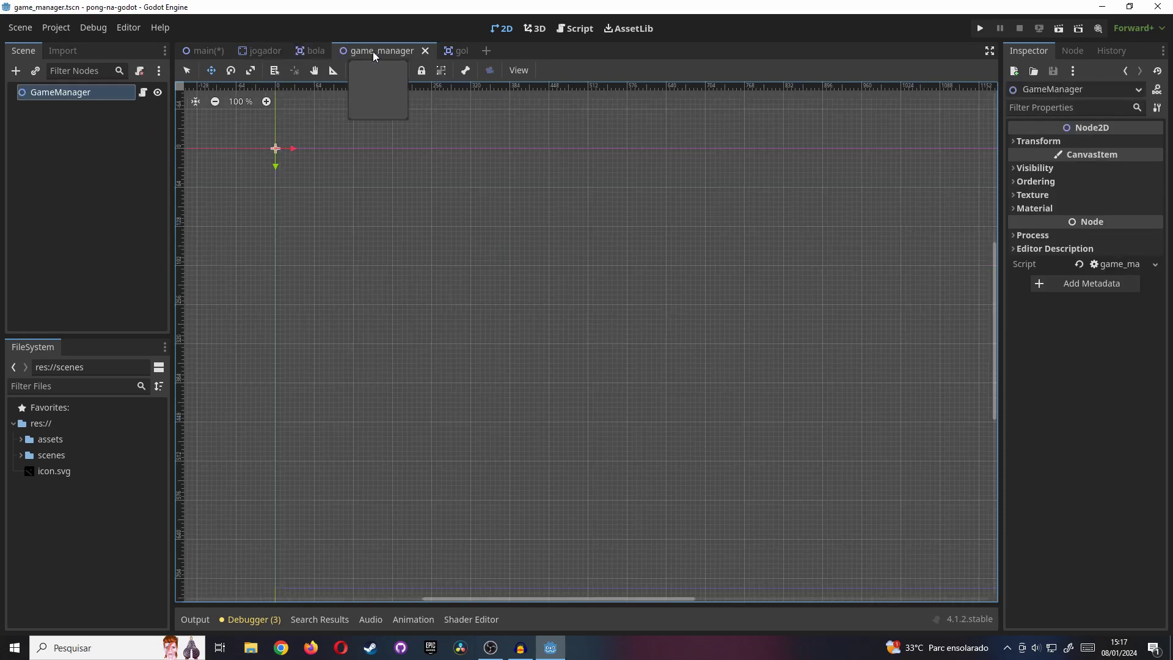
{"action": "left_click", "coordinate": [266, 51]}
{"action": "left_click", "coordinate": [326, 55]}
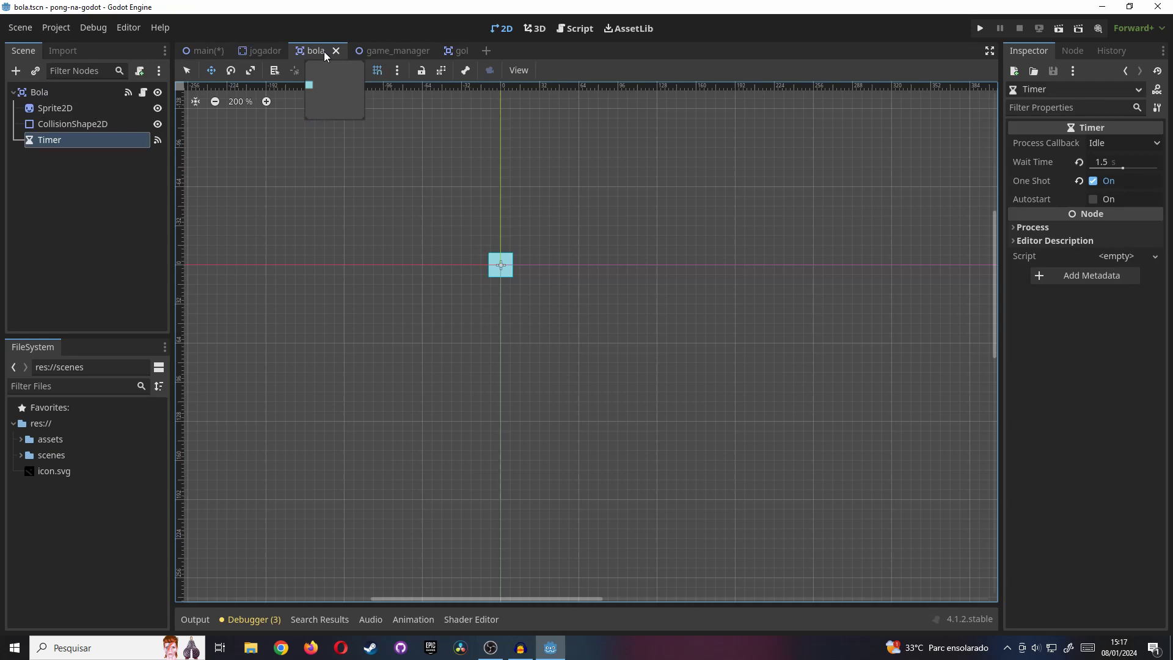
{"action": "left_click", "coordinate": [379, 50]}
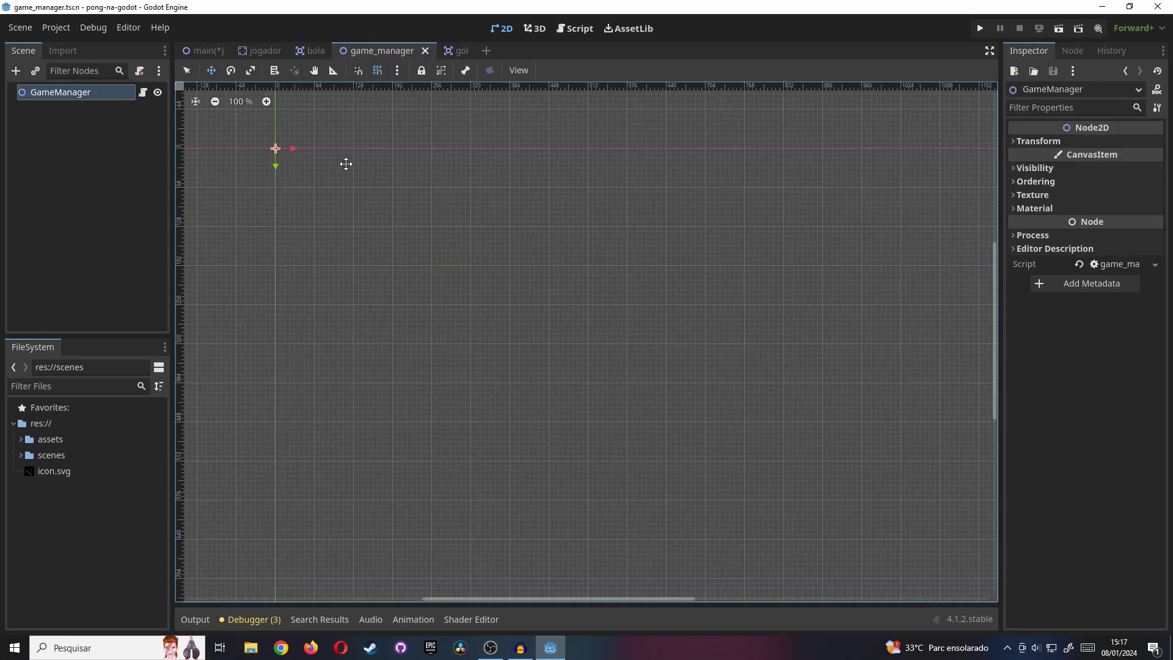
{"action": "left_click", "coordinate": [268, 50]}
{"action": "left_click", "coordinate": [311, 51]}
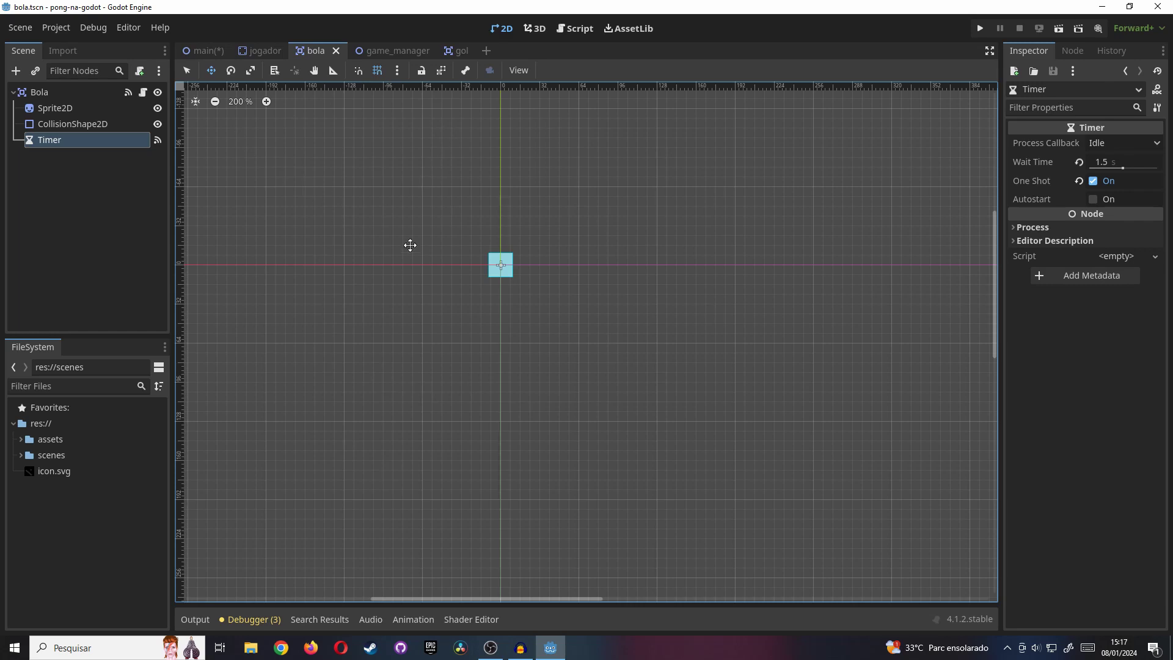
{"action": "left_click", "coordinate": [209, 54]}
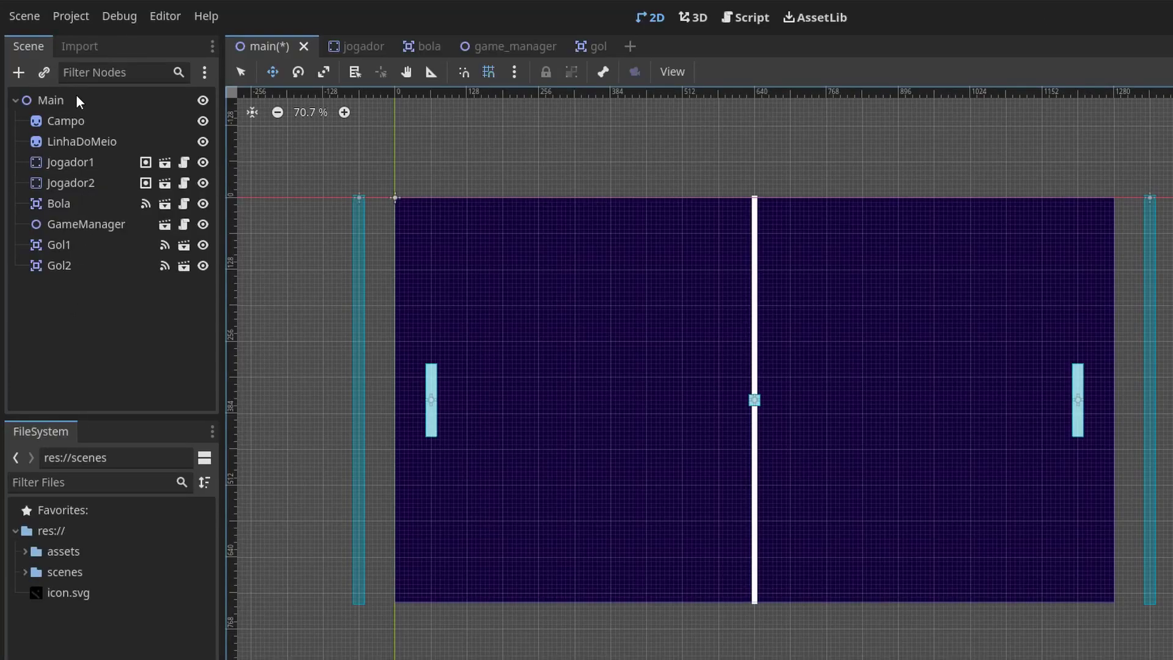
- Add a CanvasLayer node as a child of Main
{"action": "left_click", "coordinate": [55, 94]}
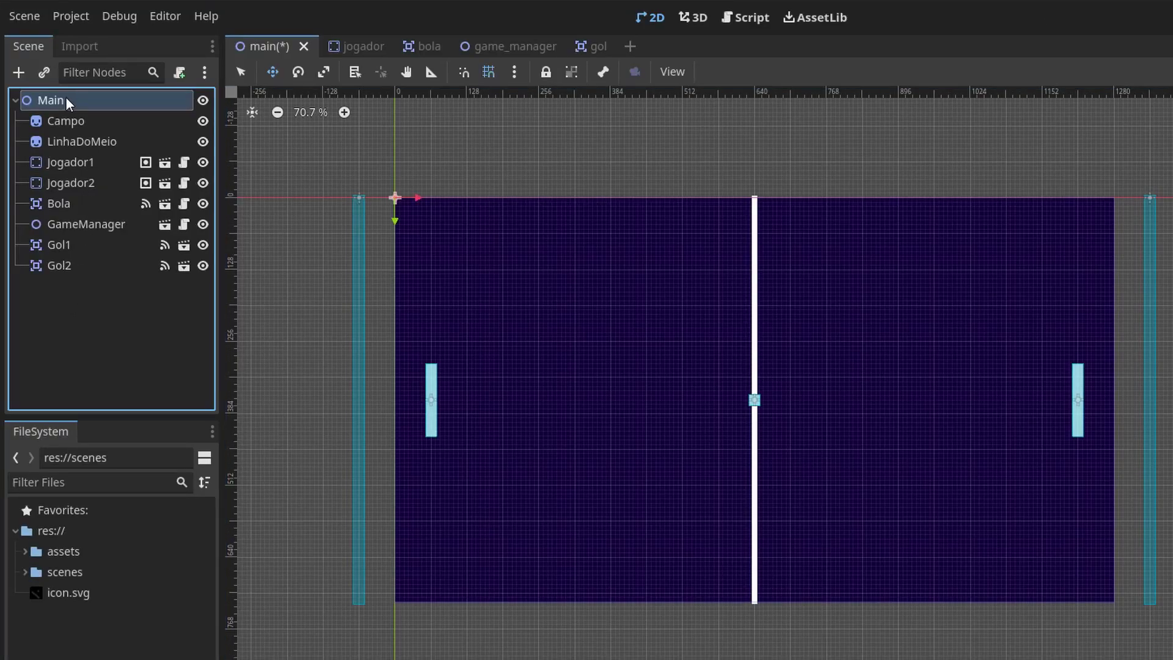
{"action": "left_click", "coordinate": [19, 72]}
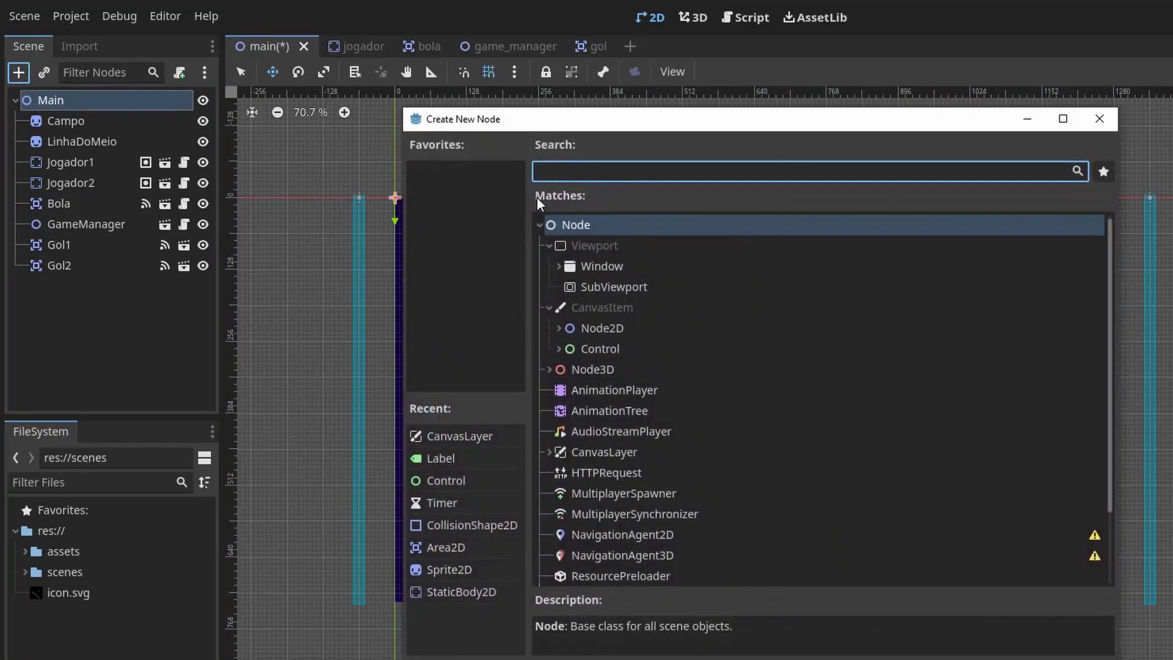
{"action": "type", "text": "canv"}
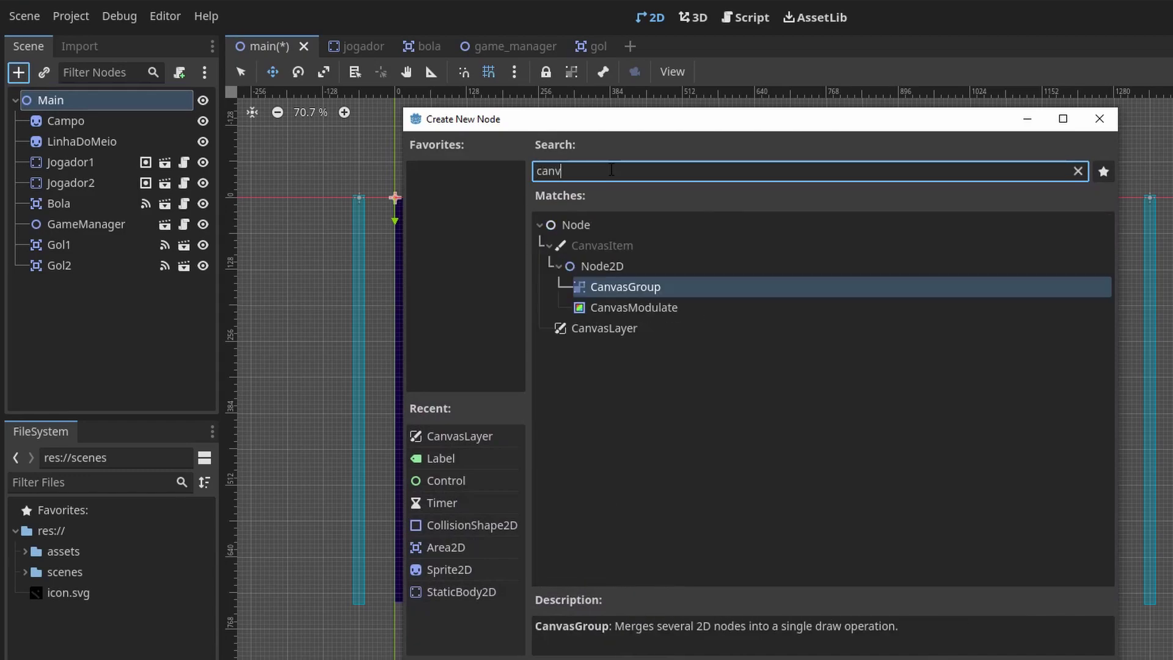
{"action": "type", "text": "aslayer"}
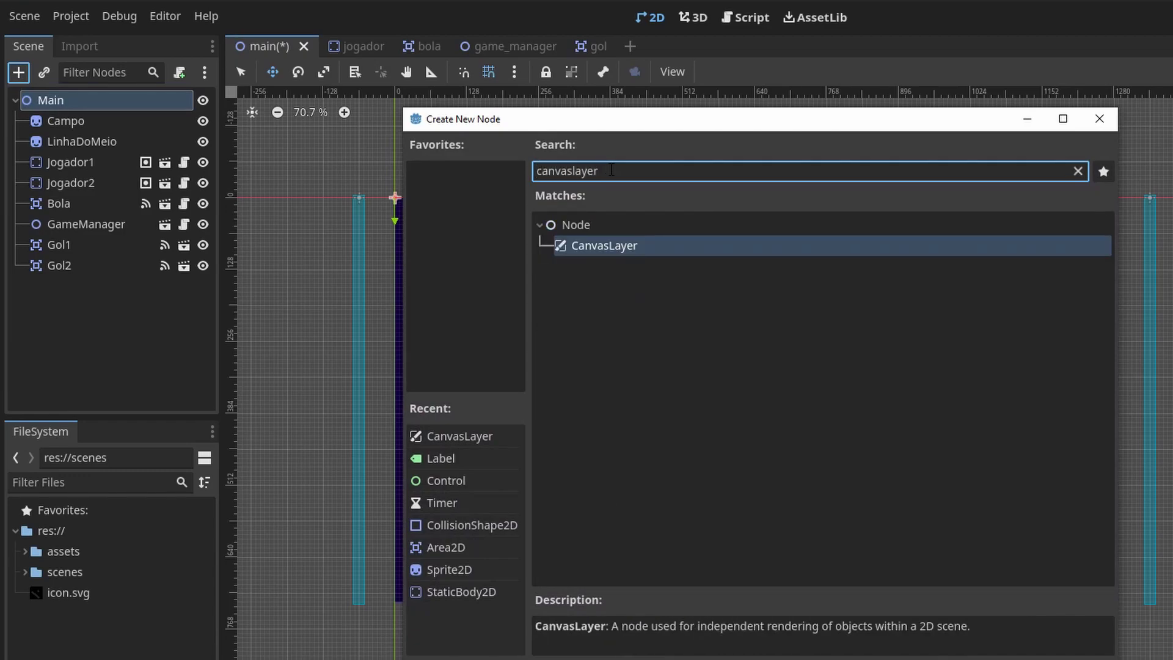
{"action": "double_click", "coordinate": [645, 248]}
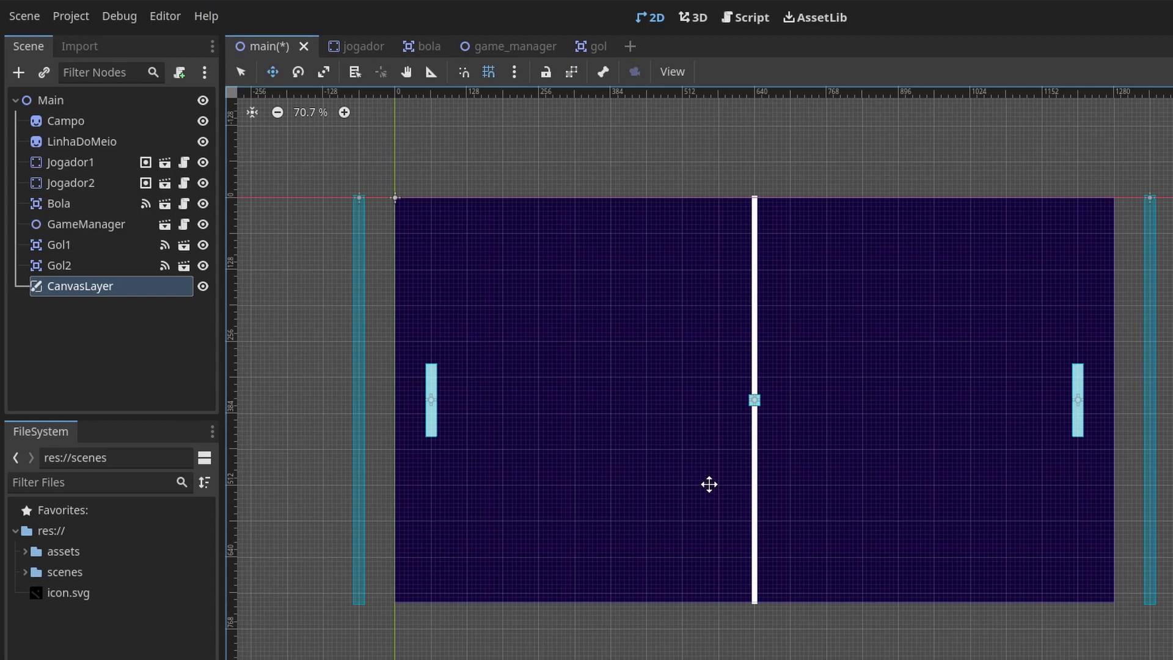
- Rename the new CanvasLayer to UI
{"action": "double_click", "coordinate": [86, 287]}
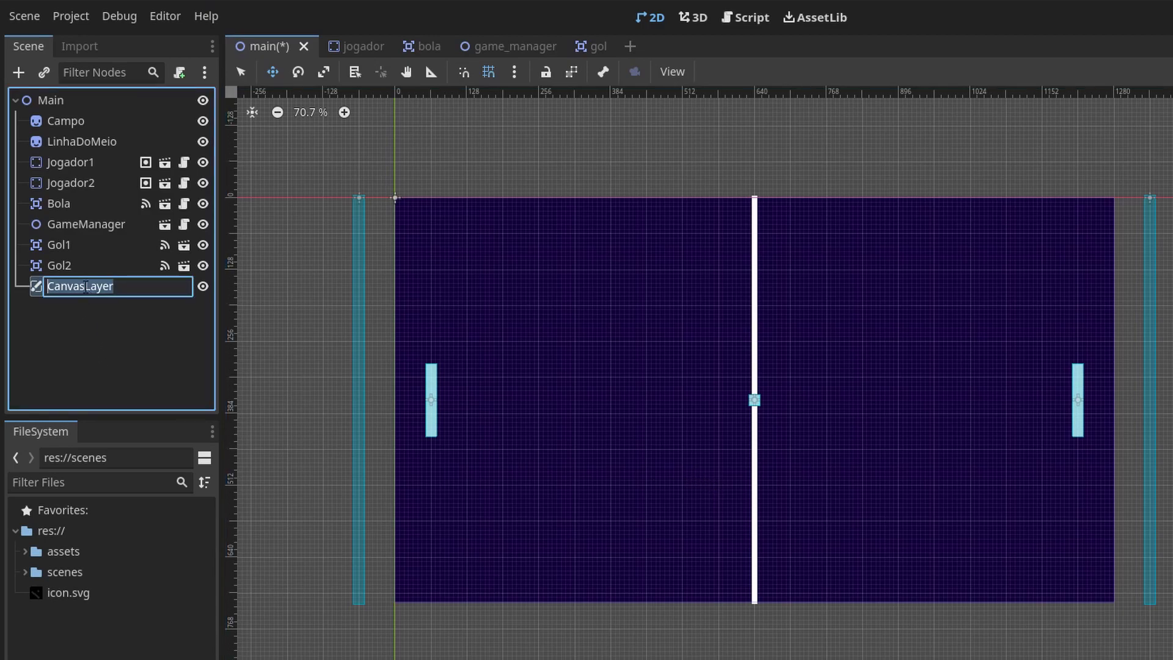
{"action": "type", "text": "UI"}
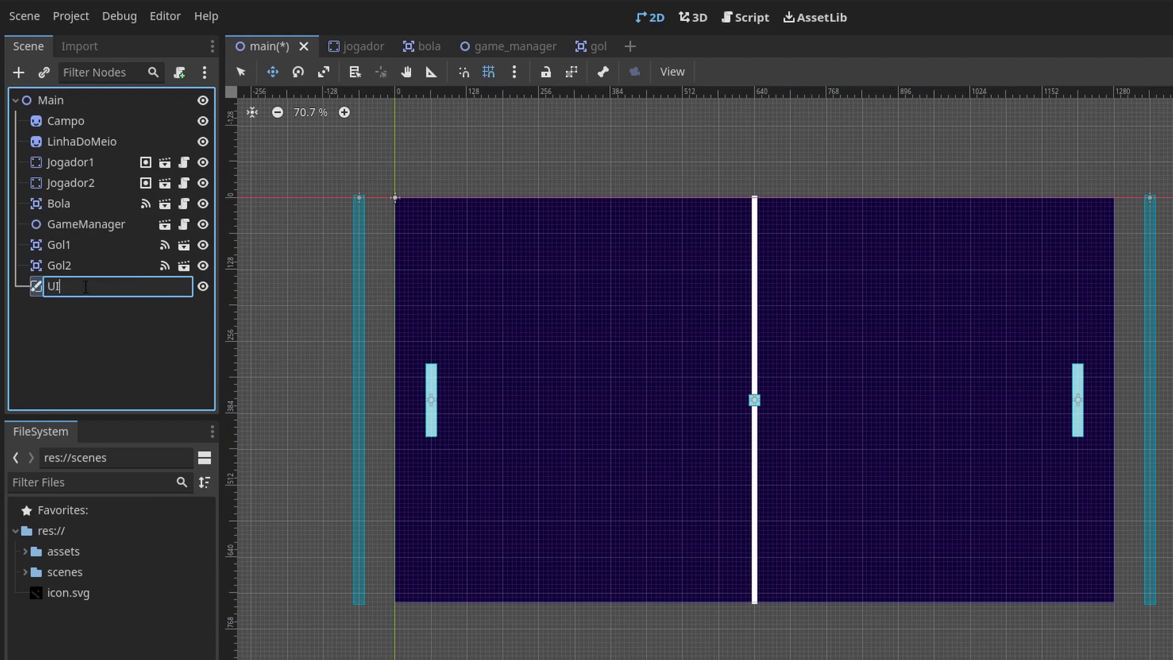
{"action": "key", "text": "Return"}
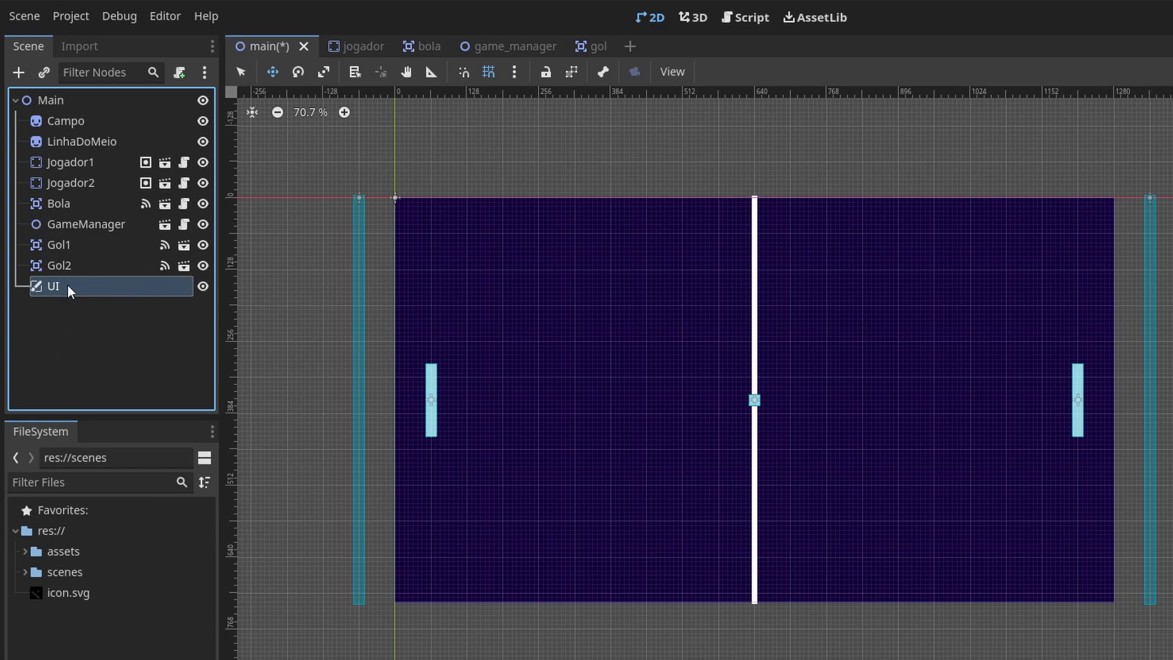
- Add a Control node under the UI layer
{"action": "left_click", "coordinate": [53, 101]}
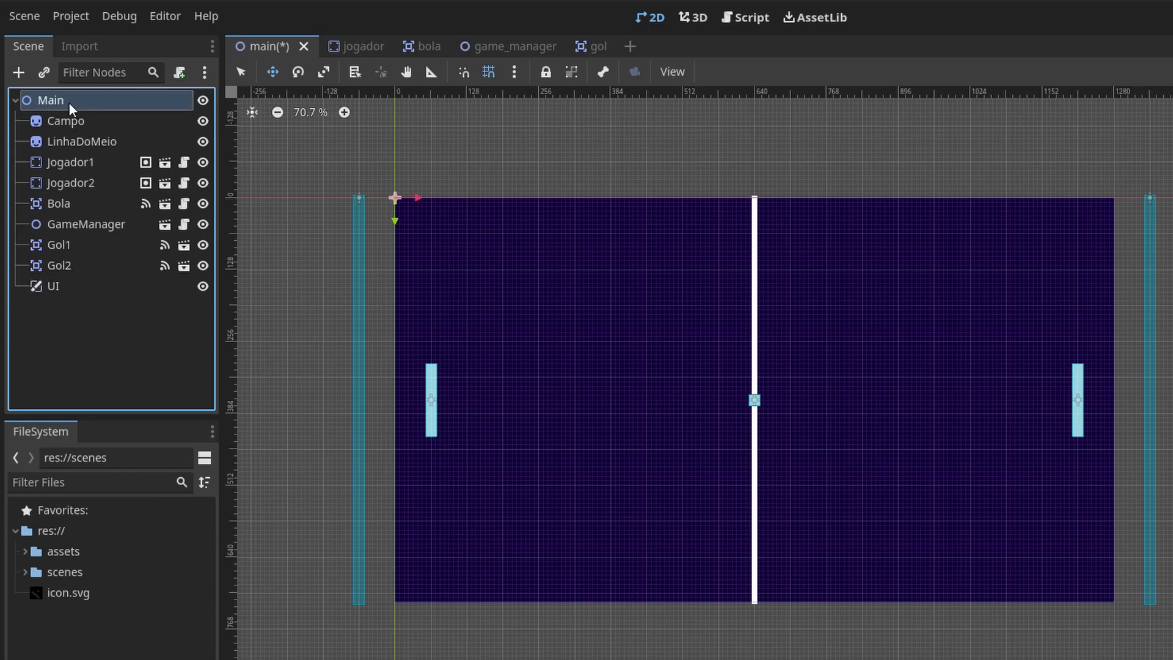
{"action": "left_click", "coordinate": [78, 294]}
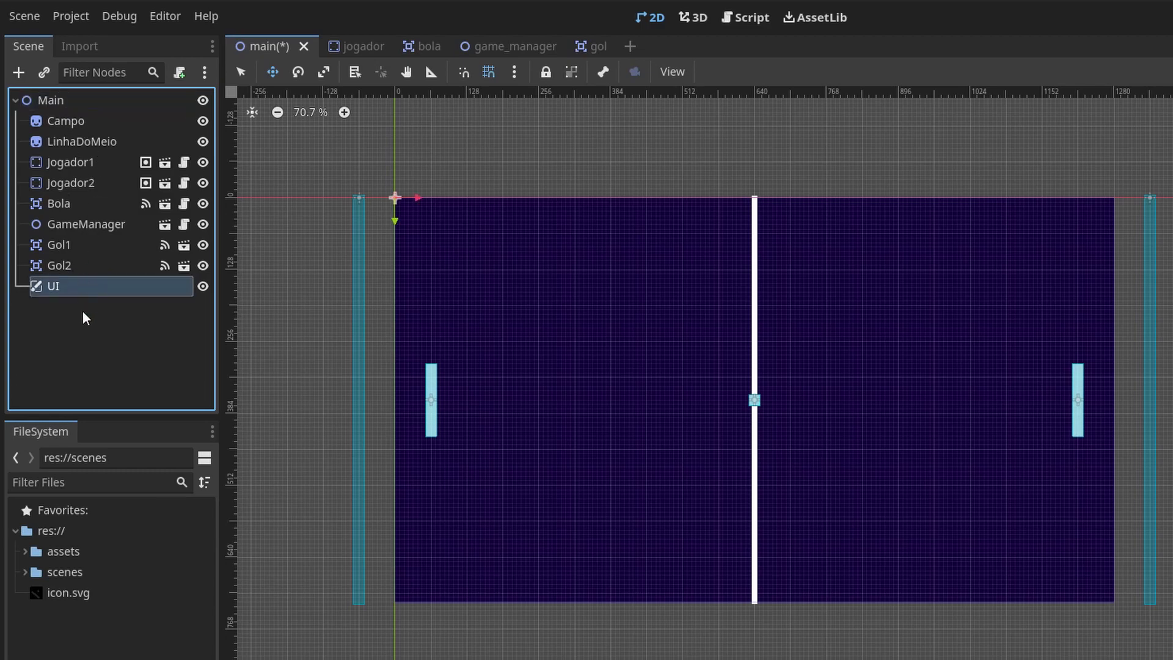
{"action": "left_click", "coordinate": [19, 74]}
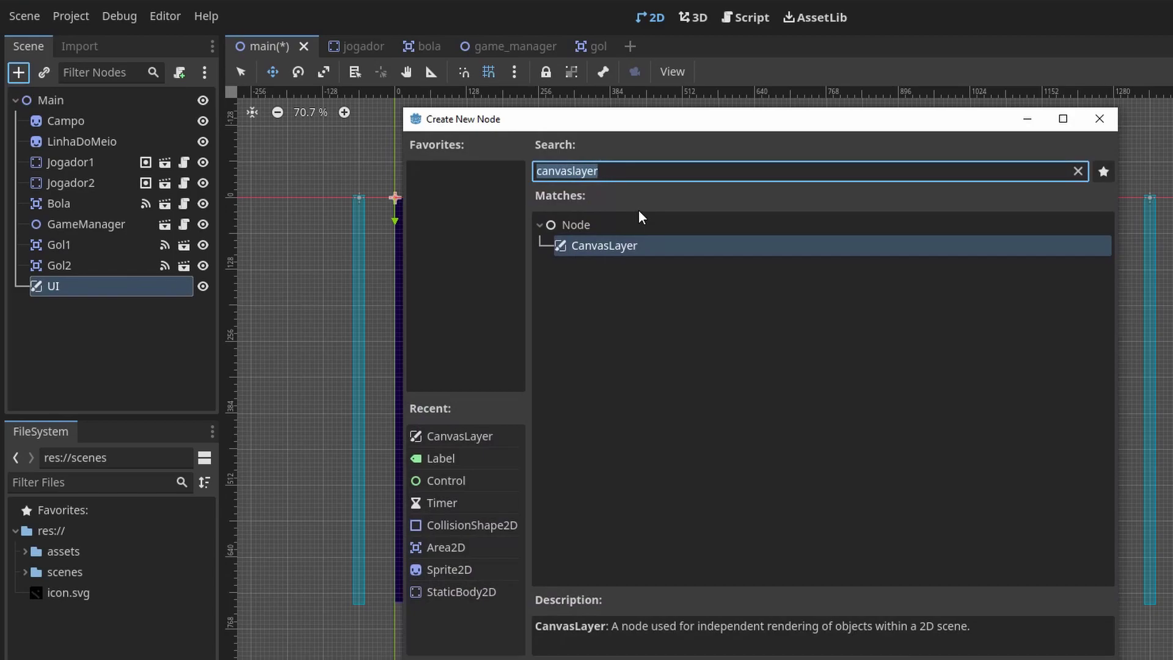
{"action": "type", "text": "control"}
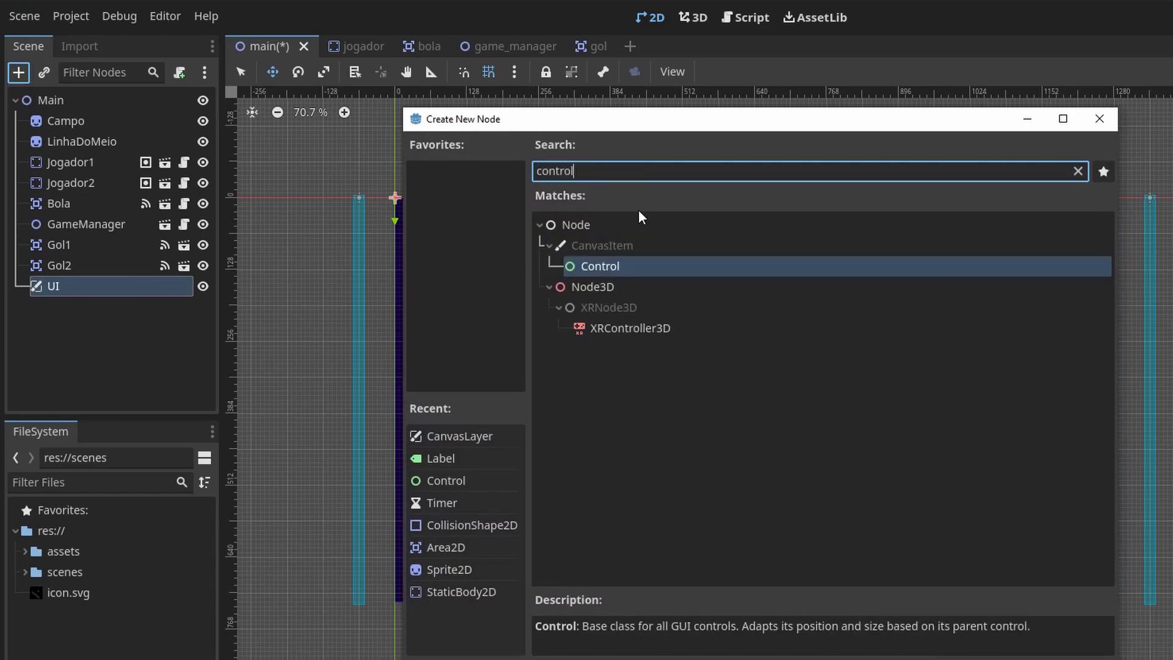
{"action": "double_click", "coordinate": [623, 267]}
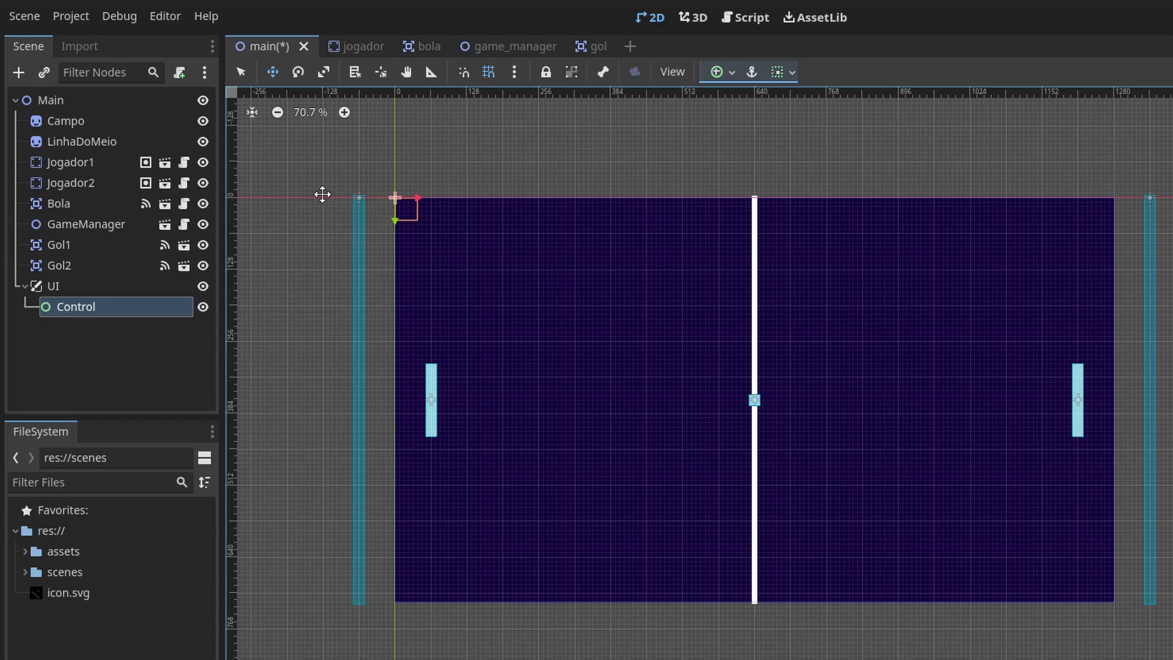
- Close the node list without adding anything and select the new Control node
{"action": "left_click", "coordinate": [18, 73]}
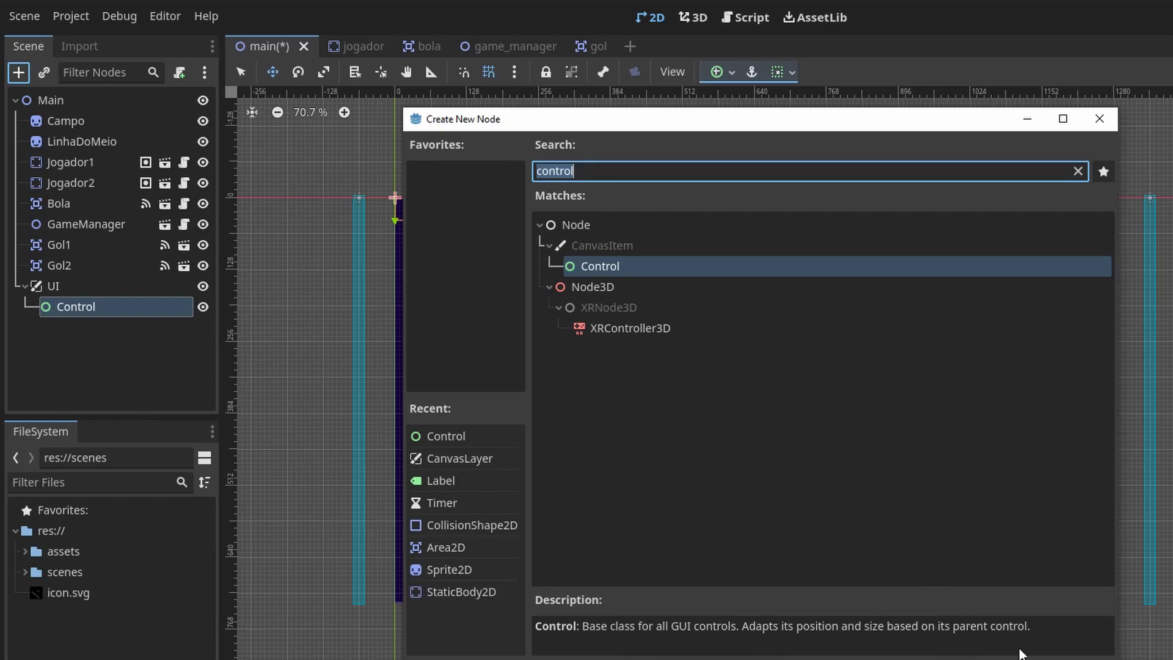
{"action": "left_click", "coordinate": [1100, 119]}
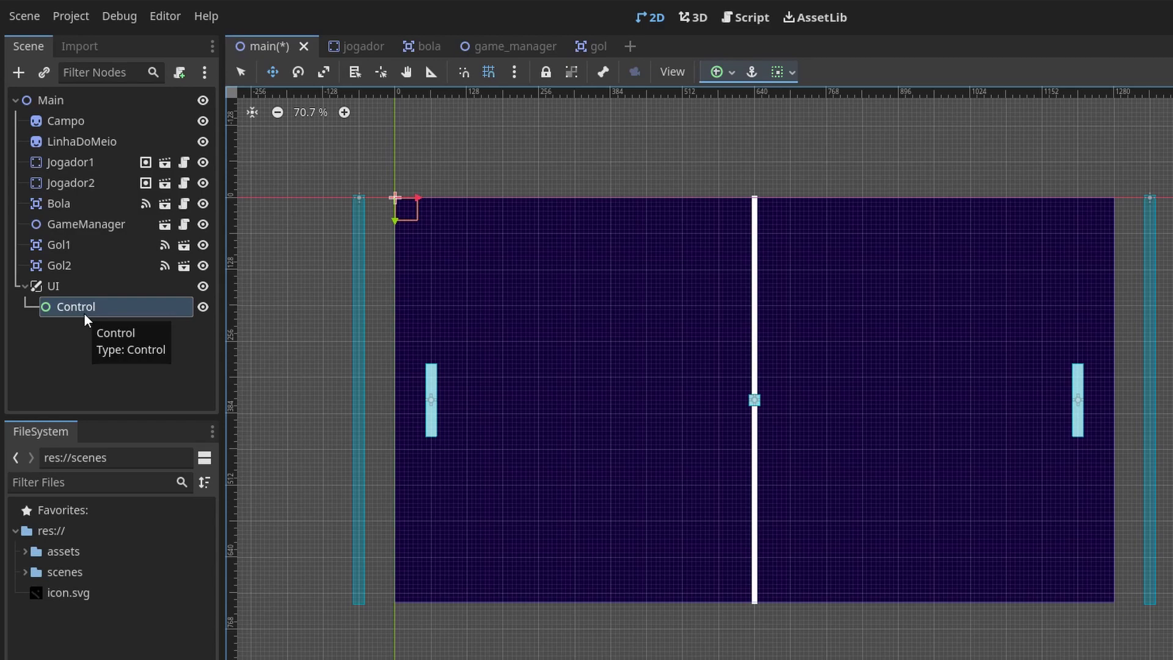
{"action": "left_click", "coordinate": [77, 288]}
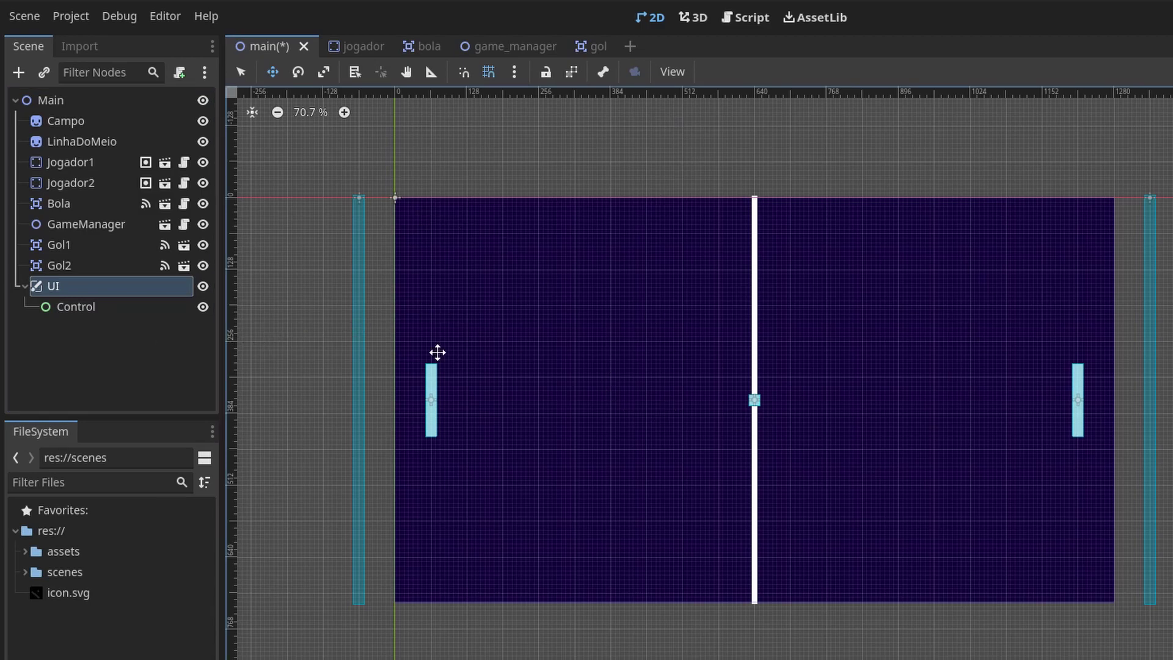
{"action": "left_click", "coordinate": [105, 307]}
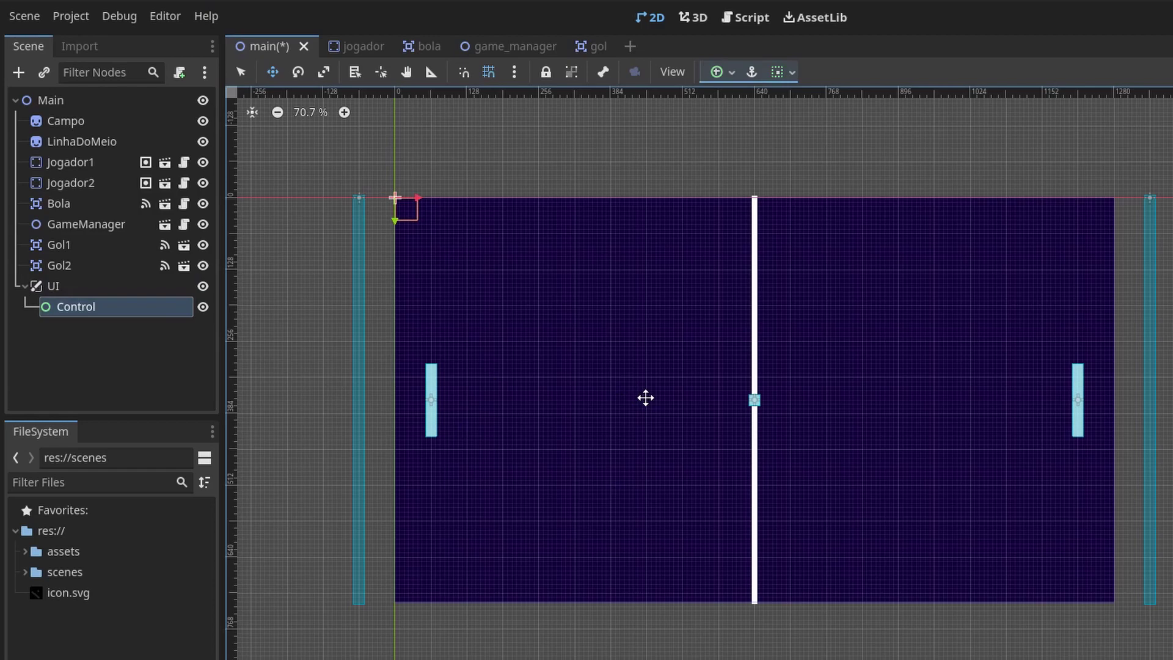
{"action": "left_click", "coordinate": [83, 307]}
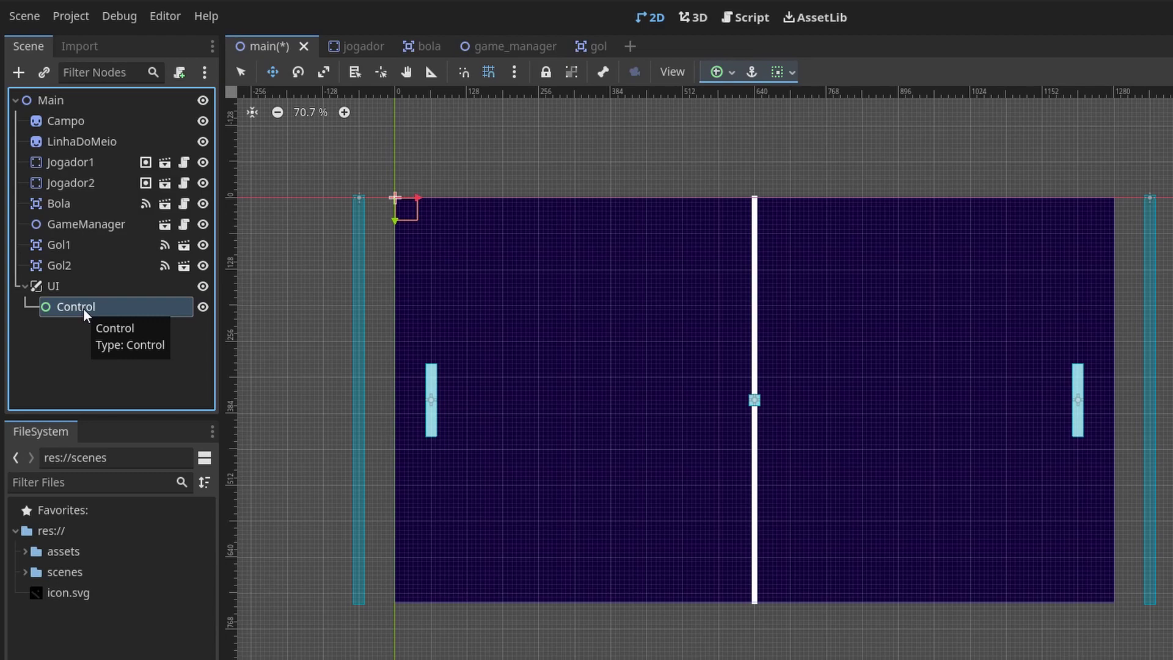
- Rename the Control node to PainelDePontuacao
{"action": "double_click", "coordinate": [83, 308]}
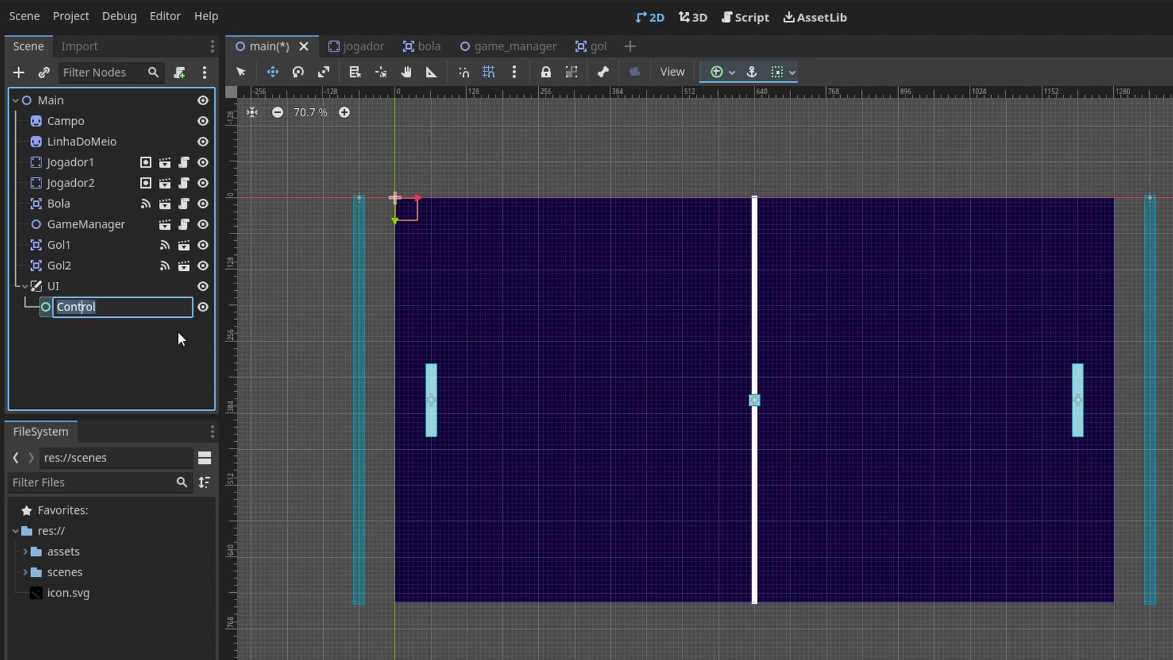
{"action": "type", "text": "PainelD"}
{"action": "type", "text": "ePontuacao"}
{"action": "key", "text": "Return"}
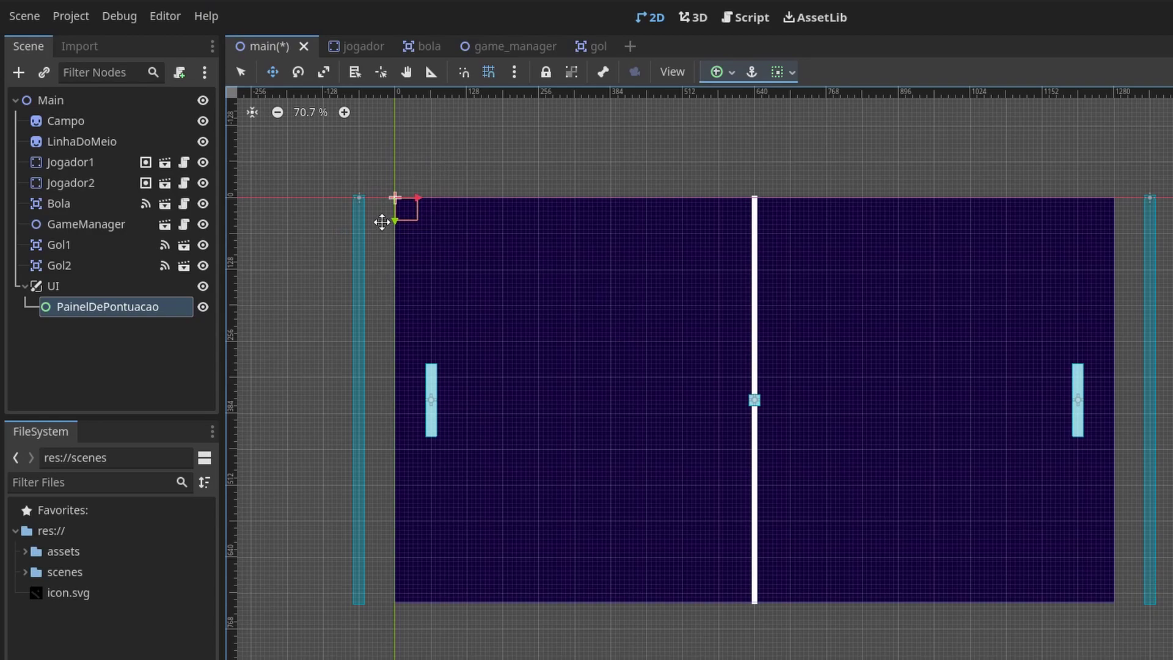
- Apply the Full Rect anchor preset to PainelDePontuacao, then zoom out to see the field
{"action": "left_click", "coordinate": [344, 112]}
{"action": "left_click", "coordinate": [344, 113]}
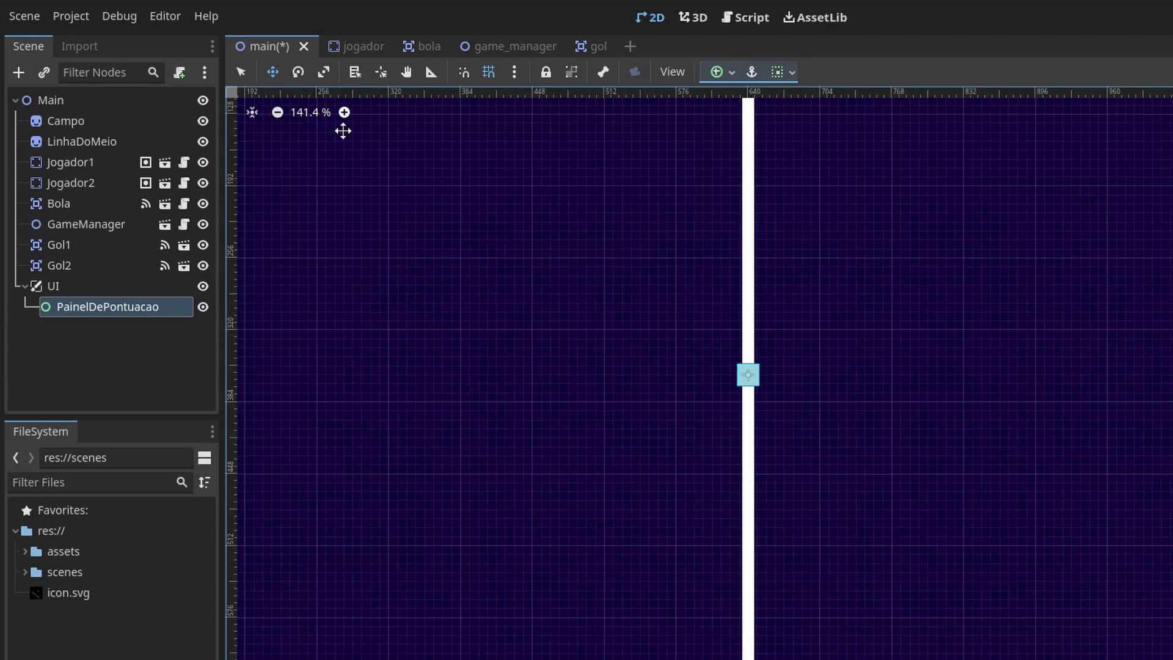
{"action": "mouse_move", "coordinate": [415, 308]}
{"action": "middle_mouse_down"}
{"action": "mouse_move", "coordinate": [492, 390]}
{"action": "mouse_move", "coordinate": [767, 550]}
{"action": "middle_mouse_up"}
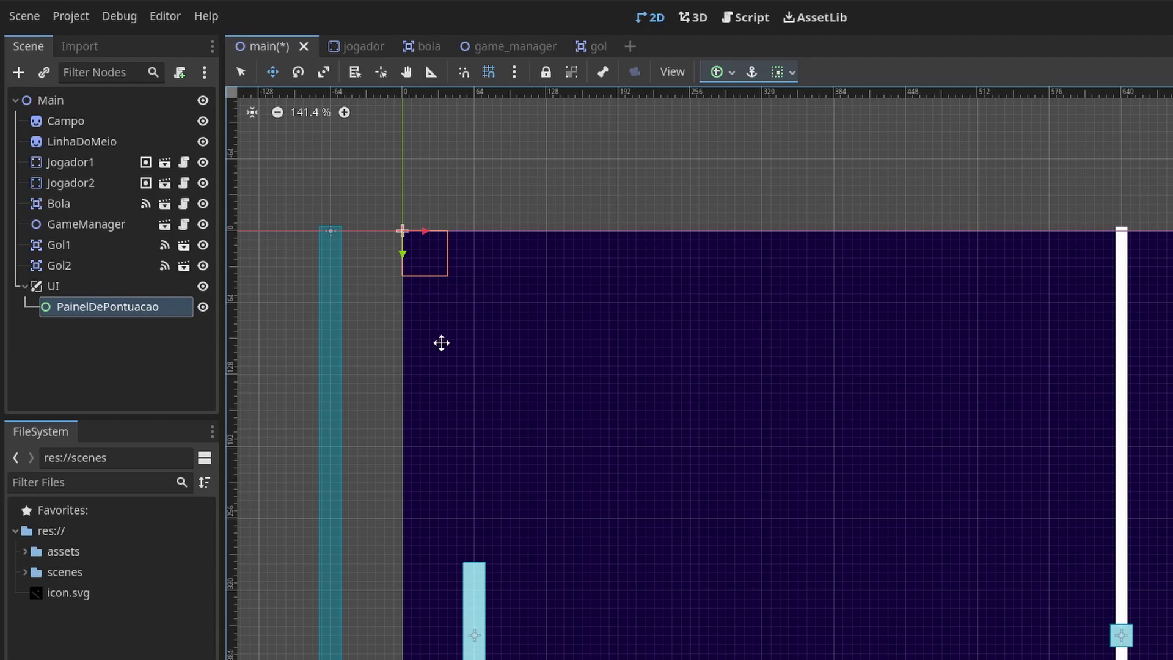
{"action": "middle_click_drag", "start_coordinate": [470, 332], "coordinate": [408, 301]}
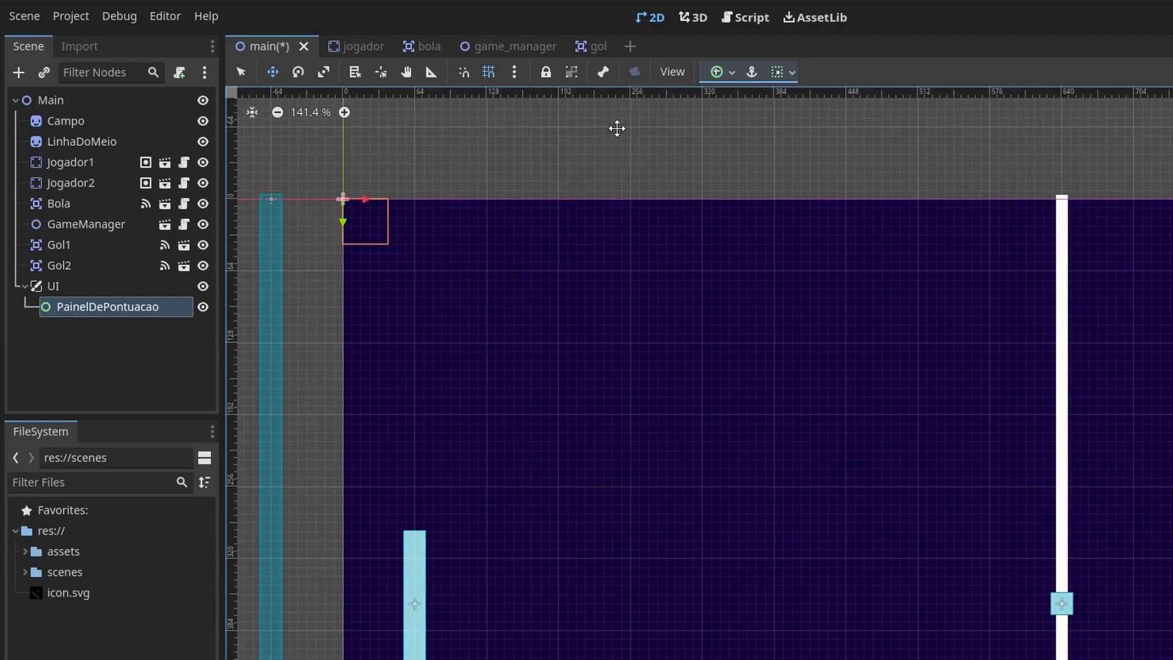
{"action": "left_click", "coordinate": [717, 73]}
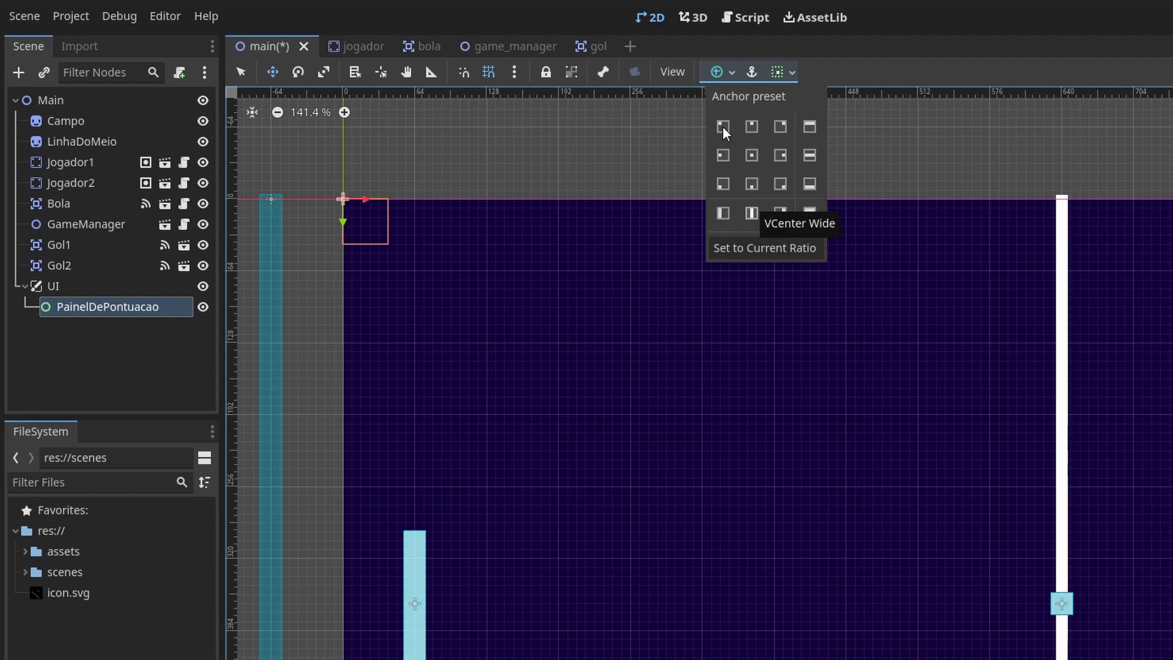
{"action": "left_click", "coordinate": [810, 214]}
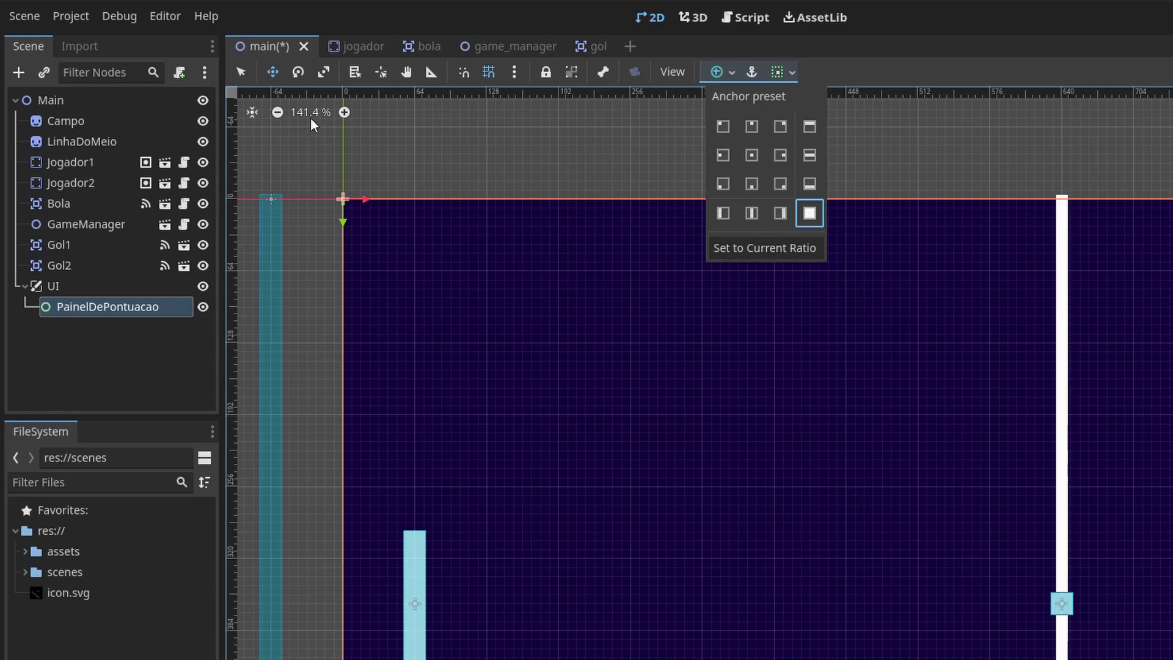
{"action": "left_click", "coordinate": [284, 108]}
{"action": "left_click", "coordinate": [281, 110]}
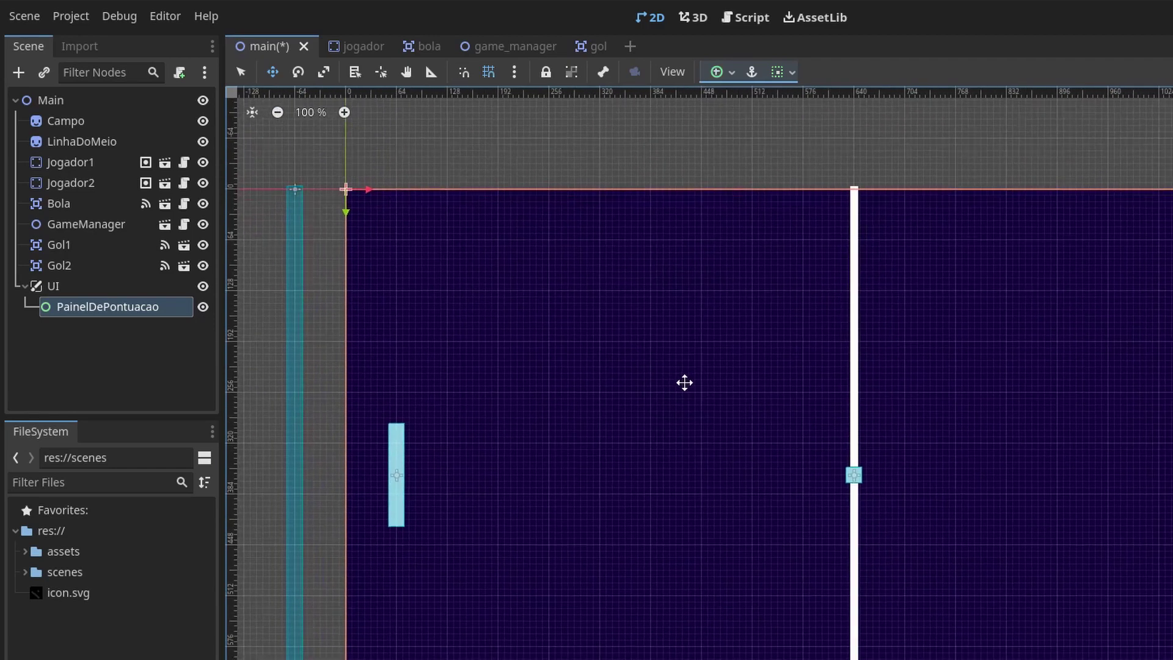
{"action": "middle_click_drag", "start_coordinate": [685, 382], "coordinate": [609, 345]}
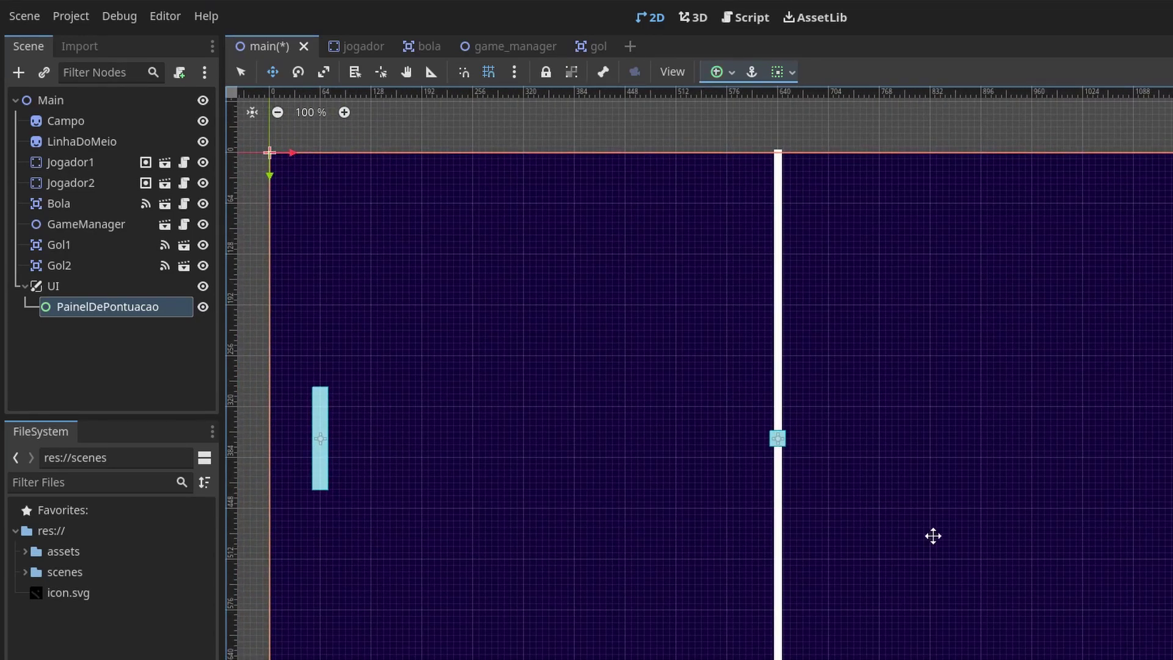
{"action": "left_click", "coordinate": [278, 112]}
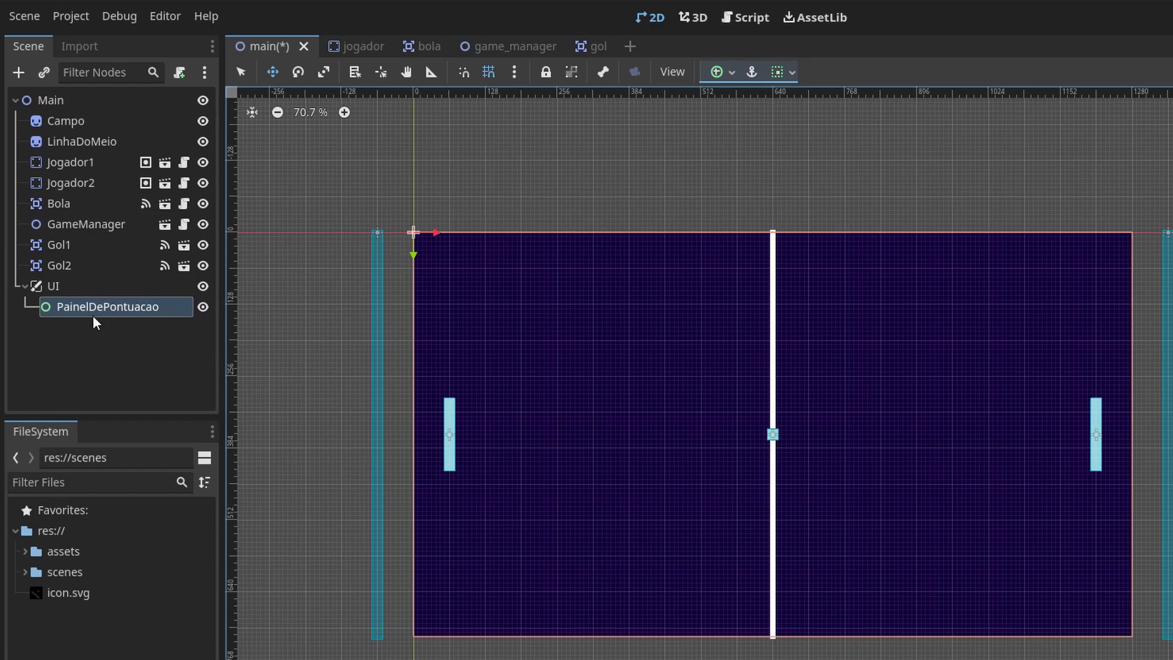
- Add a Label node under PainelDePontuacao
{"action": "left_click", "coordinate": [17, 77]}
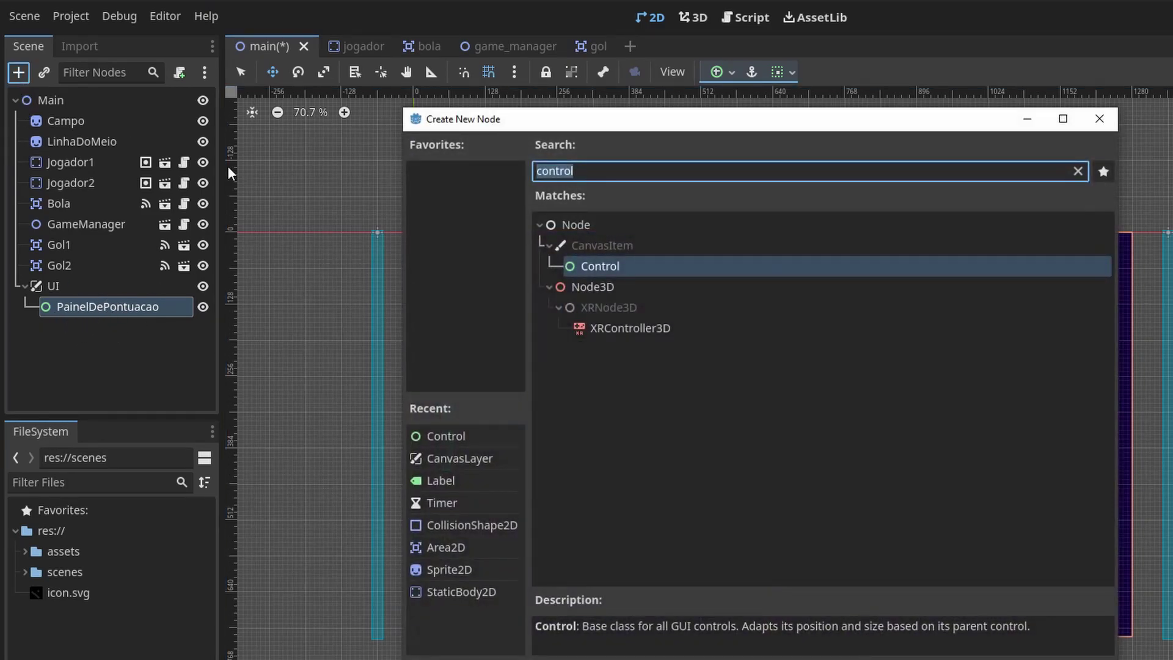
{"action": "type", "text": "label"}
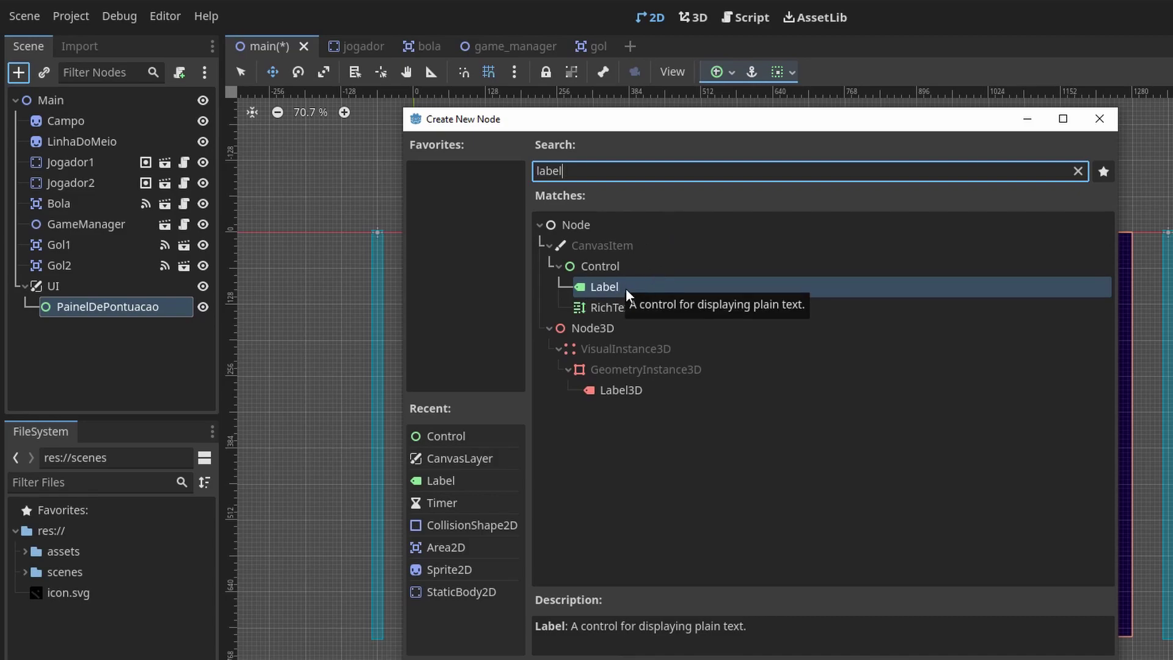
{"action": "double_click", "coordinate": [626, 287]}
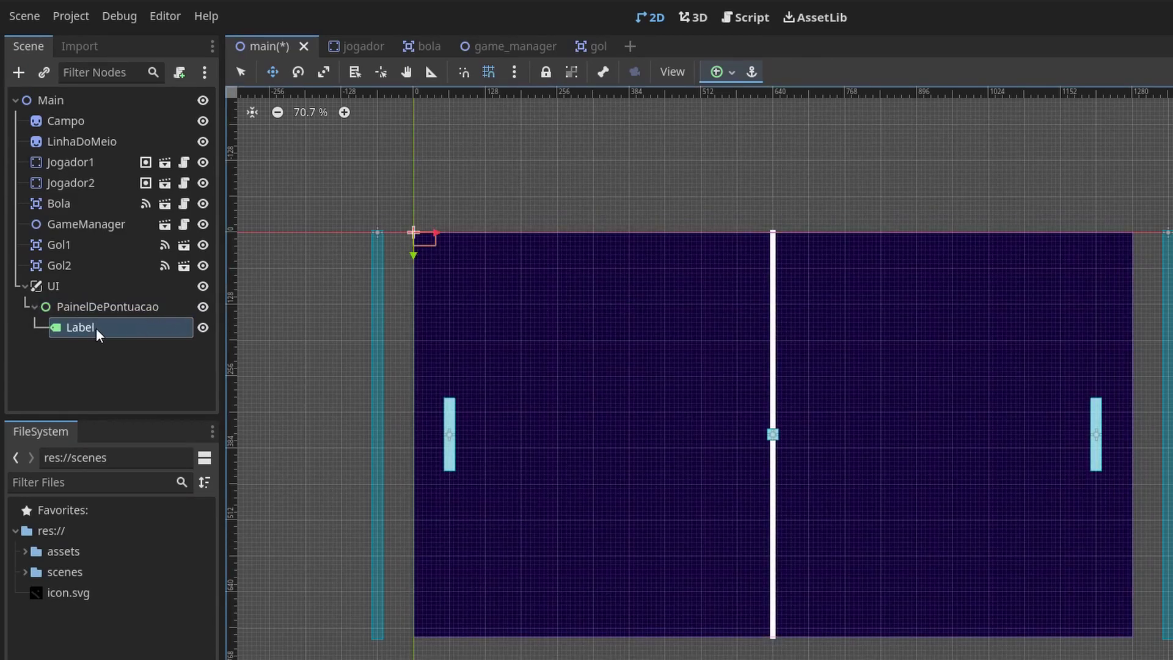
- Rename the new Label to TextoPontuacaoJogador1
{"action": "double_click", "coordinate": [75, 328]}
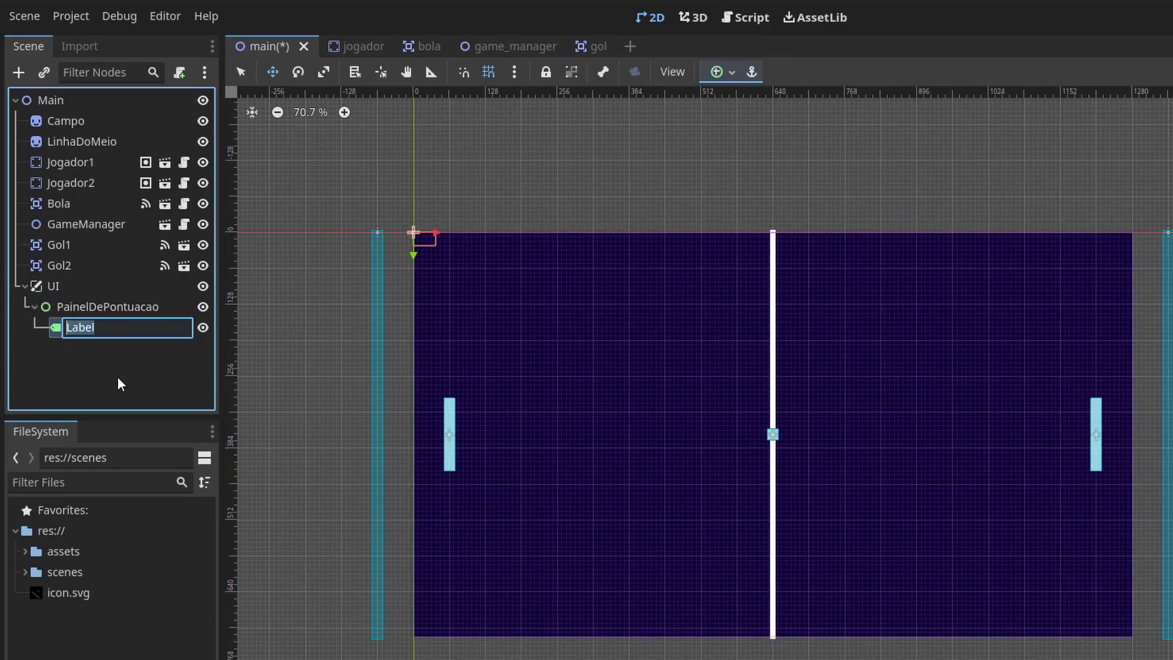
{"action": "type", "text": "Texto"}
{"action": "type", "text": "Pontuacao"}
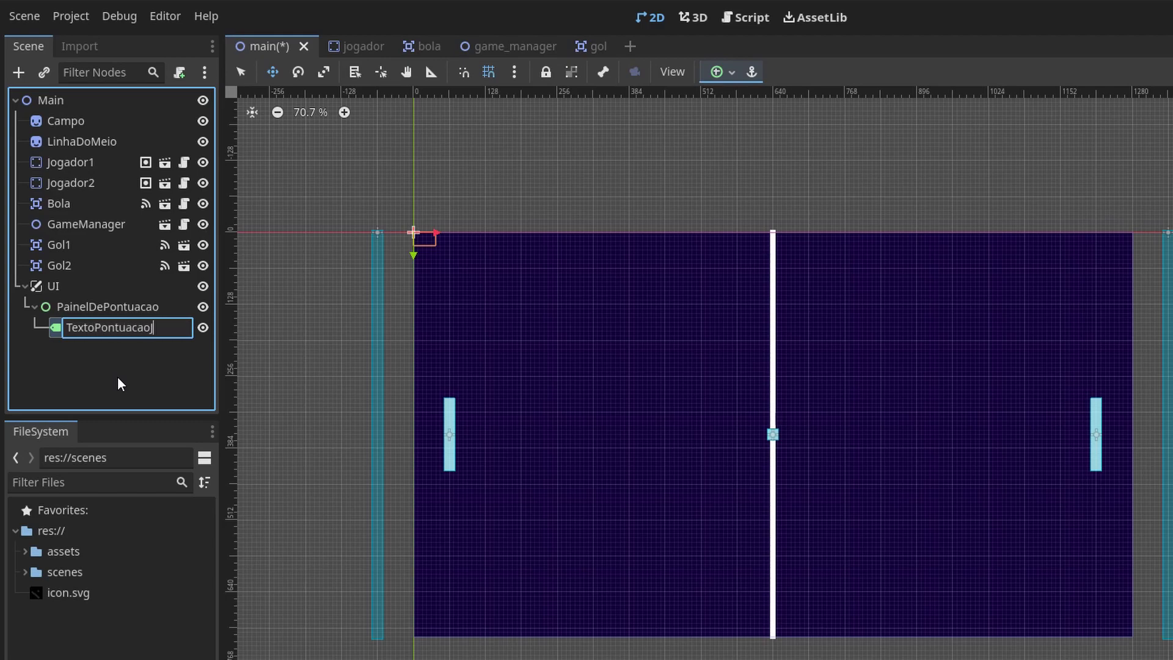
{"action": "type", "text": "Jogador1"}
{"action": "key", "text": "Escape"}
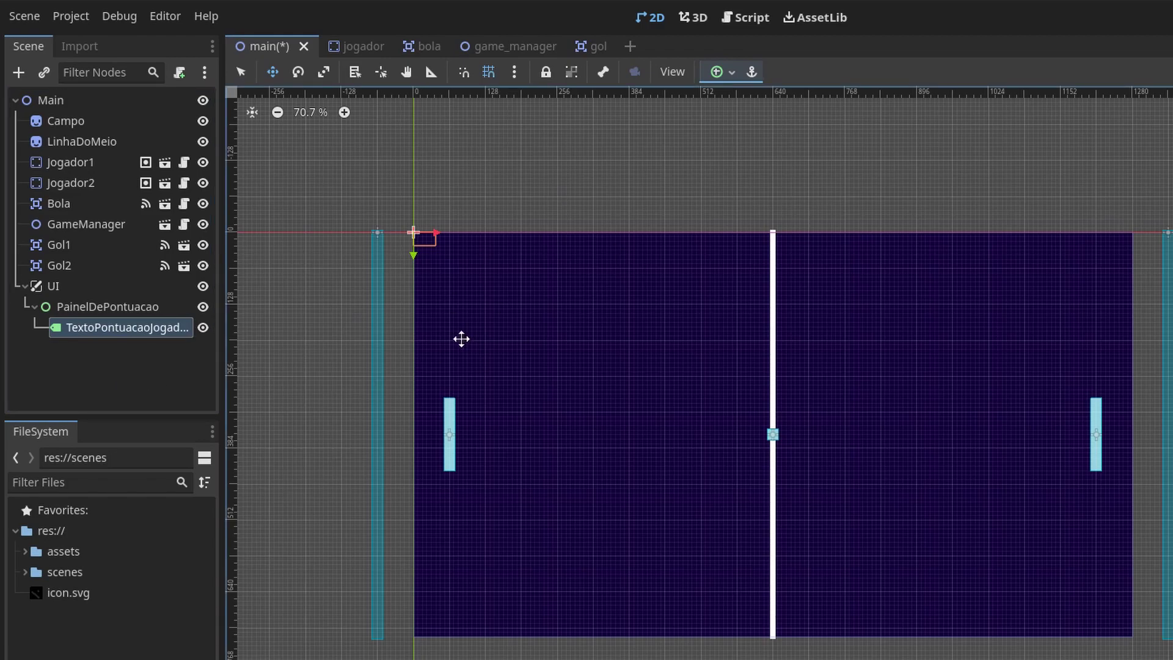
- Fill the label's Text with scratch lines, then replace everything with 0
{"action": "left_click", "coordinate": [346, 114]}
{"action": "left_click", "coordinate": [346, 114]}
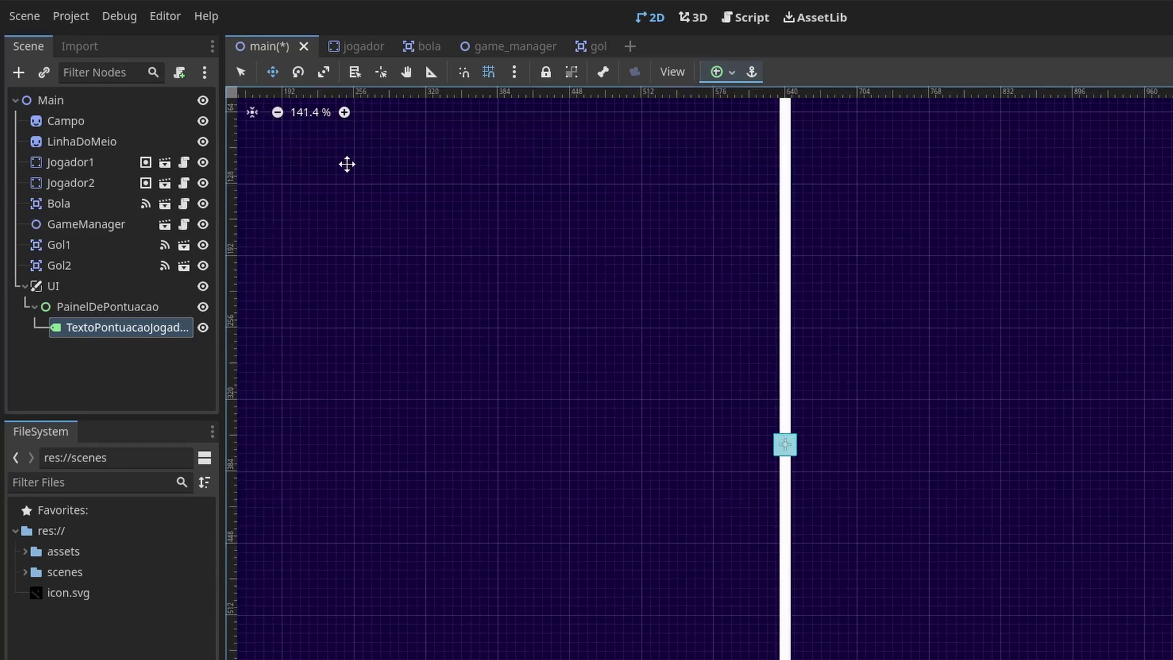
{"action": "middle_click_drag", "start_coordinate": [401, 324], "coordinate": [707, 505]}
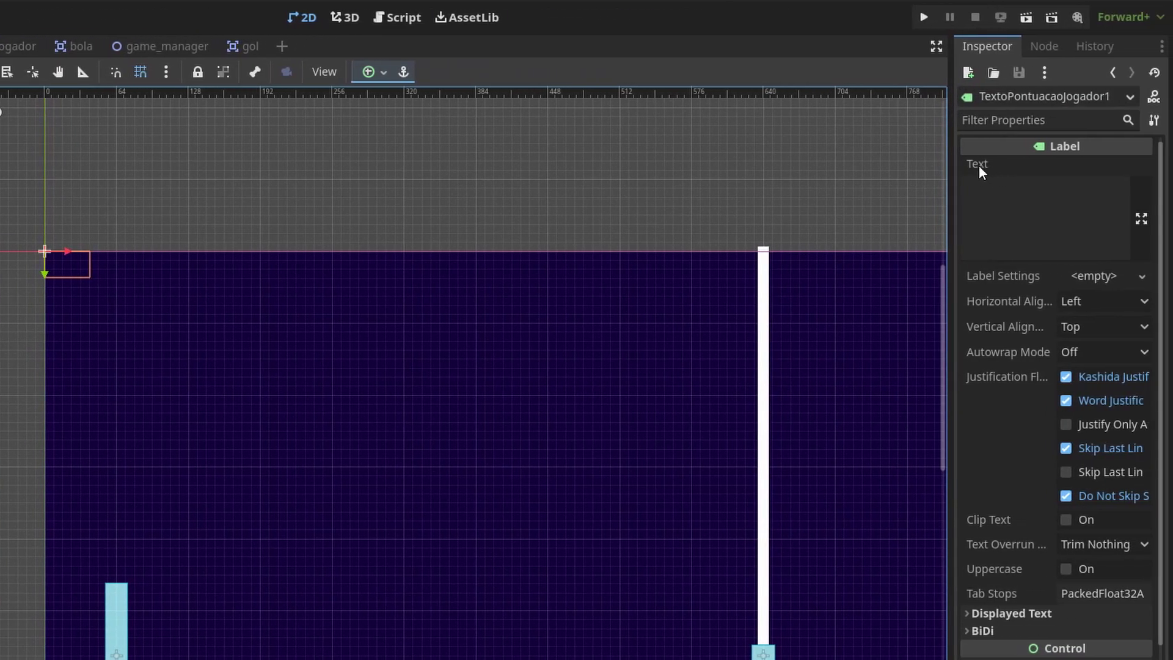
{"action": "left_click", "coordinate": [1013, 208]}
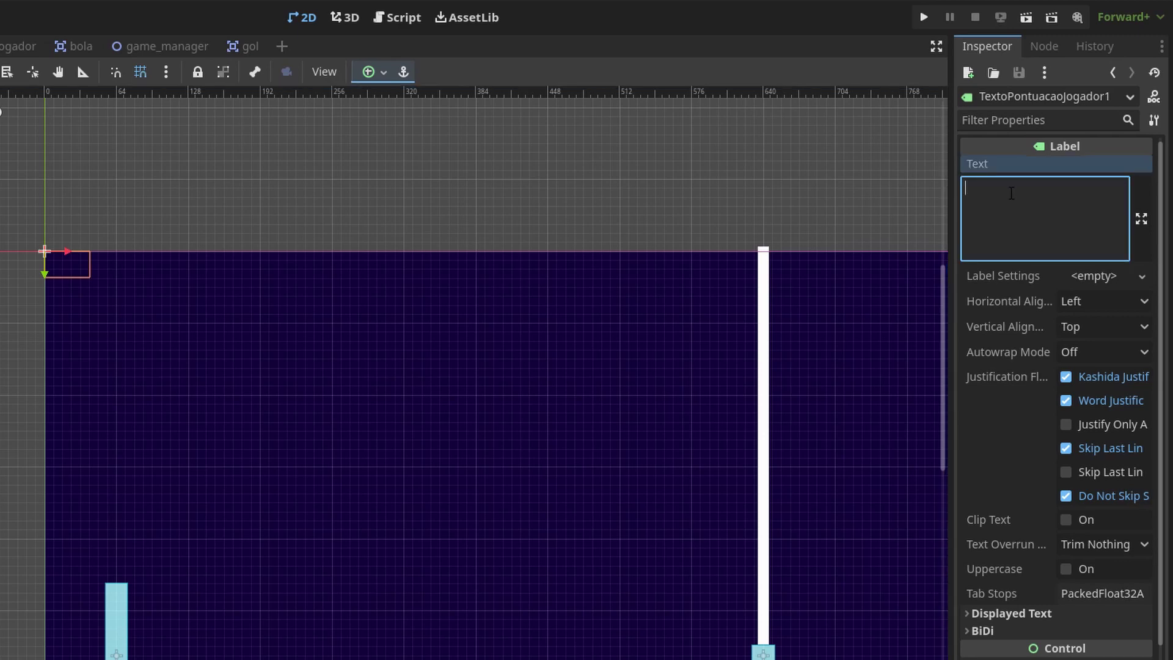
{"action": "type", "text": "kugfhsghfdhkgkdfgdfhbkkj"}
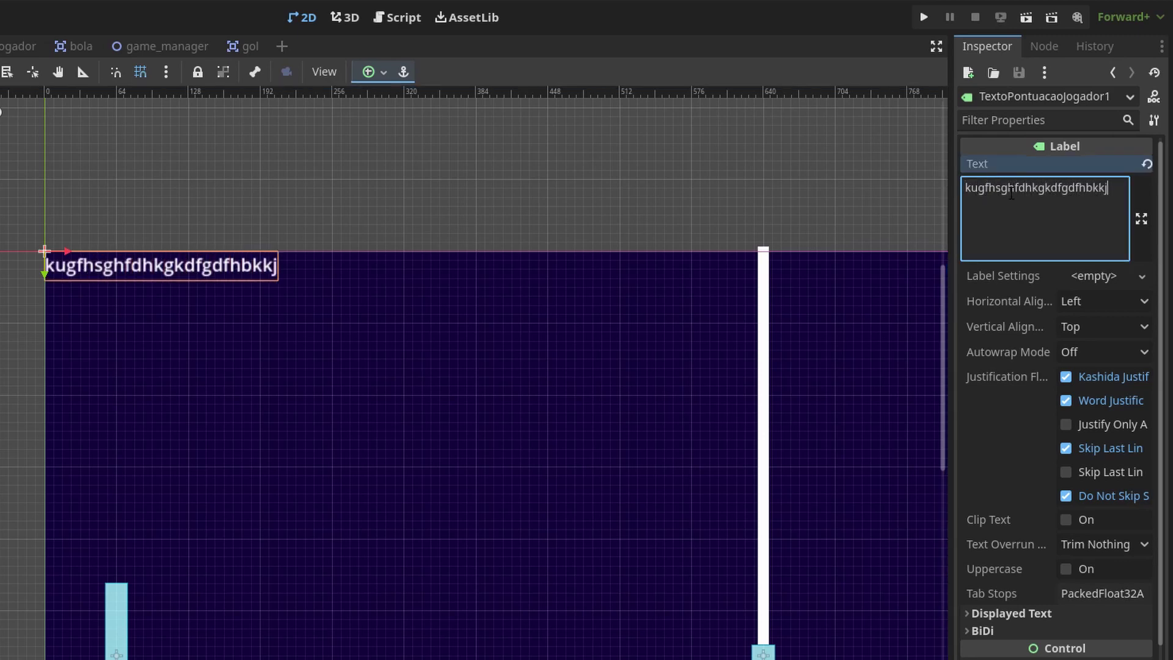
{"action": "type", "text": "nvn"}
{"action": "key", "text": "Return"}
{"action": "type", "text": "fdbkjjbfdk"}
{"action": "key", "text": "Return"}
{"action": "type", "text": "jgidf"}
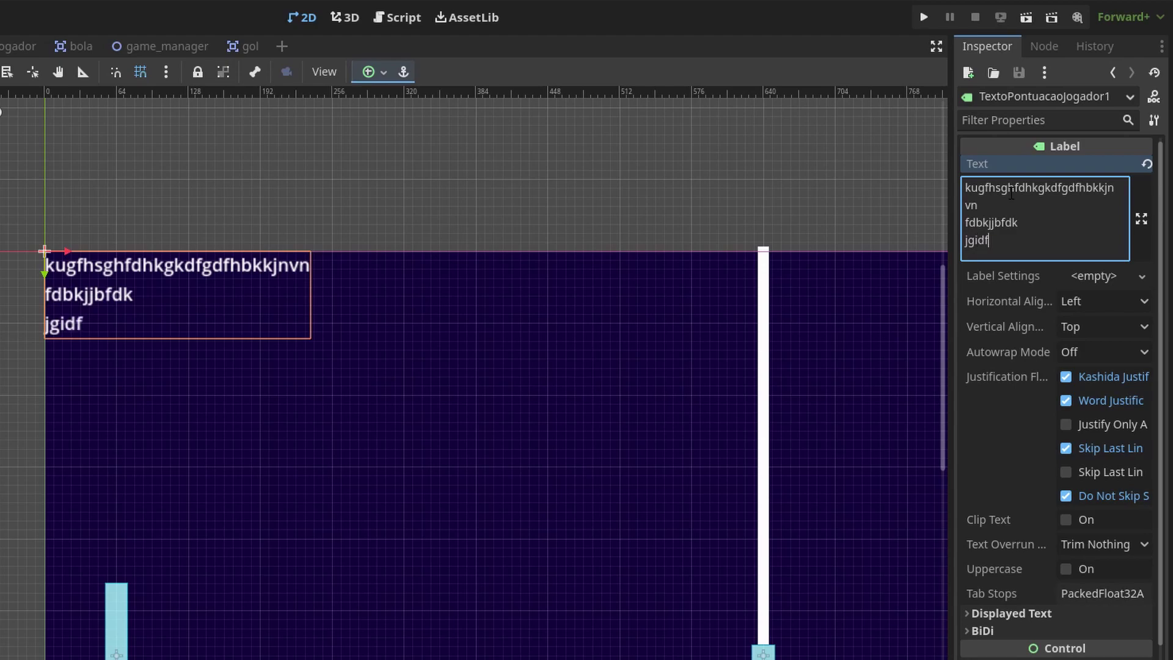
{"action": "type", "text": "jkg"}
{"action": "key", "text": "Return"}
{"action": "type", "text": "fdgifdg"}
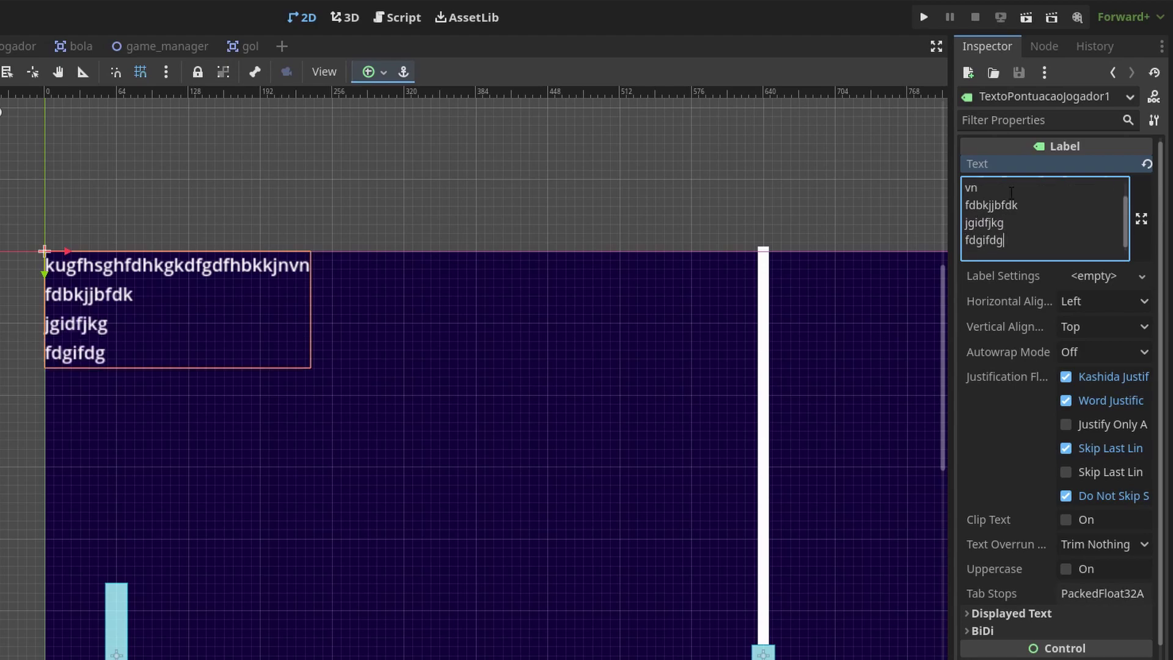
{"action": "key", "text": "ctrl+a"}
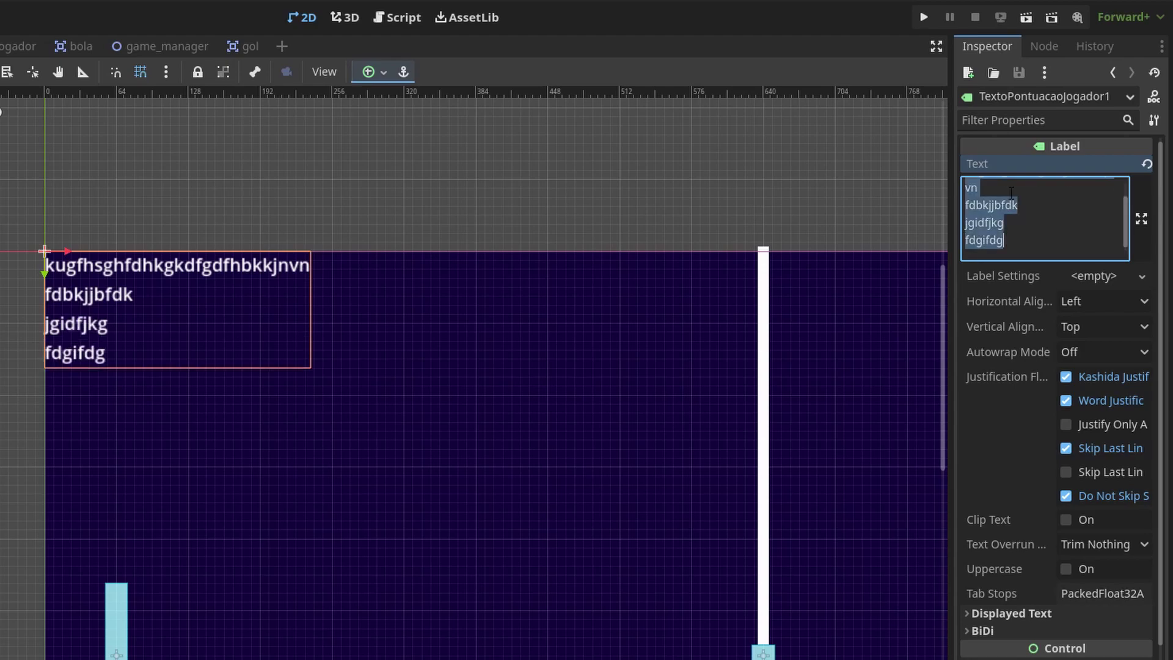
{"action": "type", "text": "0"}
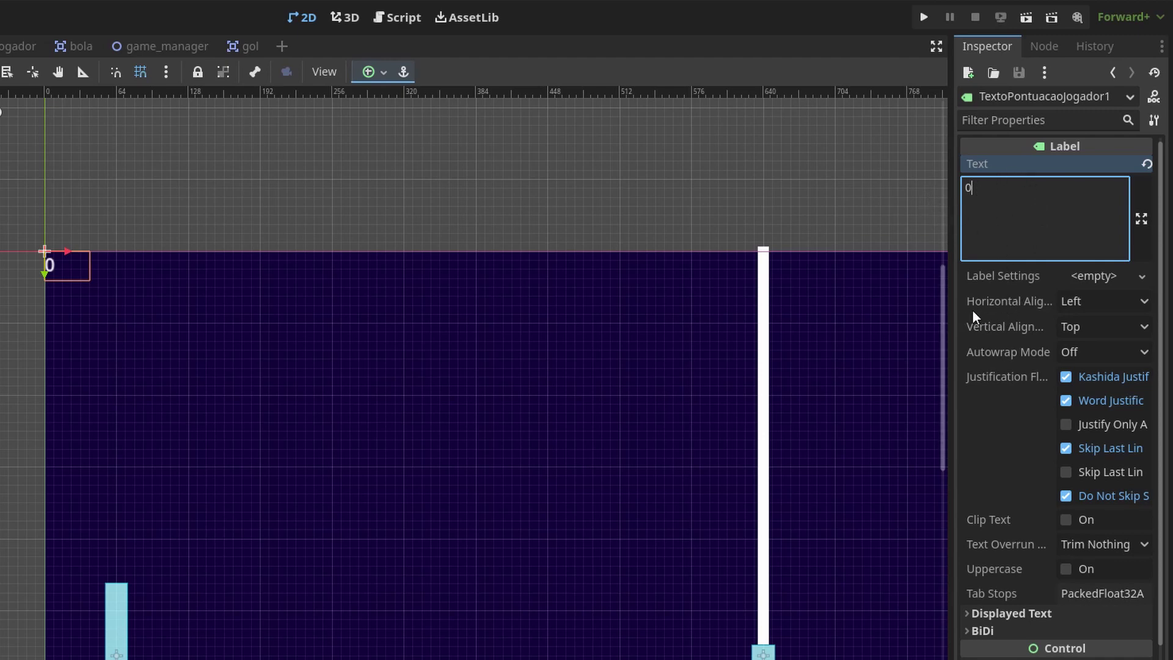
- Set the label's Horizontal and Vertical Alignment to Center
{"action": "left_click", "coordinate": [1080, 302]}
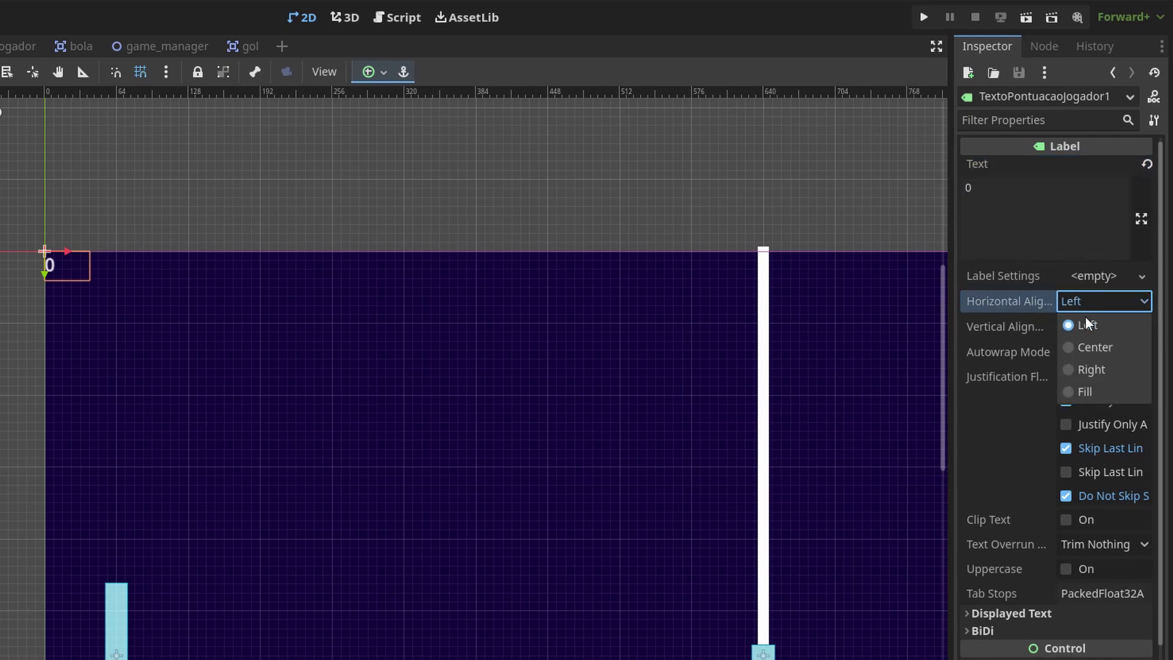
{"action": "left_click", "coordinate": [1095, 347]}
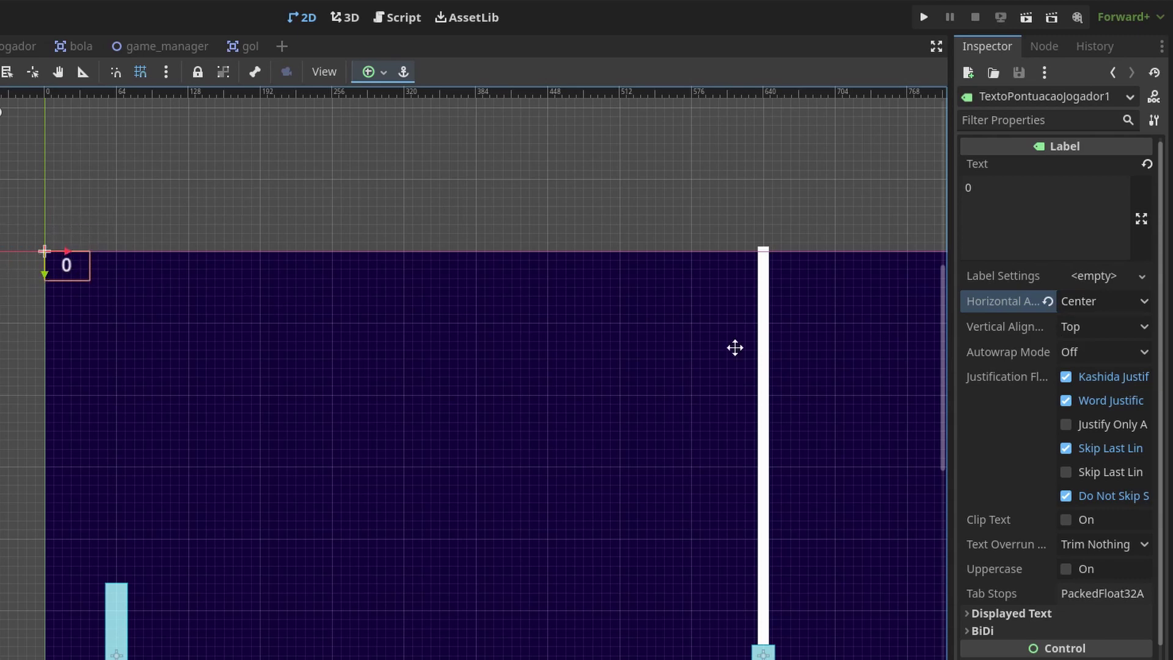
{"action": "left_click", "coordinate": [1103, 331]}
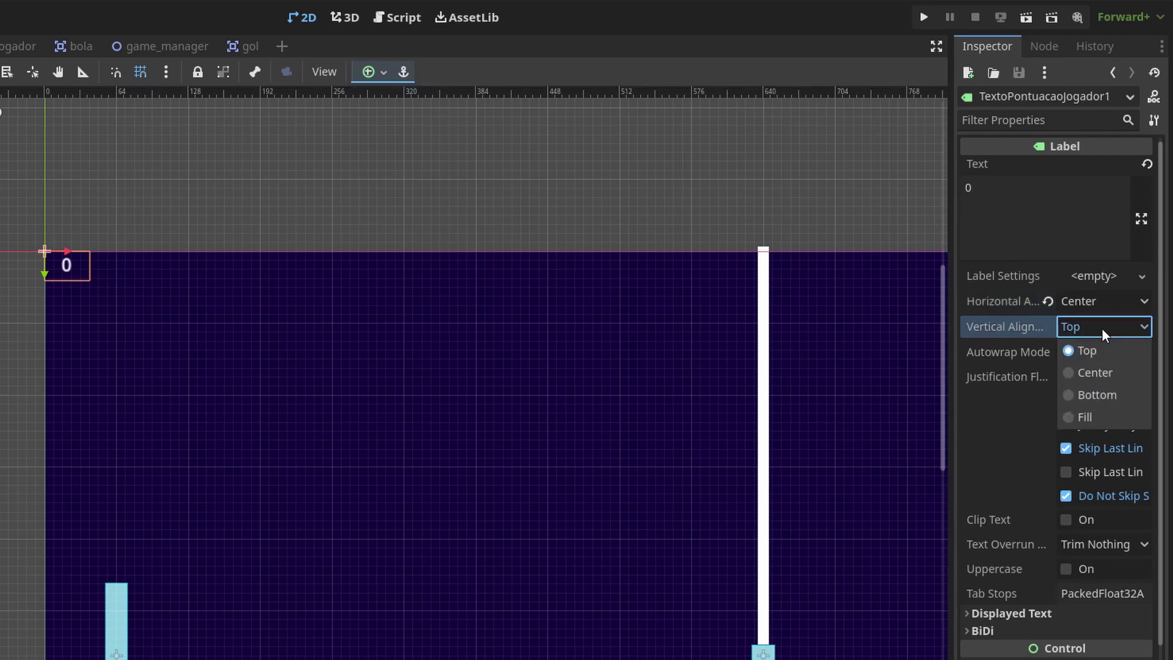
{"action": "left_click", "coordinate": [1095, 373]}
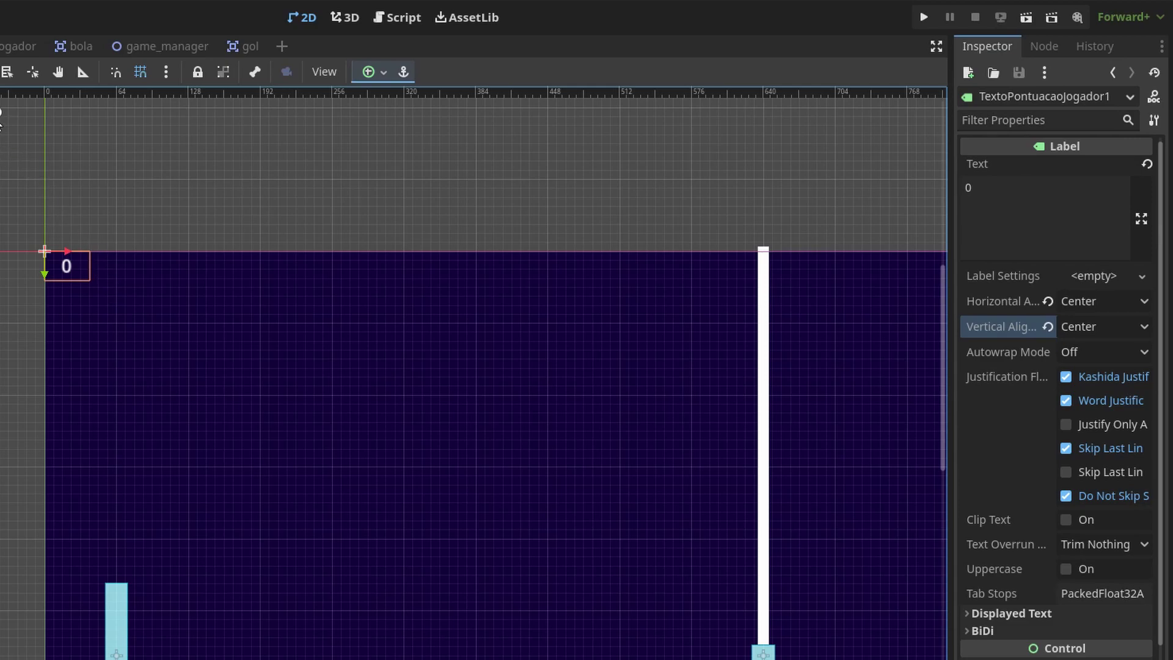
- Bring the score label into view and expand the fonte folder in FileSystem
{"action": "scroll", "coordinate": [472, 544], "scroll_direction": "up", "scroll_amount": 2}
{"action": "scroll", "coordinate": [108, 336], "scroll_direction": "up", "scroll_amount": 3}
{"action": "scroll", "coordinate": [754, 563], "scroll_direction": "down", "scroll_amount": 2}
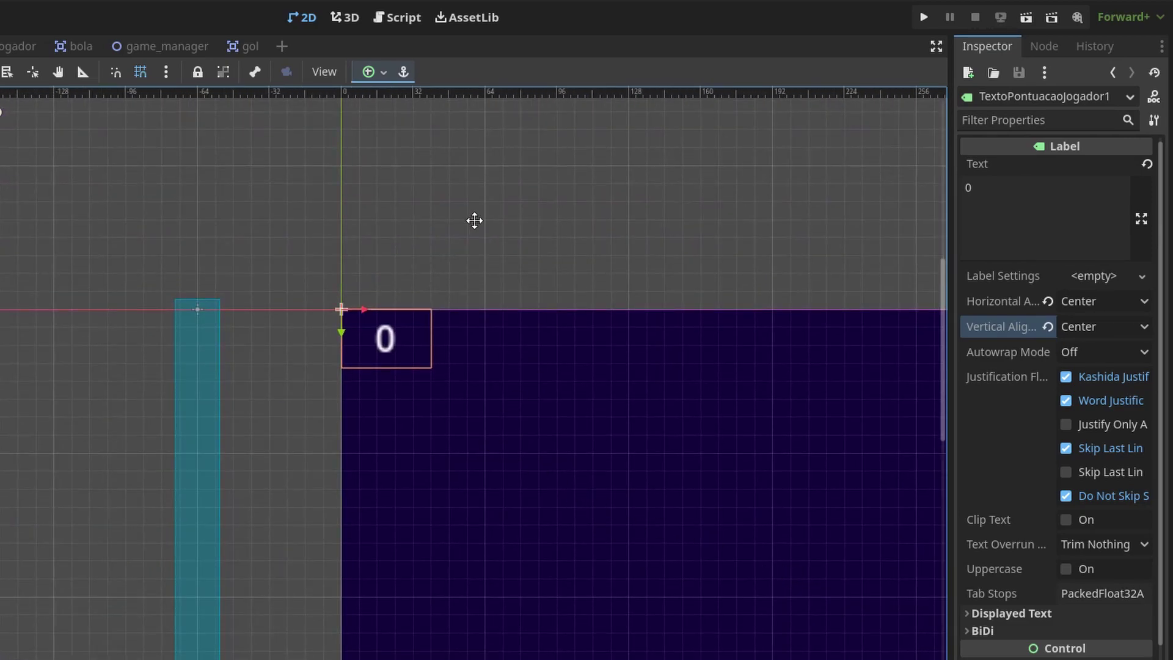
{"action": "middle_click_drag", "start_coordinate": [432, 439], "coordinate": [277, 313]}
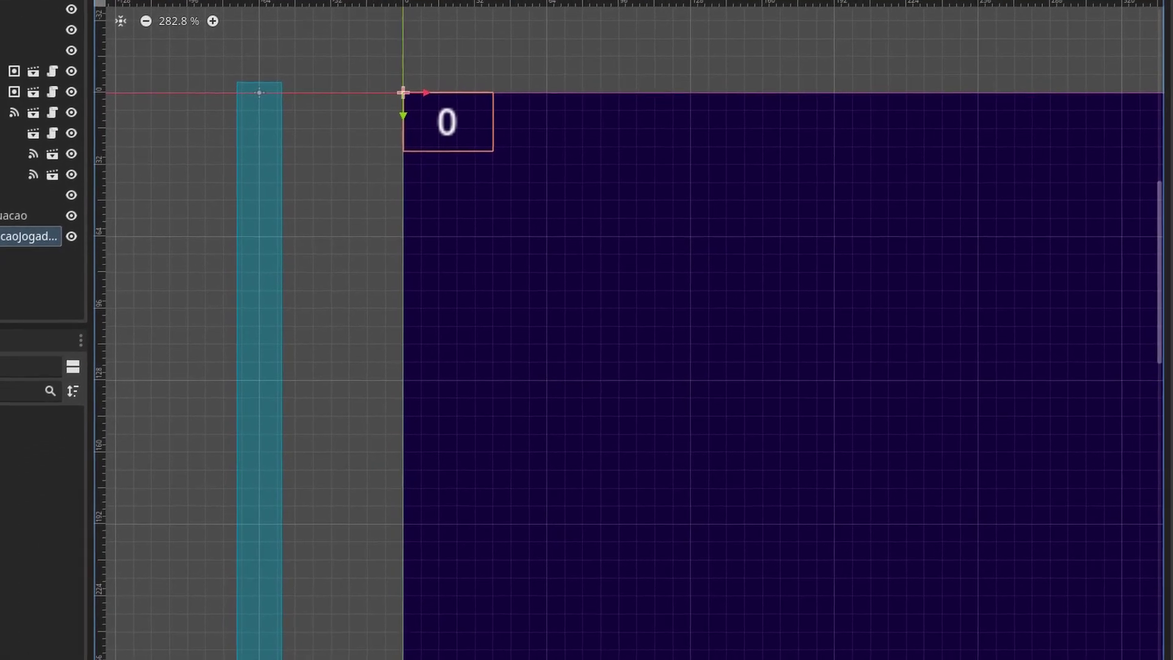
{"action": "left_click", "coordinate": [35, 426]}
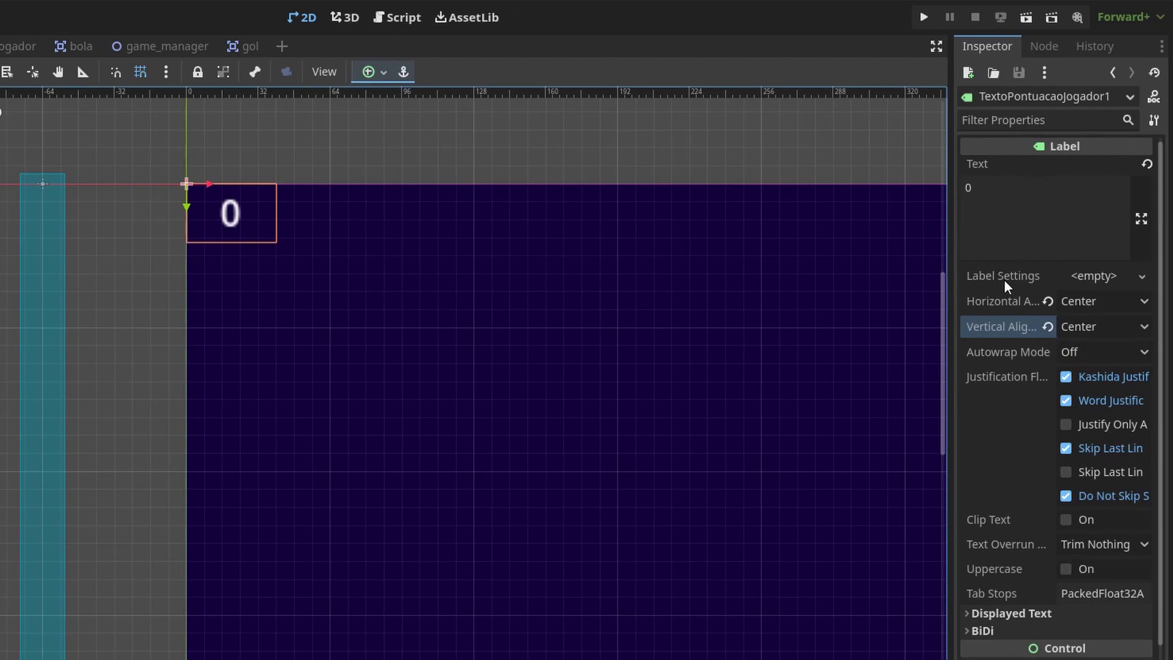
- Create a new LabelSettings resource for the score label and expand it
{"action": "left_click", "coordinate": [1097, 280]}
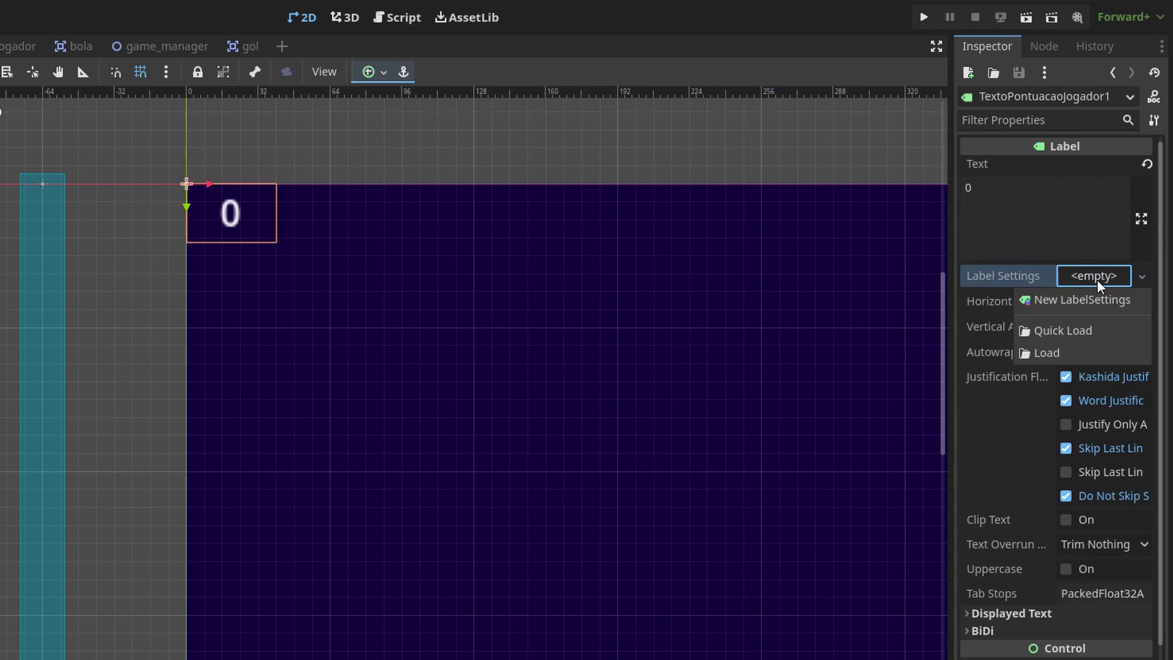
{"action": "left_click", "coordinate": [1091, 300]}
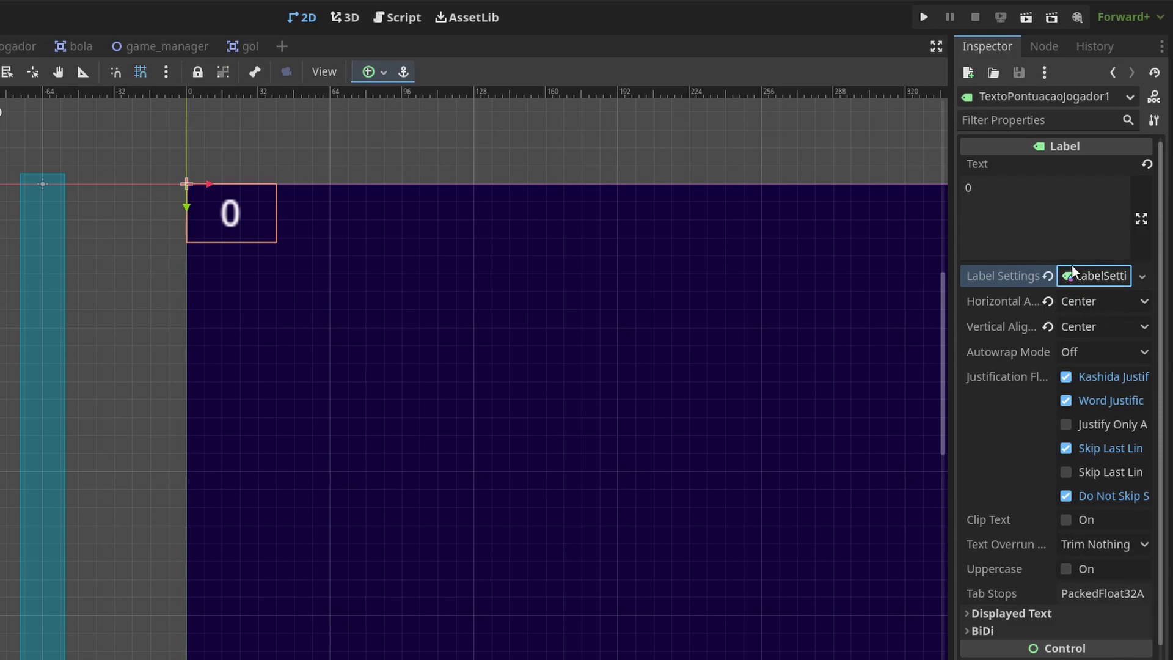
{"action": "left_click", "coordinate": [1142, 276]}
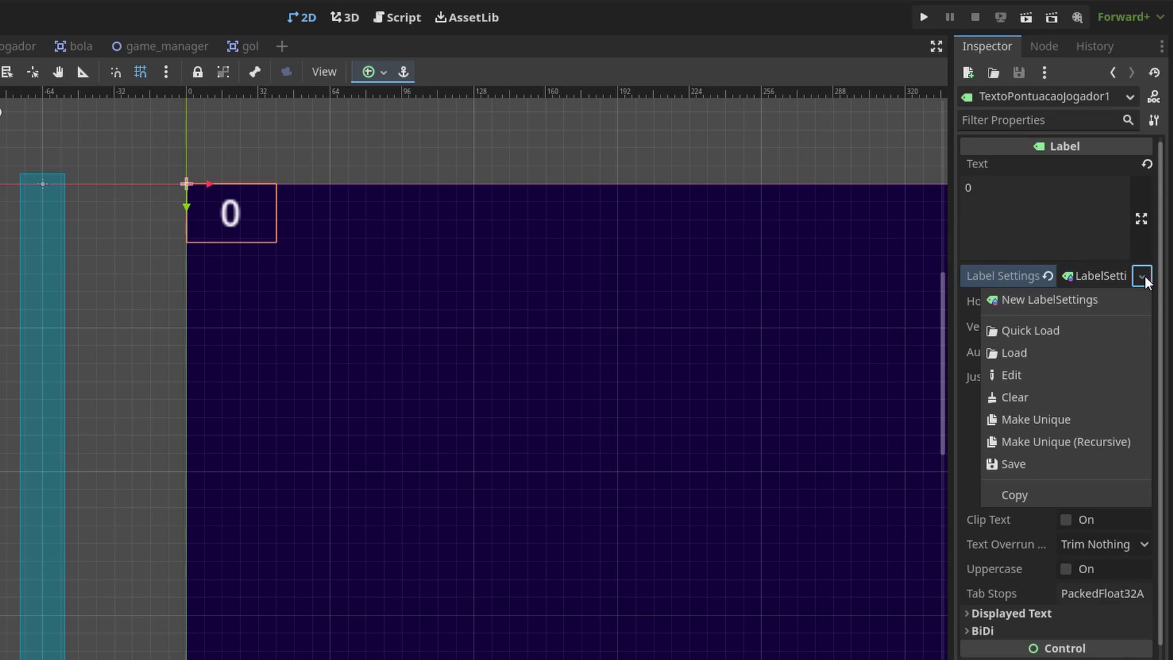
{"action": "left_click", "coordinate": [1145, 275]}
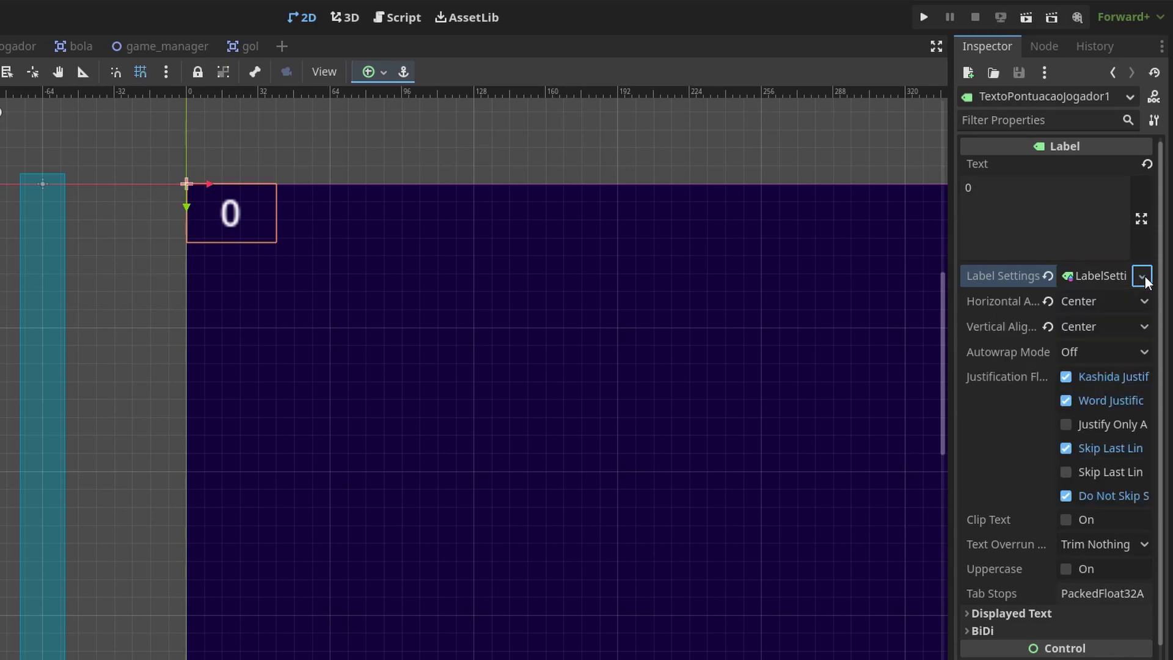
{"action": "left_click", "coordinate": [1101, 275]}
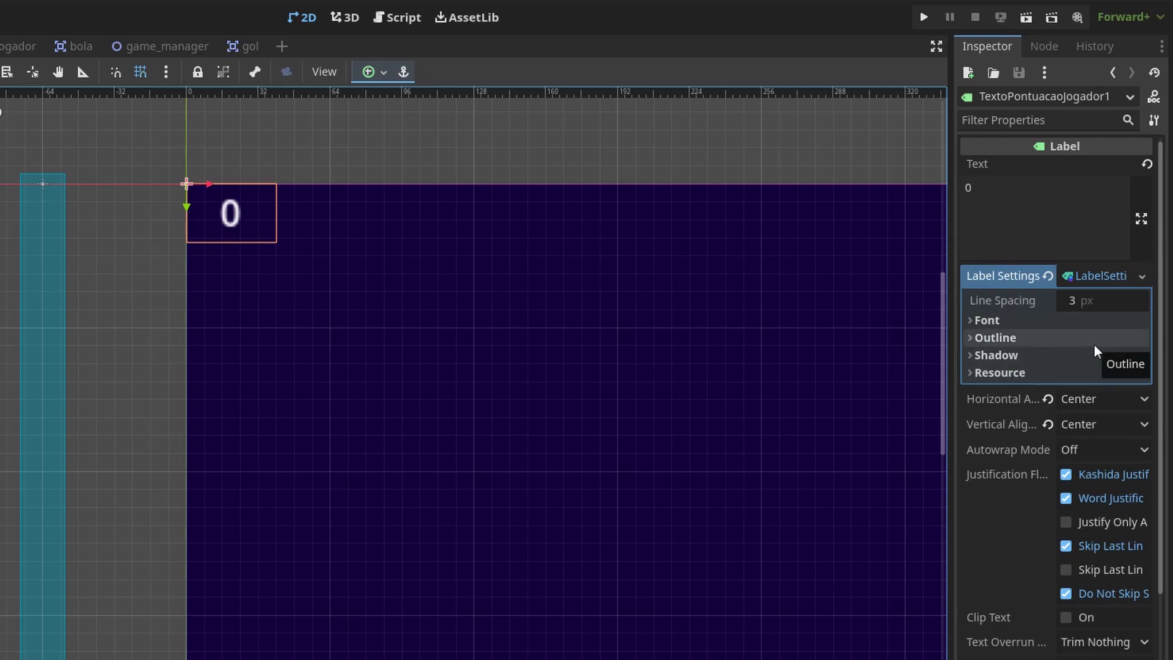
- Browse the Font, Outline and Shadow sections, leaving Font expanded
{"action": "left_click", "coordinate": [967, 318]}
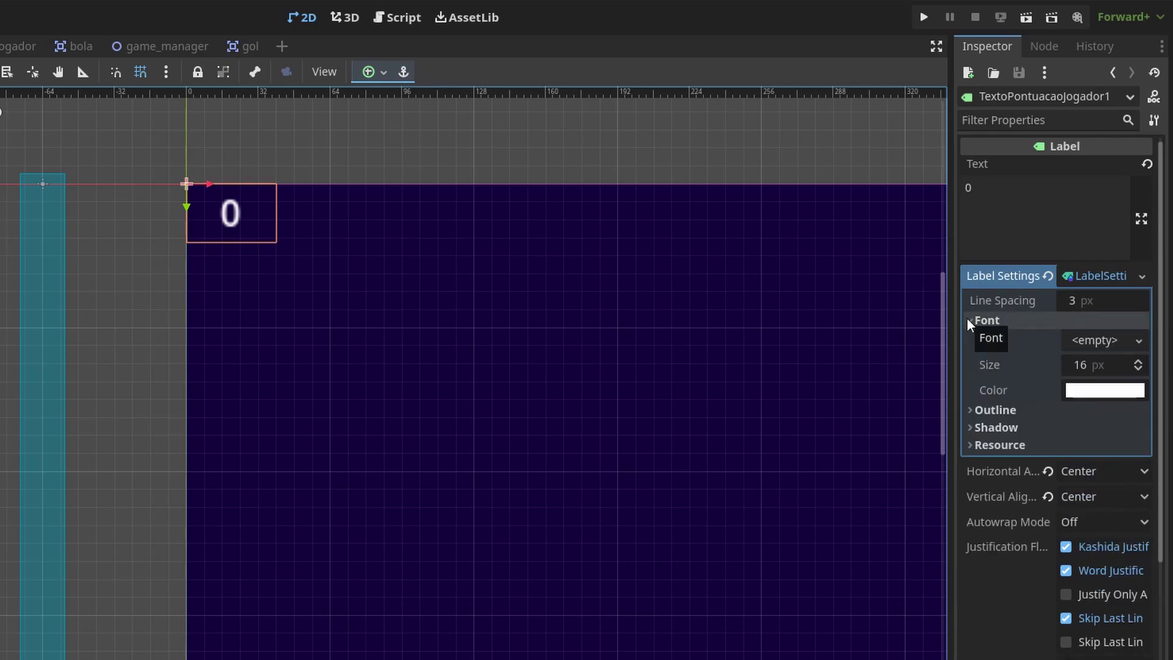
{"action": "left_click", "coordinate": [966, 317]}
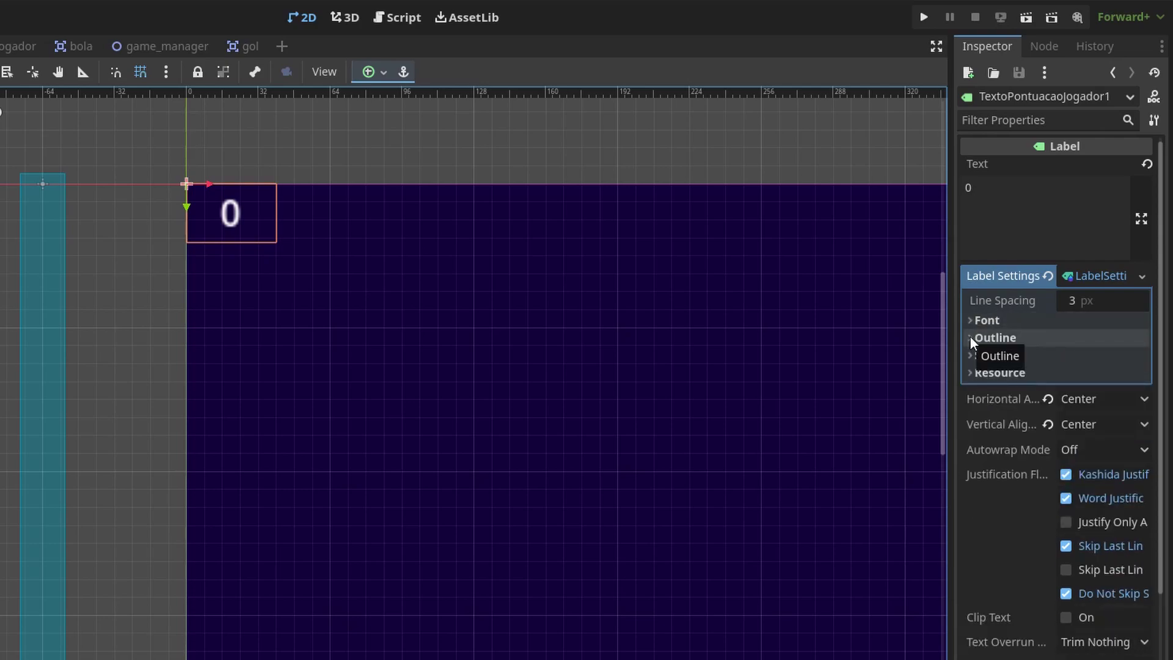
{"action": "left_click", "coordinate": [970, 336]}
{"action": "left_click", "coordinate": [969, 336]}
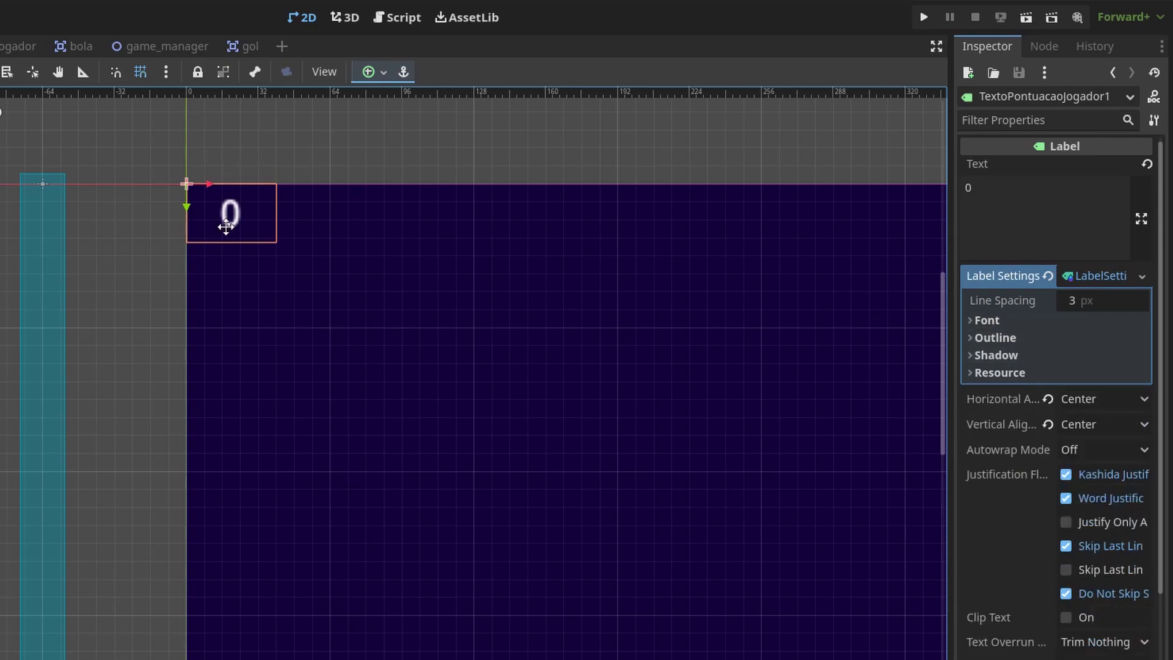
{"action": "left_click", "coordinate": [966, 350]}
{"action": "left_click", "coordinate": [966, 350]}
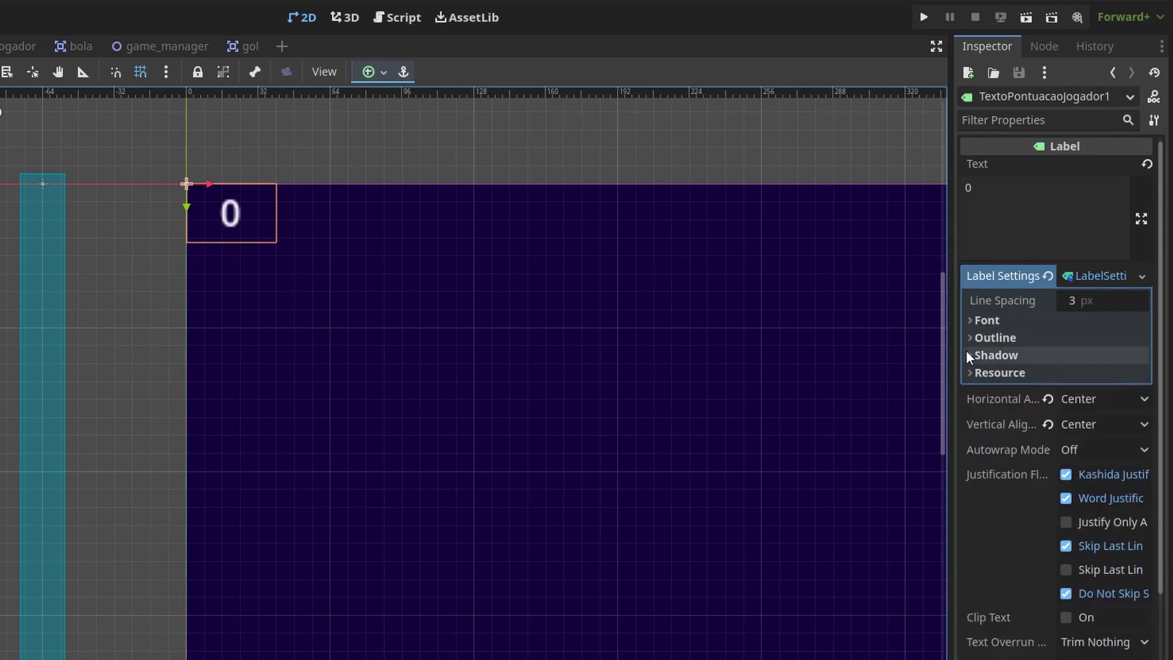
{"action": "left_click", "coordinate": [969, 321]}
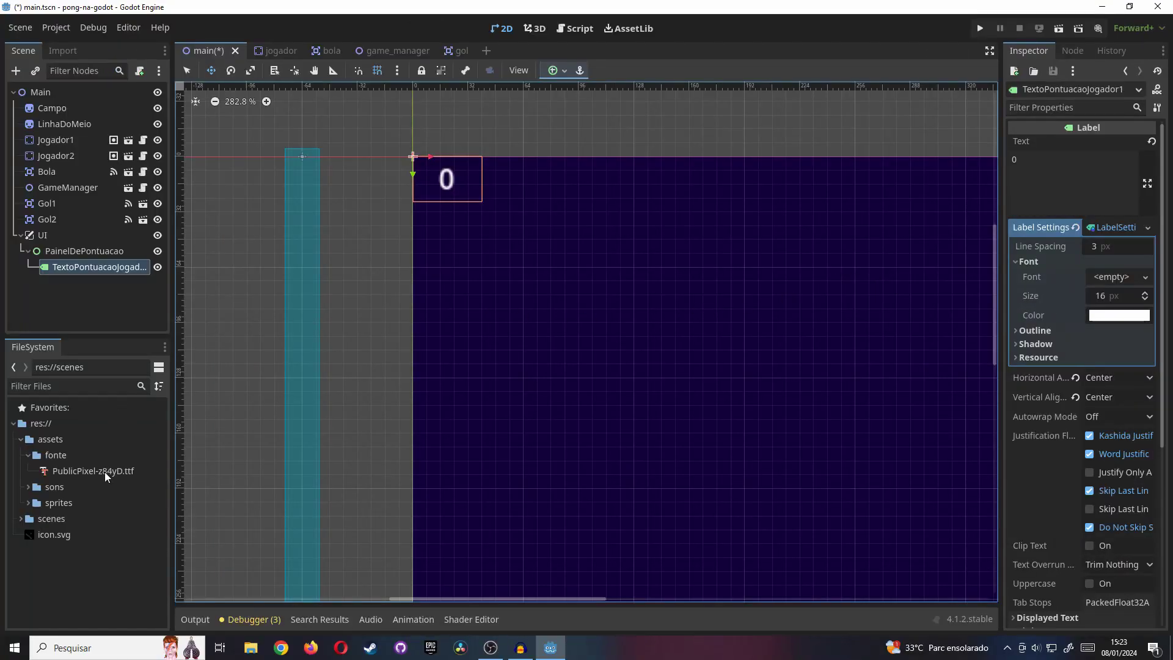
- Set the LabelSettings font to PublicPixel-z84yD.ttf with size 50
{"action": "left_click_drag", "start_coordinate": [105, 477], "coordinate": [131, 474]}
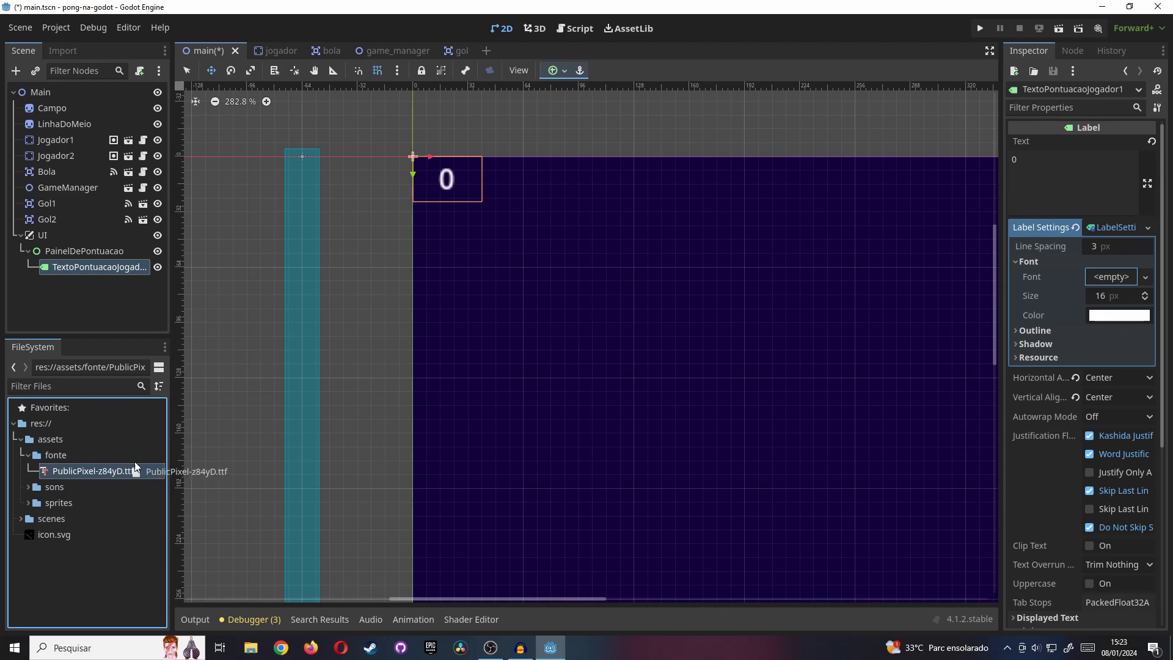
{"action": "left_click_drag", "start_coordinate": [130, 474], "coordinate": [1126, 285]}
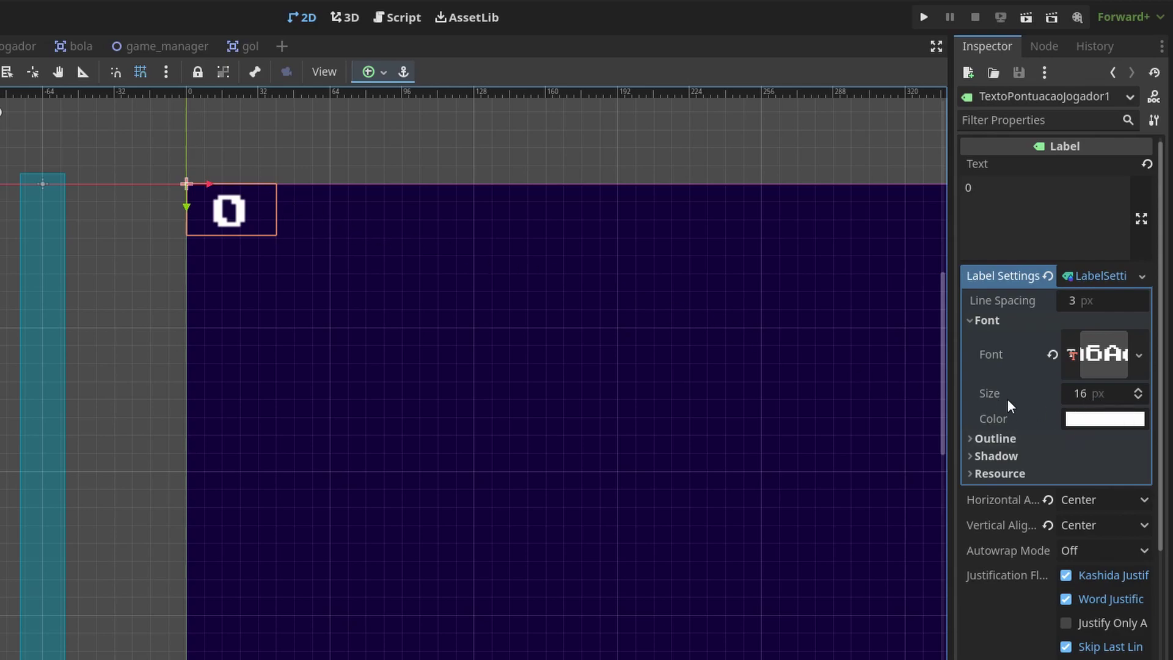
{"action": "left_click", "coordinate": [1094, 396]}
{"action": "type", "text": "50"}
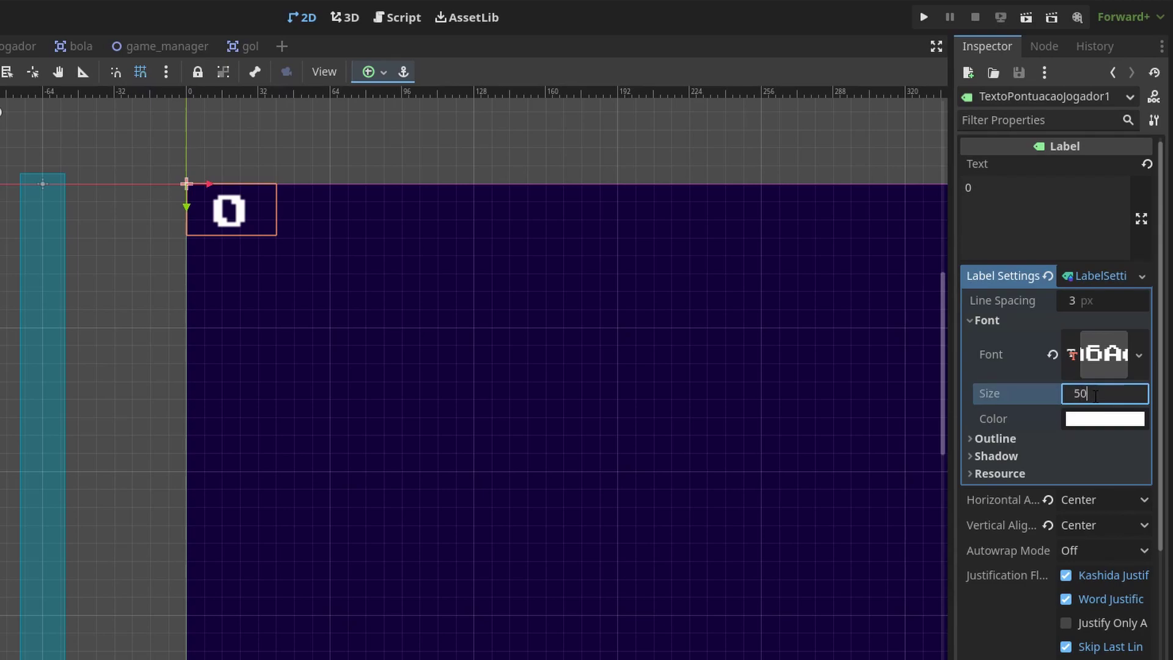
{"action": "key", "text": "Return"}
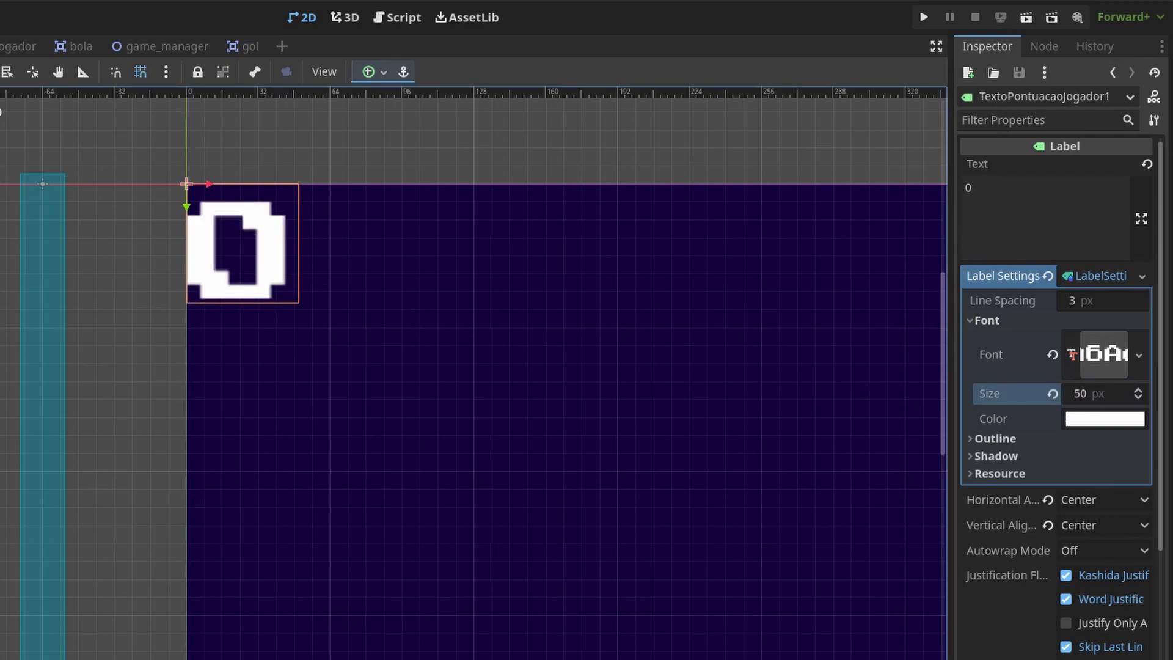
- Zoom and pan to view the enlarged 0, and peek at the Outline and Shadow sections
{"action": "key", "text": "ctrl+minus"}
{"action": "key", "text": "ctrl+minus"}
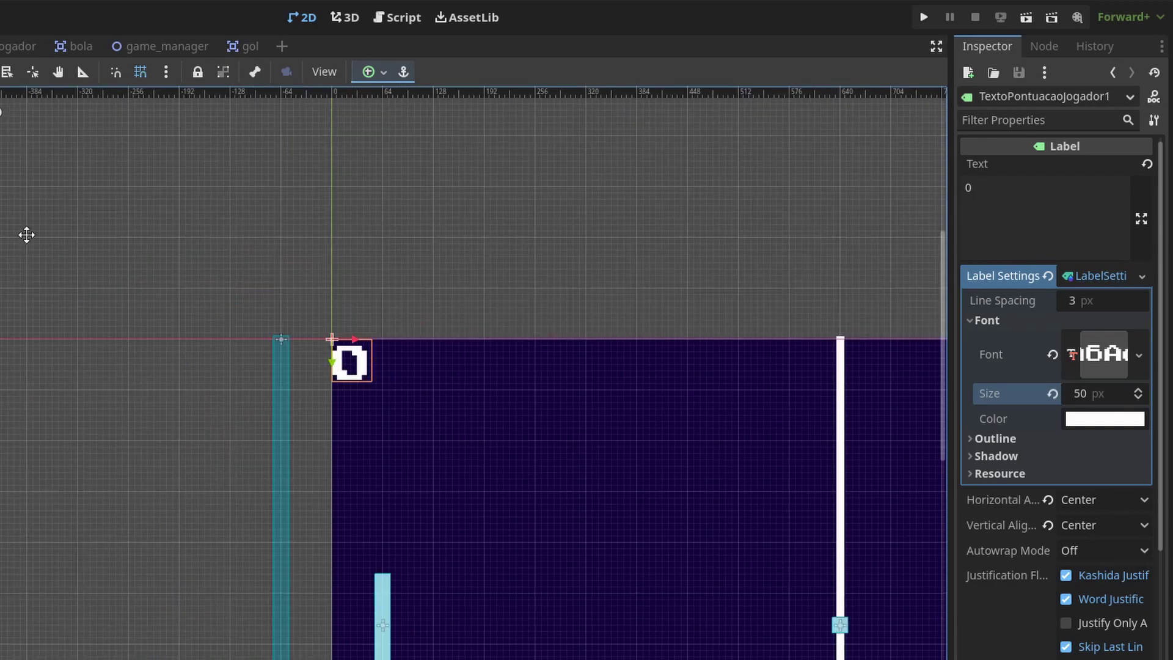
{"action": "mouse_move", "coordinate": [623, 519]}
{"action": "middle_mouse_down"}
{"action": "mouse_move", "coordinate": [485, 498]}
{"action": "mouse_move", "coordinate": [204, 359]}
{"action": "middle_mouse_up"}
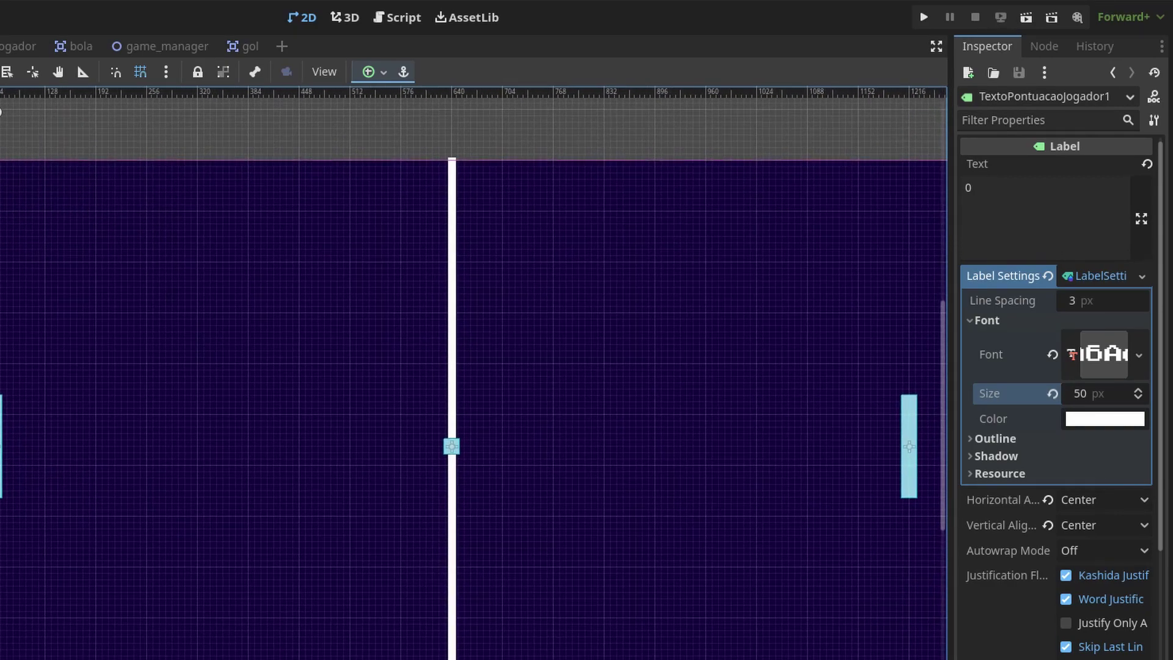
{"action": "key", "text": "ctrl+minus"}
{"action": "left_click", "coordinate": [1, 111]}
{"action": "middle_click_drag", "start_coordinate": [129, 334], "coordinate": [244, 395]}
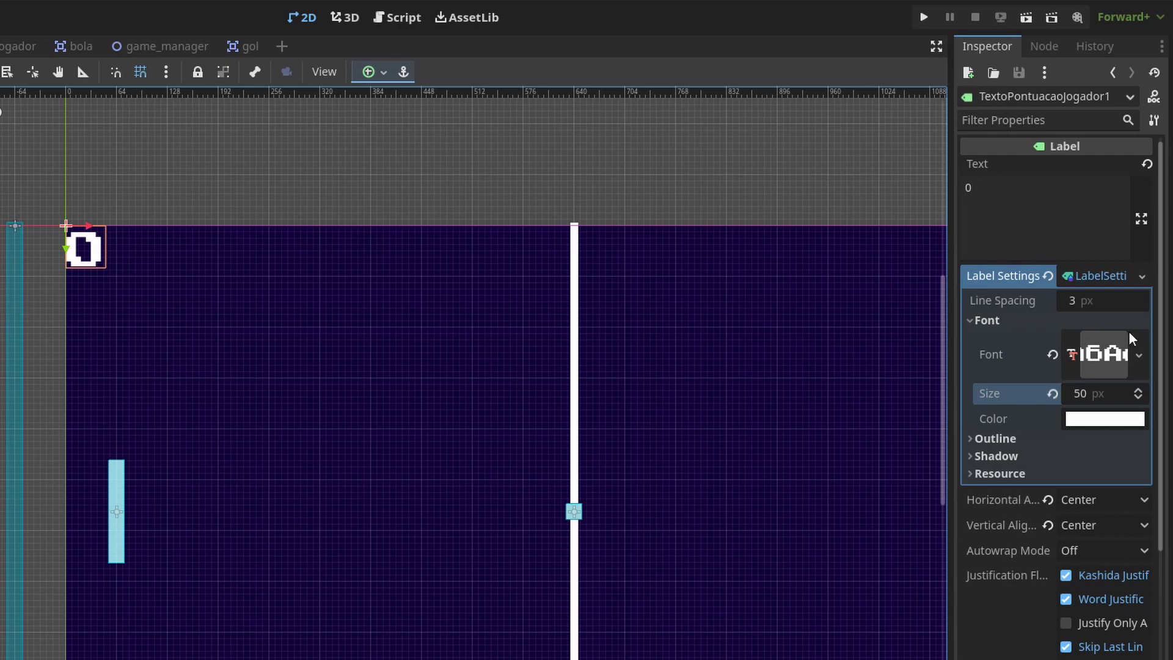
{"action": "left_click", "coordinate": [971, 438]}
{"action": "left_click", "coordinate": [970, 438]}
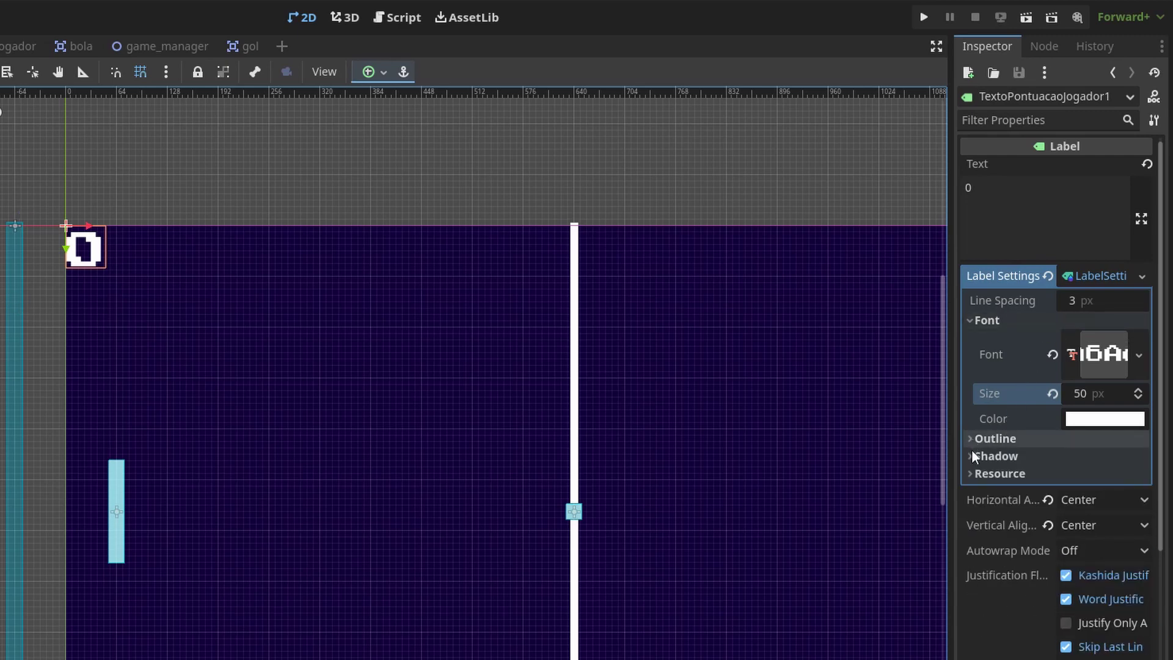
{"action": "left_click", "coordinate": [971, 452]}
{"action": "left_click", "coordinate": [970, 452]}
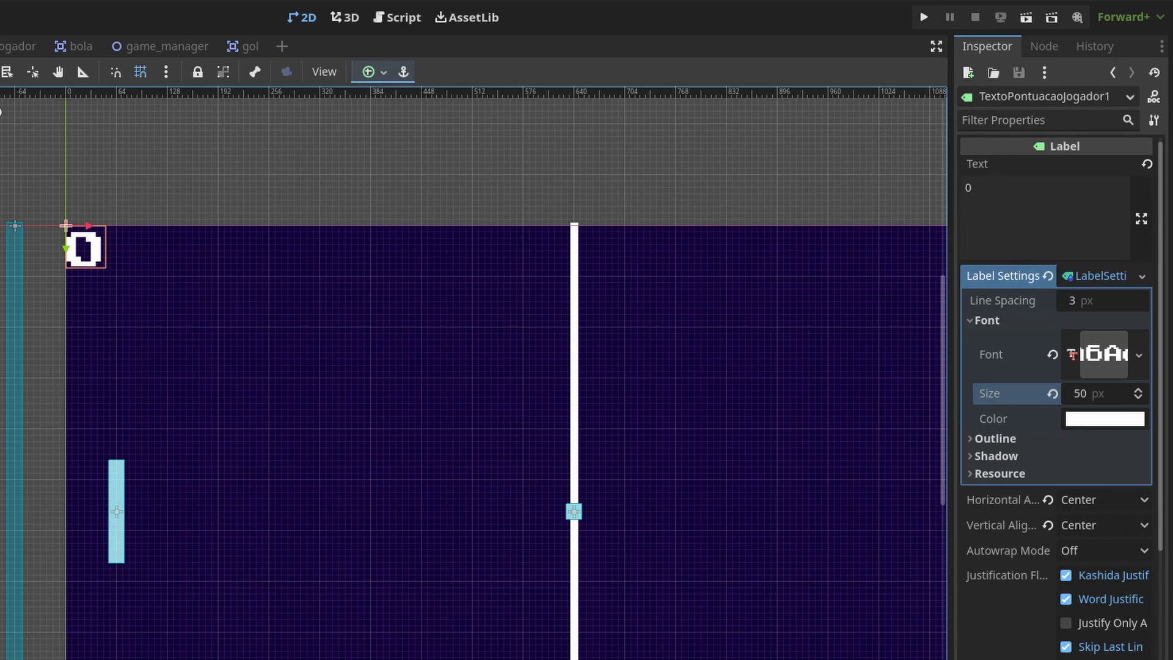
- Try the Full Rect anchor preset on the score label
{"action": "left_click", "coordinate": [373, 72]}
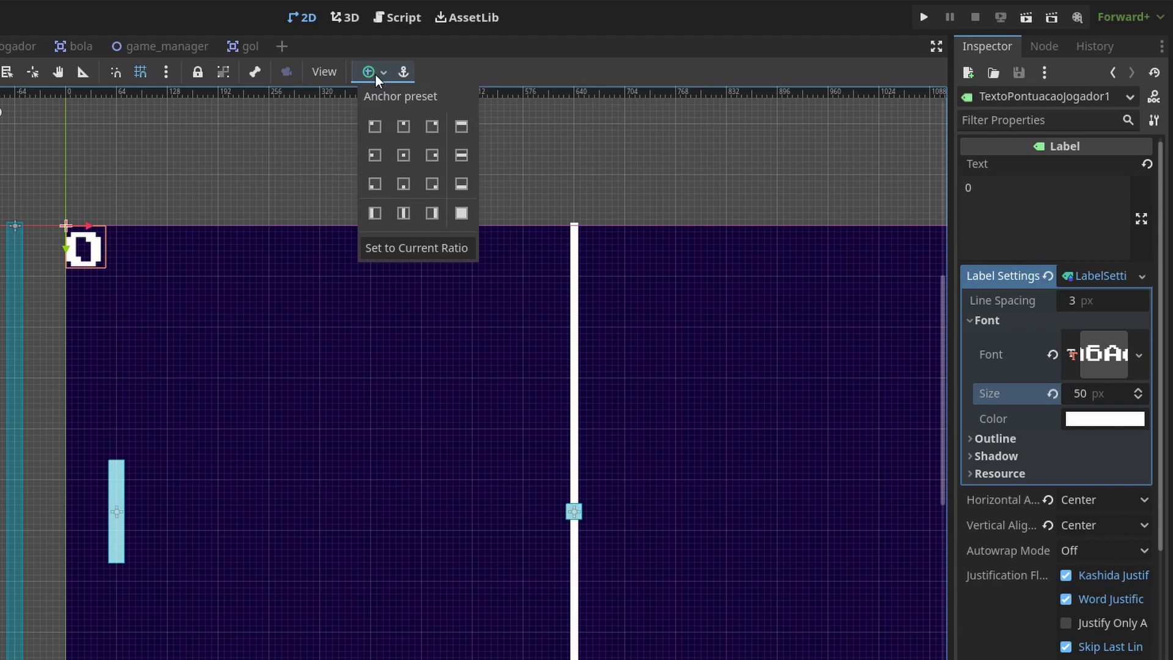
{"action": "left_click", "coordinate": [463, 215]}
{"action": "left_click", "coordinate": [573, 436]}
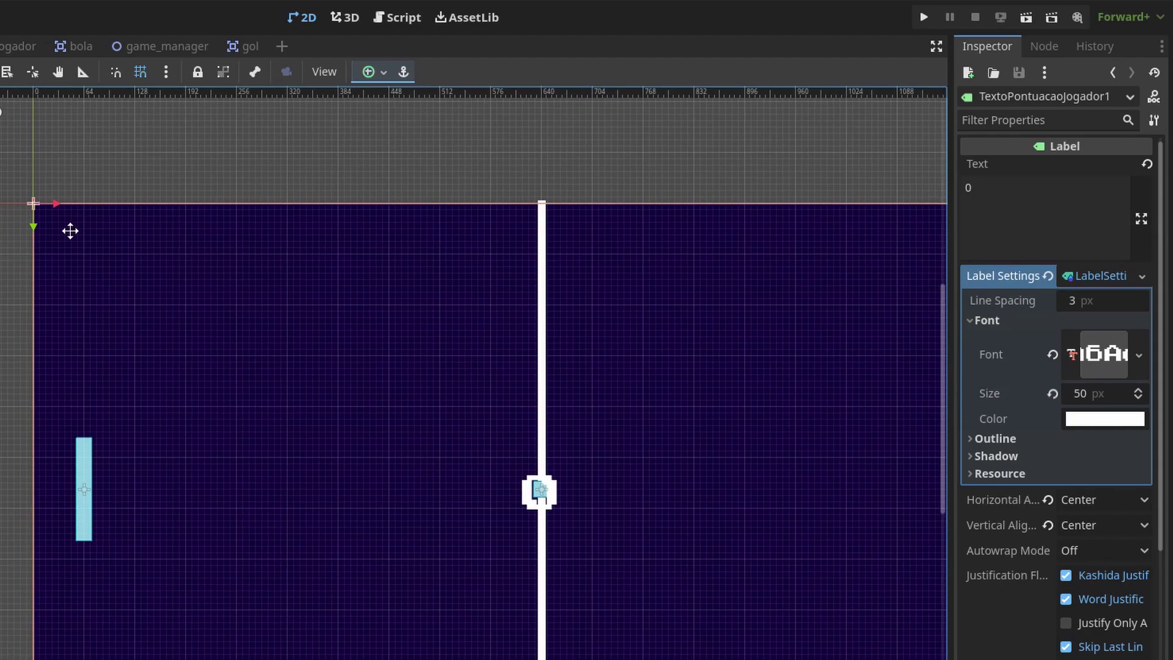
{"action": "scroll", "coordinate": [503, 471], "scroll_direction": "down", "scroll_amount": 3}
{"action": "scroll", "coordinate": [503, 472], "scroll_direction": "right", "scroll_amount": 5}
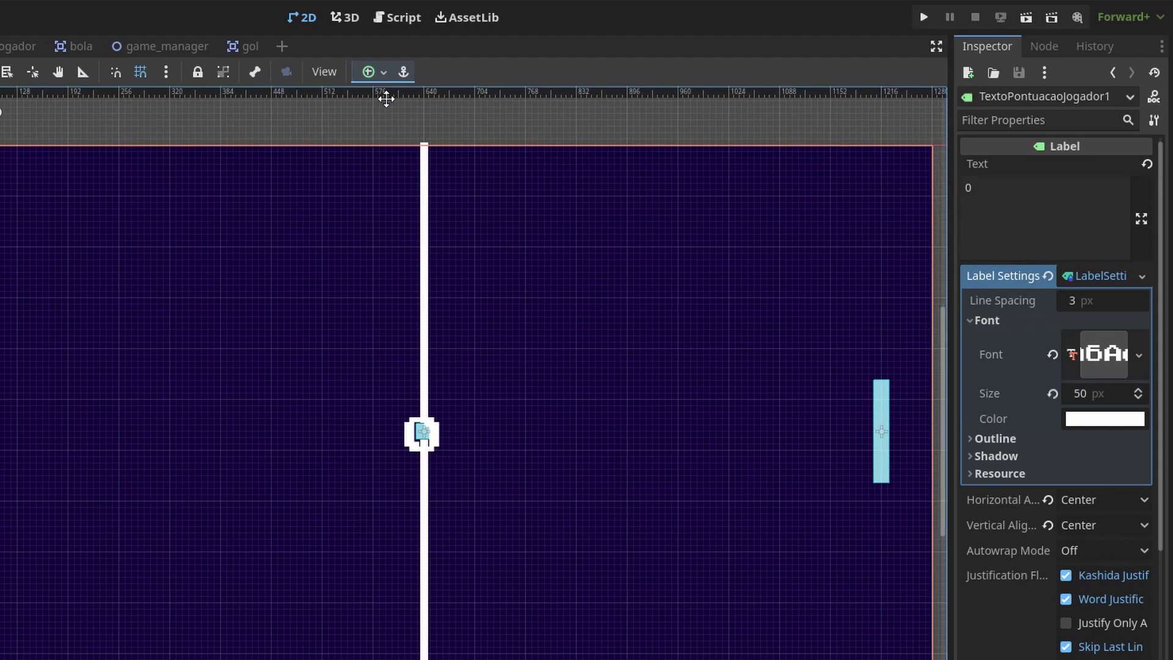
- Switch the score label's anchor preset to Center Top
{"action": "left_click", "coordinate": [369, 71]}
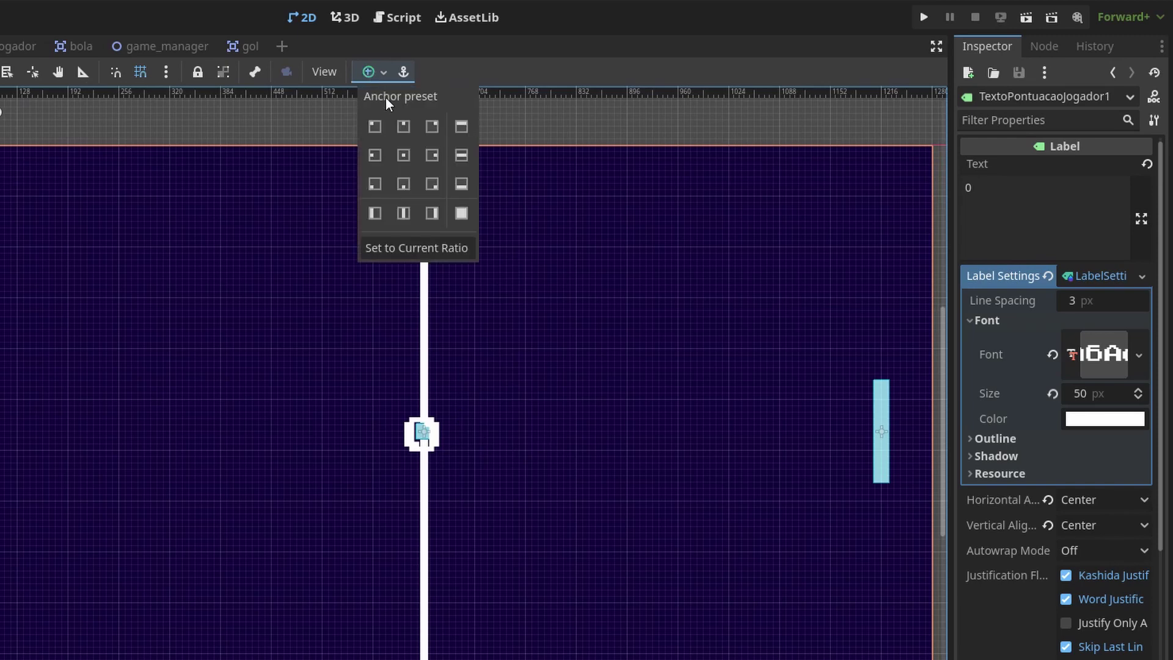
{"action": "left_click", "coordinate": [402, 127]}
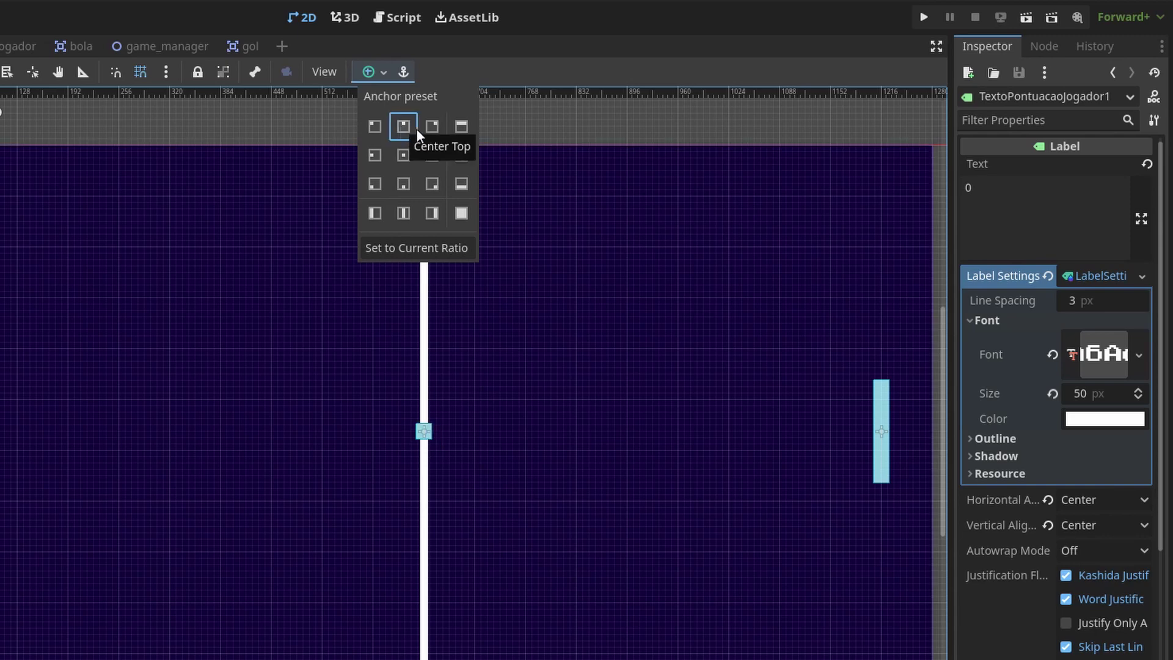
{"action": "left_click", "coordinate": [493, 123]}
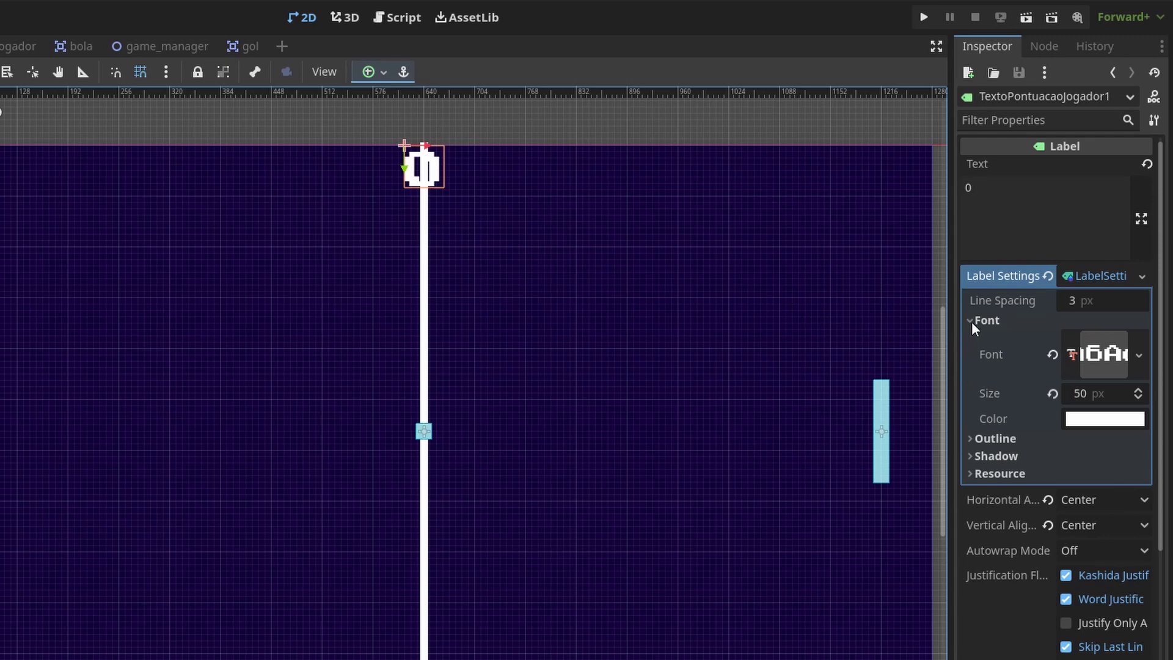
- Collapse Label Settings, expand the Layout properties, and undo a trial drag of the label
{"action": "left_click", "coordinate": [1099, 276]}
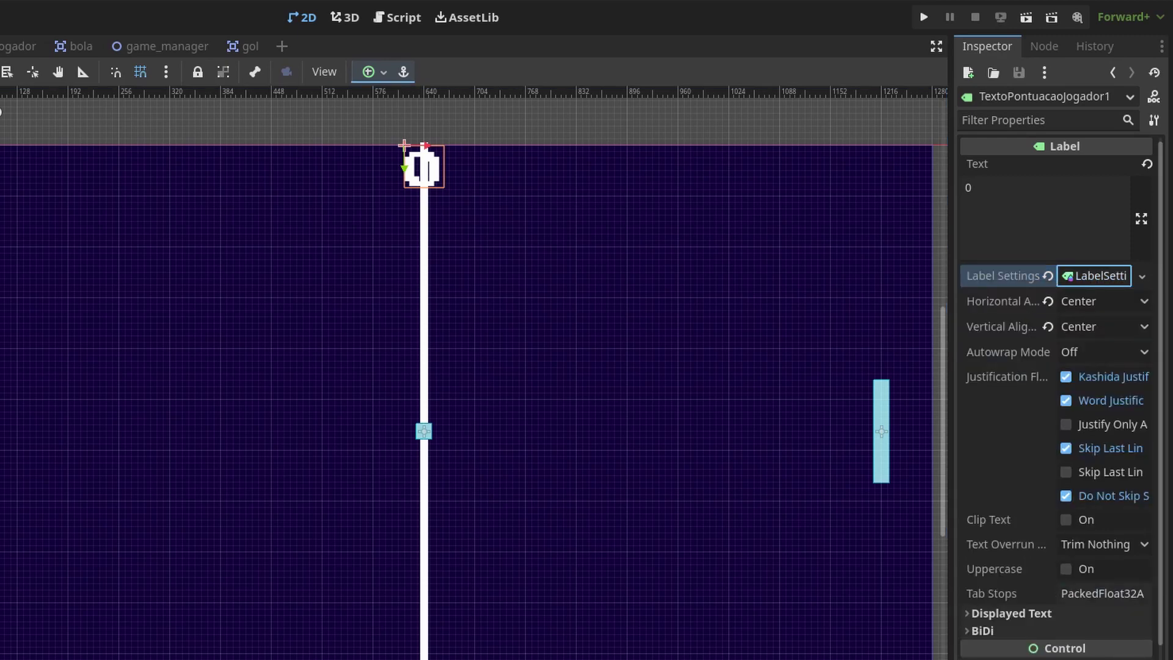
{"action": "scroll", "coordinate": [1157, 442], "scroll_direction": "down", "scroll_amount": 5}
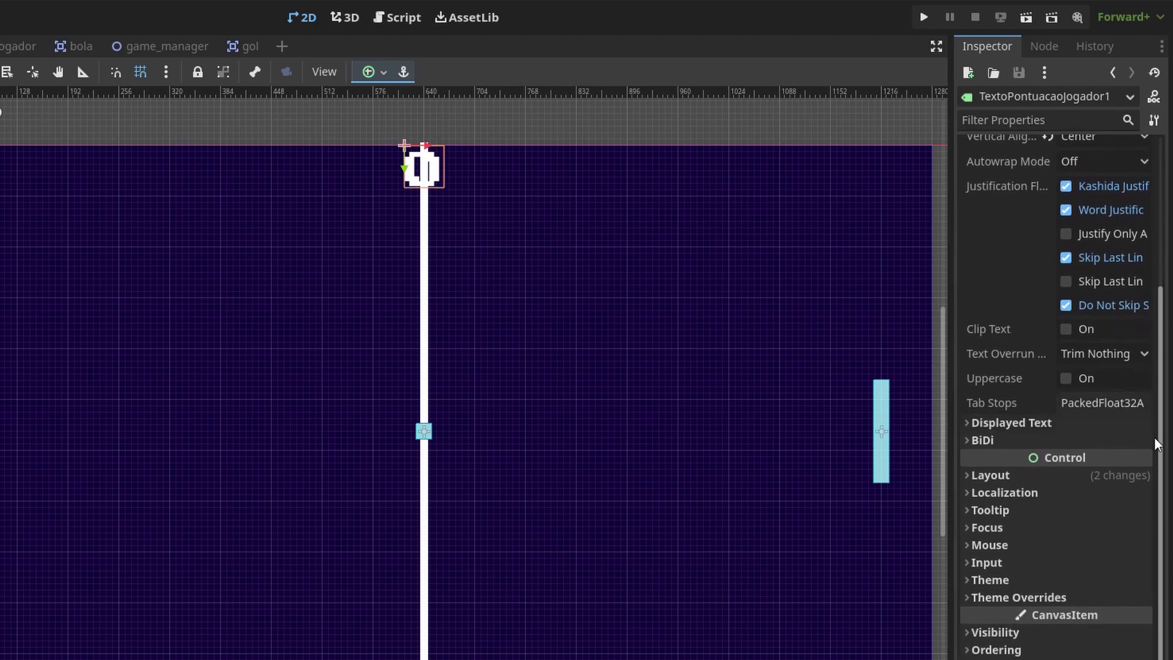
{"action": "left_click", "coordinate": [964, 478]}
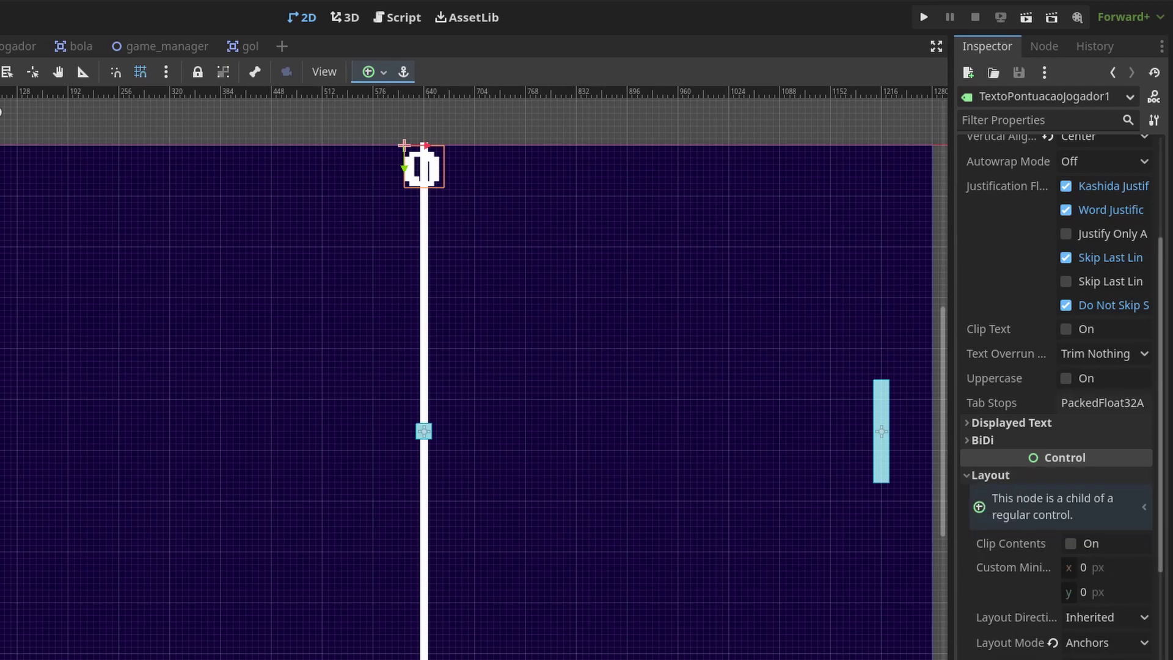
{"action": "left_click_drag", "start_coordinate": [1164, 471], "coordinate": [1163, 618]}
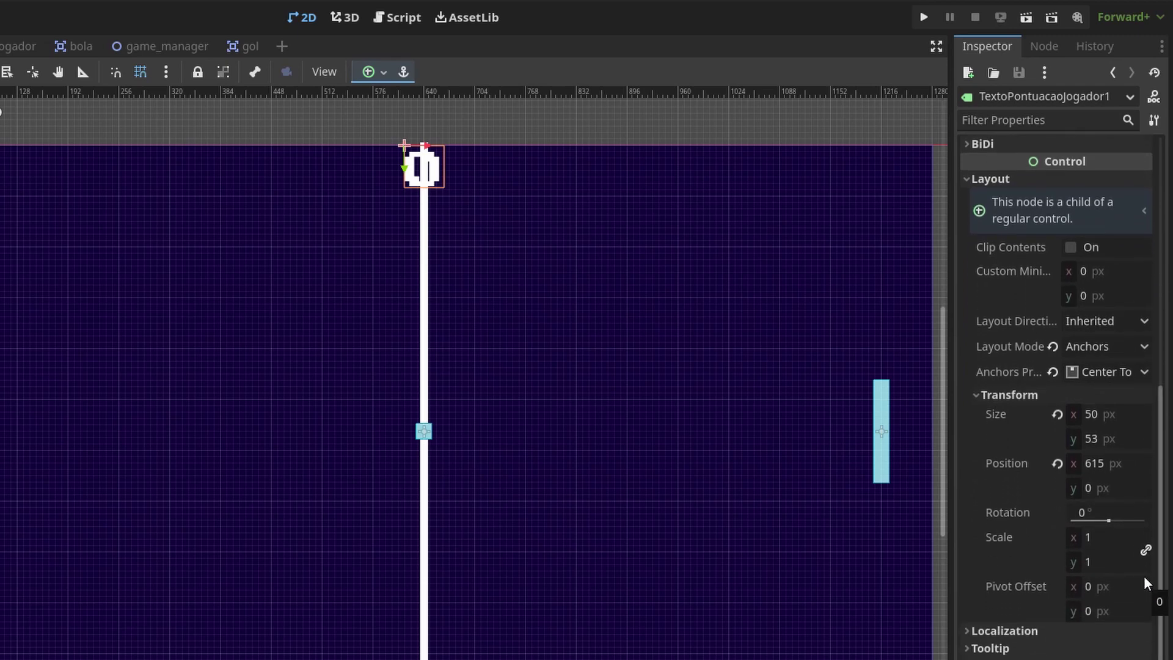
{"action": "mouse_move", "coordinate": [445, 150]}
{"action": "left_mouse_down"}
{"action": "mouse_move", "coordinate": [347, 150]}
{"action": "mouse_move", "coordinate": [345, 165]}
{"action": "left_mouse_up"}
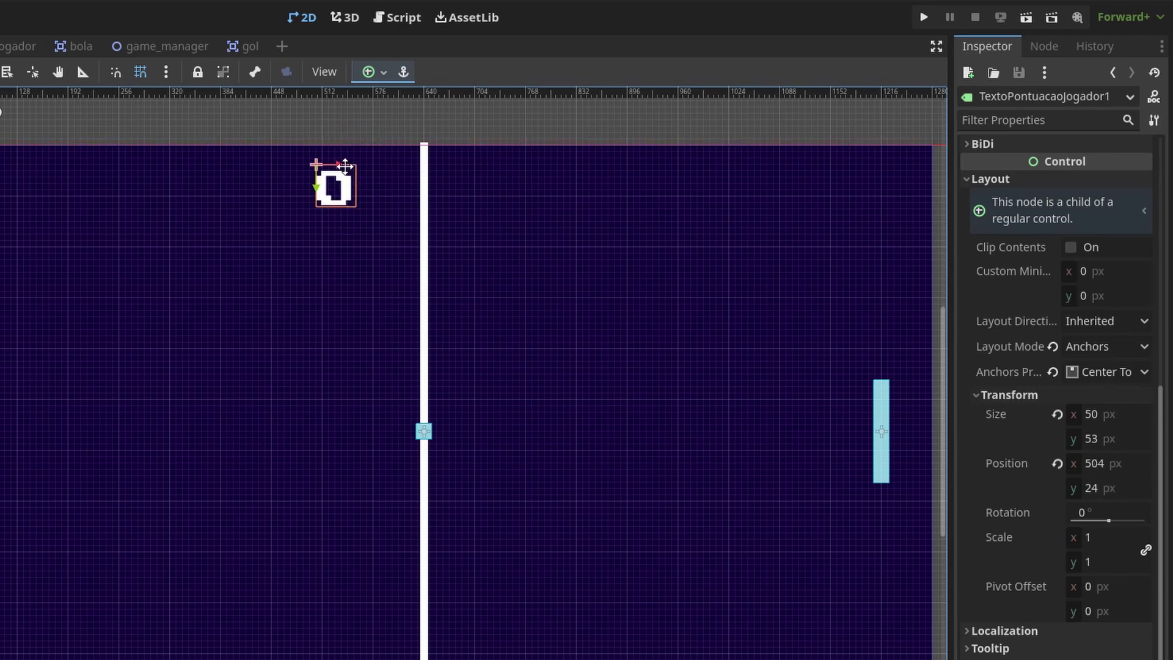
{"action": "key", "text": "ctrl+z"}
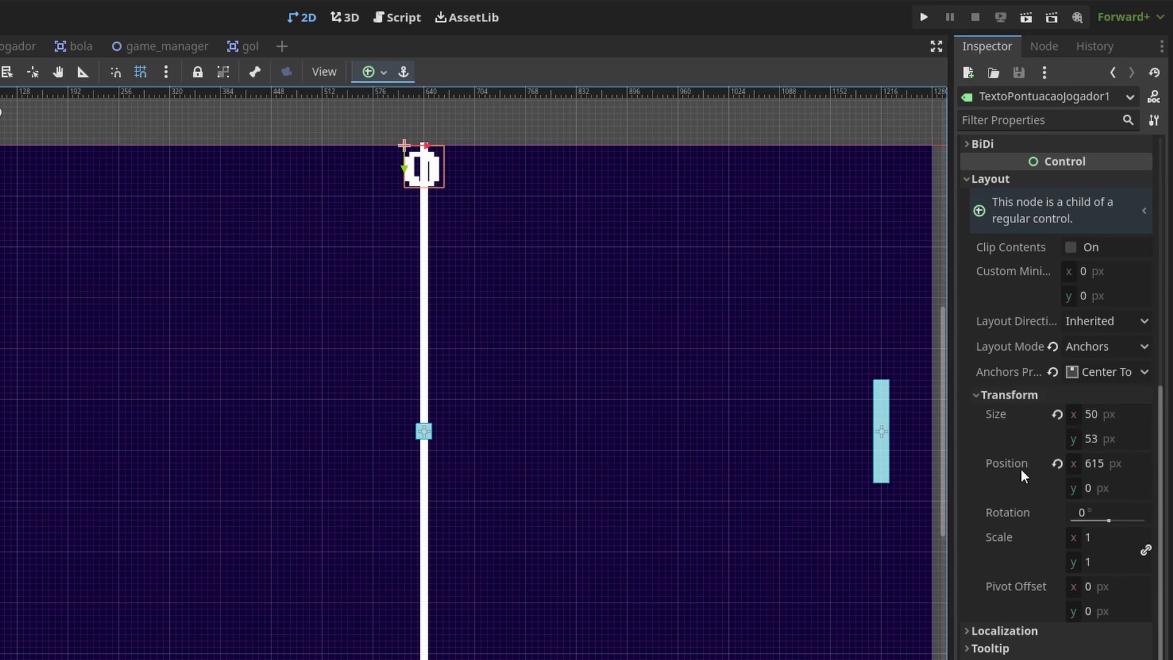
- Set the label's Position to x 515 and y 10
{"action": "left_click", "coordinate": [1109, 463]}
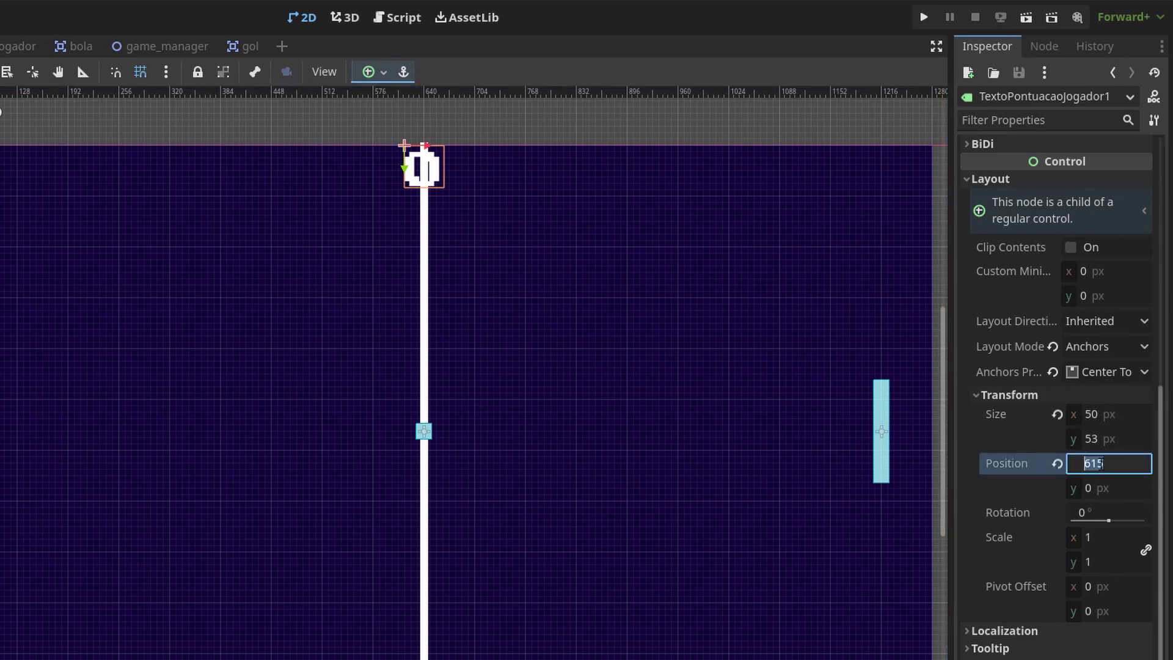
{"action": "type", "text": "515"}
{"action": "key", "text": "Return"}
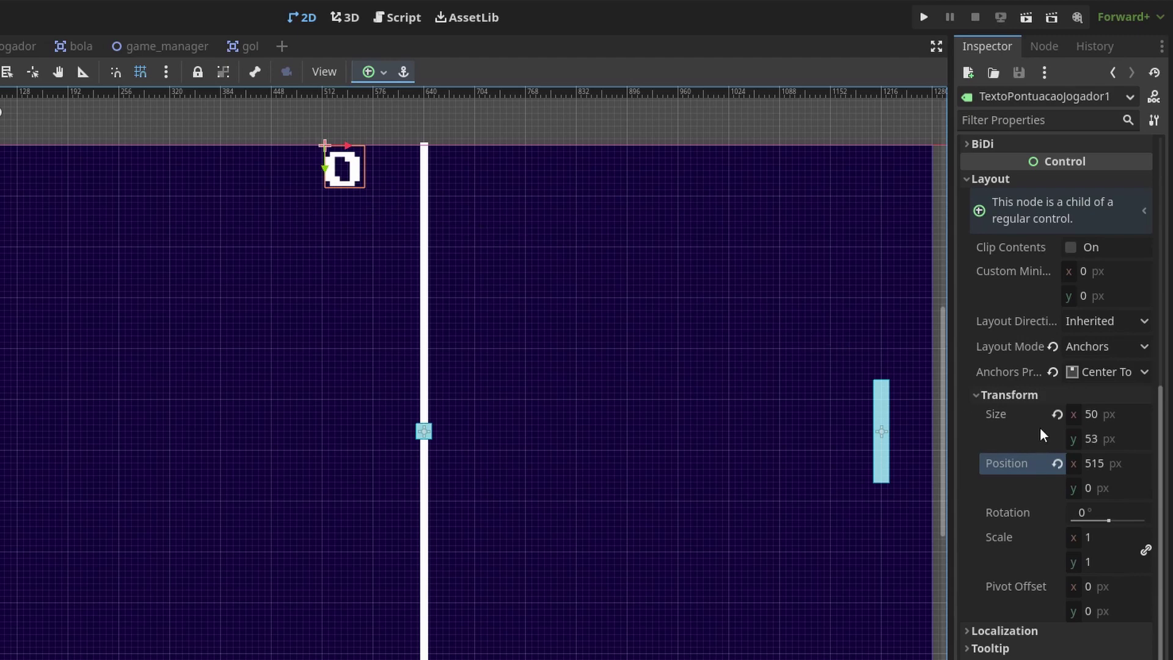
{"action": "left_click", "coordinate": [1112, 498]}
{"action": "type", "text": "10"}
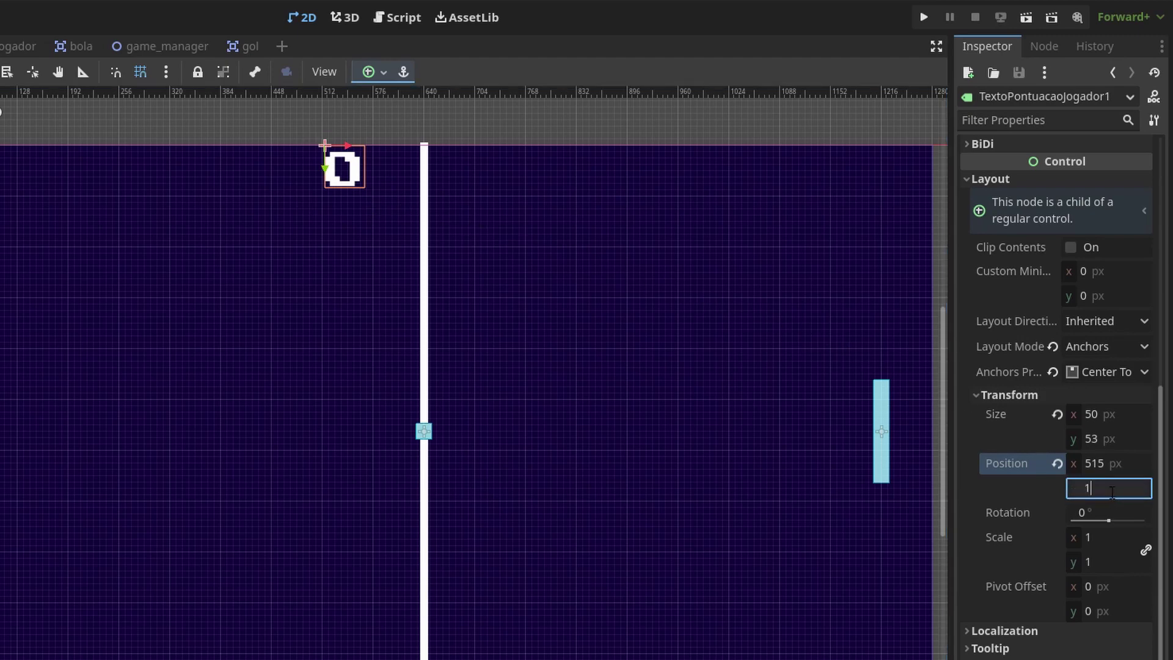
{"action": "key", "text": "Return"}
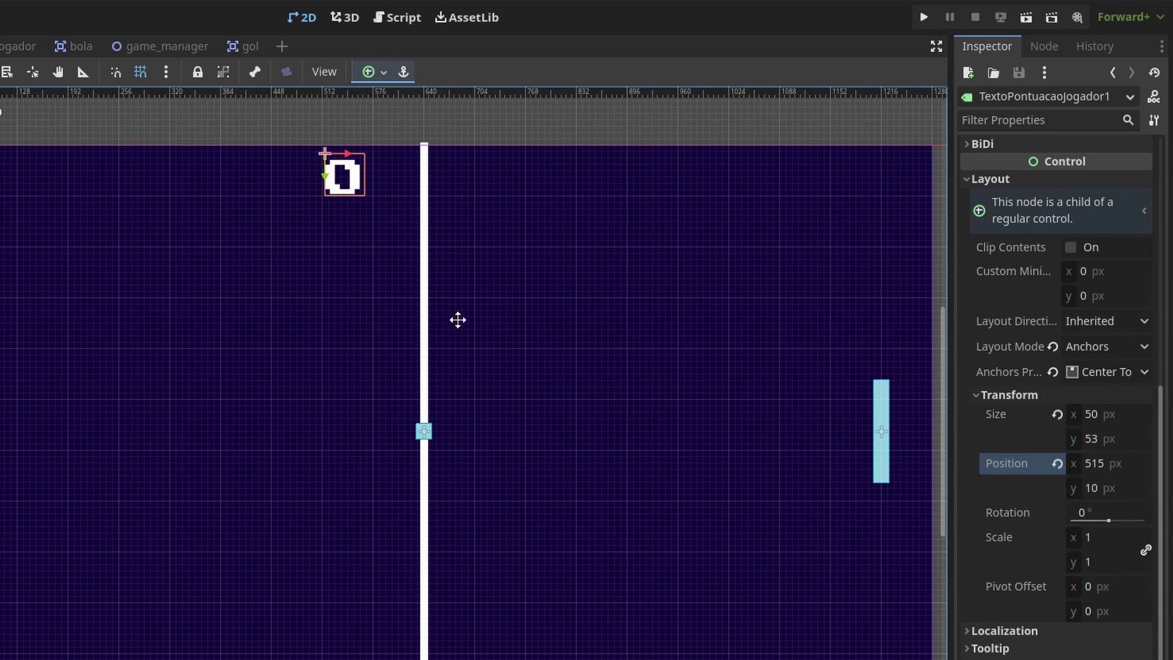
{"action": "left_click", "coordinate": [923, 17]}
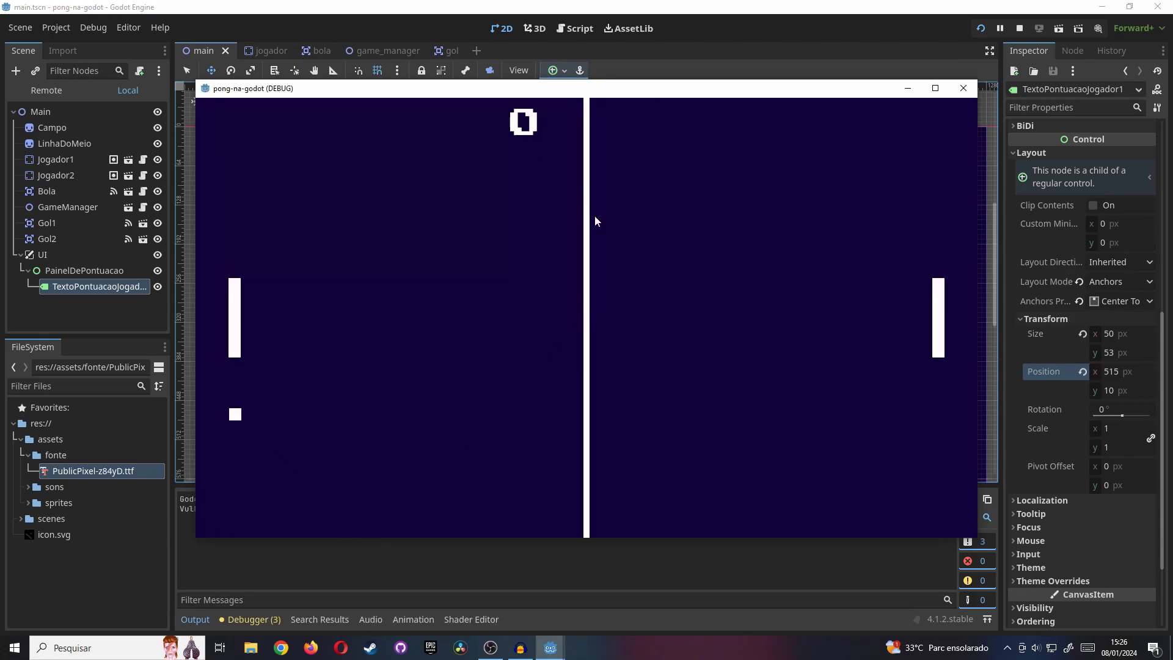
{"action": "left_click", "coordinate": [964, 88]}
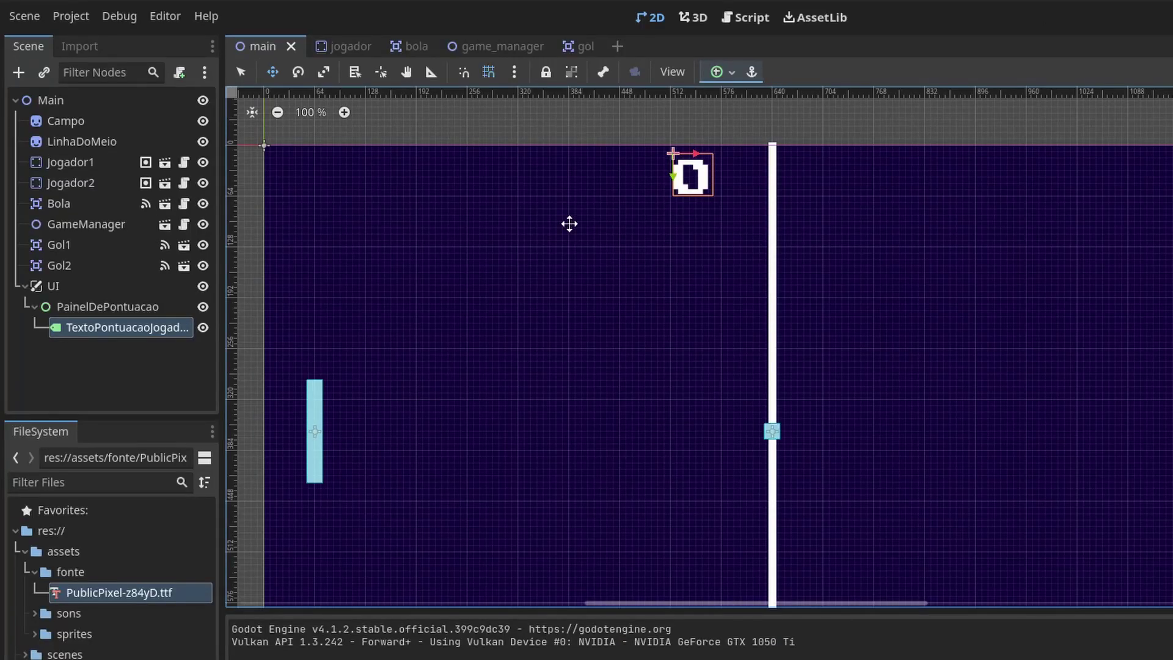
- Add a Label node as a child of the PainelDePontuacao score panel
{"action": "left_click", "coordinate": [90, 248]}
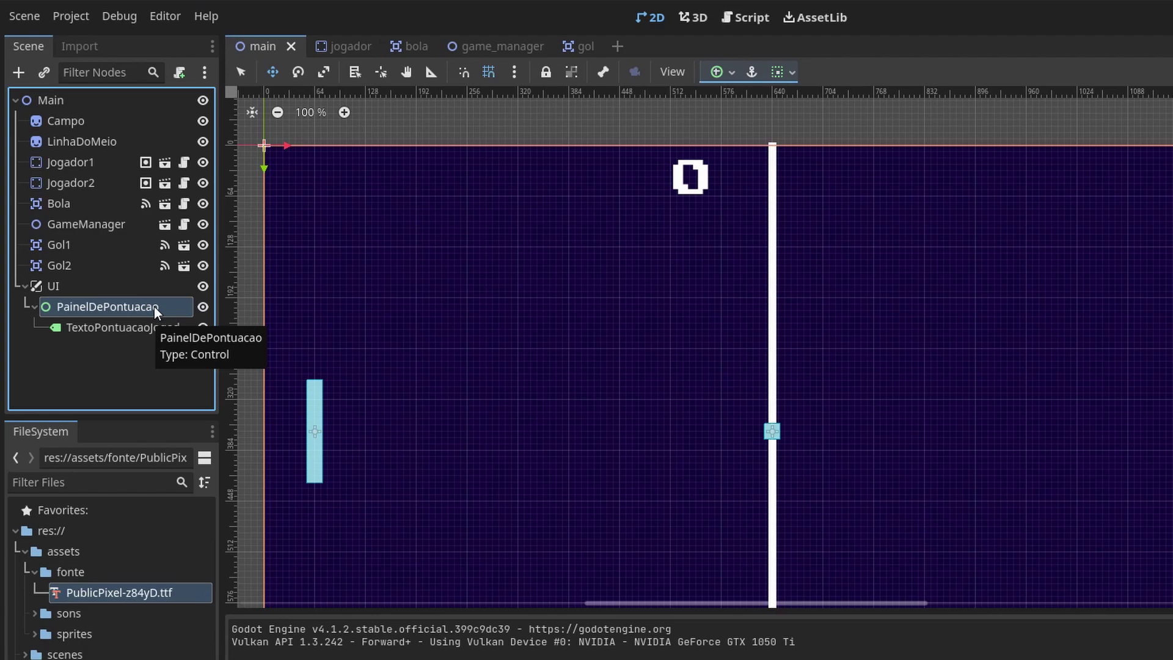
{"action": "left_click", "coordinate": [16, 74]}
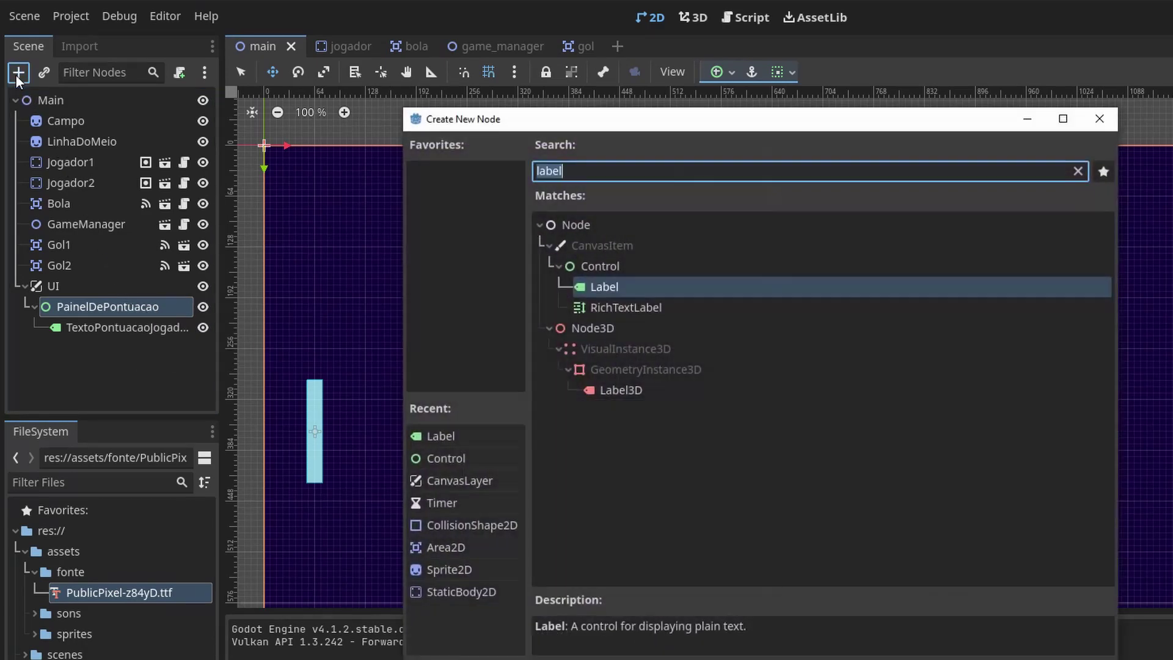
{"action": "double_click", "coordinate": [606, 288]}
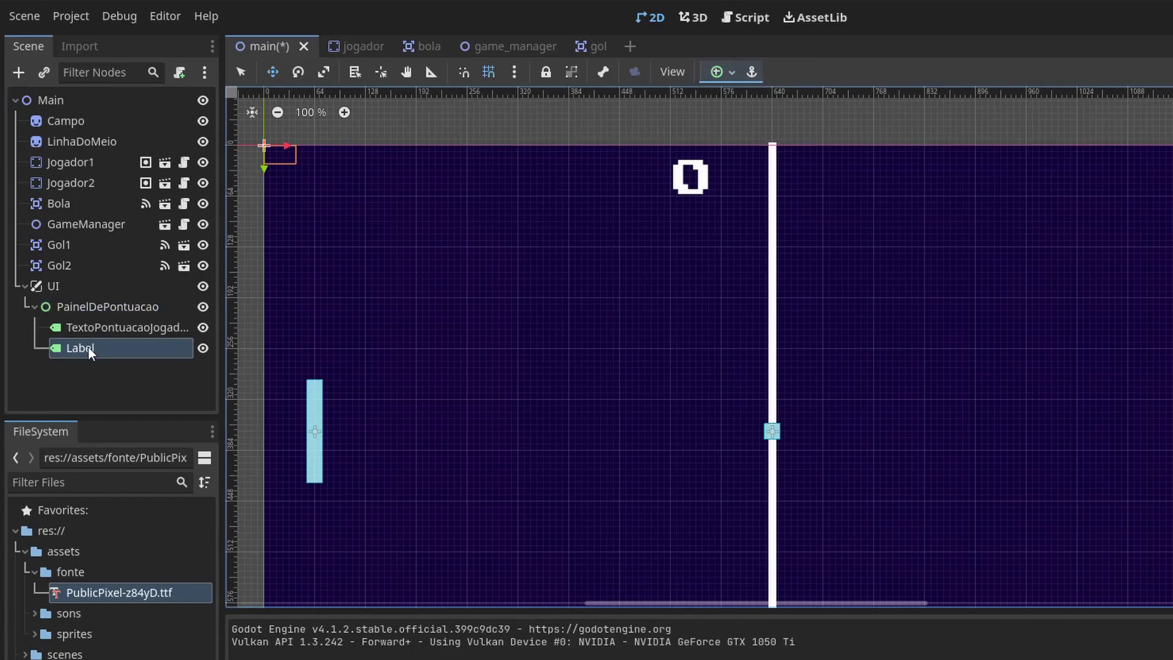
- Rename the new Label to TextoPontuacaoJogador2
{"action": "double_click", "coordinate": [89, 347]}
{"action": "type", "text": "Texto"}
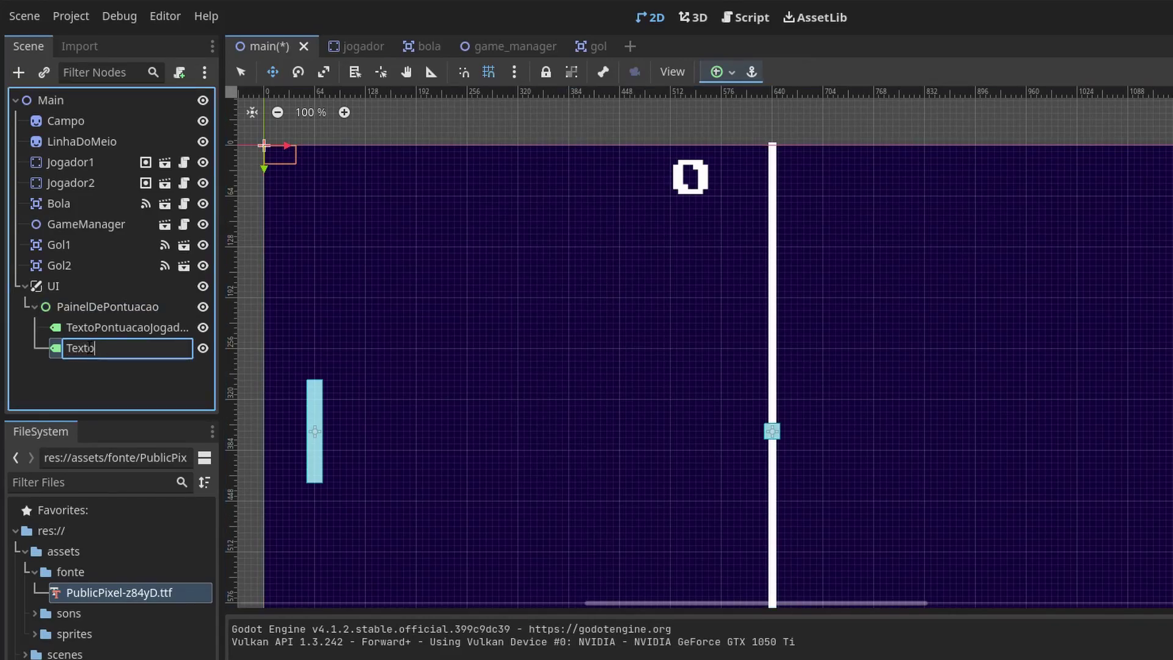
{"action": "type", "text": "Pontuaca"}
{"action": "type", "text": "oJogad"}
{"action": "key", "text": "Escape"}
{"action": "key", "text": "Return"}
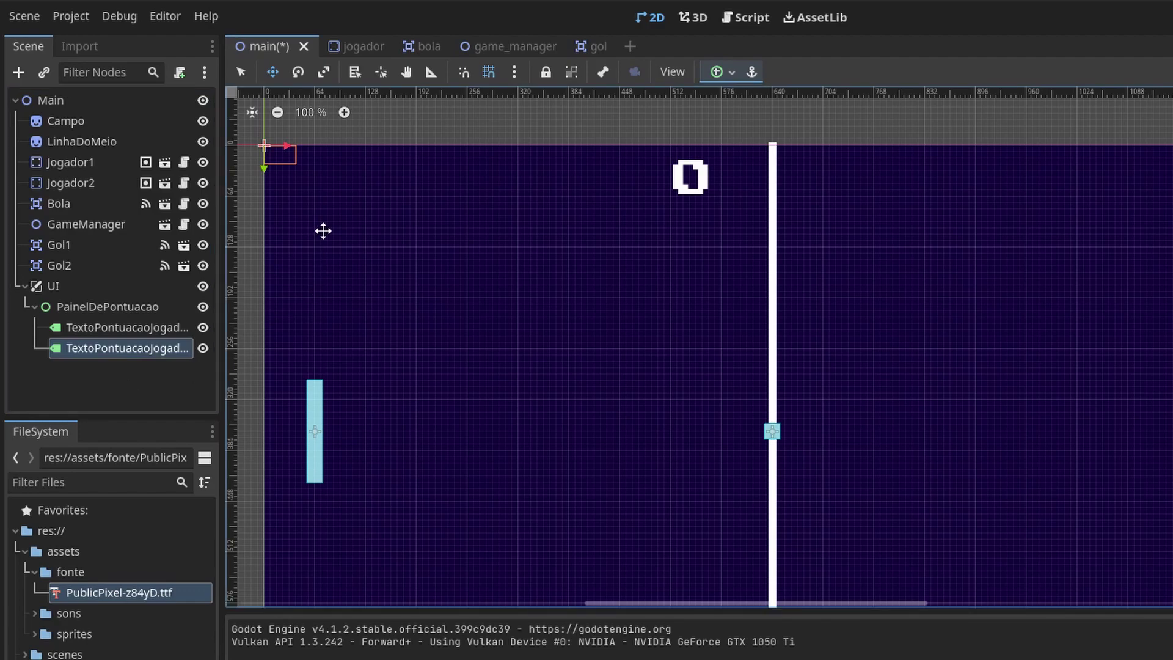
{"action": "mouse_move", "coordinate": [349, 249]}
{"action": "middle_mouse_down"}
{"action": "mouse_move", "coordinate": [966, 316]}
{"action": "mouse_move", "coordinate": [770, 301]}
{"action": "middle_mouse_up"}
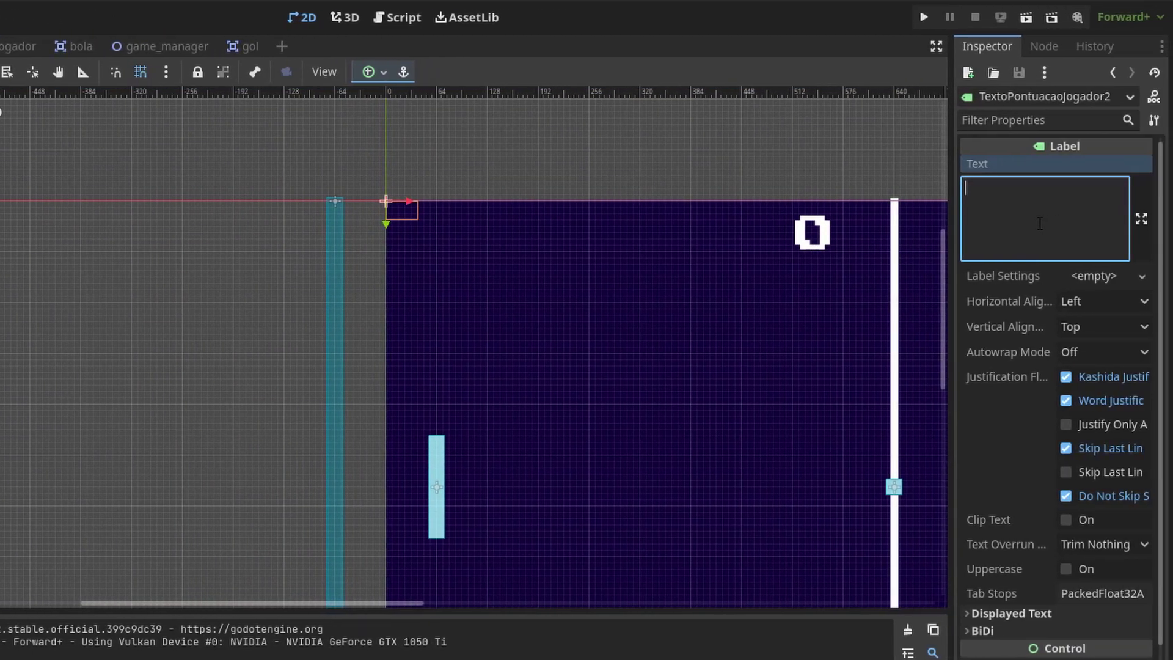
- Set the label's Text to 0 with Center horizontal and vertical alignment
{"action": "type", "text": "0"}
{"action": "left_click", "coordinate": [1080, 300]}
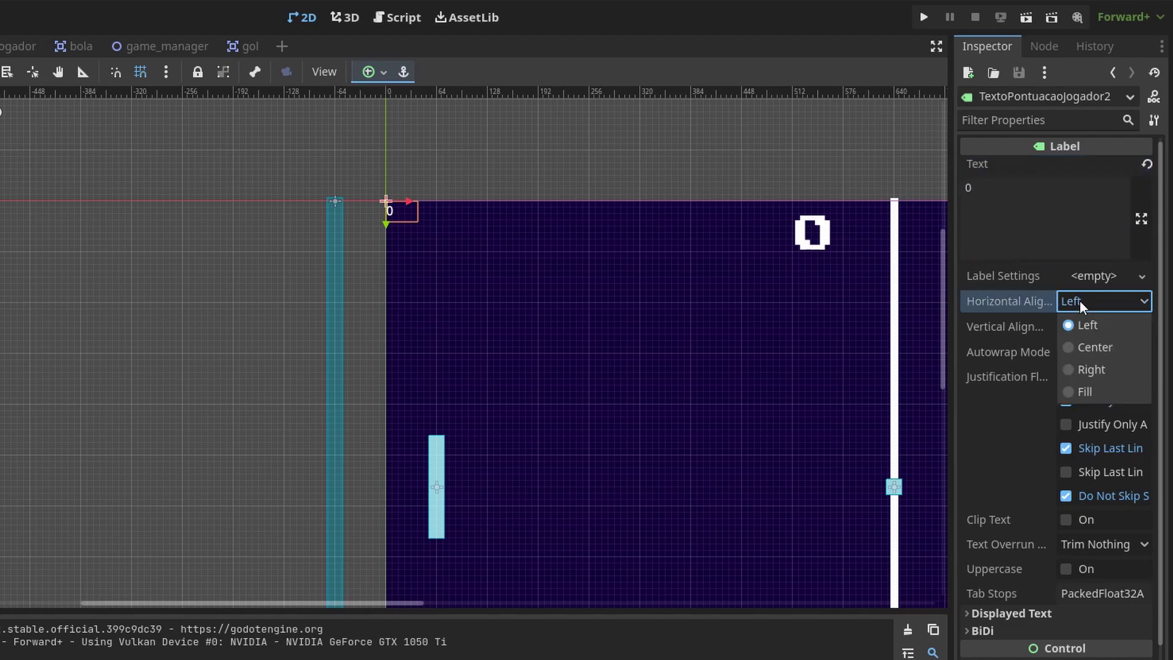
{"action": "left_click", "coordinate": [1094, 347]}
{"action": "left_click", "coordinate": [1089, 329]}
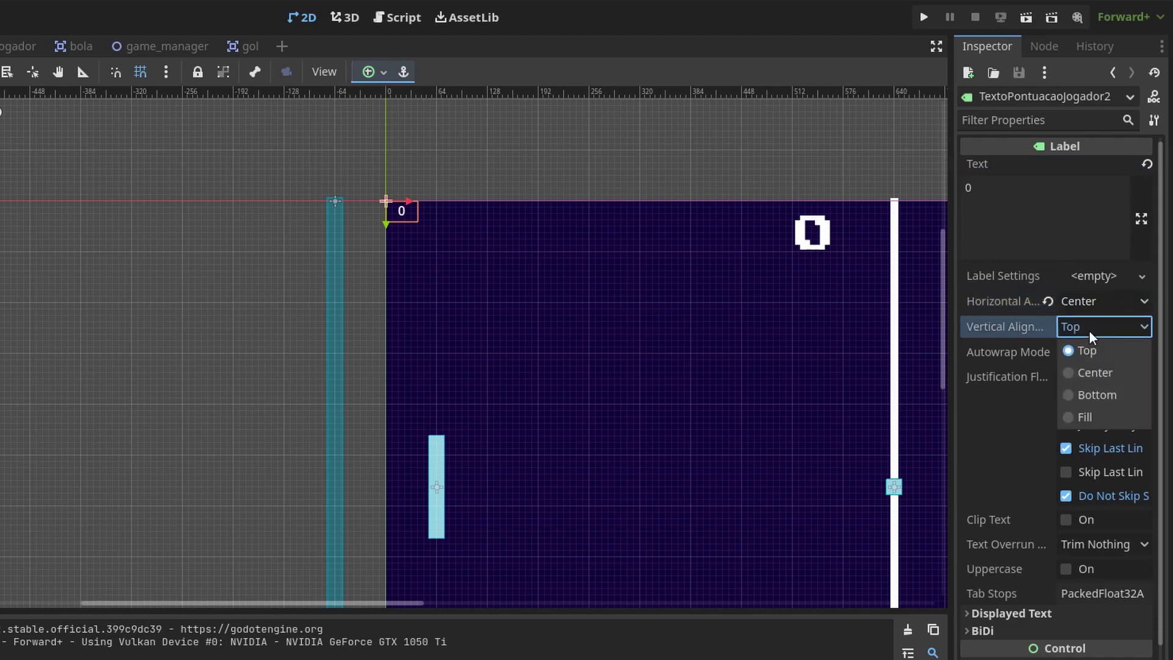
{"action": "left_click", "coordinate": [1109, 372]}
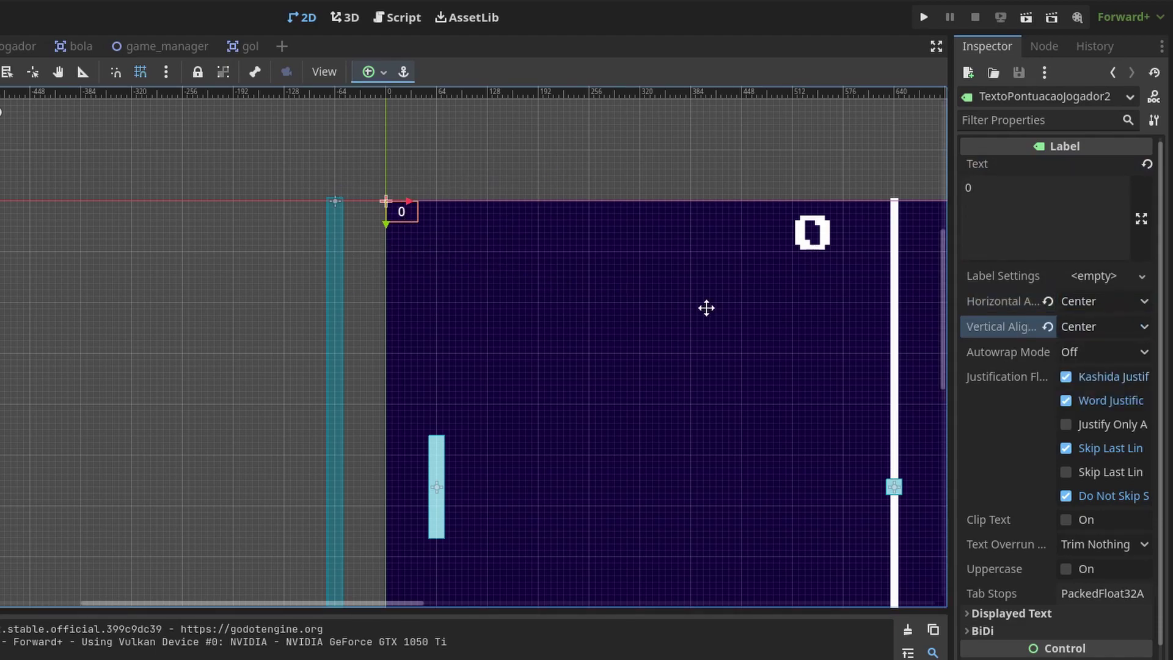
- Give the label new LabelSettings using the PublicPixel-z84yD.ttf font at size 50
{"action": "left_click", "coordinate": [1109, 276]}
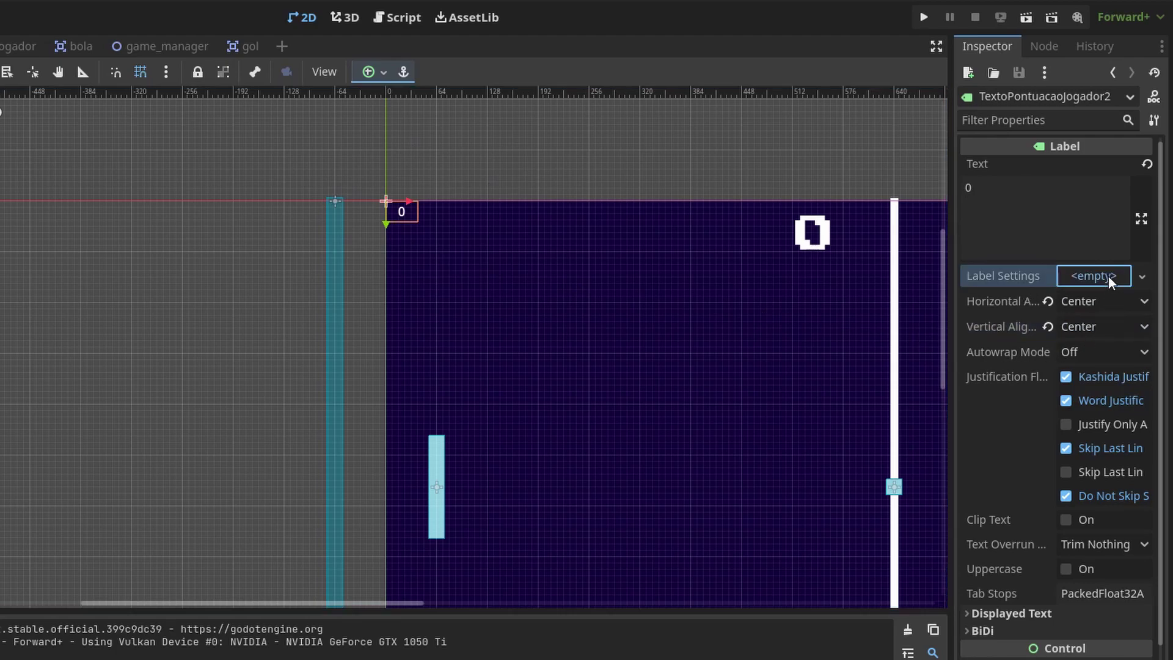
{"action": "left_click", "coordinate": [1097, 300]}
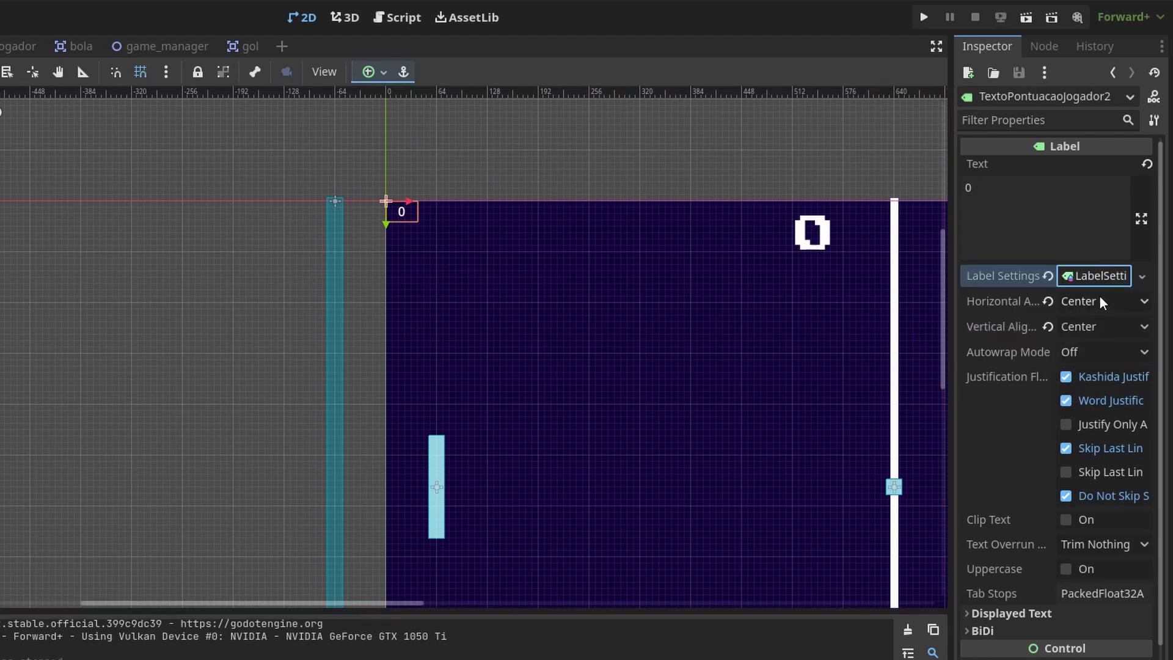
{"action": "left_click", "coordinate": [1106, 277]}
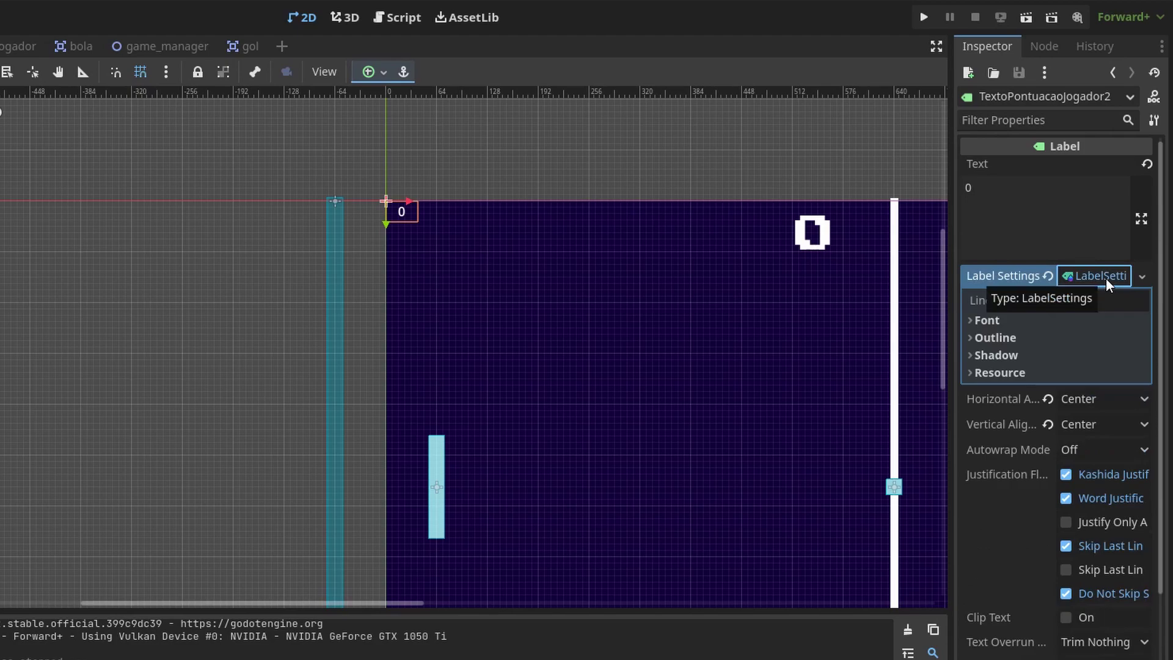
{"action": "left_click", "coordinate": [969, 320]}
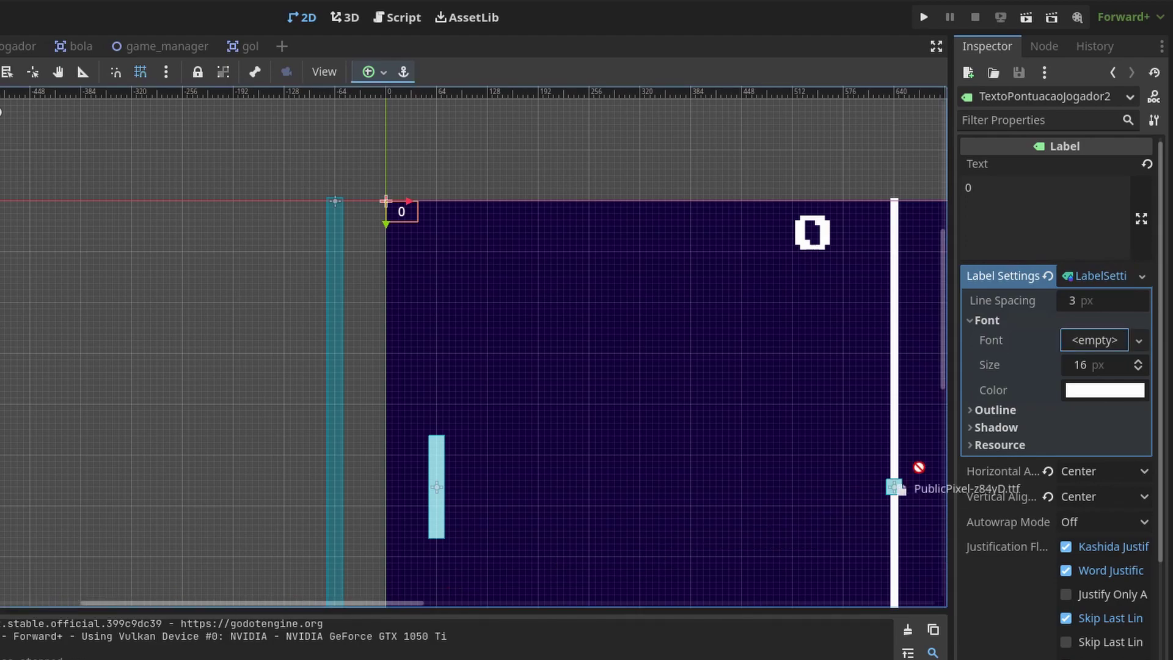
{"action": "left_click_drag", "start_coordinate": [467, 580], "coordinate": [1090, 347]}
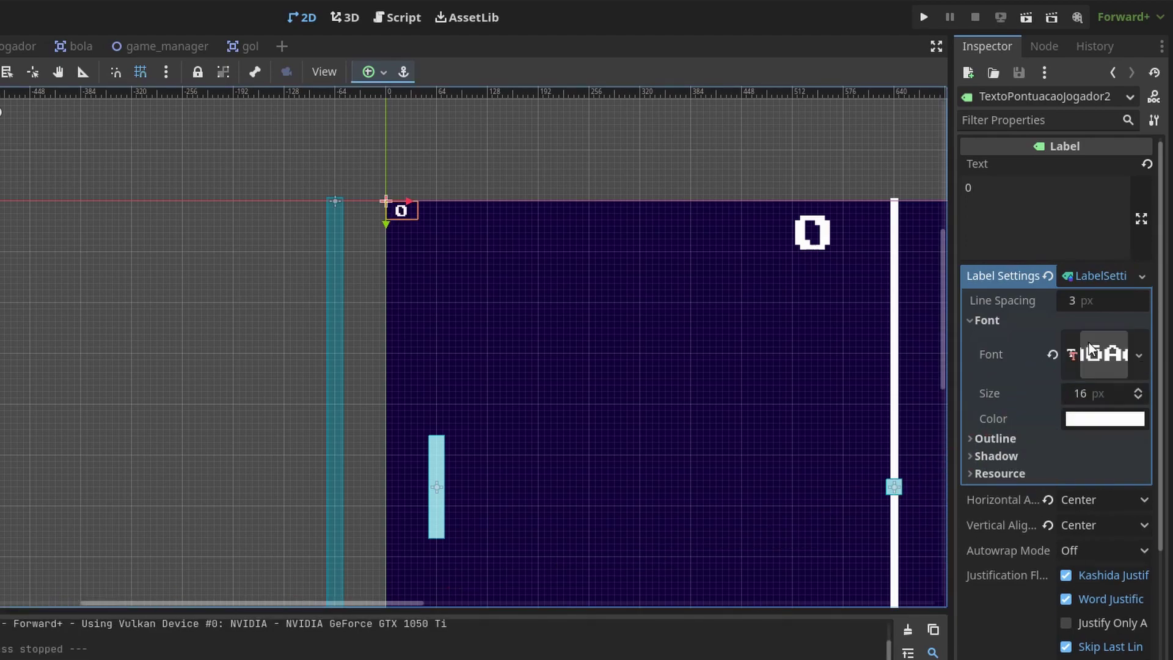
{"action": "left_click", "coordinate": [1102, 393]}
{"action": "type", "text": "50"}
{"action": "key", "text": "Return"}
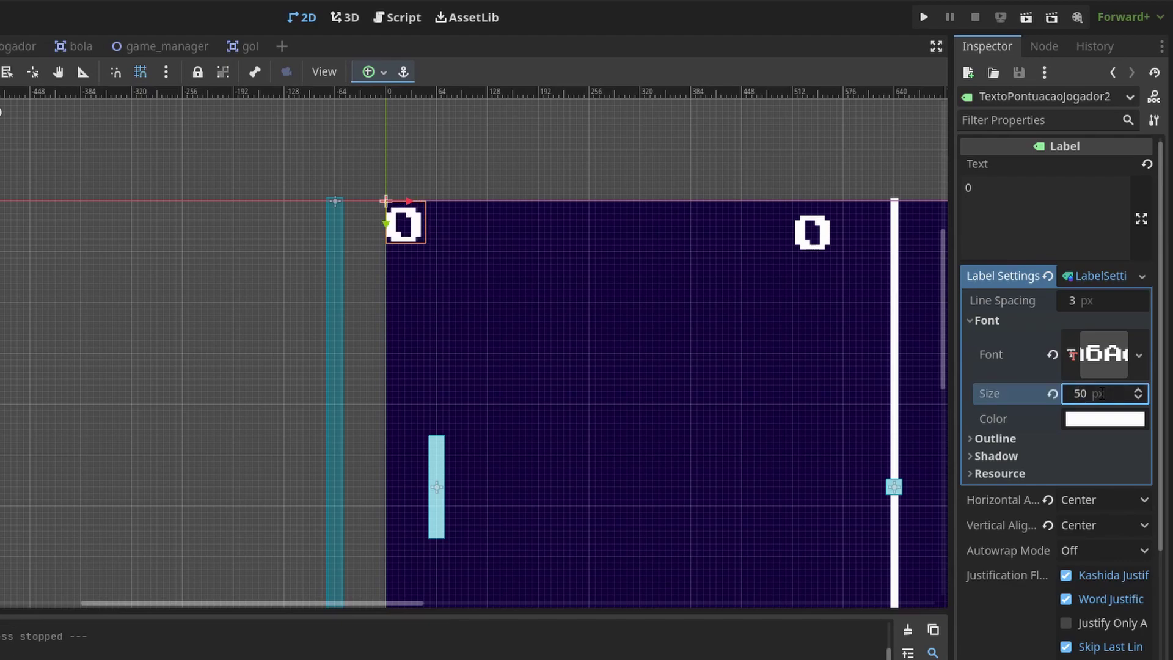
{"action": "middle_click_drag", "start_coordinate": [703, 391], "coordinate": [278, 347]}
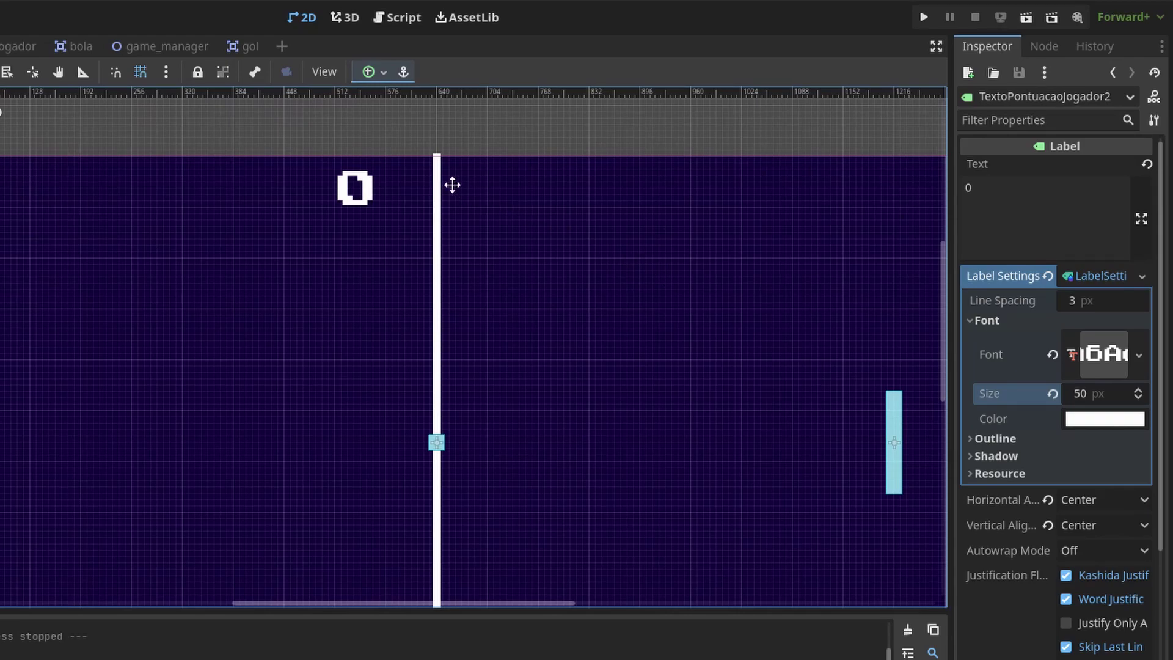
- Anchor the TextoPontuacaoJogador2 label with the Center Top preset
{"action": "left_click", "coordinate": [368, 71]}
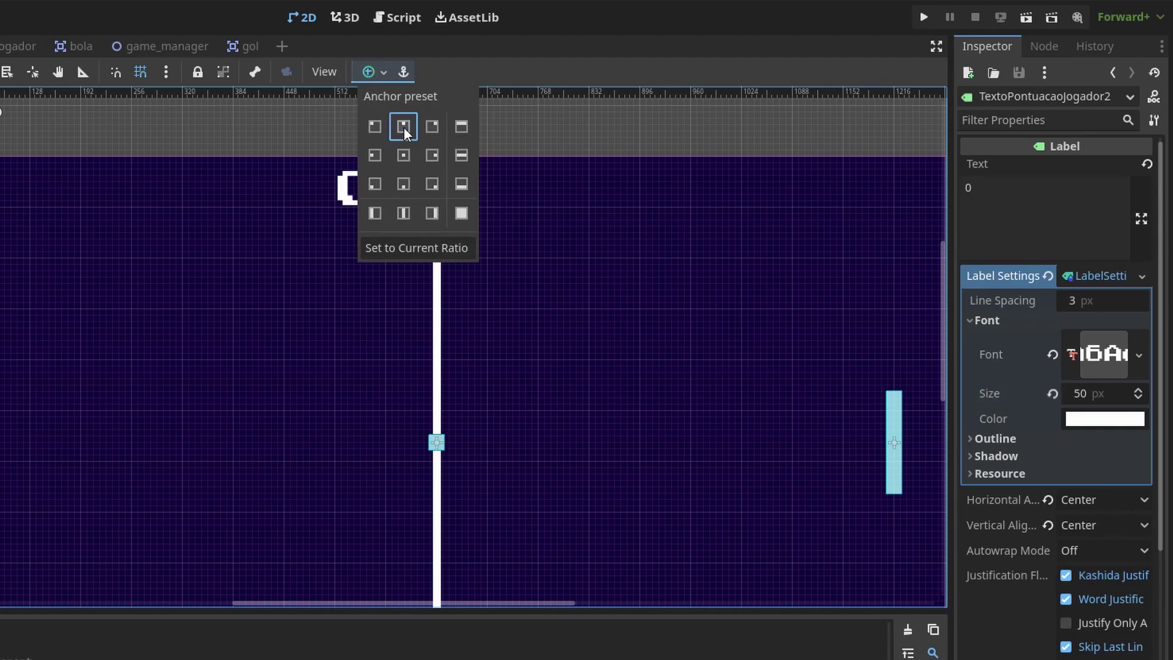
{"action": "left_click", "coordinate": [519, 137]}
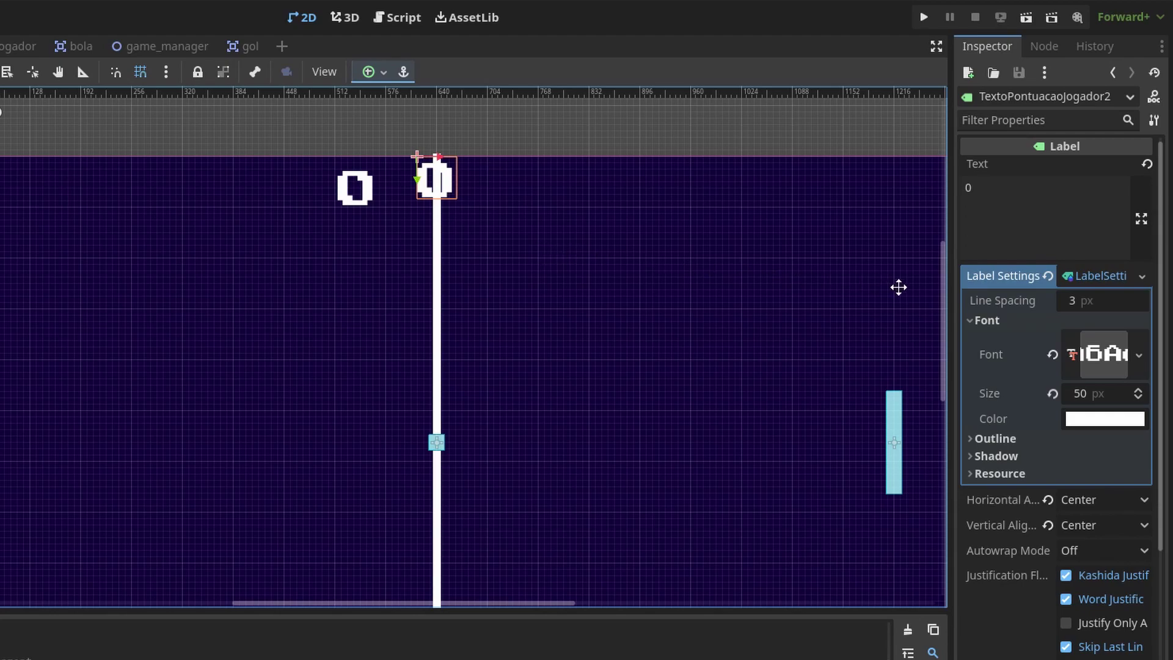
{"action": "left_click", "coordinate": [1087, 283]}
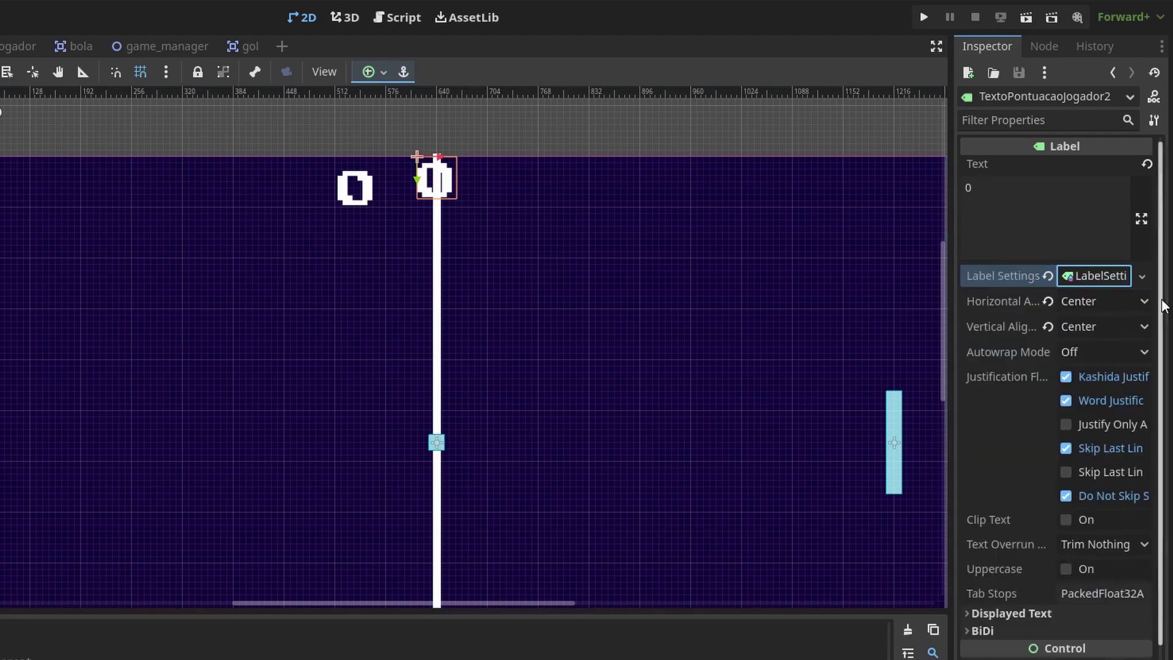
- Set the label's Layout Transform position to x 715, y 10
{"action": "scroll", "coordinate": [1147, 506], "scroll_direction": "down", "scroll_amount": 5}
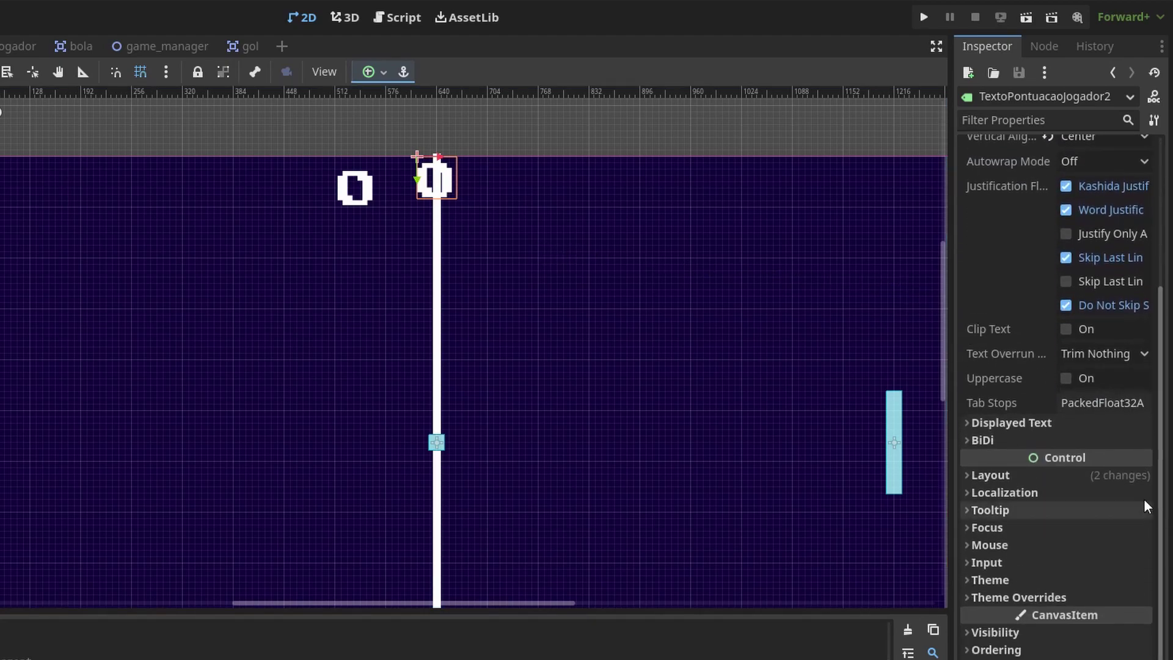
{"action": "left_click", "coordinate": [975, 481]}
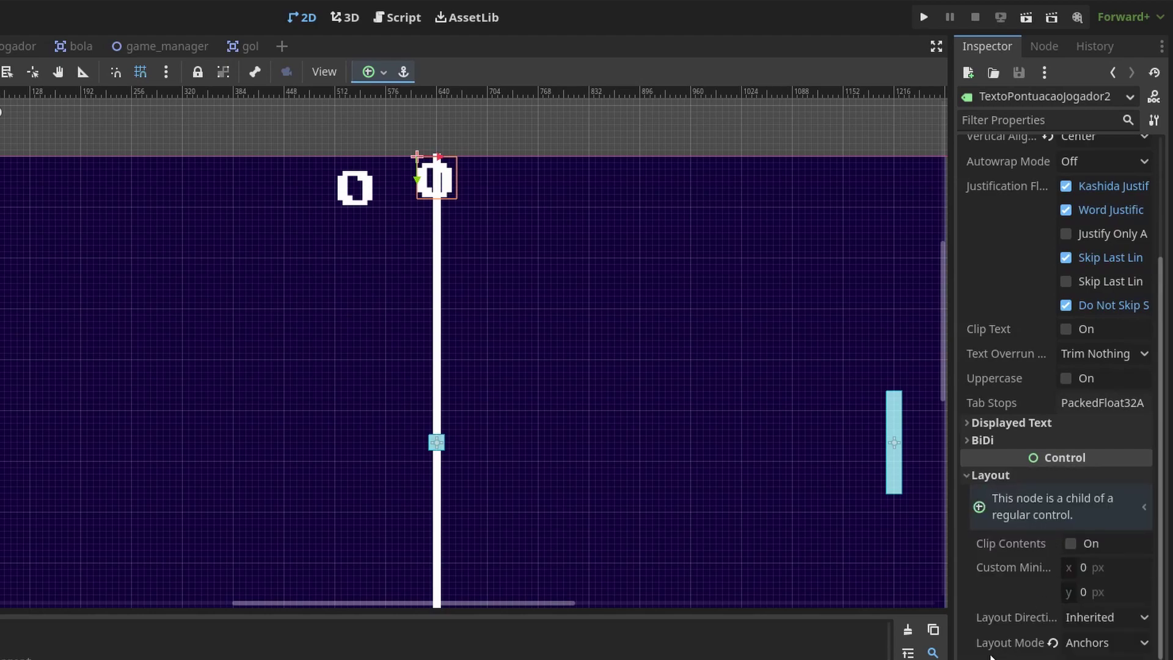
{"action": "scroll", "coordinate": [1163, 512], "scroll_direction": "down", "scroll_amount": 1}
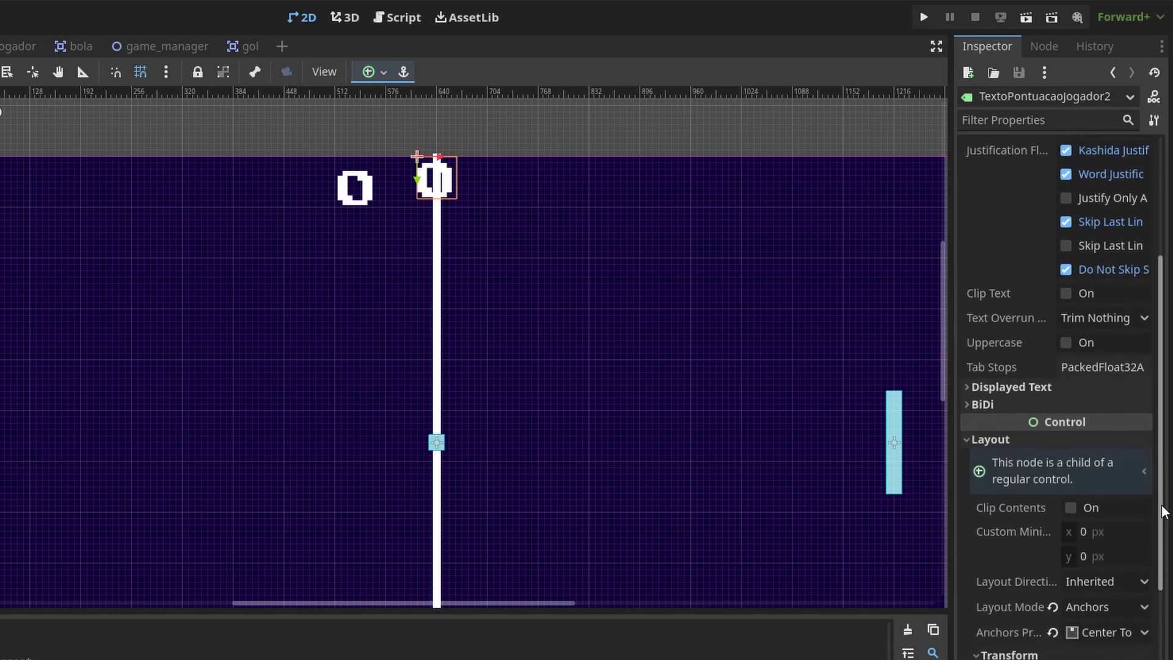
{"action": "scroll", "coordinate": [1163, 512], "scroll_direction": "down", "scroll_amount": 8}
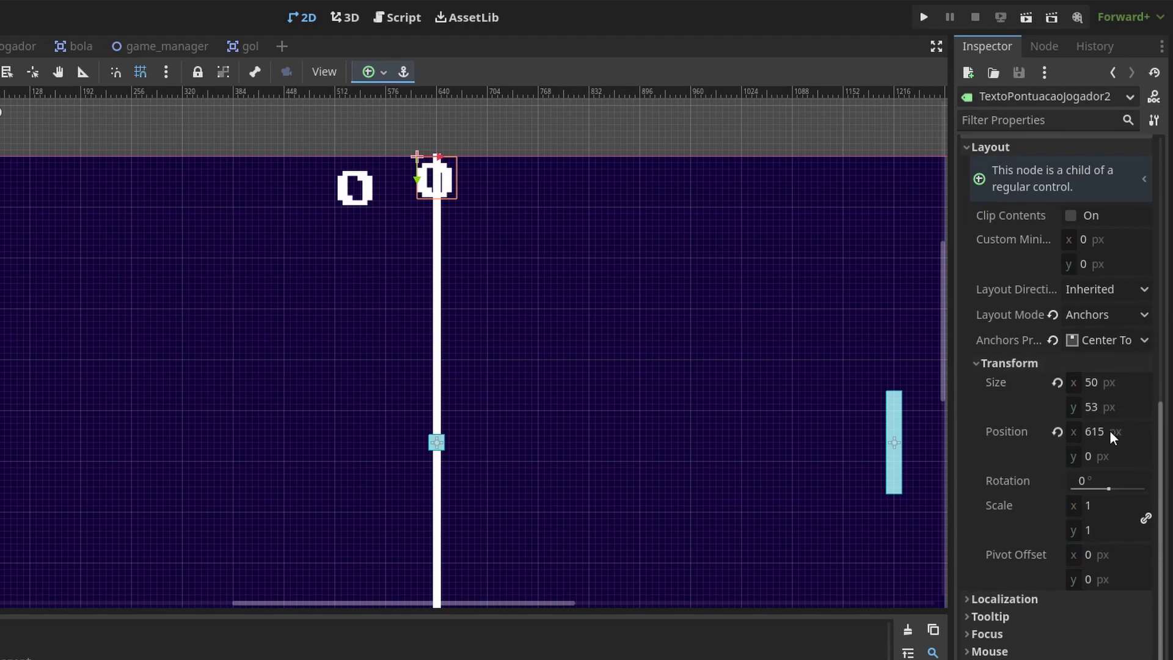
{"action": "left_click", "coordinate": [1111, 432]}
{"action": "type", "text": "715"}
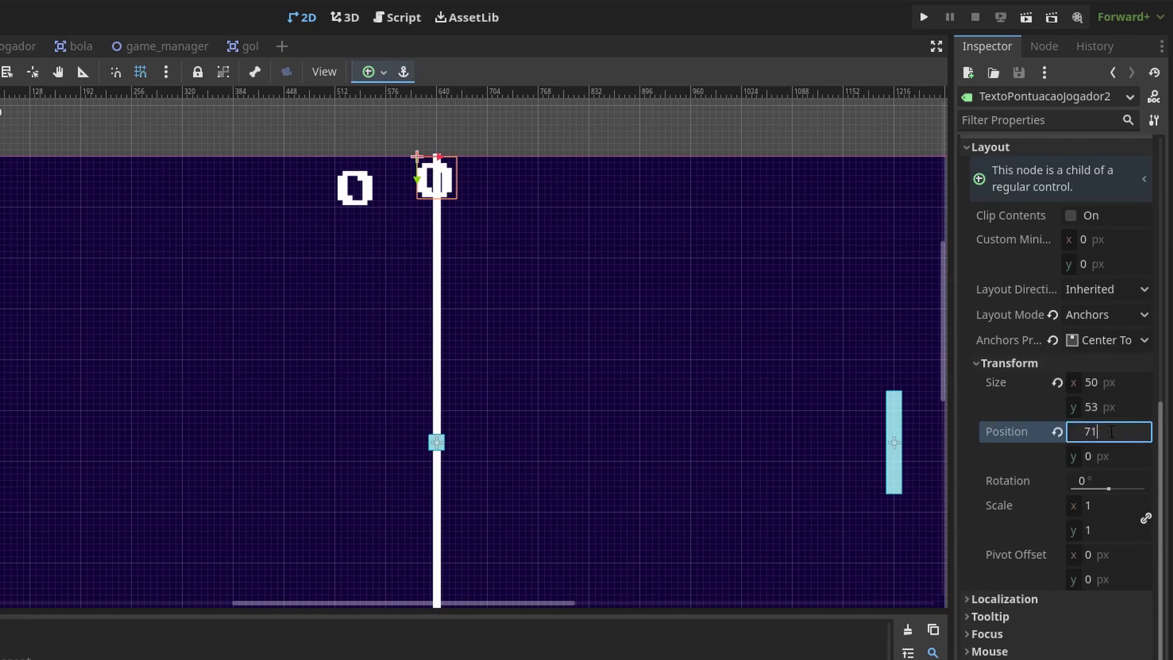
{"action": "key", "text": "Return"}
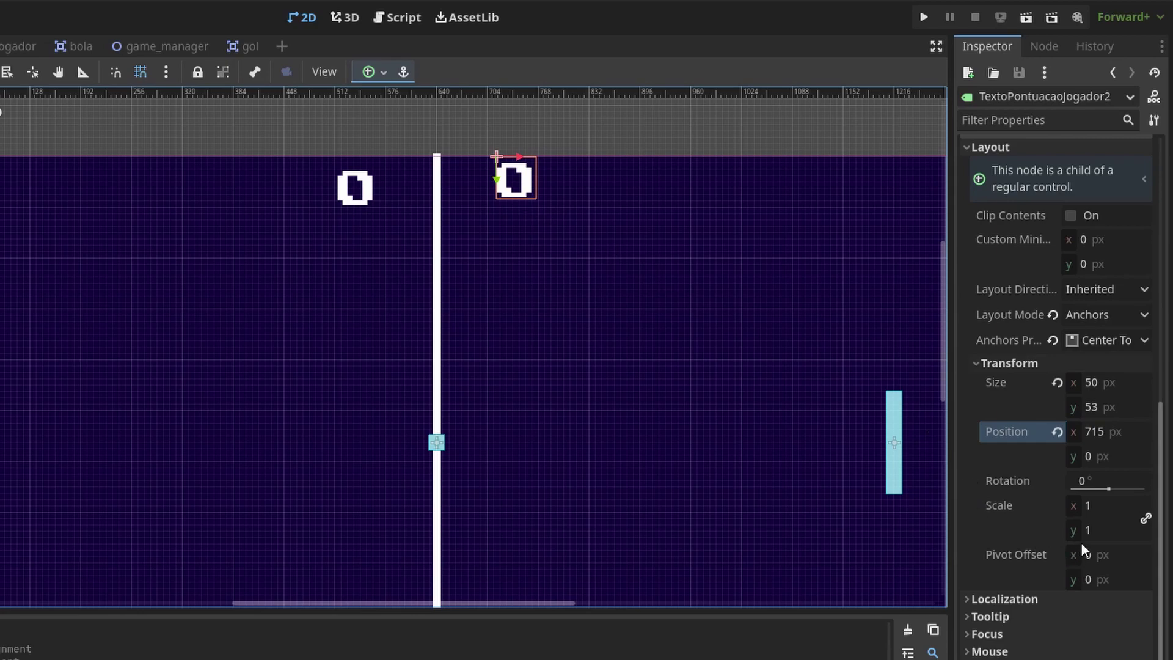
{"action": "left_click", "coordinate": [1104, 458]}
{"action": "type", "text": "10"}
{"action": "key", "text": "Return"}
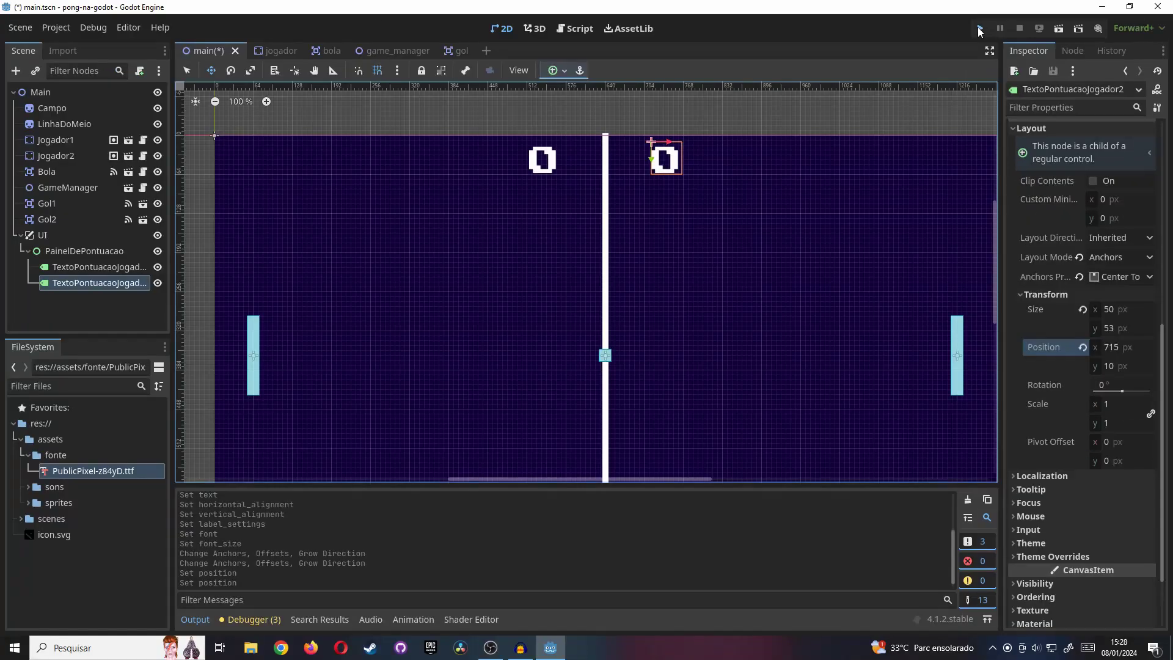
- Run the game, move both paddles with W/S and the arrow keys, then stop it
{"action": "left_click", "coordinate": [979, 29]}
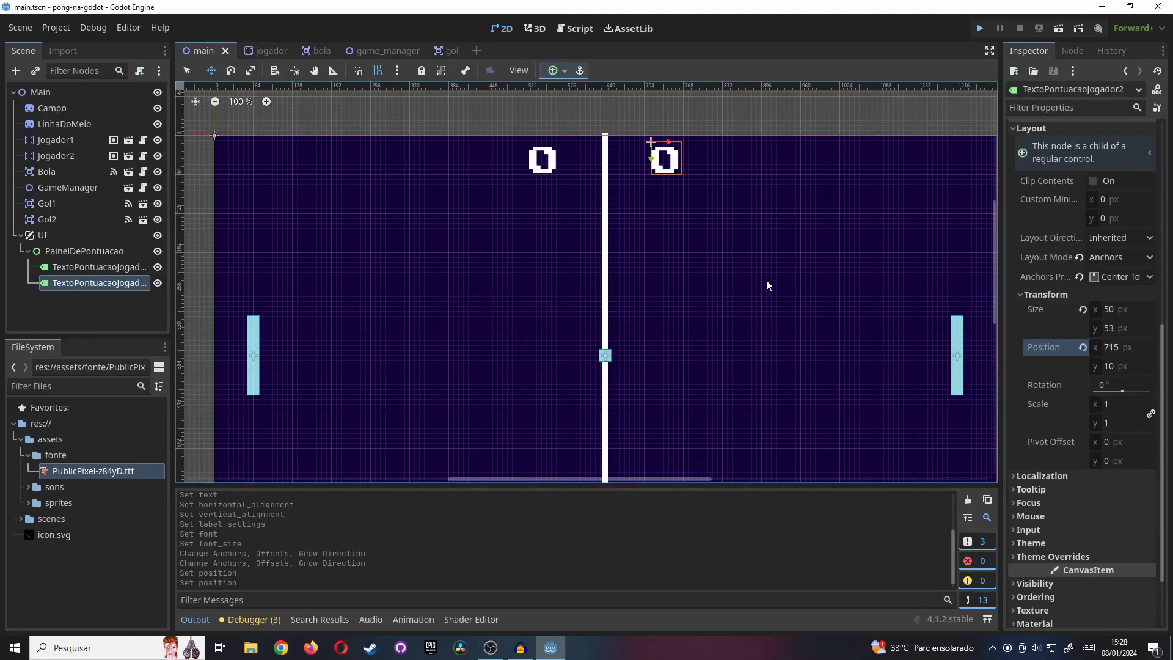
{"action": "key", "text": "s"}
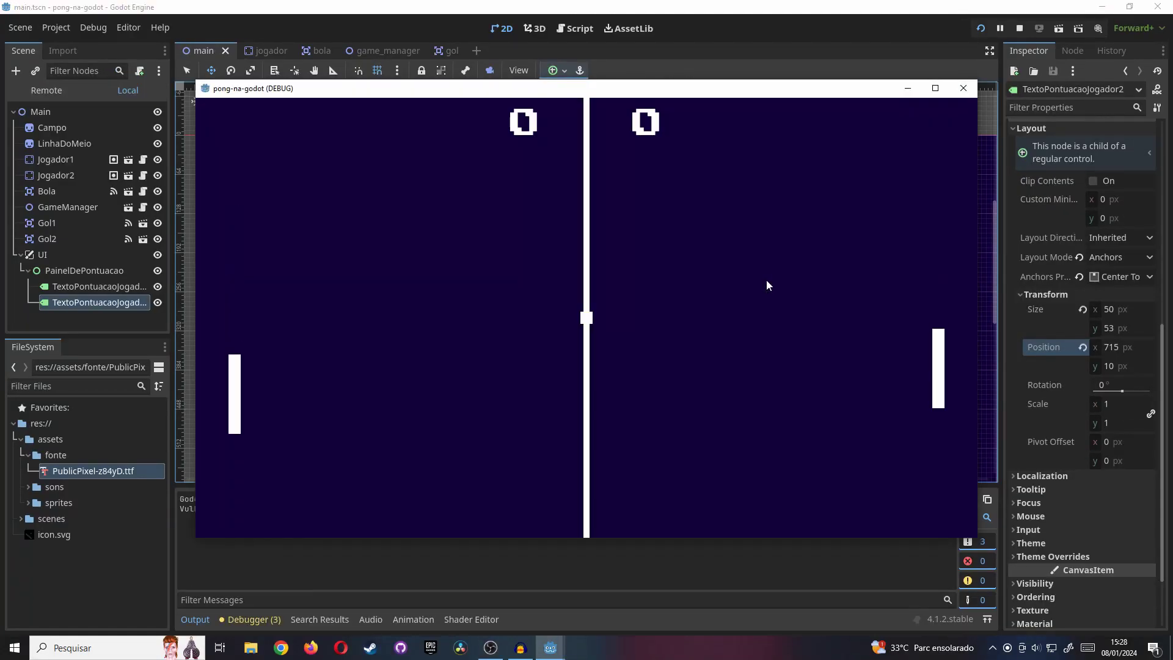
{"action": "key", "text": "Up"}
{"action": "key", "text": "s"}
{"action": "key", "text": "w"}
{"action": "key", "text": "w"}
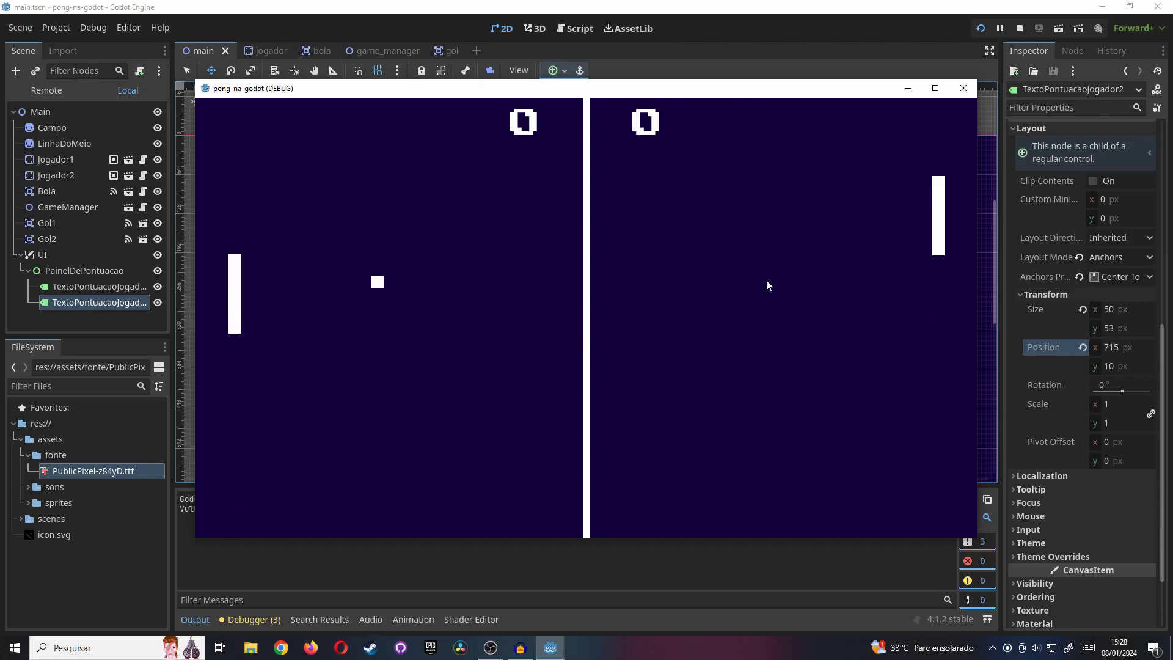
{"action": "key", "text": "s"}
{"action": "key", "text": "Down"}
{"action": "key", "text": "Up"}
{"action": "key", "text": "Down"}
{"action": "key", "text": "Down"}
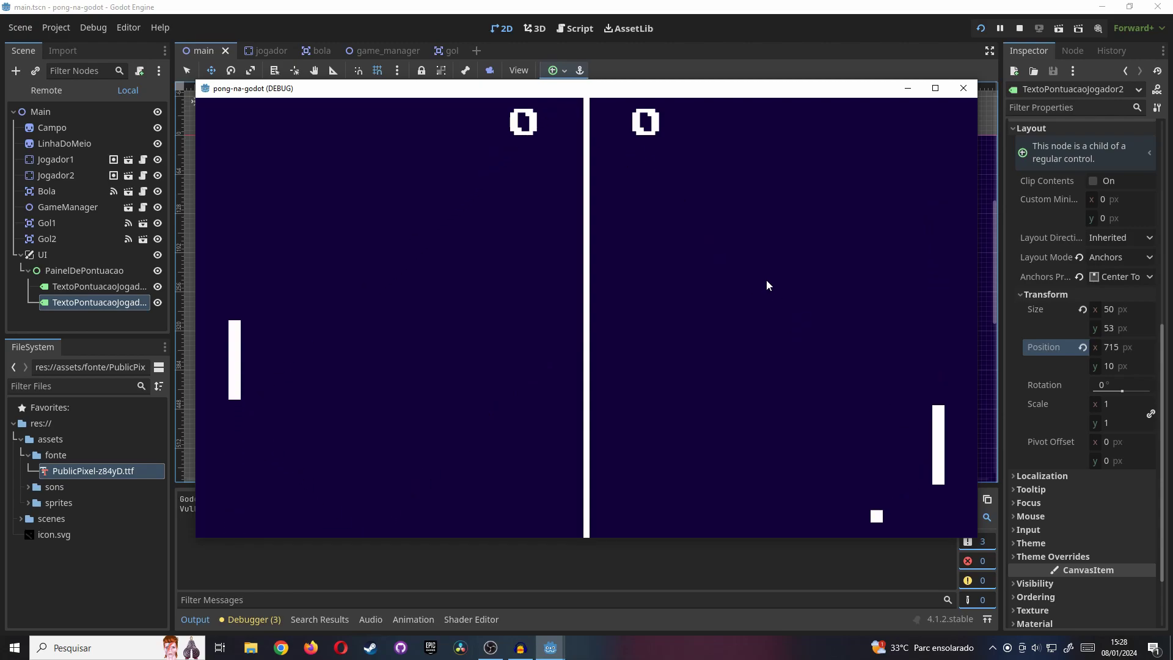
{"action": "key", "text": "s"}
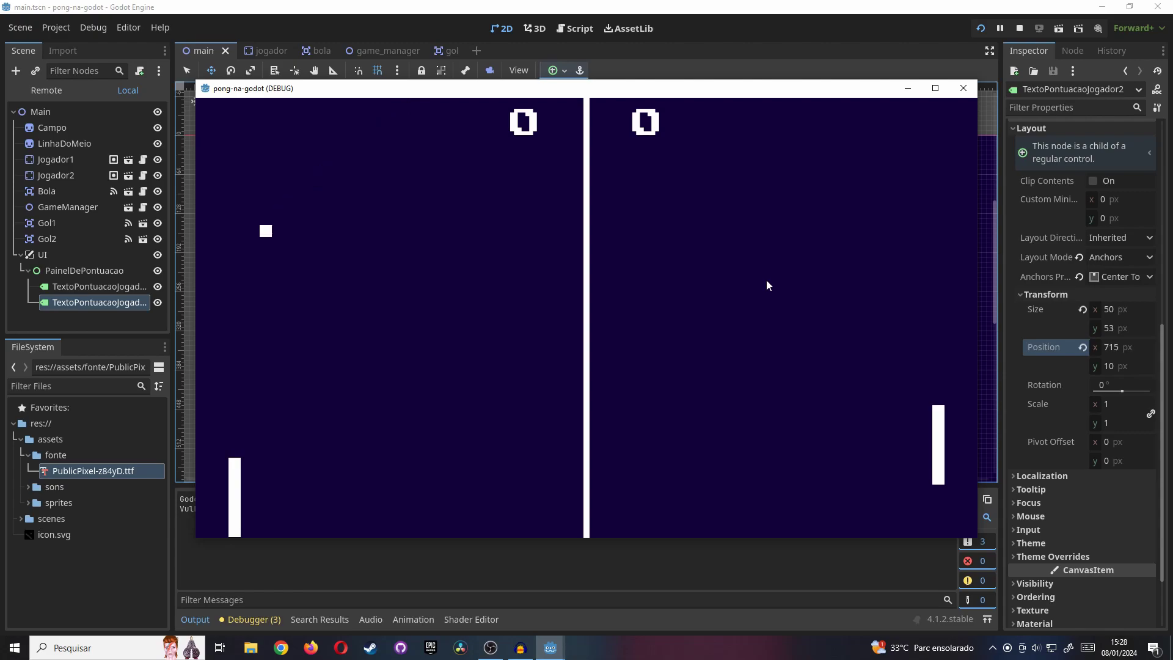
{"action": "key", "text": "w"}
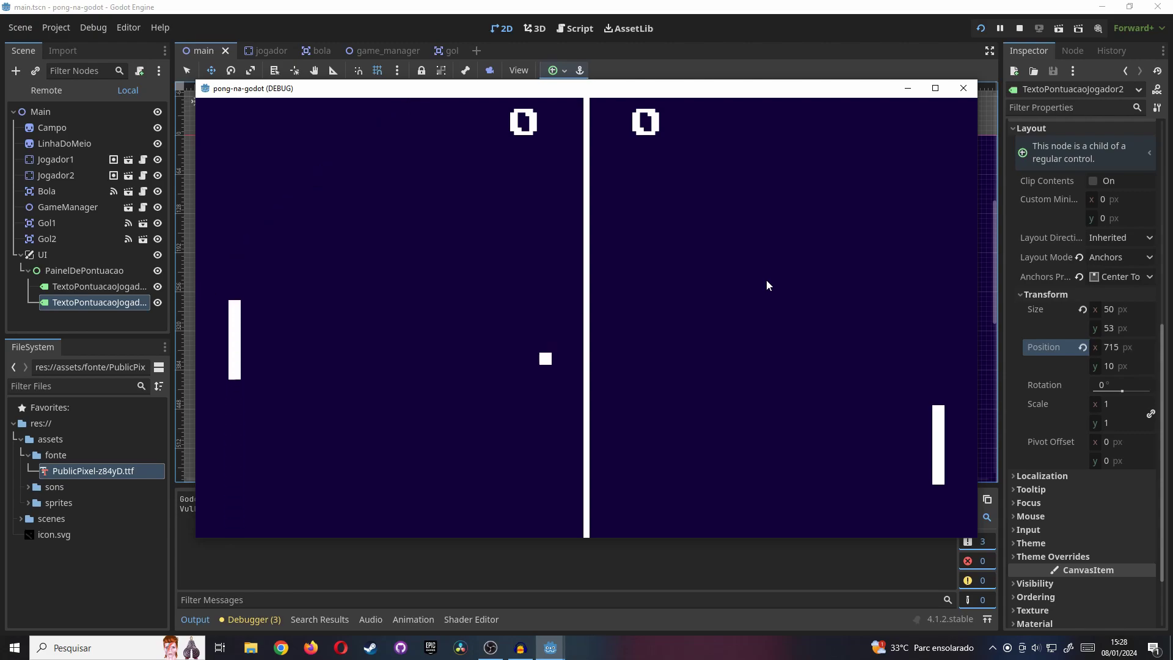
{"action": "key", "text": "s"}
{"action": "key", "text": "w"}
{"action": "key", "text": "w"}
{"action": "key", "text": "s"}
{"action": "key", "text": "Up"}
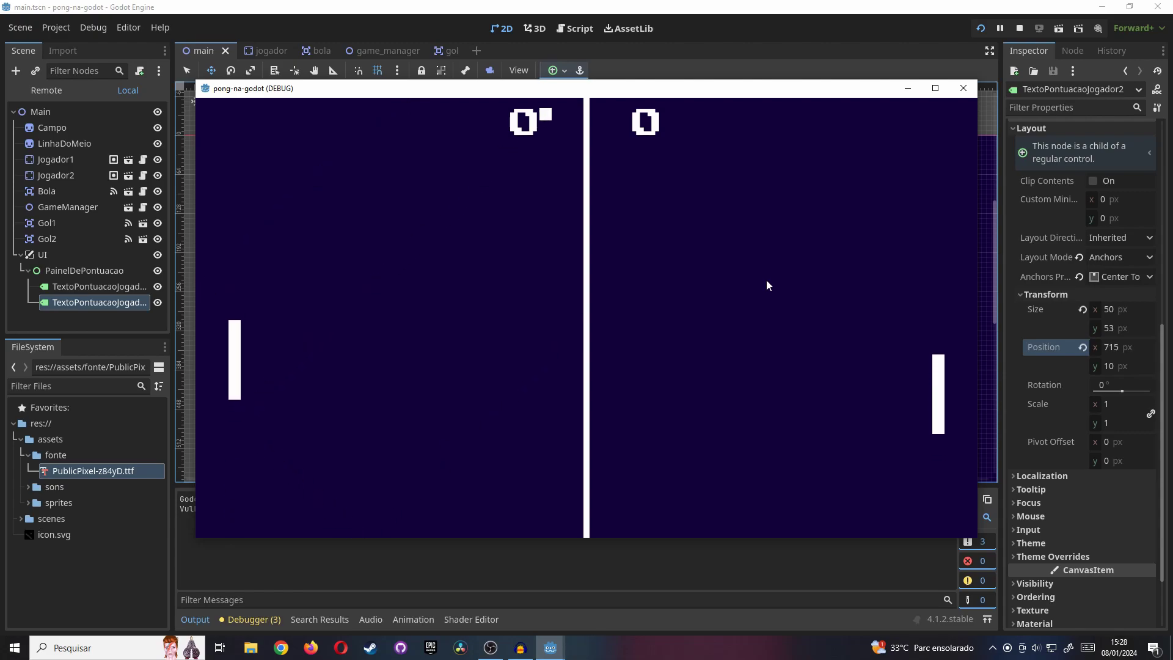
{"action": "key", "text": "Down"}
{"action": "key", "text": "s"}
{"action": "key", "text": "Up"}
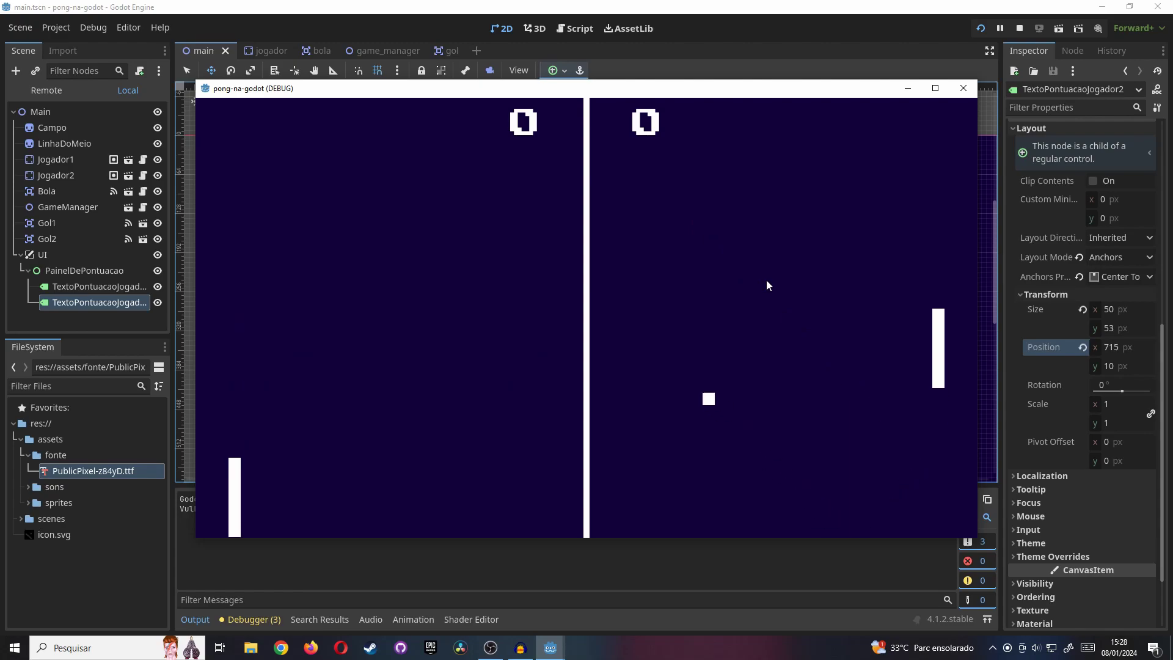
{"action": "key", "text": "w"}
{"action": "key", "text": "w"}
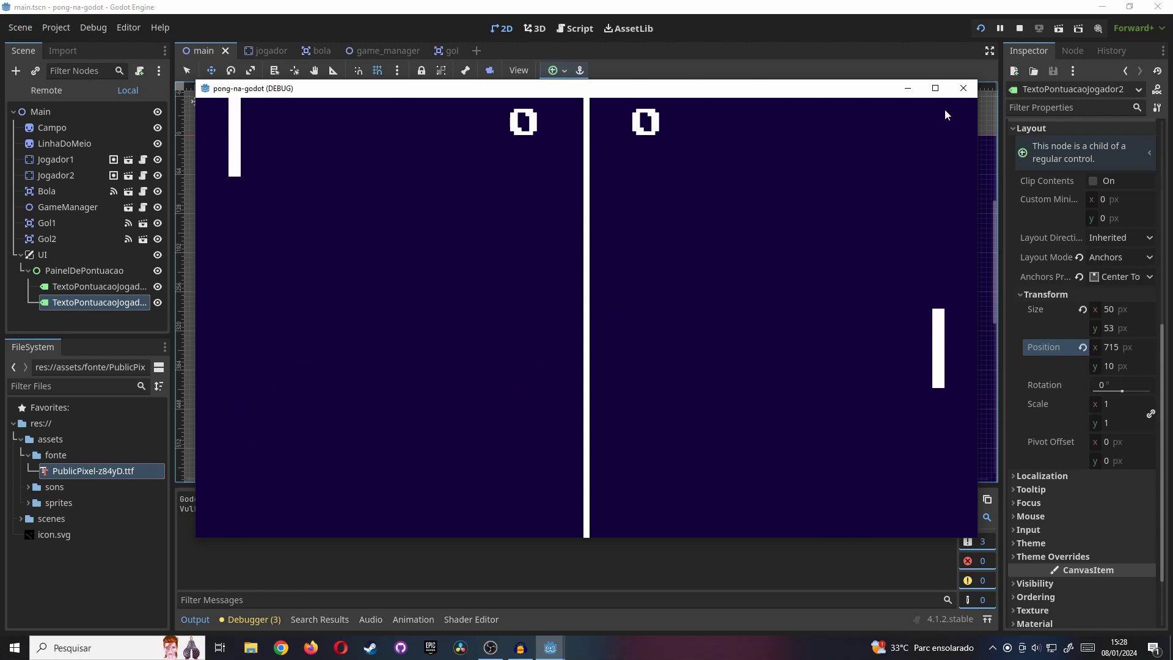
{"action": "left_click", "coordinate": [964, 88]}
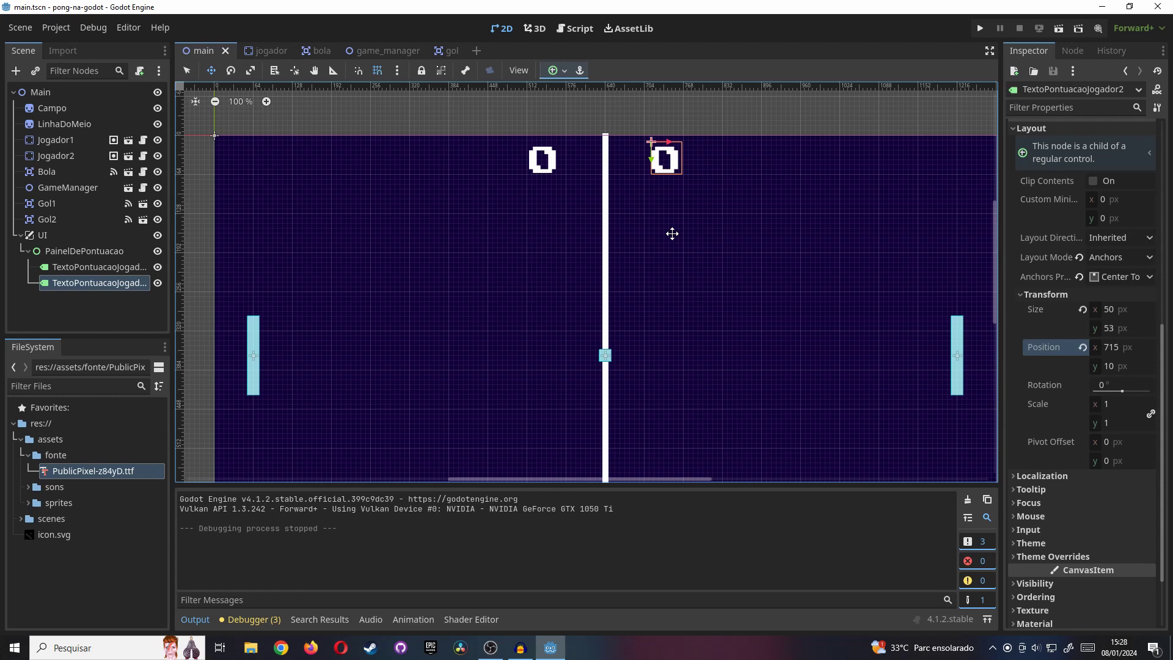
- Open game_manager.gd and review the two score variables and both goal handler functions
{"action": "left_click", "coordinate": [577, 30]}
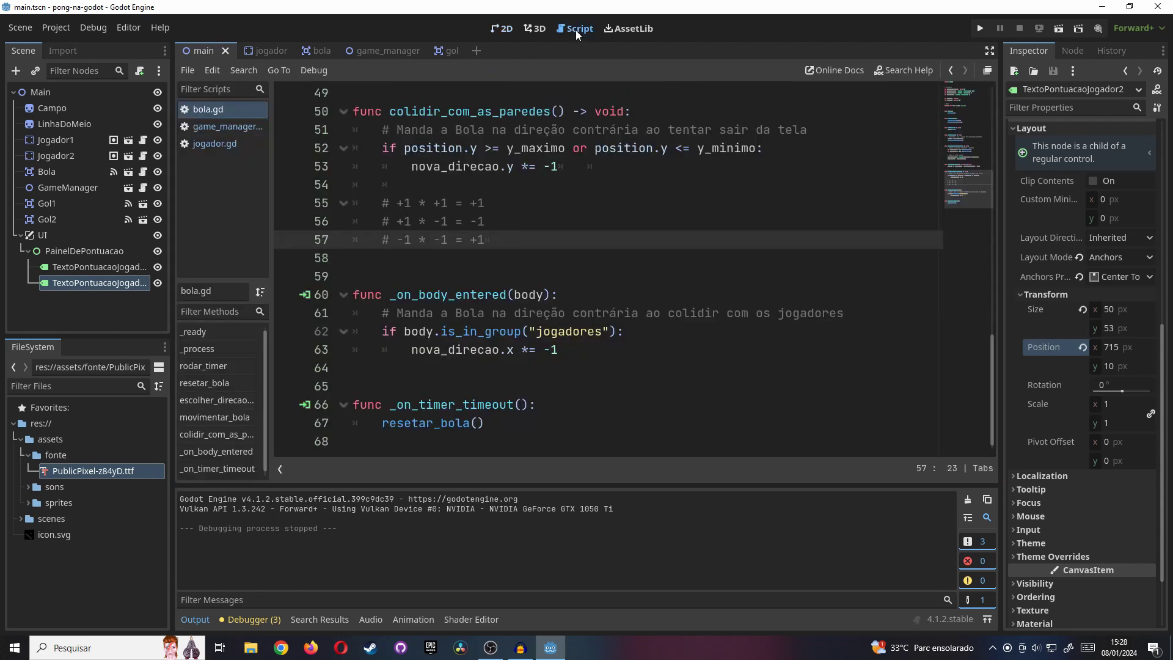
{"action": "left_click", "coordinate": [226, 126]}
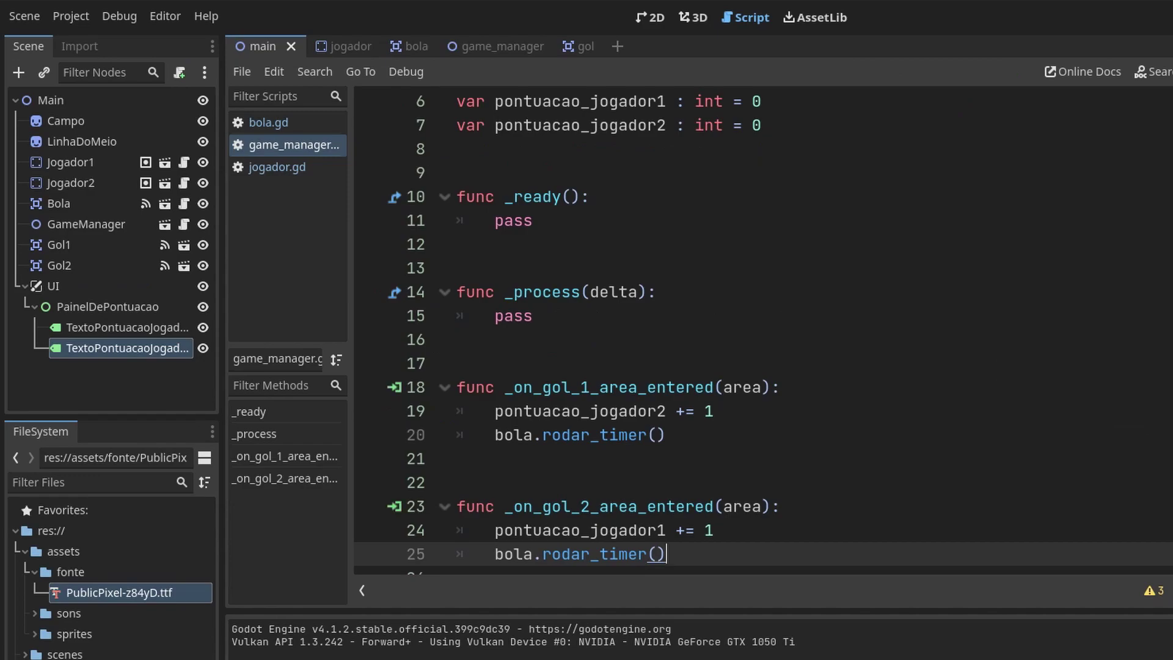
{"action": "scroll", "coordinate": [764, 330], "scroll_direction": "up", "scroll_amount": 2}
{"action": "left_click_drag", "start_coordinate": [776, 245], "coordinate": [458, 220]}
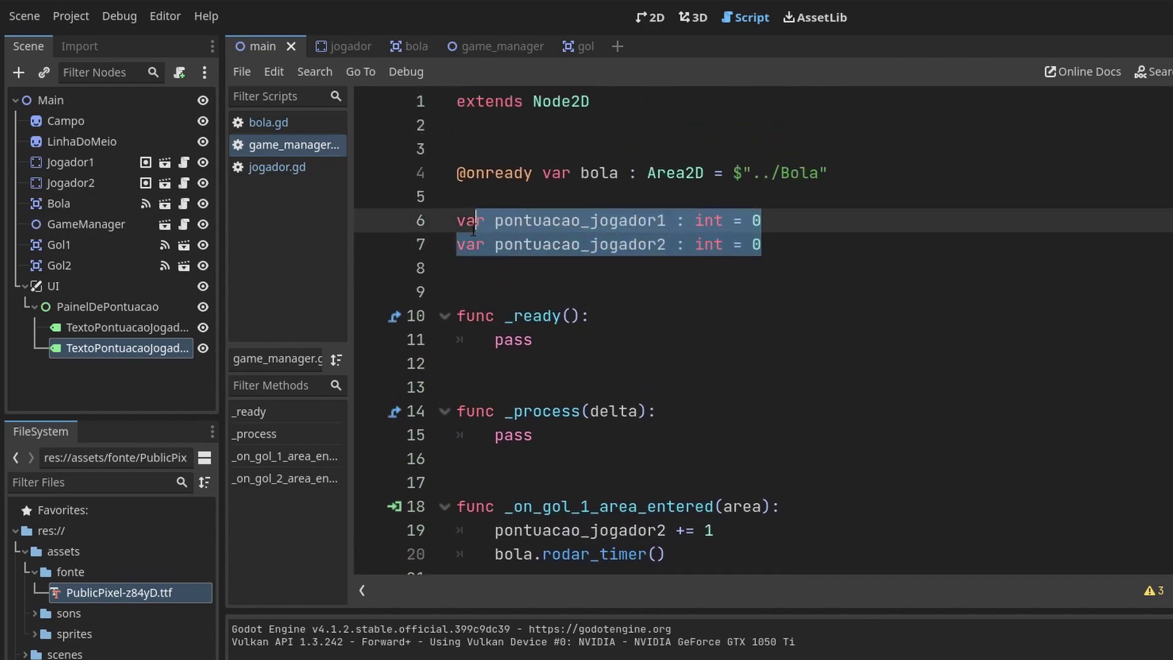
{"action": "scroll", "coordinate": [764, 329], "scroll_direction": "down", "scroll_amount": 2}
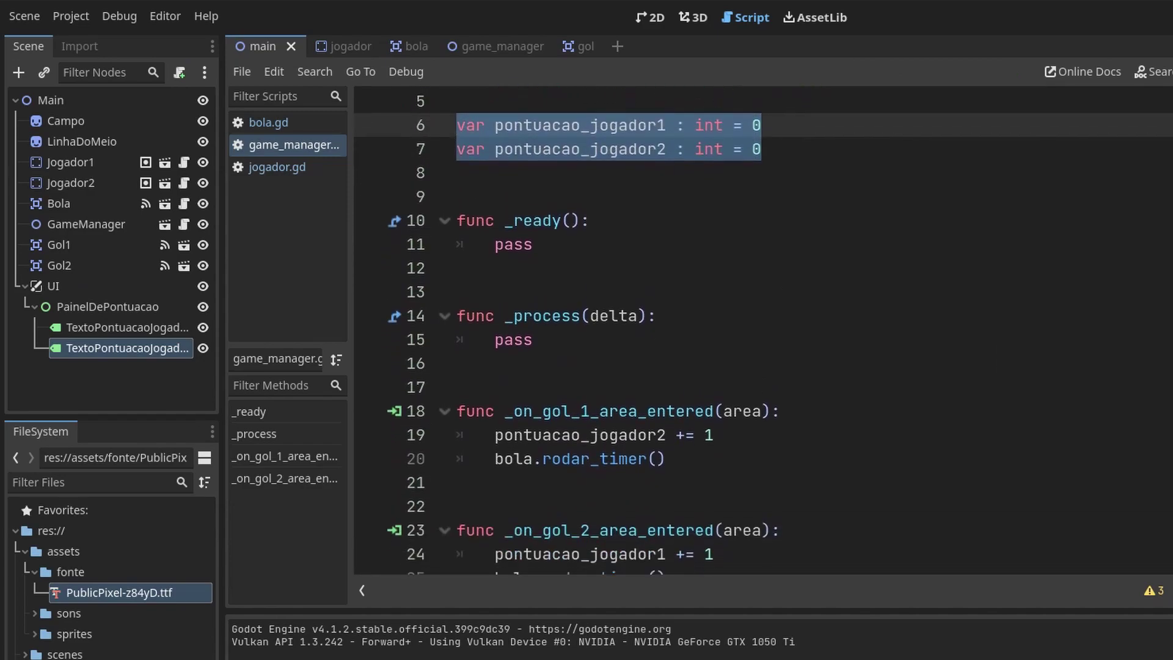
{"action": "left_click_drag", "start_coordinate": [680, 530], "coordinate": [391, 361]}
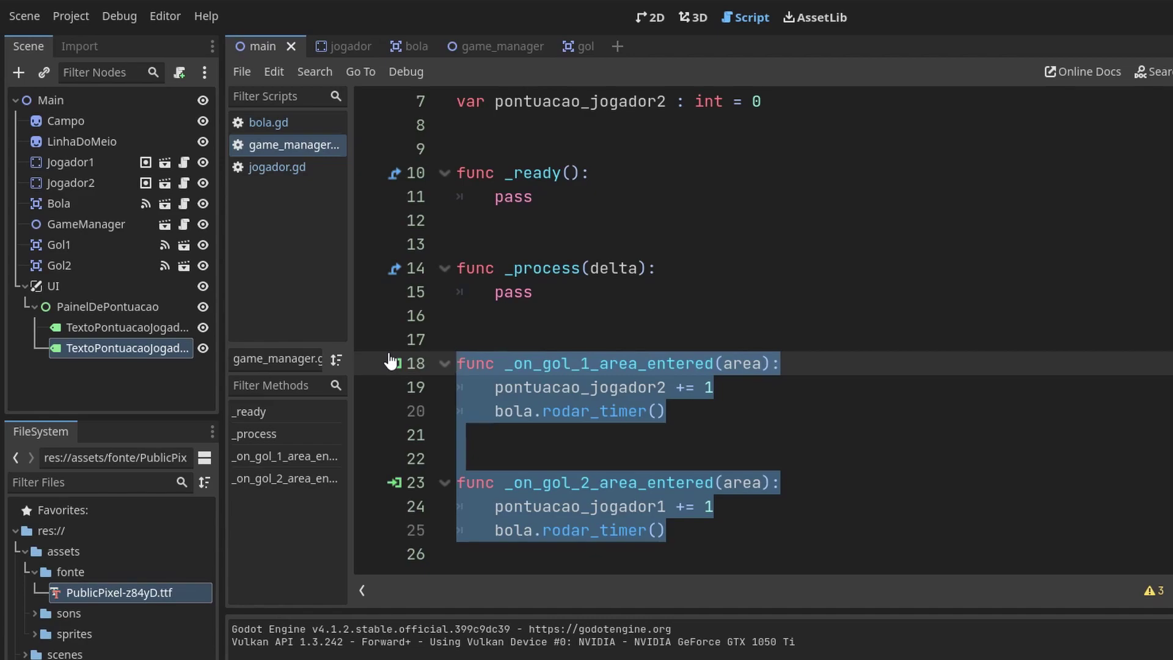
{"action": "left_click", "coordinate": [804, 362]}
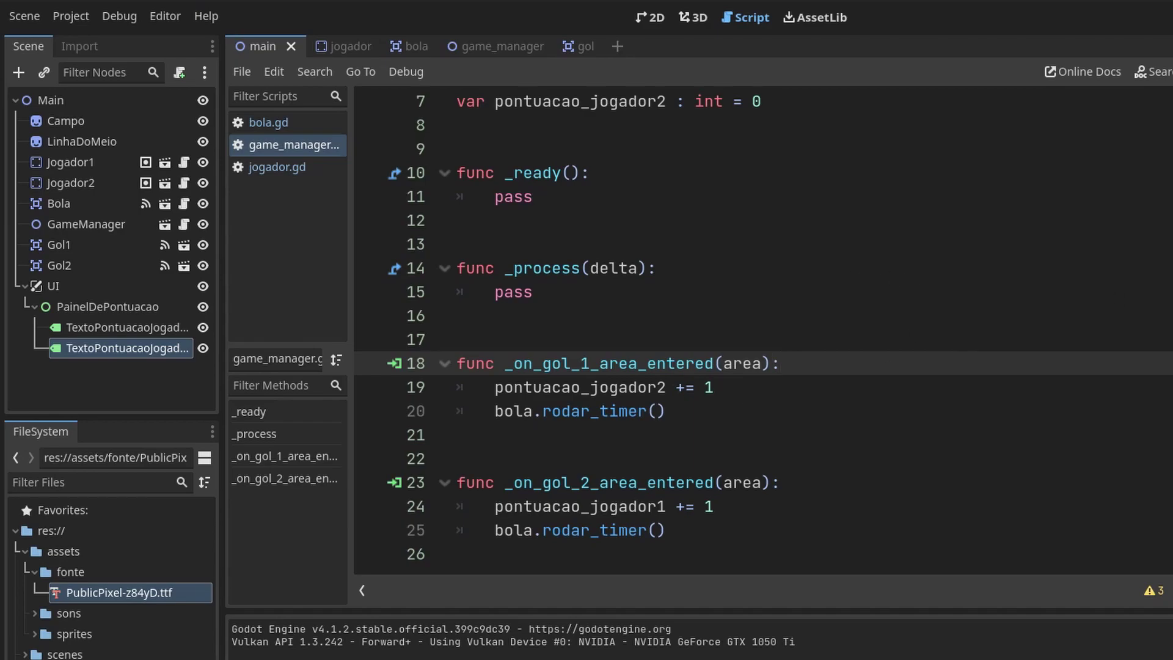
{"action": "scroll", "coordinate": [763, 330], "scroll_direction": "up", "scroll_amount": 2}
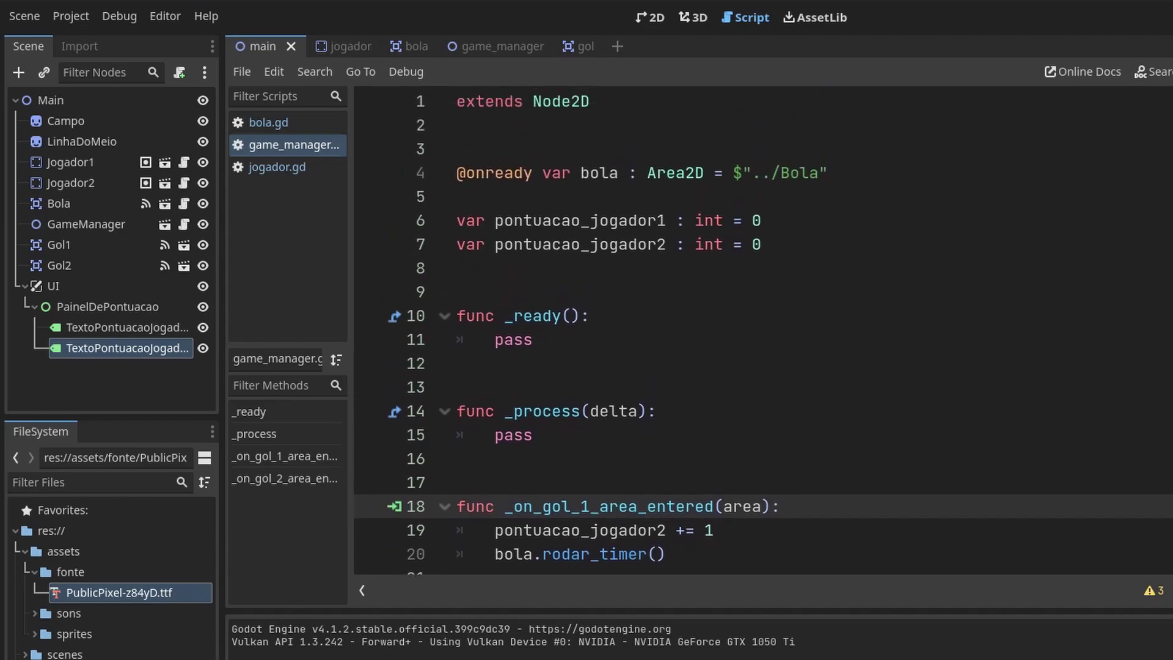
- Add '# Bola' and '# Pontuações' comment lines above their variable groups
{"action": "left_click", "coordinate": [521, 157]}
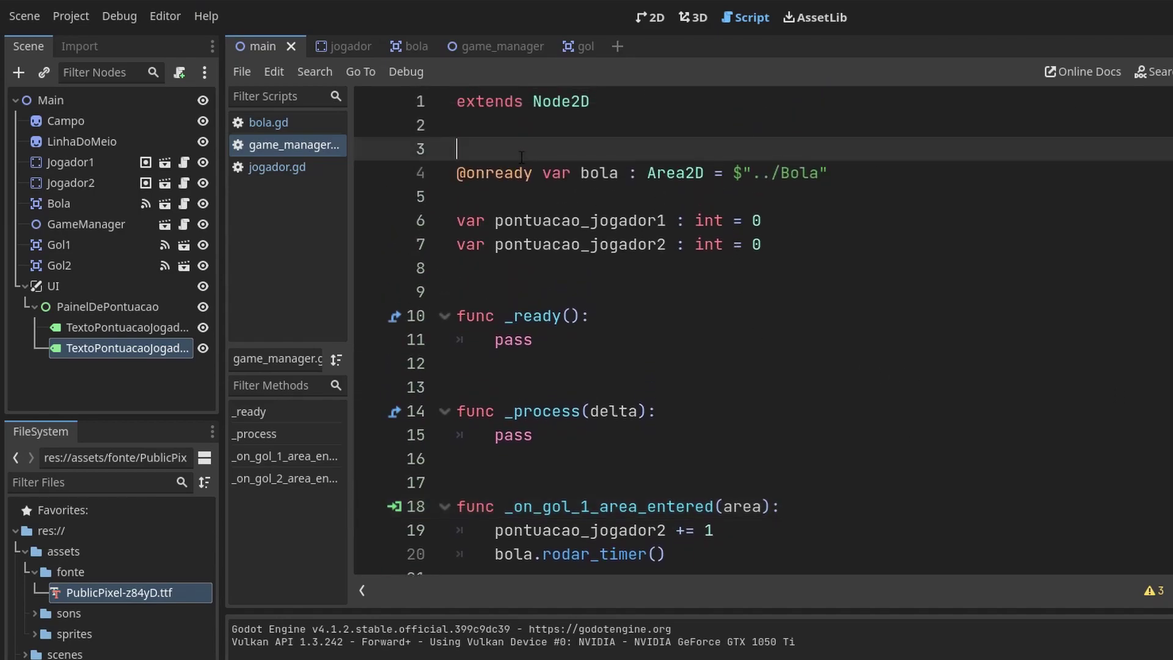
{"action": "key", "text": "Return"}
{"action": "type", "text": "# "}
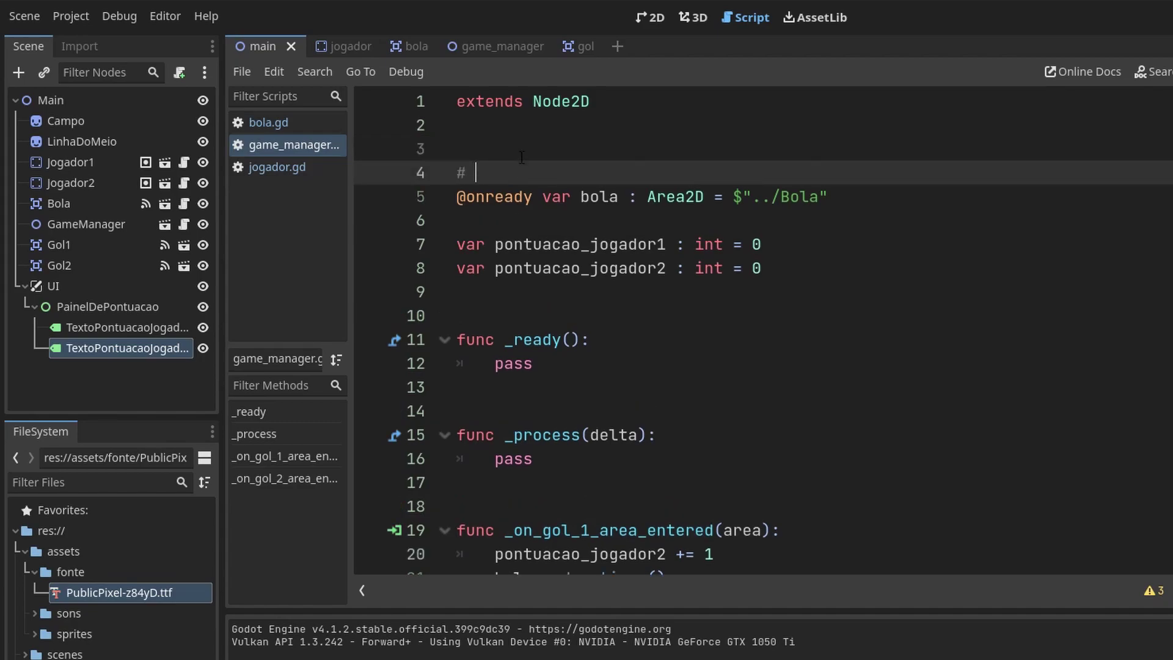
{"action": "type", "text": "Bola"}
{"action": "key", "text": "Down"}
{"action": "key", "text": "Down"}
{"action": "key", "text": "Return"}
{"action": "type", "text": "# "}
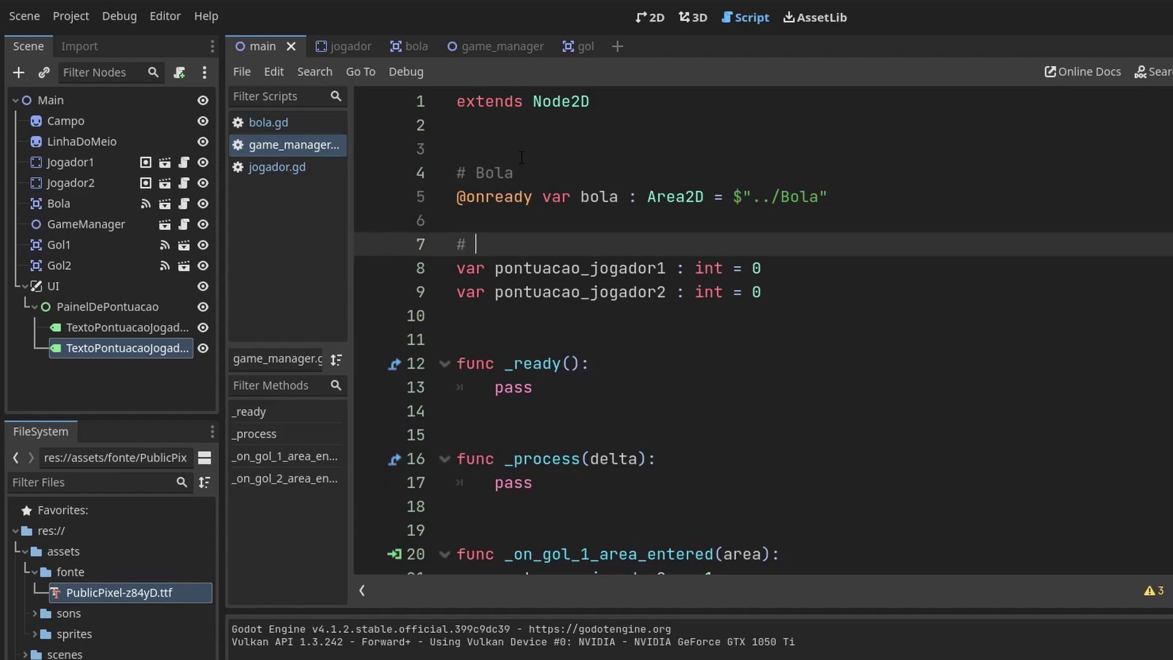
{"action": "type", "text": "Pontua"}
{"action": "type", "text": "ção"}
{"action": "key", "text": "BackSpace"}
{"action": "key", "text": "BackSpace"}
{"action": "type", "text": "ões"}
{"action": "key", "text": "Down"}
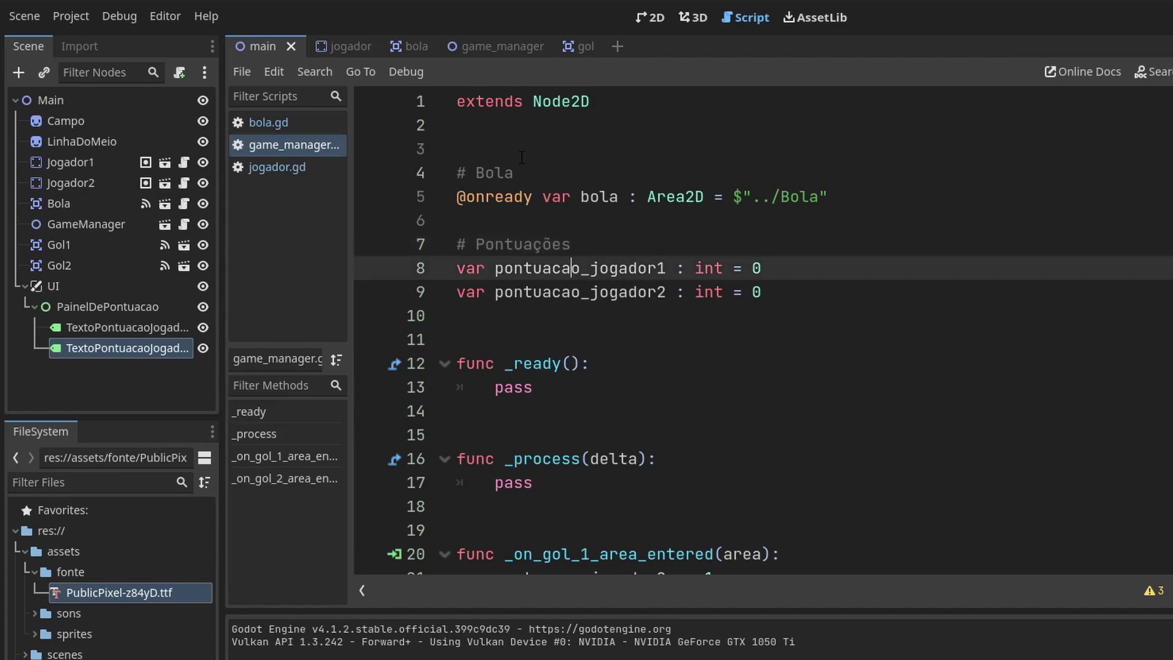
{"action": "key", "text": "Down"}
{"action": "key", "text": "Down"}
- Add a '# UI' section and start declaring 'var teto_pontuacao_jogador1 : Label'
{"action": "key", "text": "Return"}
{"action": "key", "text": "Up"}
{"action": "key", "text": "Return"}
{"action": "type", "text": "# "}
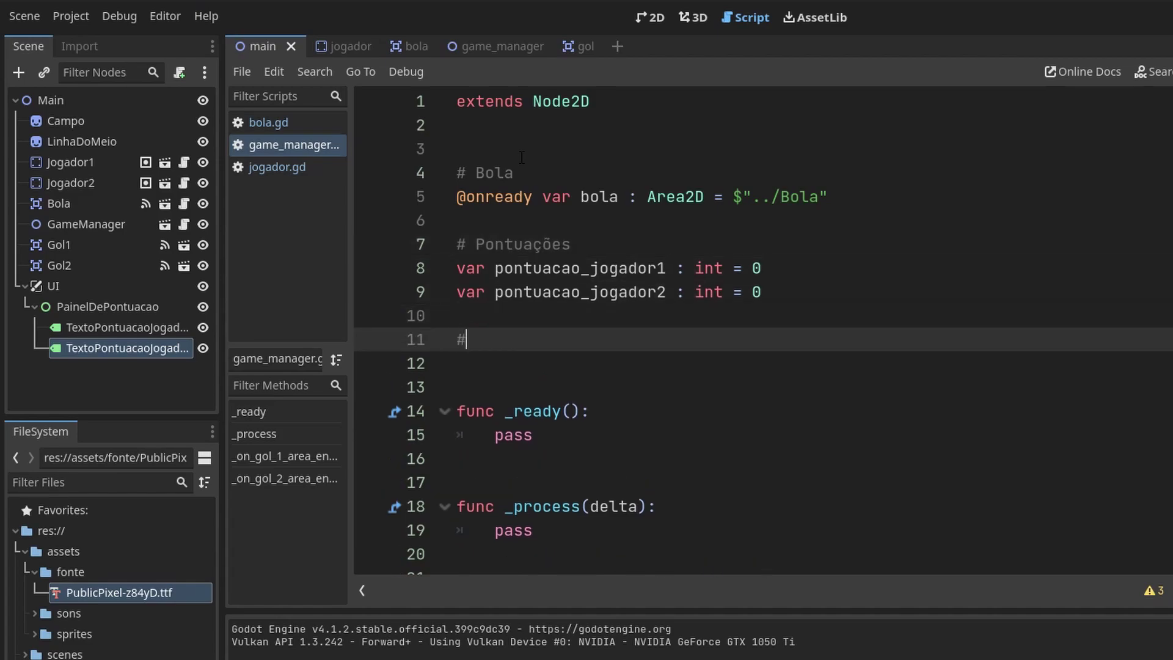
{"action": "type", "text": "UI"}
{"action": "key", "text": "Return"}
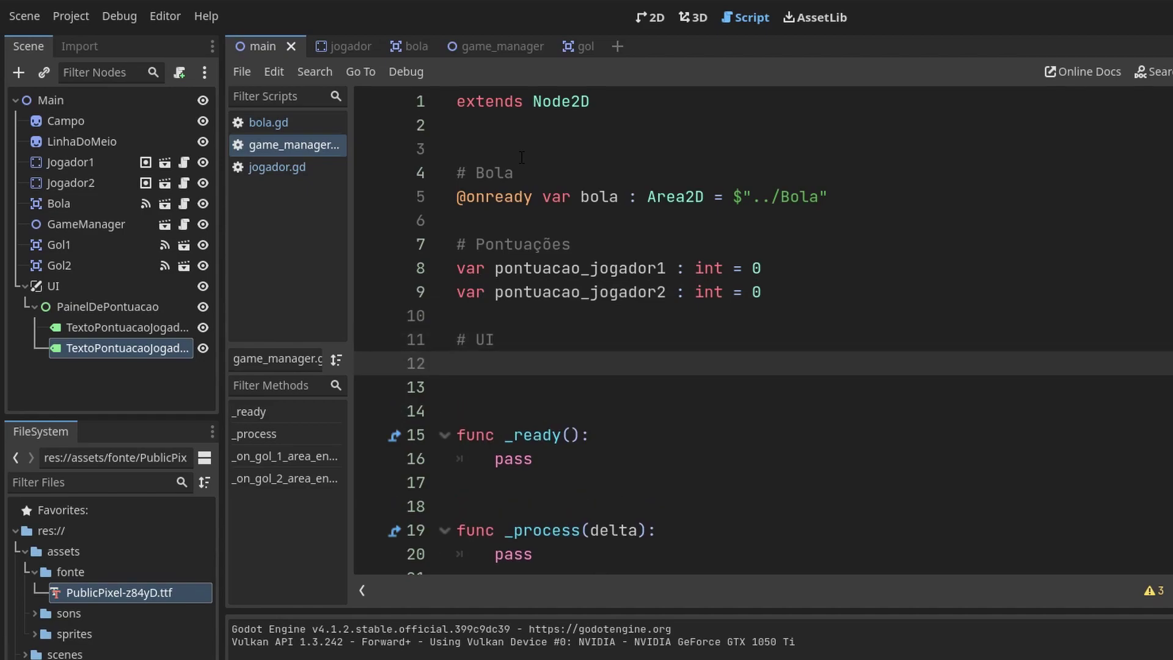
{"action": "type", "text": "var "}
{"action": "type", "text": "teto_pont"}
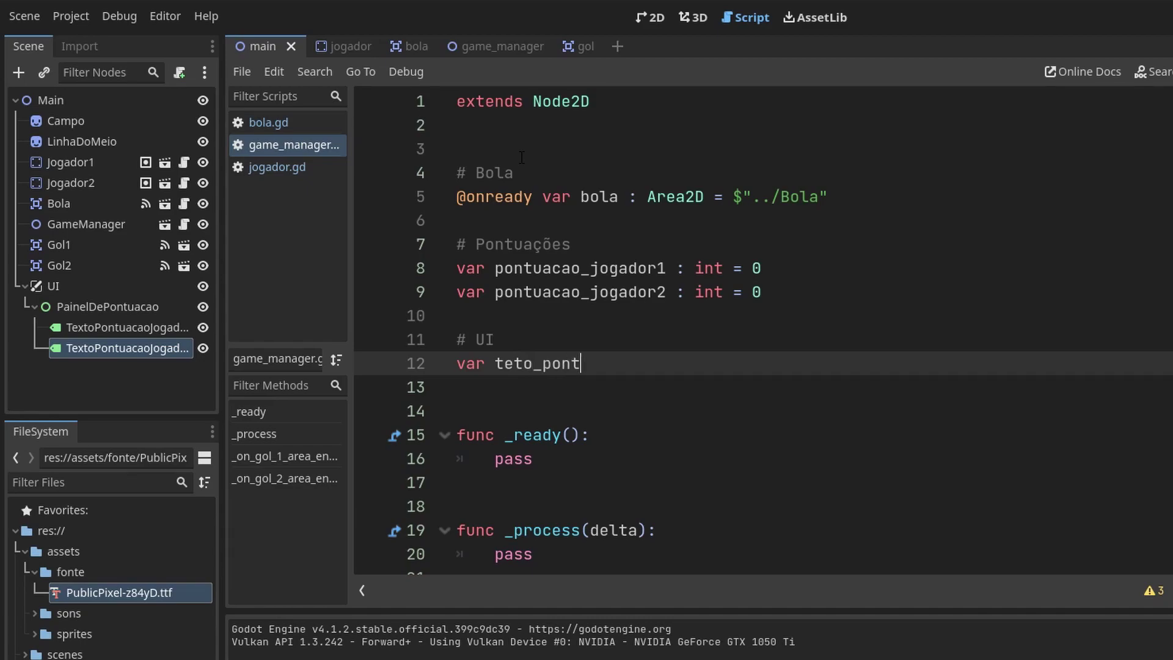
{"action": "type", "text": "uacao_jogador"}
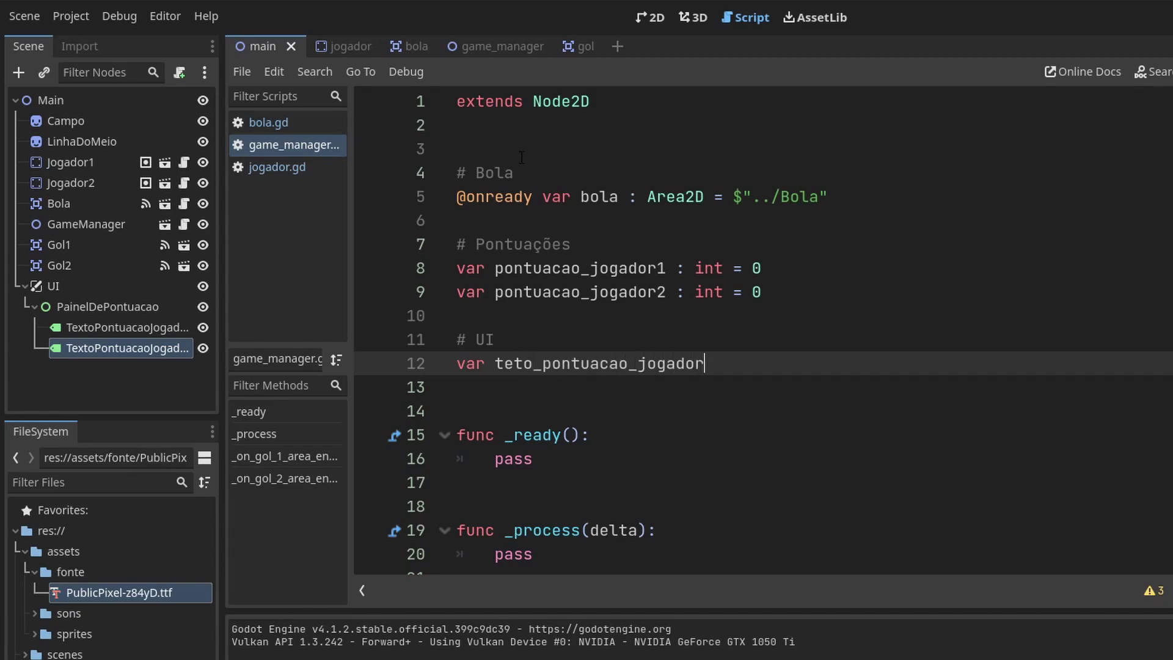
{"action": "type", "text": "1 : "}
{"action": "type", "text": "Label"}
- Assign the player 1 score label's node path to the line 12 variable
{"action": "left_click_drag", "start_coordinate": [828, 366], "coordinate": [461, 364]}
{"action": "double_click", "coordinate": [773, 371]}
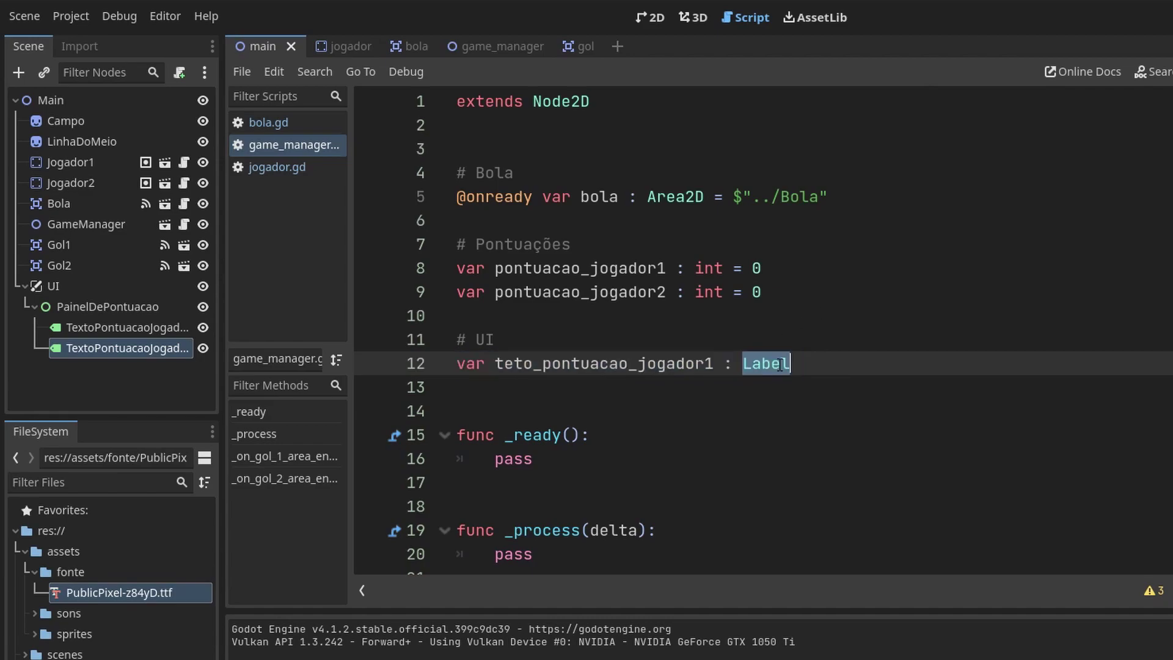
{"action": "left_click", "coordinate": [853, 362]}
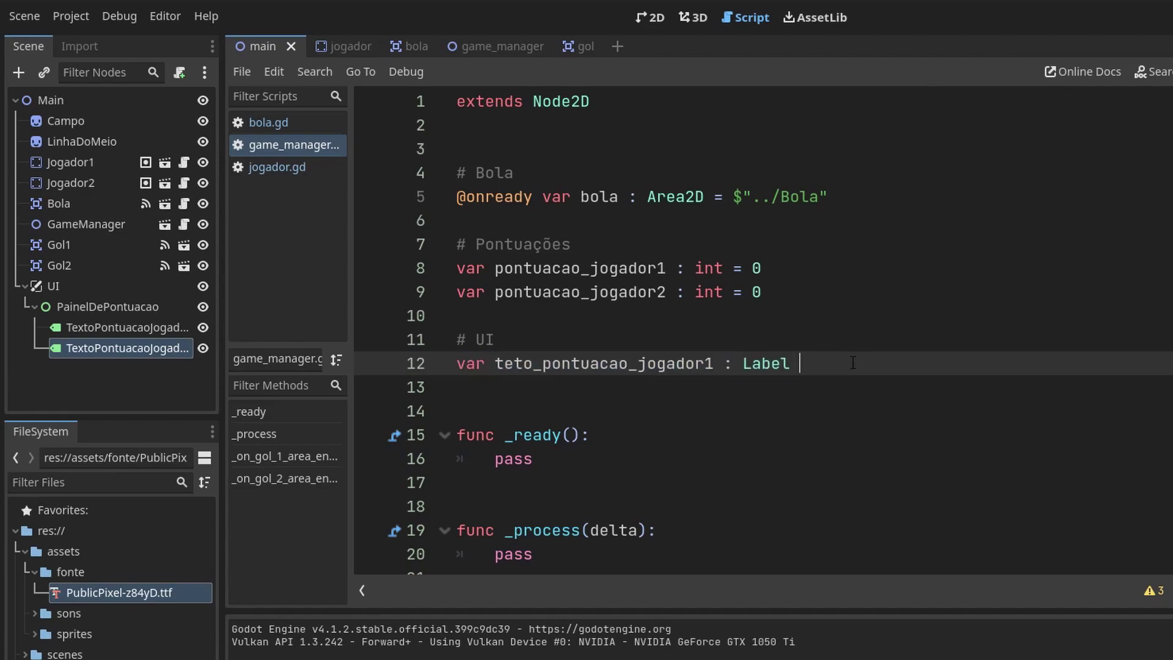
{"action": "type", "text": "="}
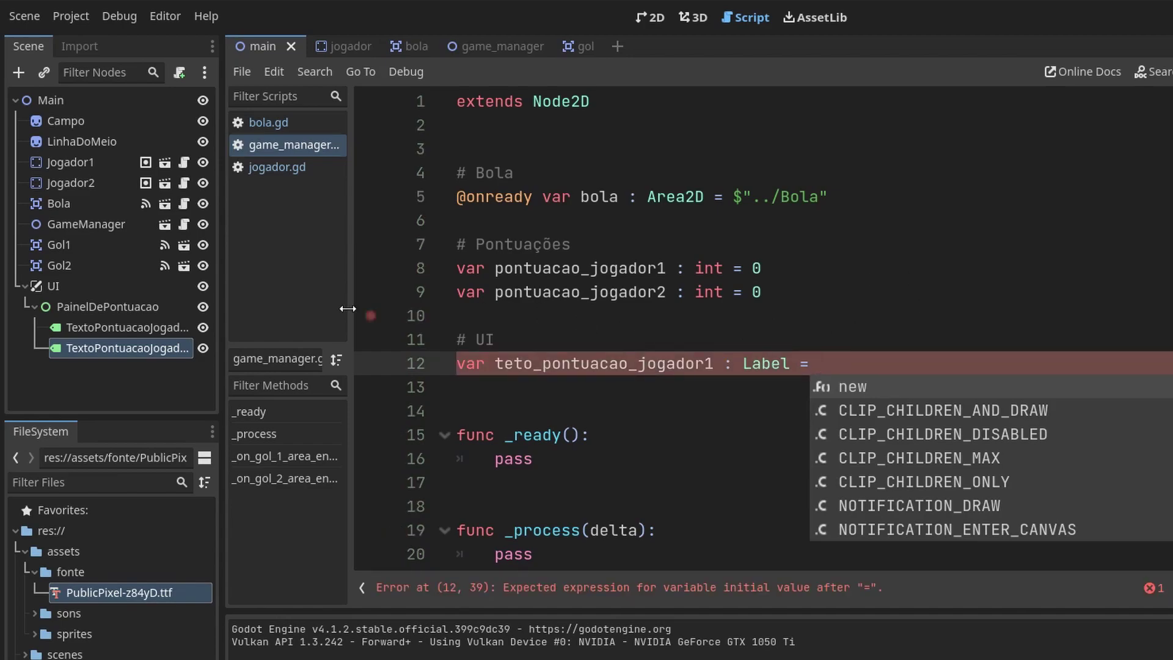
{"action": "left_click_drag", "start_coordinate": [160, 328], "coordinate": [848, 361]}
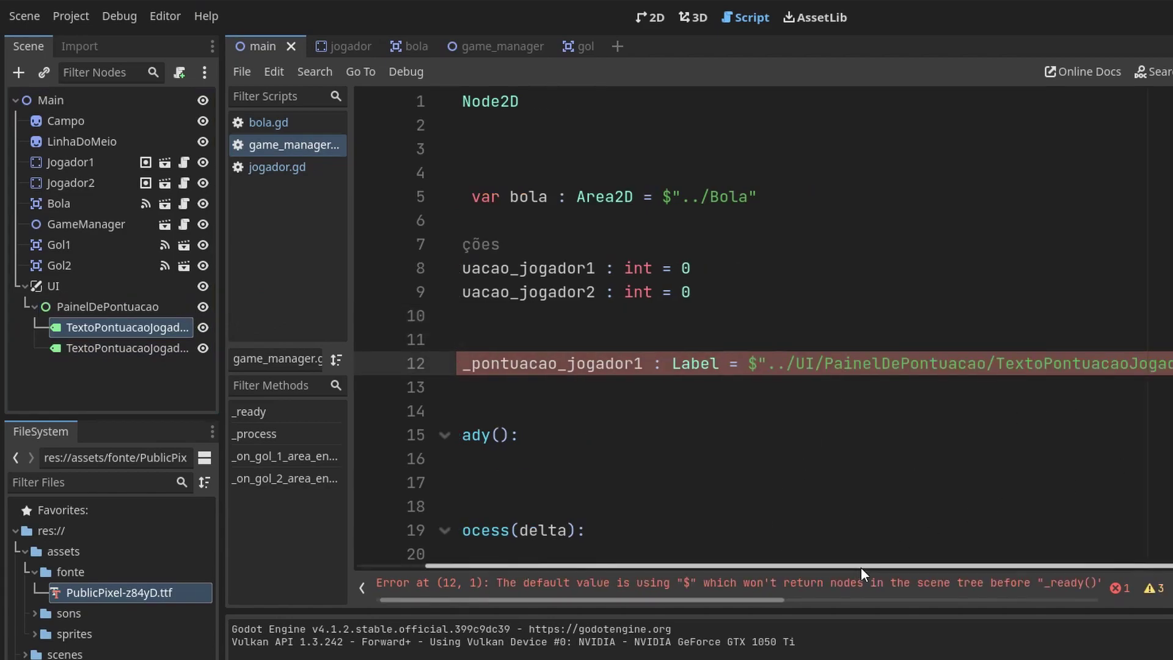
{"action": "scroll", "coordinate": [727, 565], "scroll_direction": "left", "scroll_amount": 3}
{"action": "left_click_drag", "start_coordinate": [619, 363], "coordinate": [810, 365]}
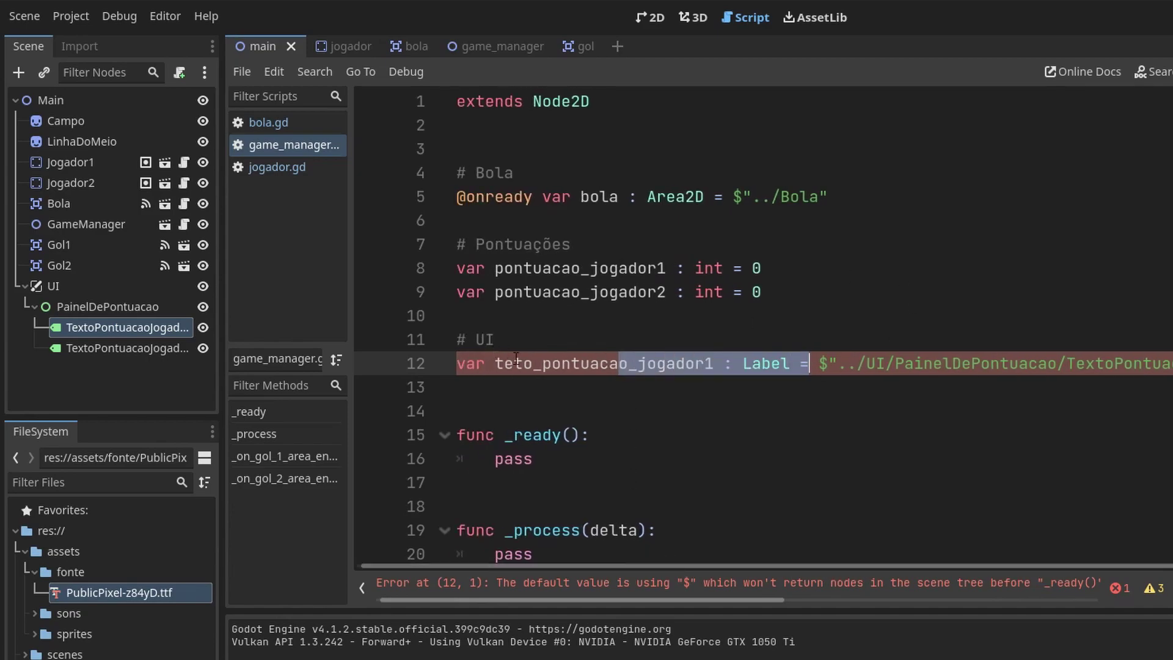
{"action": "left_click", "coordinate": [512, 365]}
{"action": "left_click_drag", "start_coordinate": [512, 365], "coordinate": [982, 364]}
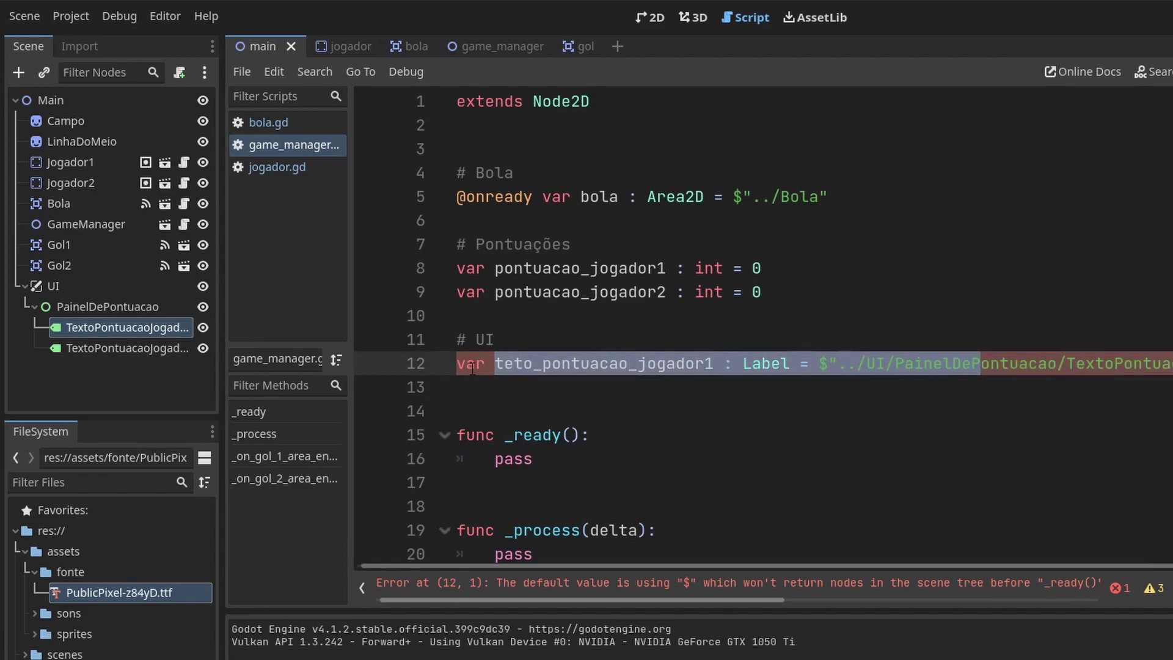
{"action": "left_click", "coordinate": [459, 365]}
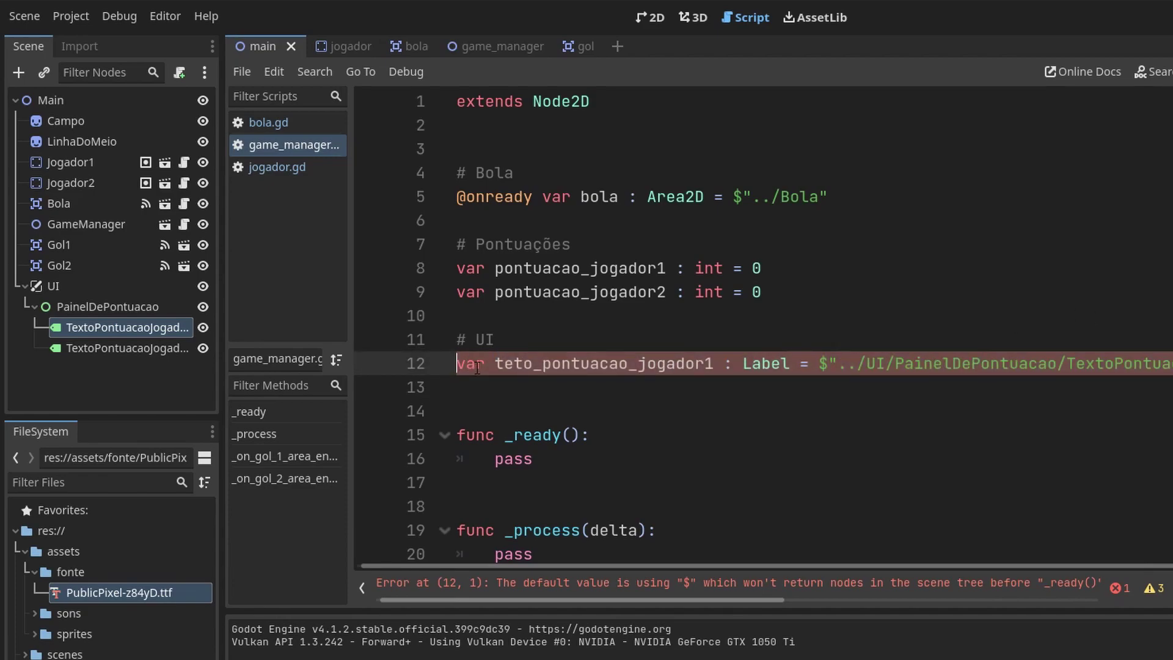
{"action": "key", "text": "Left"}
{"action": "type", "text": "@on"}
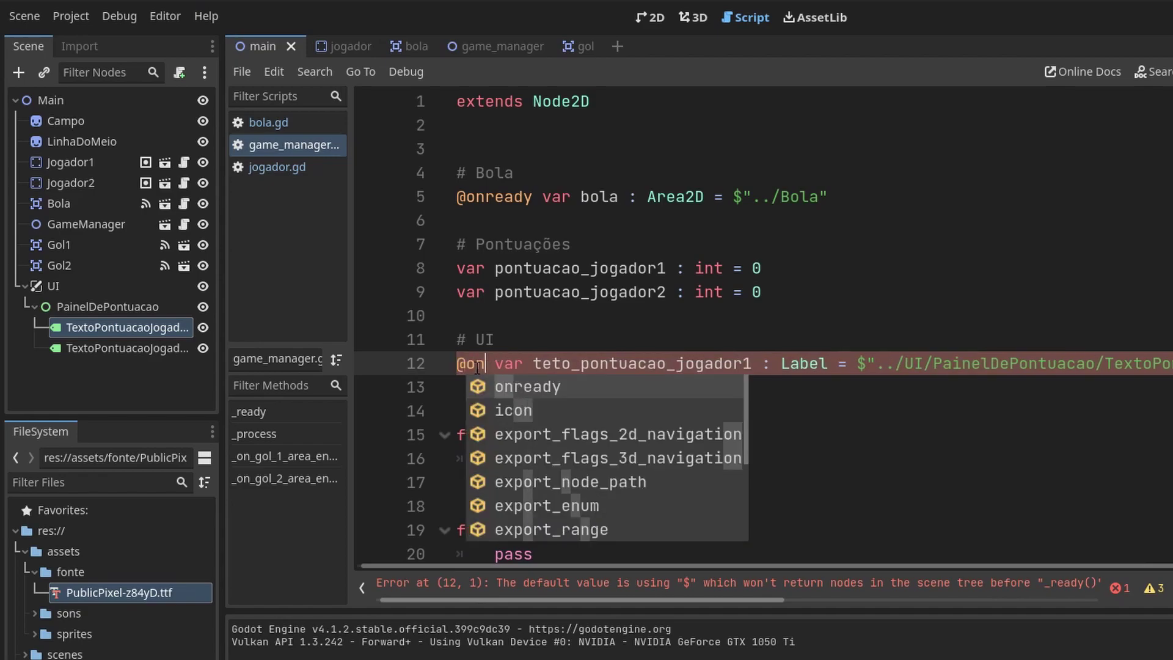
{"action": "type", "text": "read"}
{"action": "key", "text": "Return"}
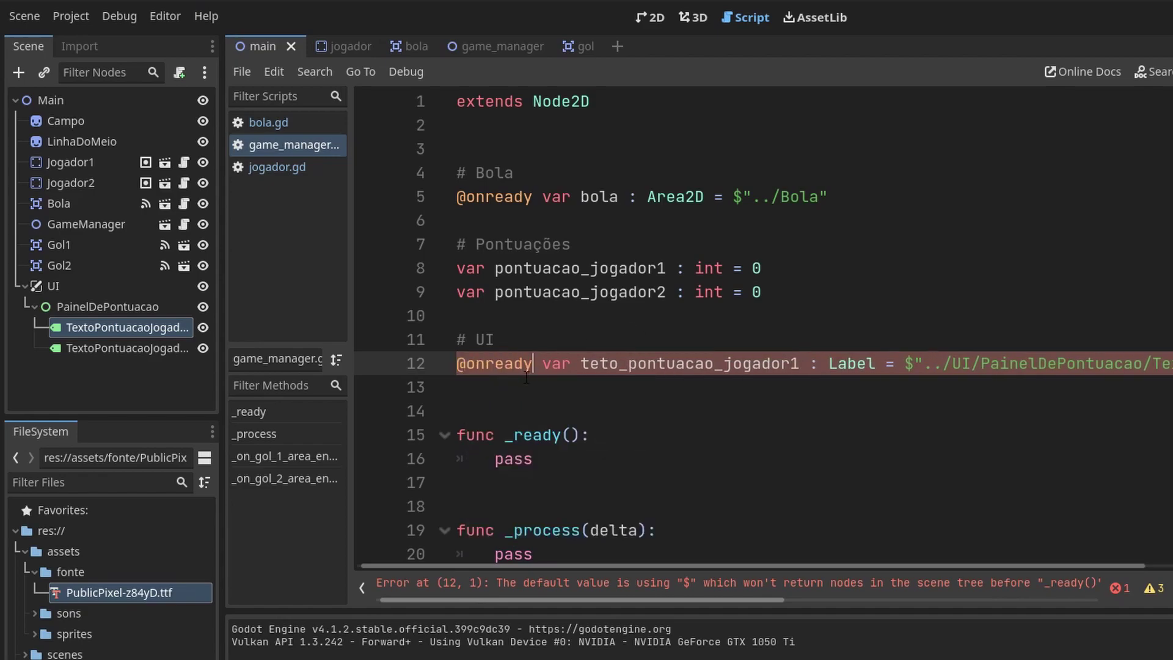
{"action": "left_click_drag", "start_coordinate": [543, 365], "coordinate": [1020, 365]}
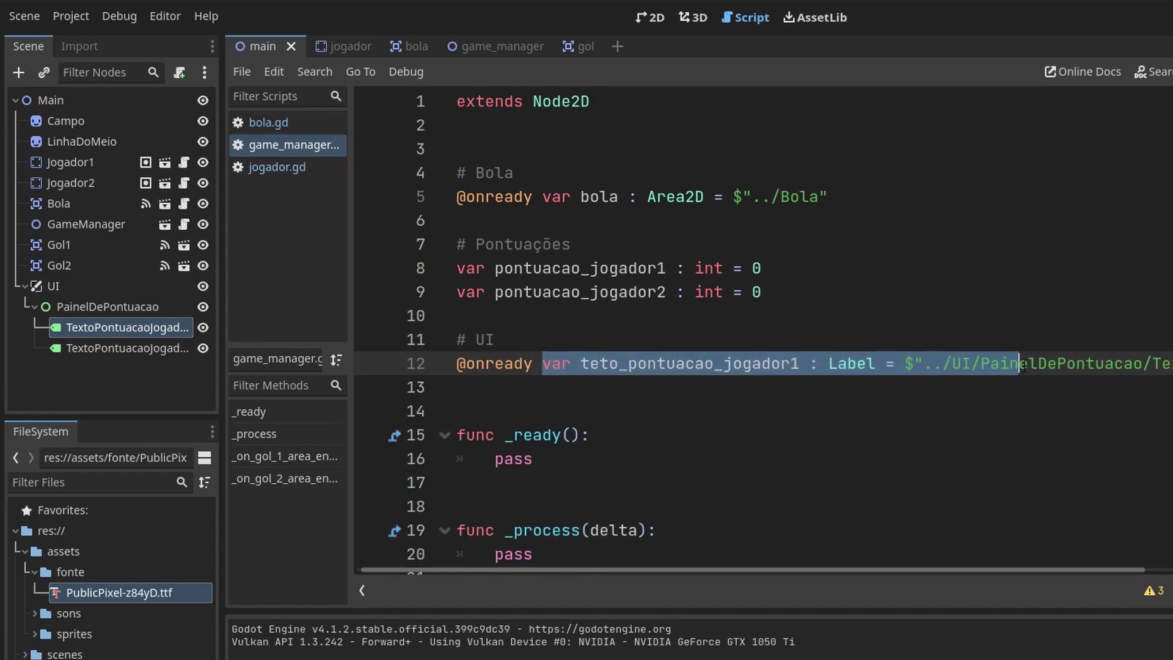
{"action": "double_click", "coordinate": [1038, 364]}
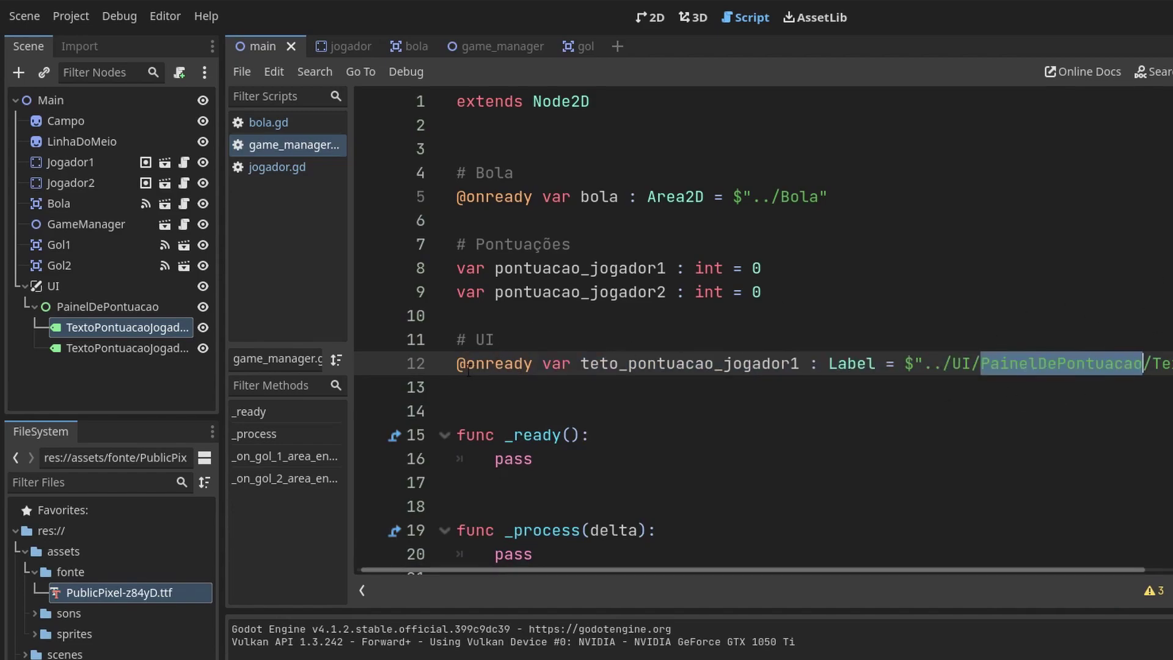
{"action": "left_click_drag", "start_coordinate": [457, 363], "coordinate": [532, 363]}
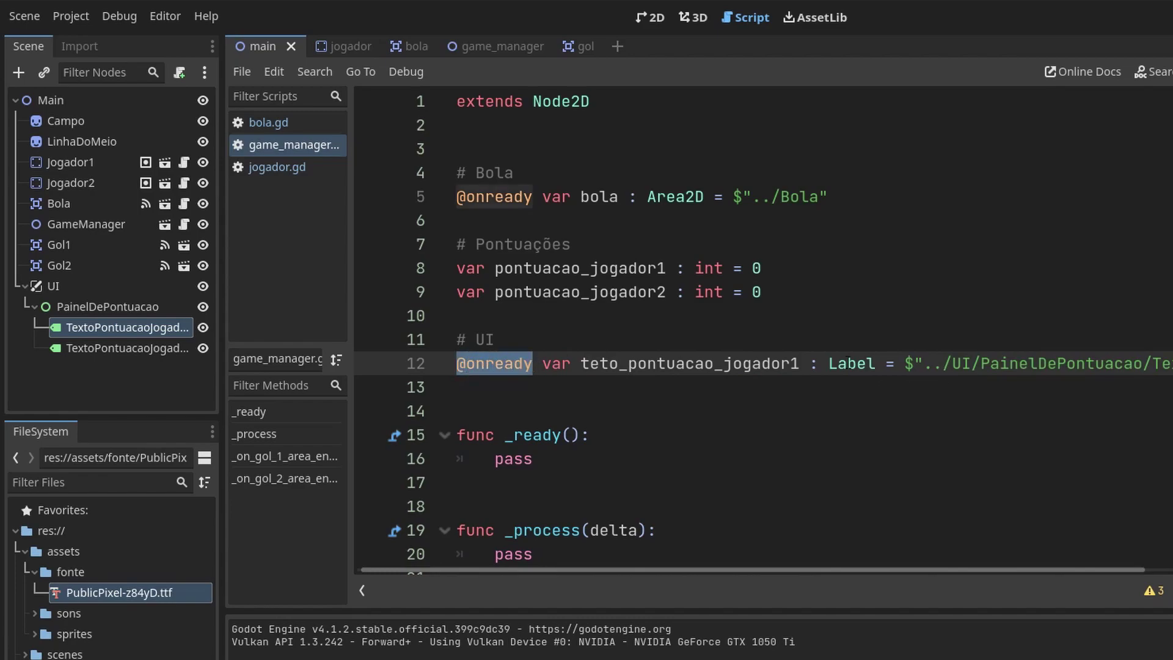
{"action": "double_click", "coordinate": [849, 364]}
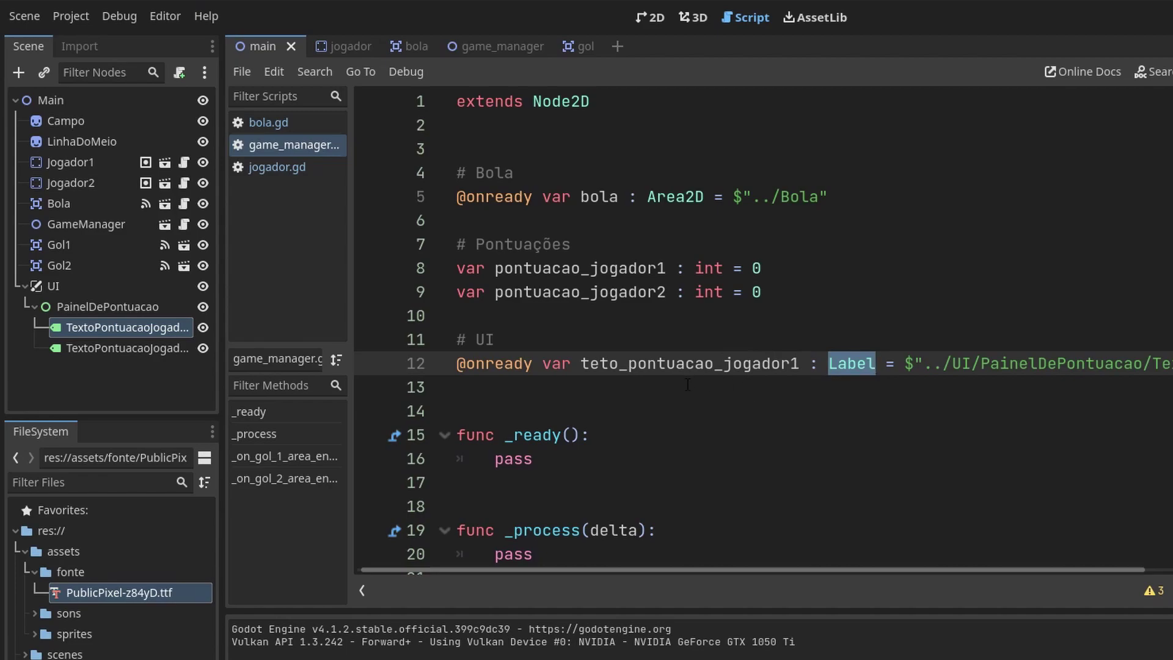
{"action": "left_click", "coordinate": [688, 385]}
{"action": "key", "text": "Return"}
{"action": "key", "text": "Up"}
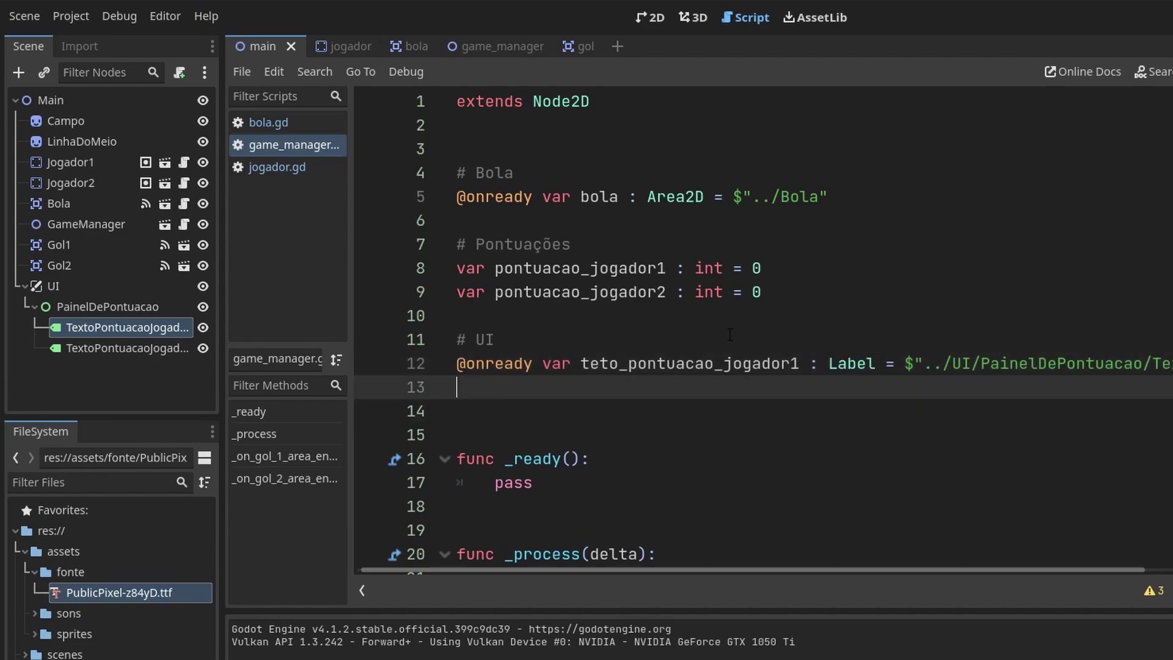
{"action": "type", "text": "@on"}
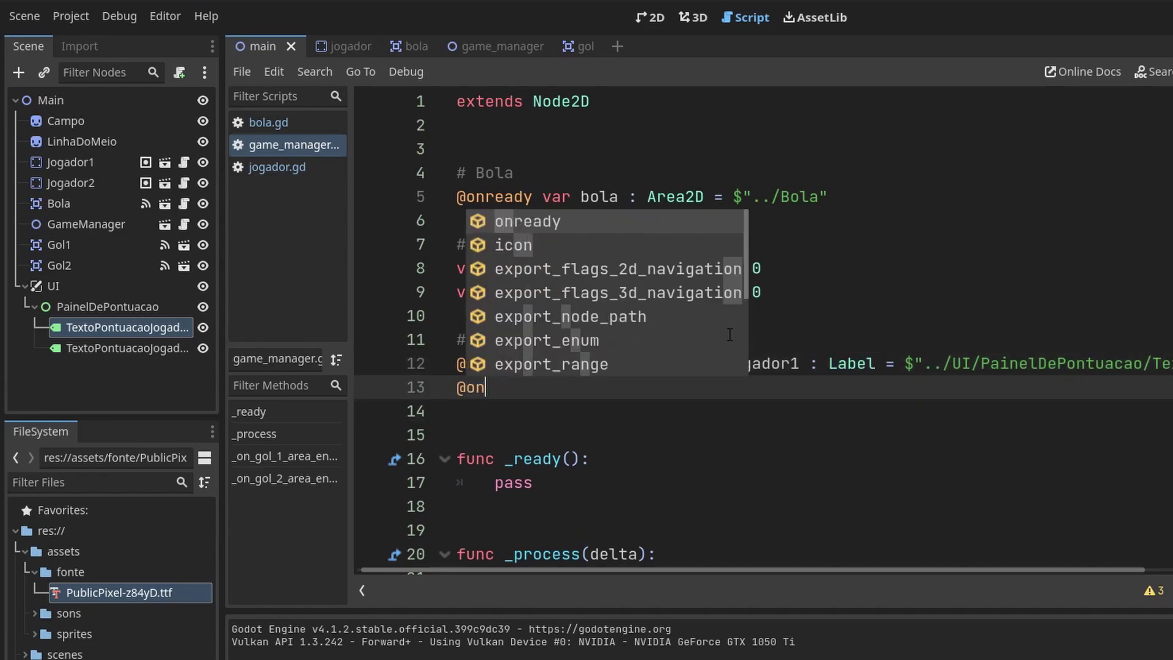
{"action": "type", "text": "r"}
{"action": "key", "text": "Return"}
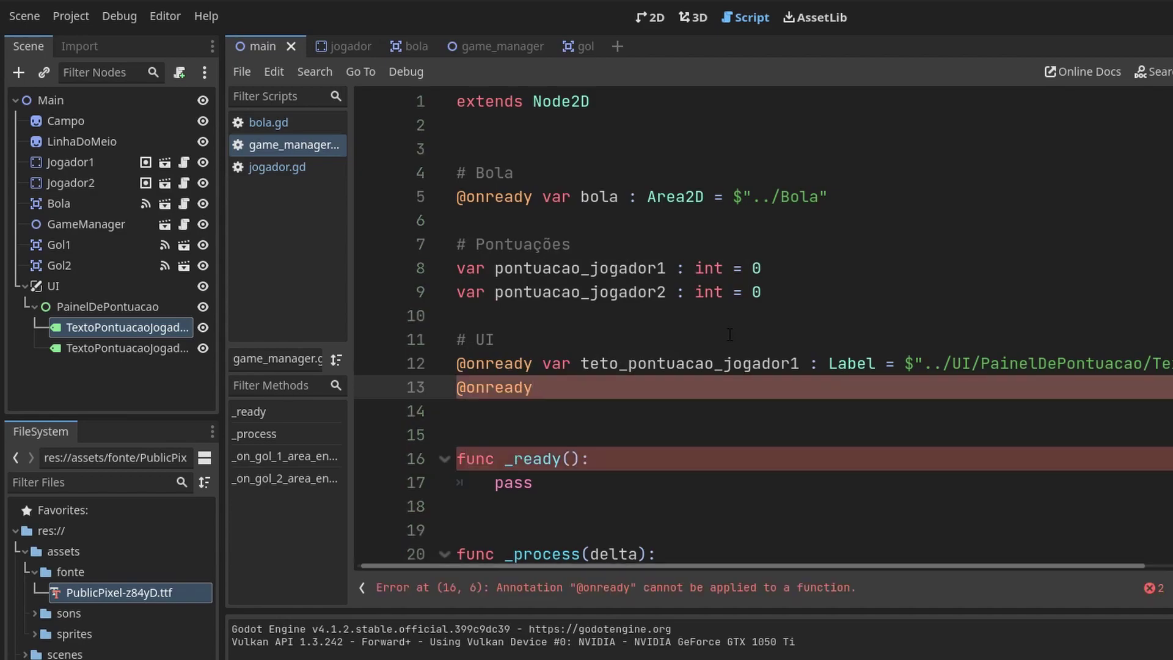
{"action": "type", "text": "var"}
{"action": "key", "text": "Up"}
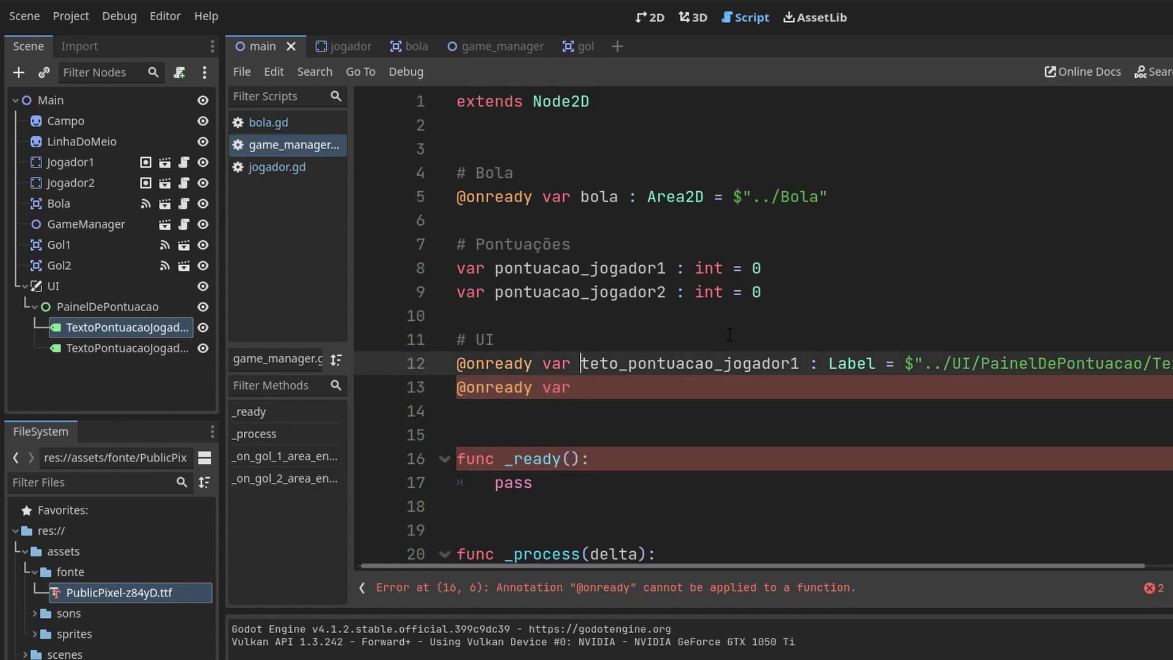
{"action": "key", "text": "Right"}
{"action": "key", "text": "Right"}
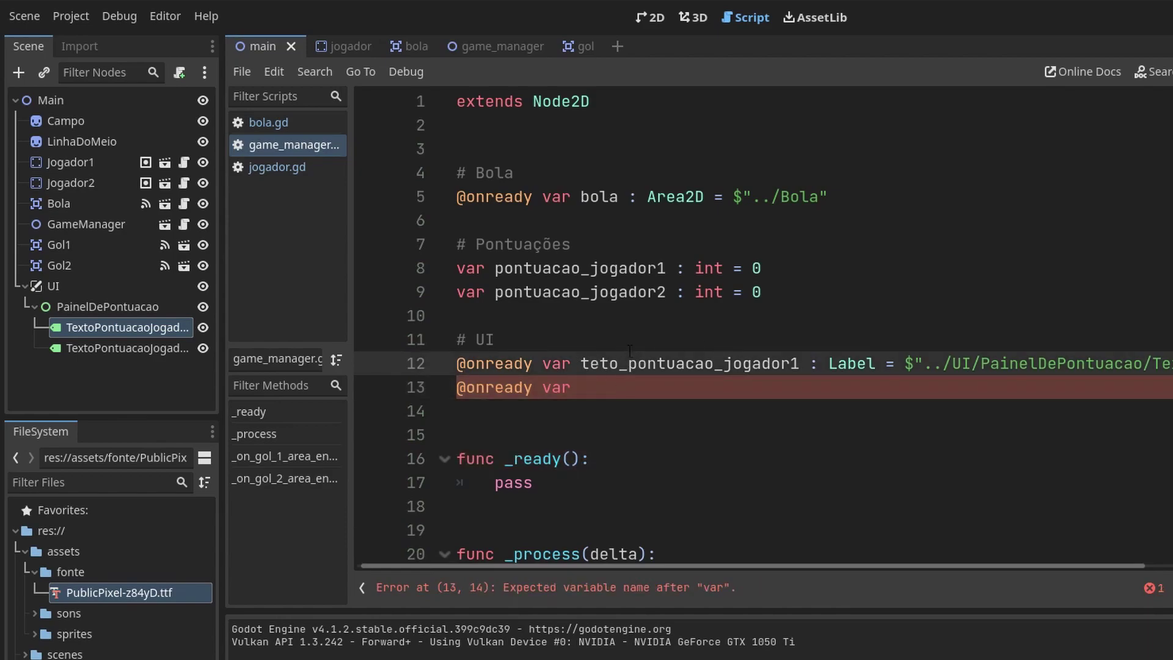
{"action": "type", "text": "x"}
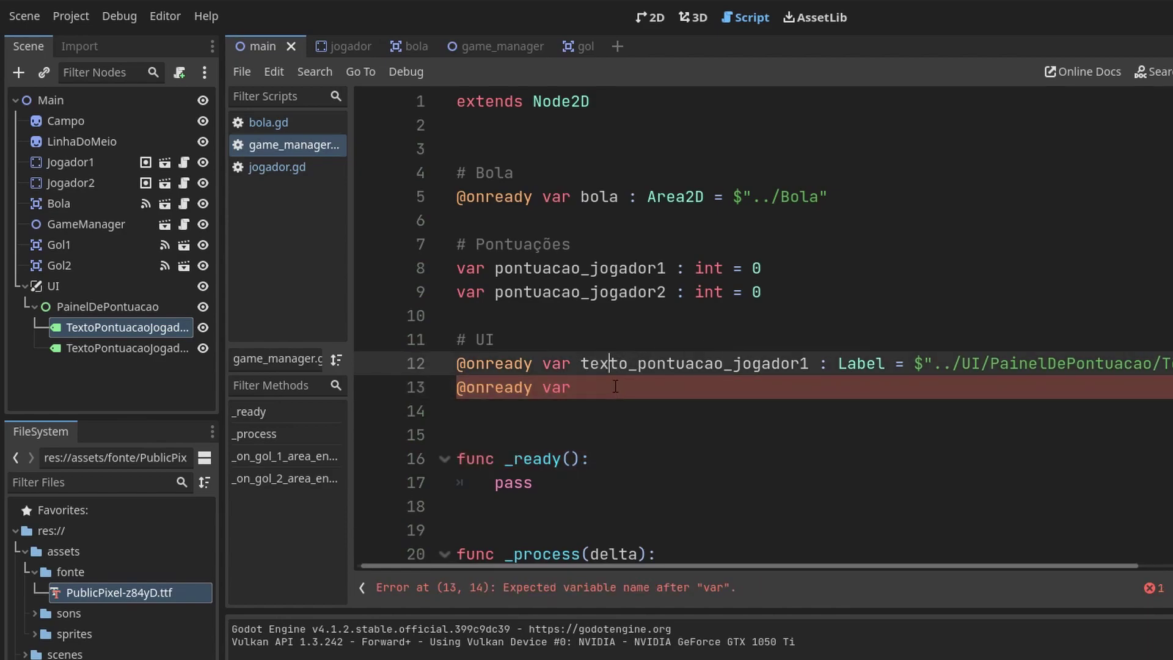
- Complete line 13 as 'texto_pontuacao_jogador2 : Label =' with the TextoPontuacaoJogador2 node path
{"action": "left_click", "coordinate": [616, 391]}
{"action": "type", "text": "text"}
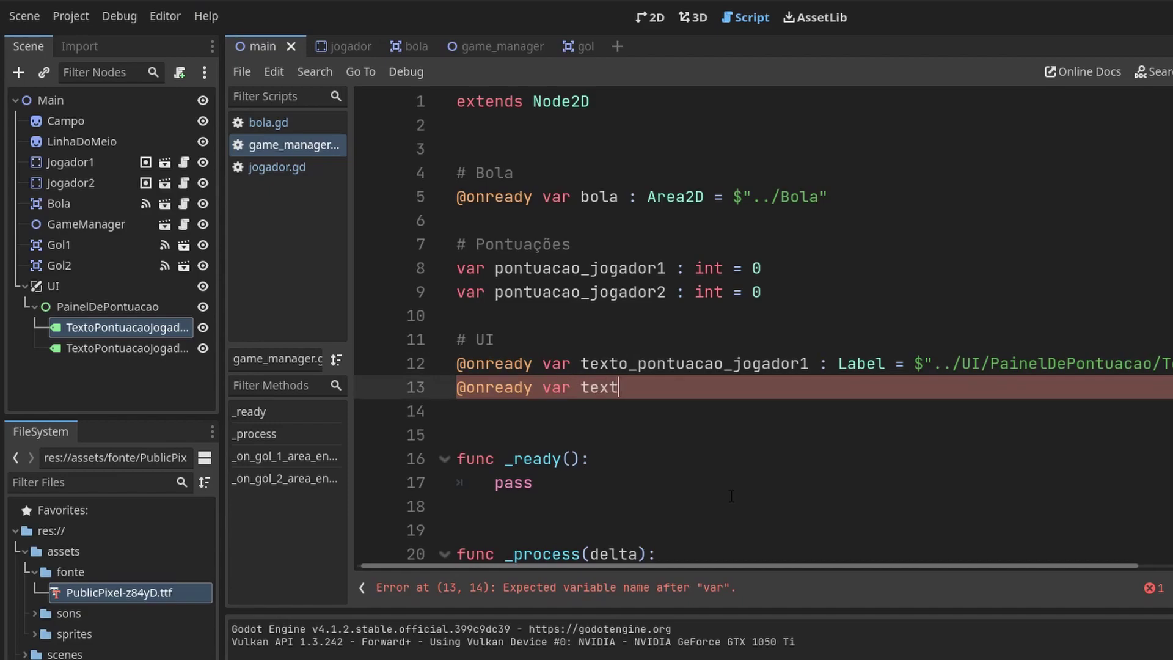
{"action": "type", "text": "o_pontuacao"}
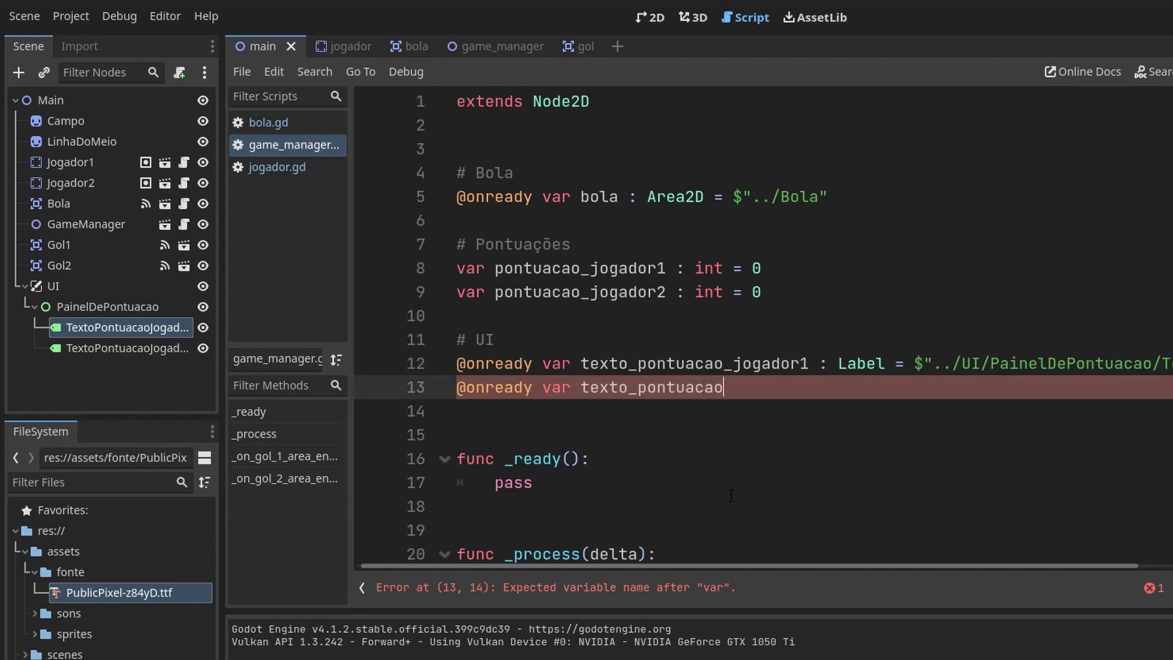
{"action": "type", "text": "_jogador"}
{"action": "type", "text": "2 : "}
{"action": "type", "text": "Label ="}
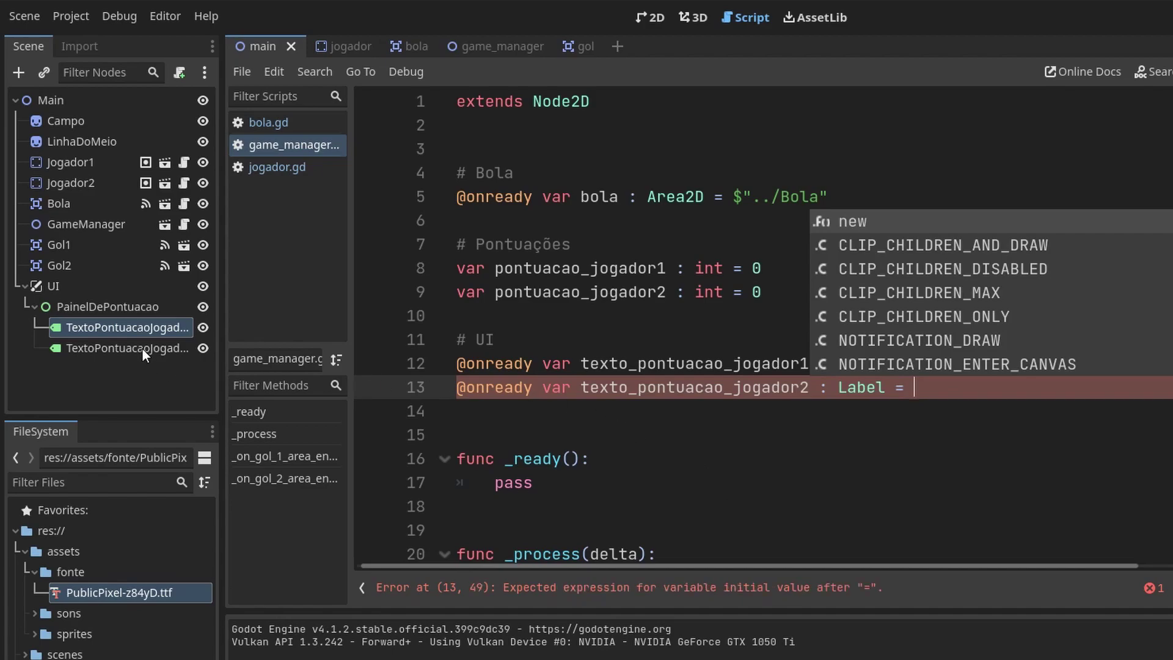
{"action": "left_click_drag", "start_coordinate": [142, 349], "coordinate": [971, 384]}
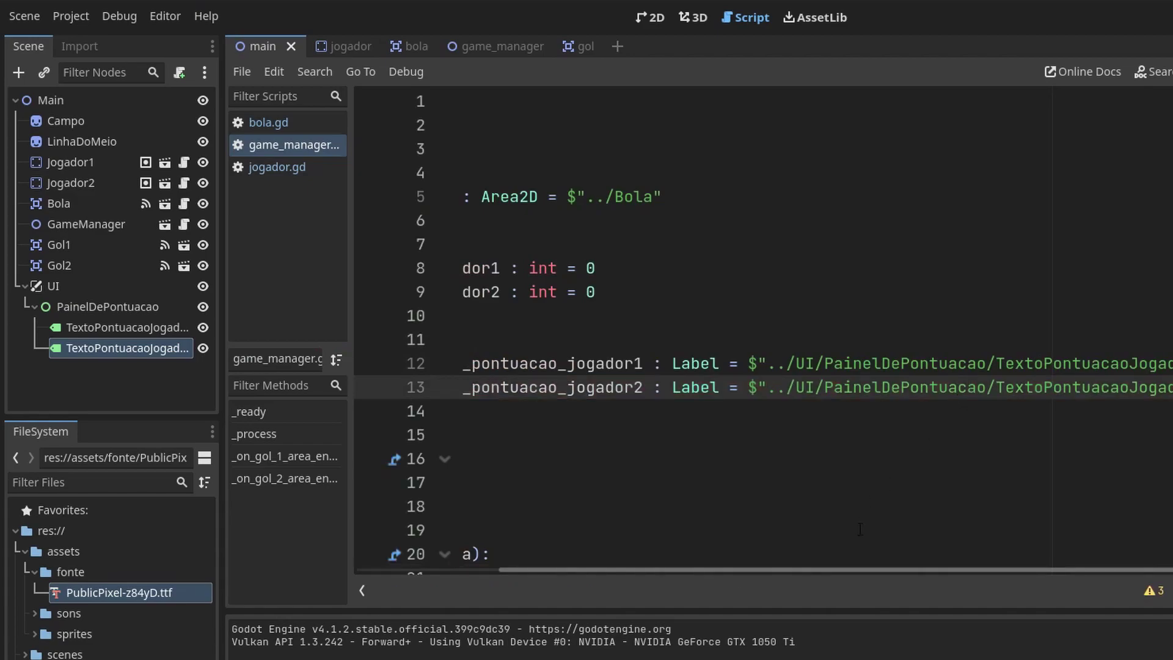
{"action": "left_click_drag", "start_coordinate": [863, 572], "coordinate": [611, 568]}
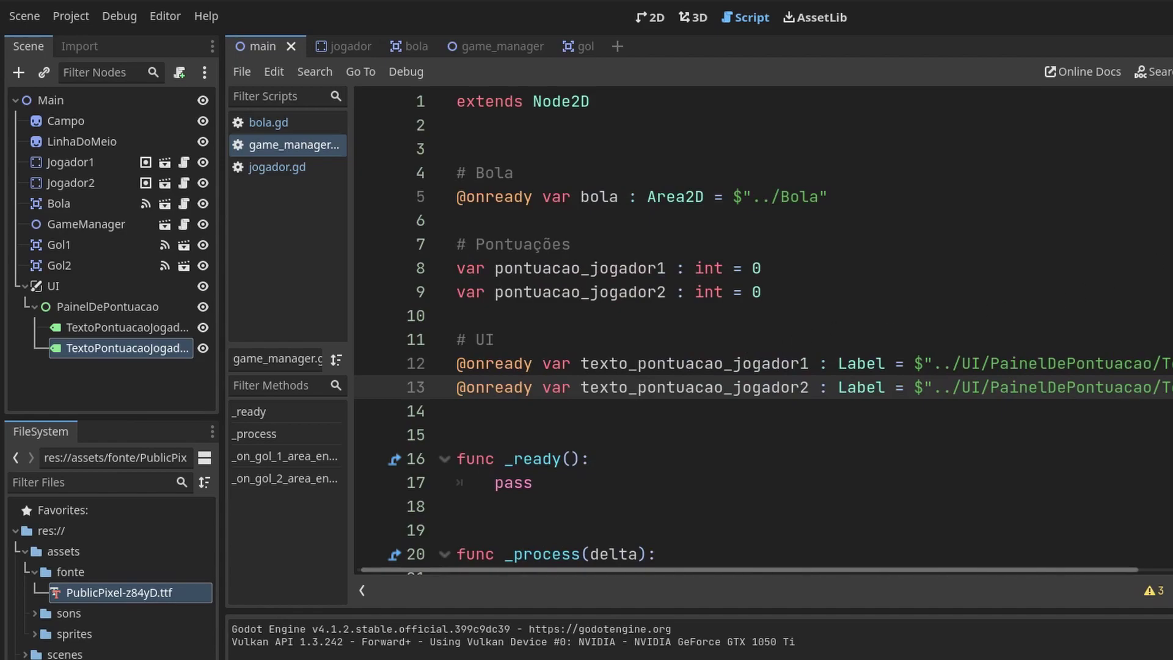
- Review both goal handlers and their score increment lines
{"action": "scroll", "coordinate": [763, 330], "scroll_direction": "down", "scroll_amount": 1}
{"action": "scroll", "coordinate": [764, 330], "scroll_direction": "down", "scroll_amount": 1}
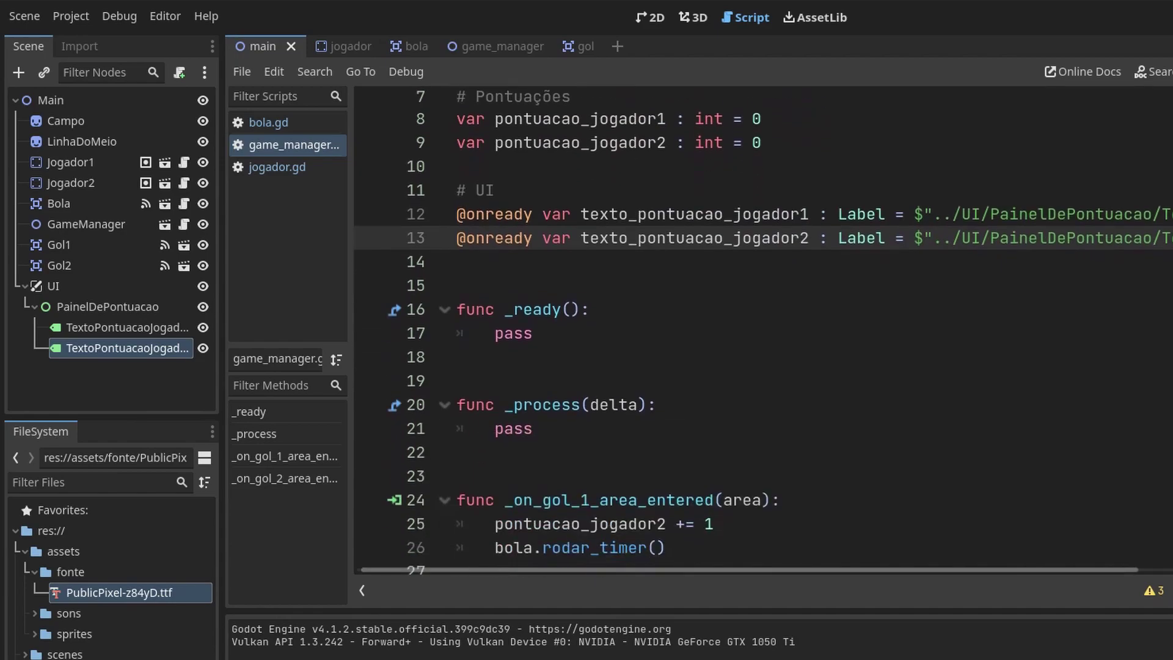
{"action": "scroll", "coordinate": [764, 330], "scroll_direction": "down", "scroll_amount": 2}
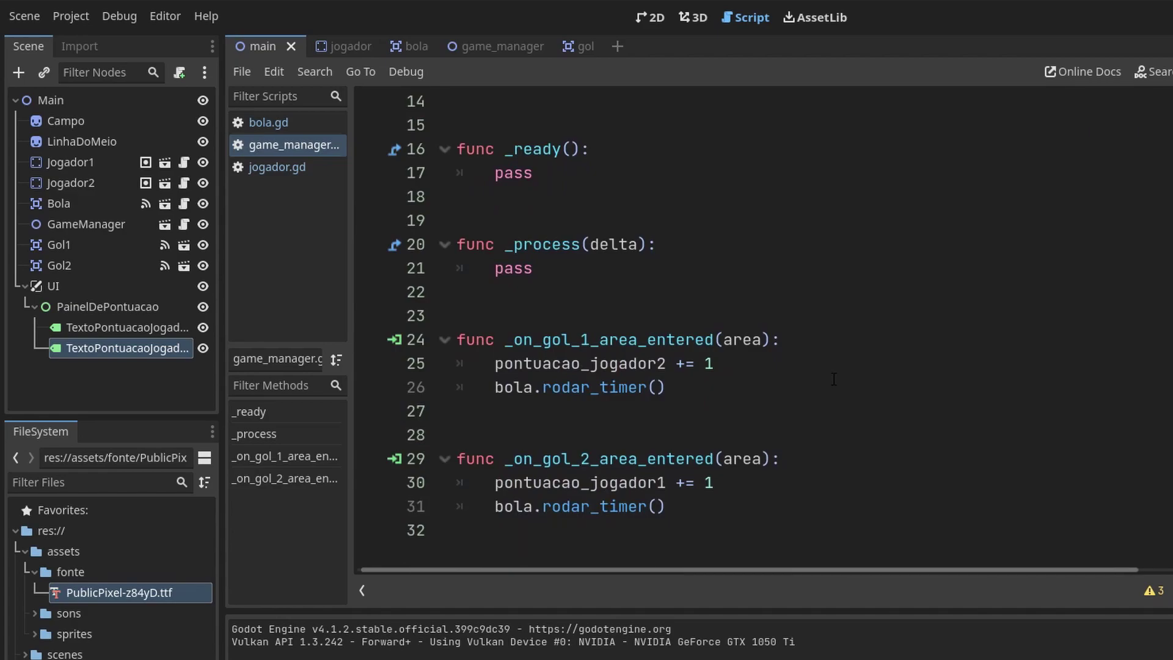
{"action": "left_click_drag", "start_coordinate": [675, 387], "coordinate": [506, 340]}
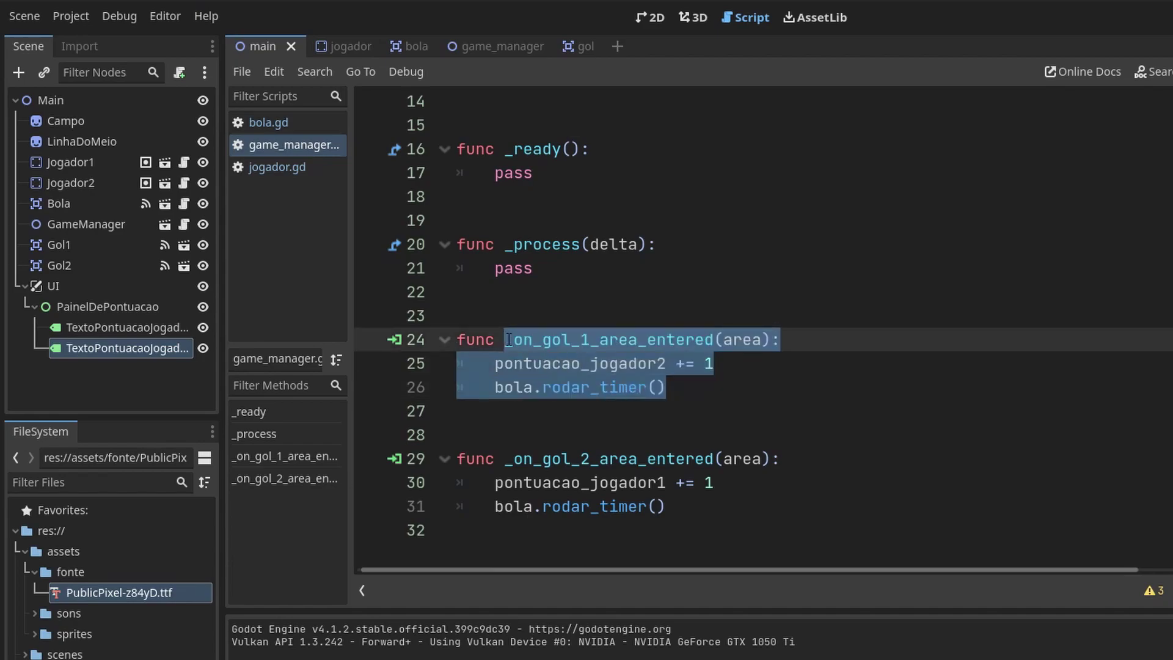
{"action": "left_click_drag", "start_coordinate": [668, 506], "coordinate": [496, 458]}
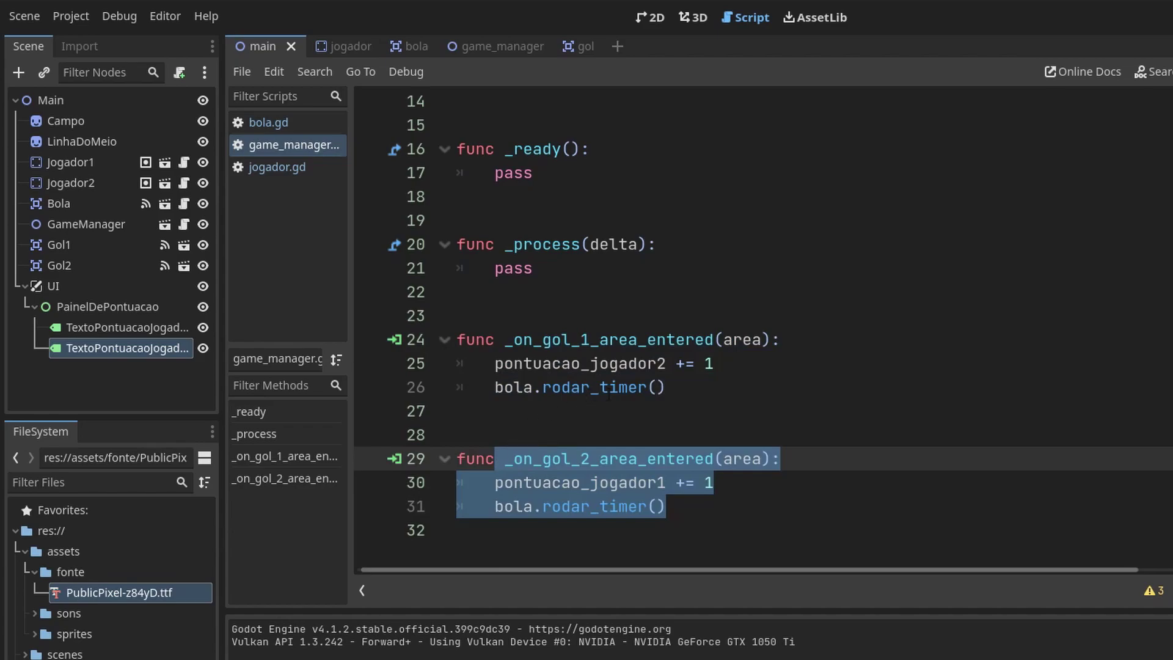
{"action": "left_click_drag", "start_coordinate": [713, 364], "coordinate": [492, 364]}
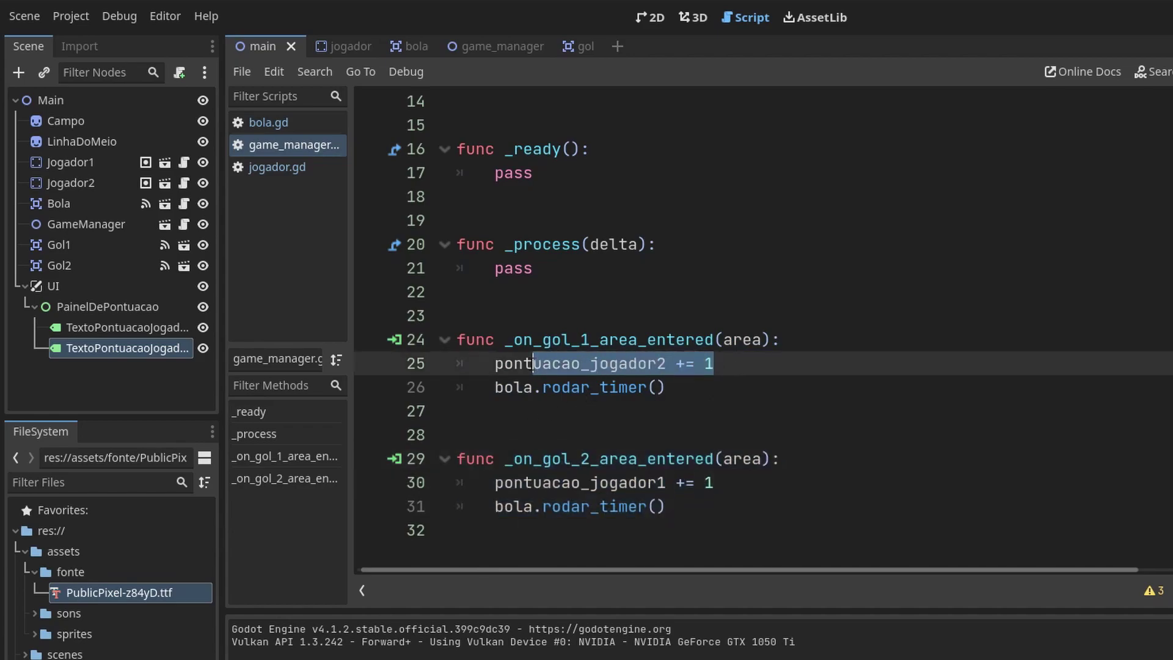
{"action": "left_click_drag", "start_coordinate": [714, 483], "coordinate": [488, 482]}
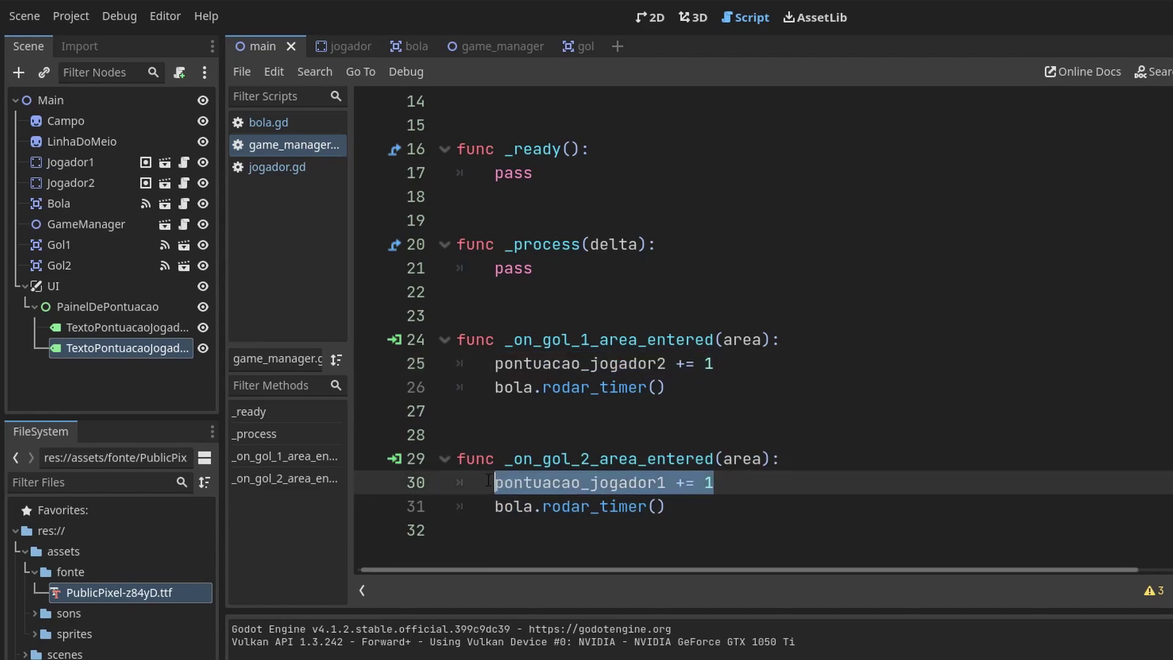
{"action": "left_click_drag", "start_coordinate": [714, 364], "coordinate": [475, 358]}
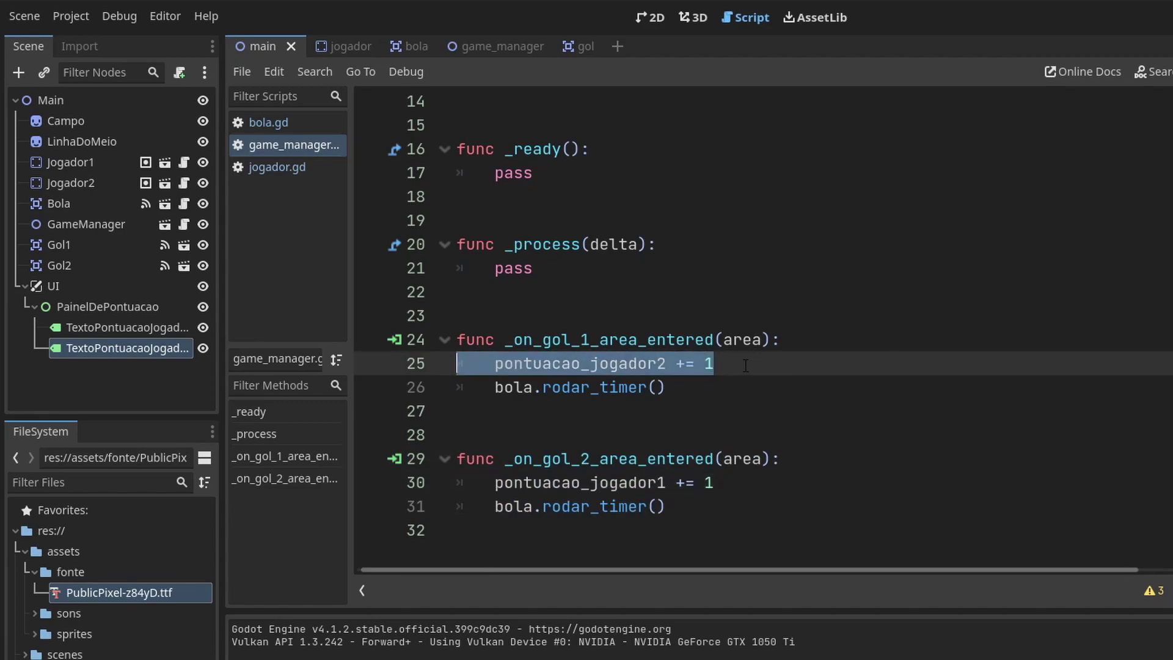
- Add 'texto_pontuacao_jogador2.text =' on a new line in the gol 1 handler
{"action": "left_click", "coordinate": [747, 363]}
{"action": "key", "text": "Return"}
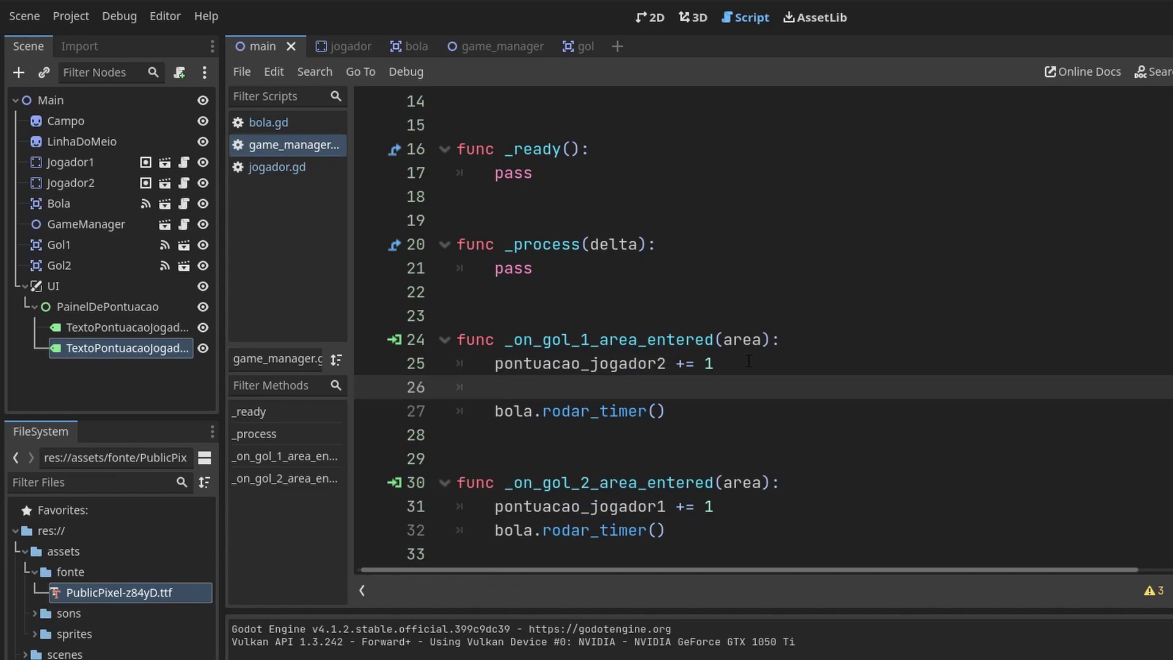
{"action": "type", "text": "texto"}
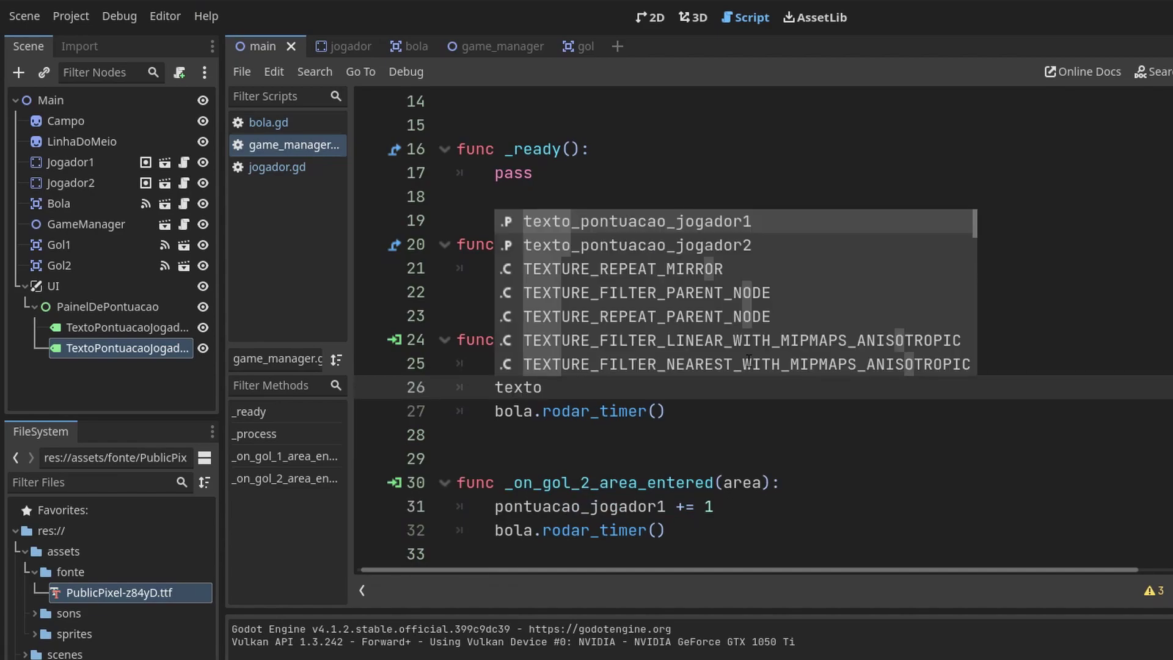
{"action": "key", "text": "Down"}
{"action": "key", "text": "Return"}
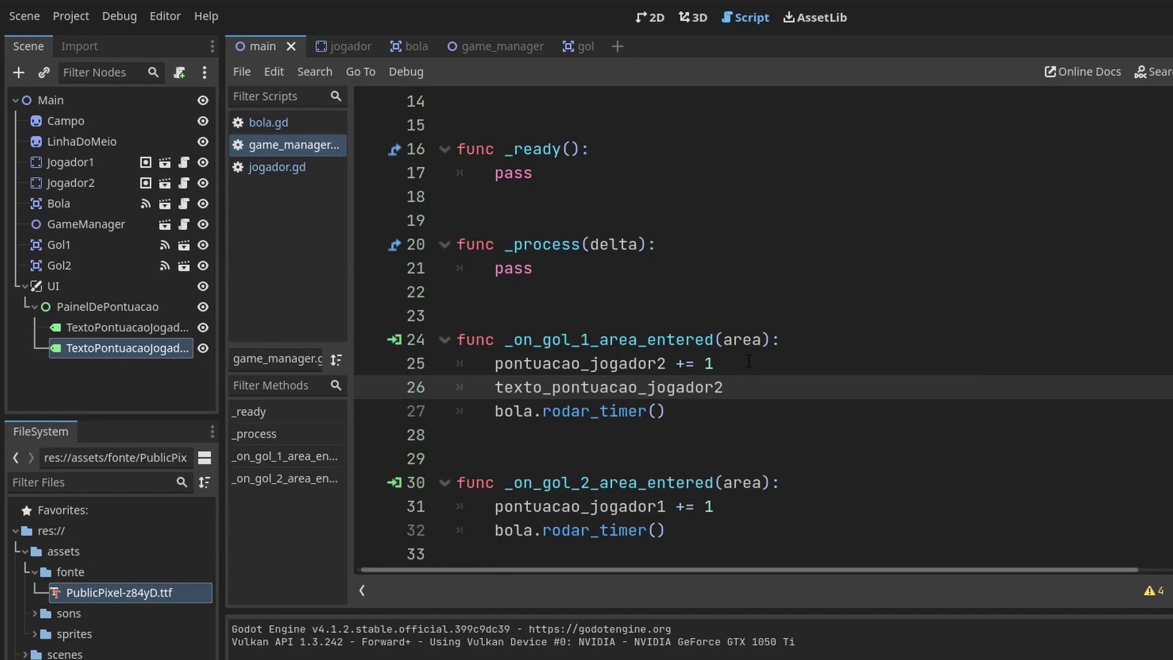
{"action": "type", "text": ".te"}
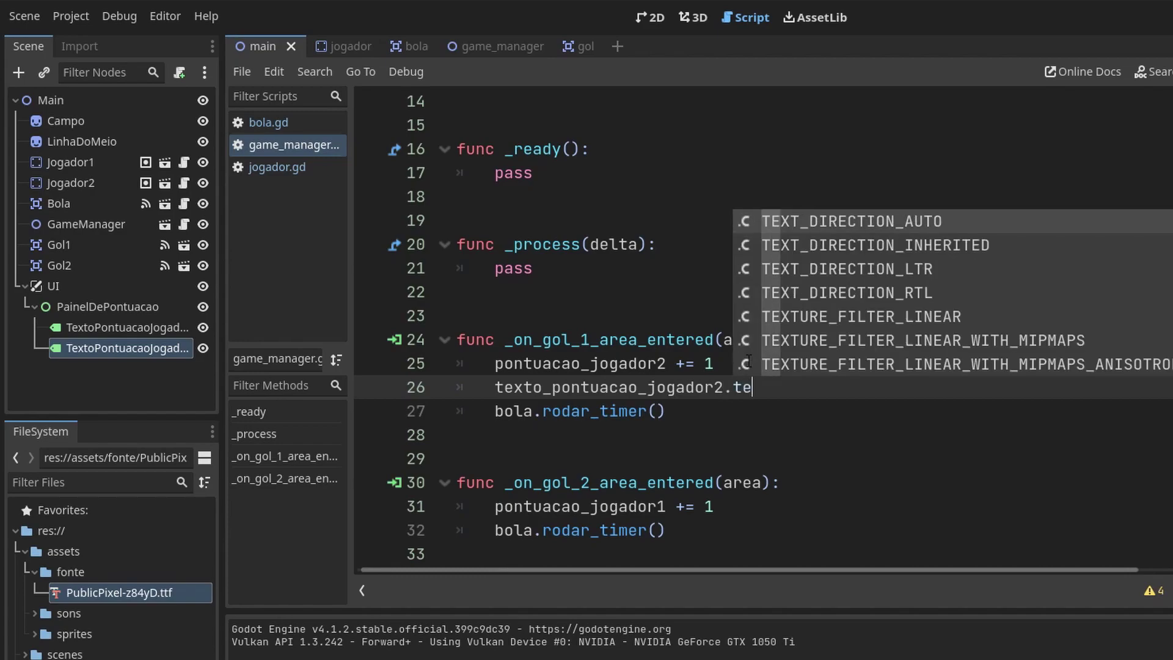
{"action": "type", "text": "xt ="}
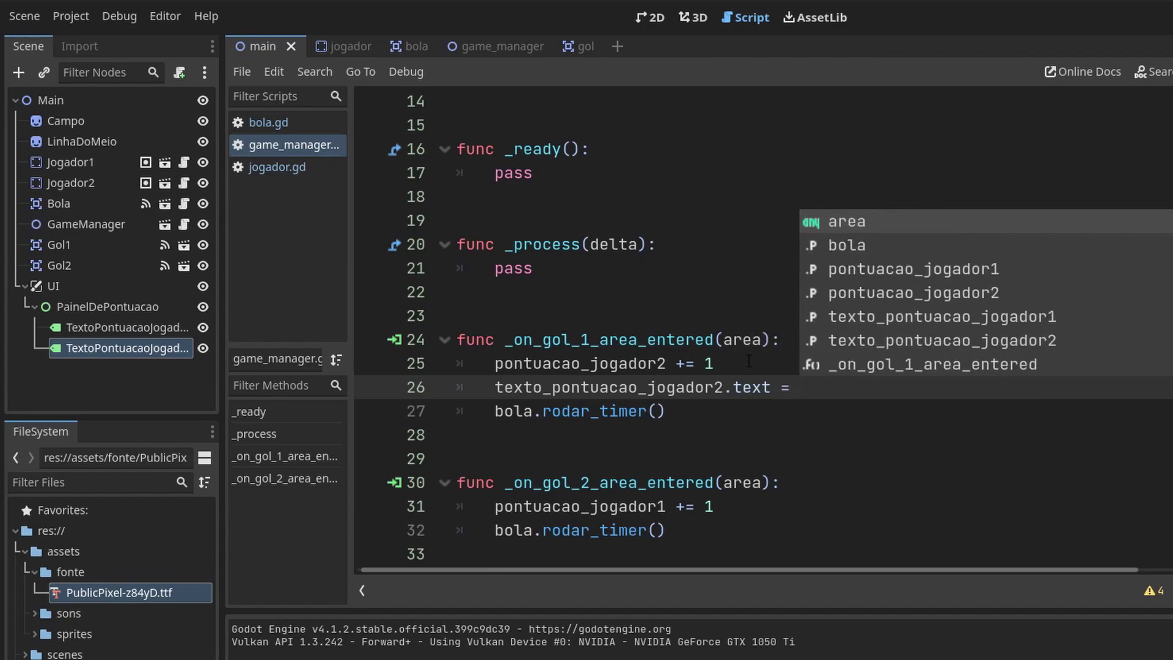
- Check the score label's Text property in the Inspector
{"action": "left_click_drag", "start_coordinate": [724, 387], "coordinate": [769, 390]}
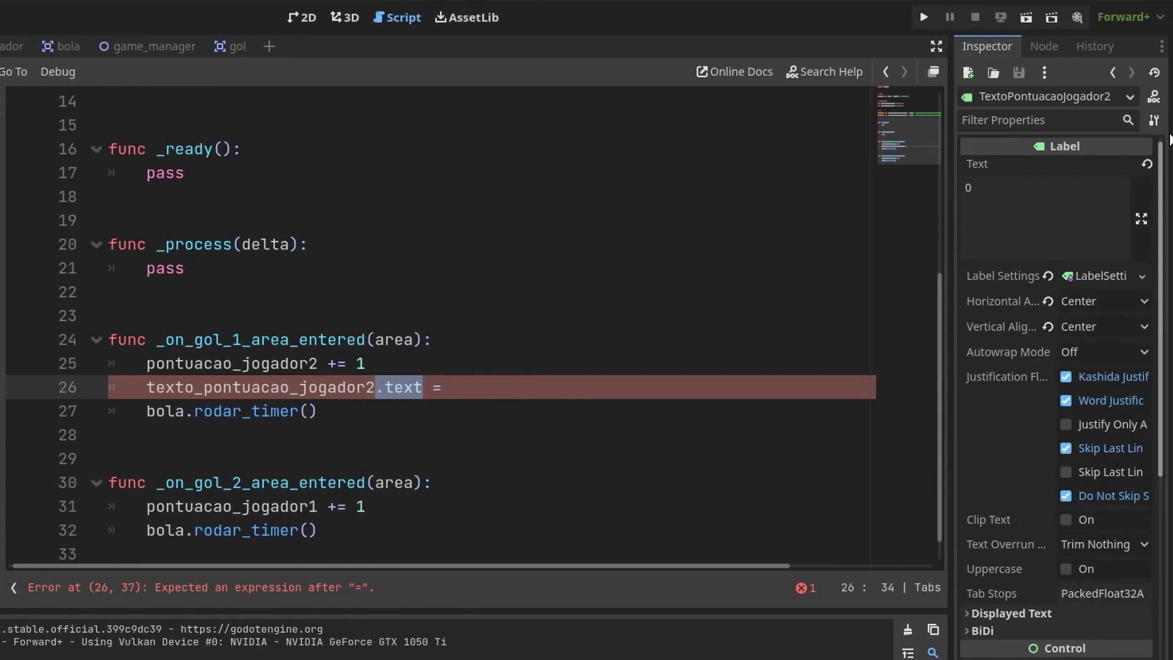
{"action": "left_click_drag", "start_coordinate": [1169, 139], "coordinate": [1166, 540]}
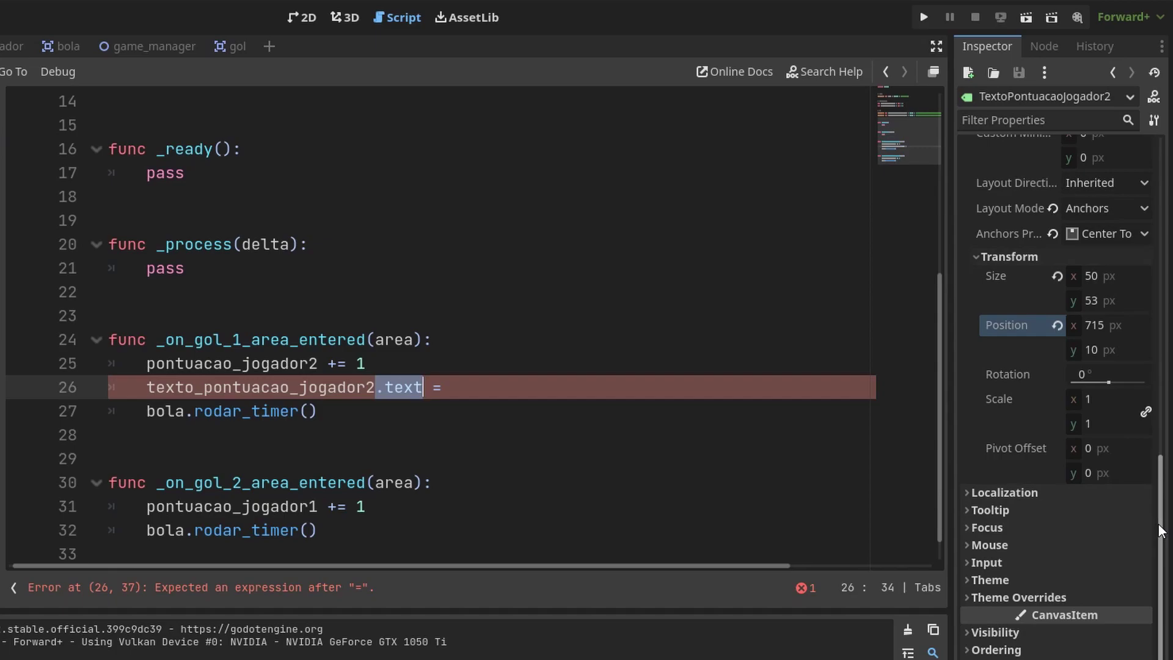
{"action": "scroll", "coordinate": [1161, 529], "scroll_direction": "up", "scroll_amount": 15}
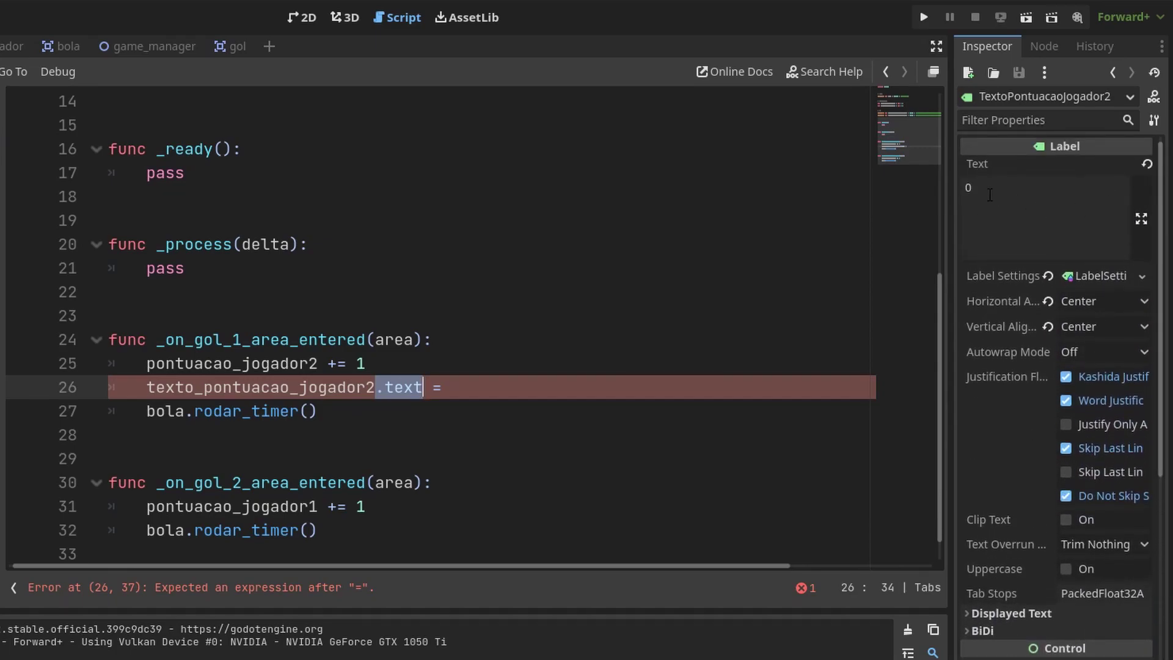
{"action": "left_click", "coordinate": [1003, 191]}
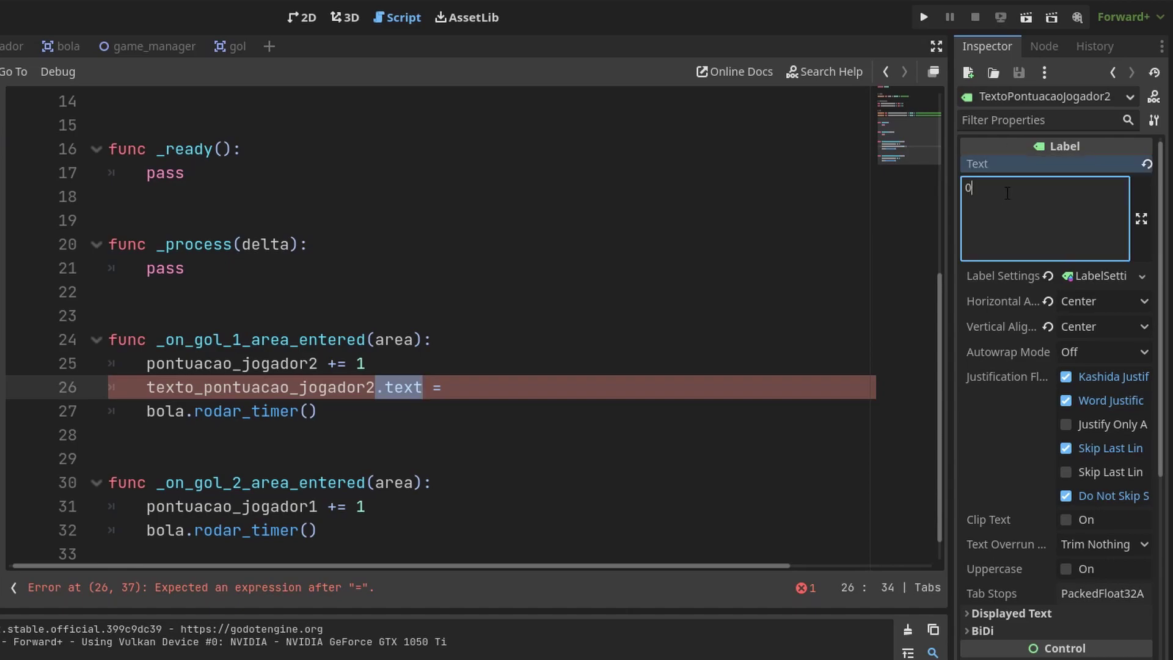
- Assign pontuacao_jogador2 as the value on line 26 via autocomplete
{"action": "left_click", "coordinate": [509, 389]}
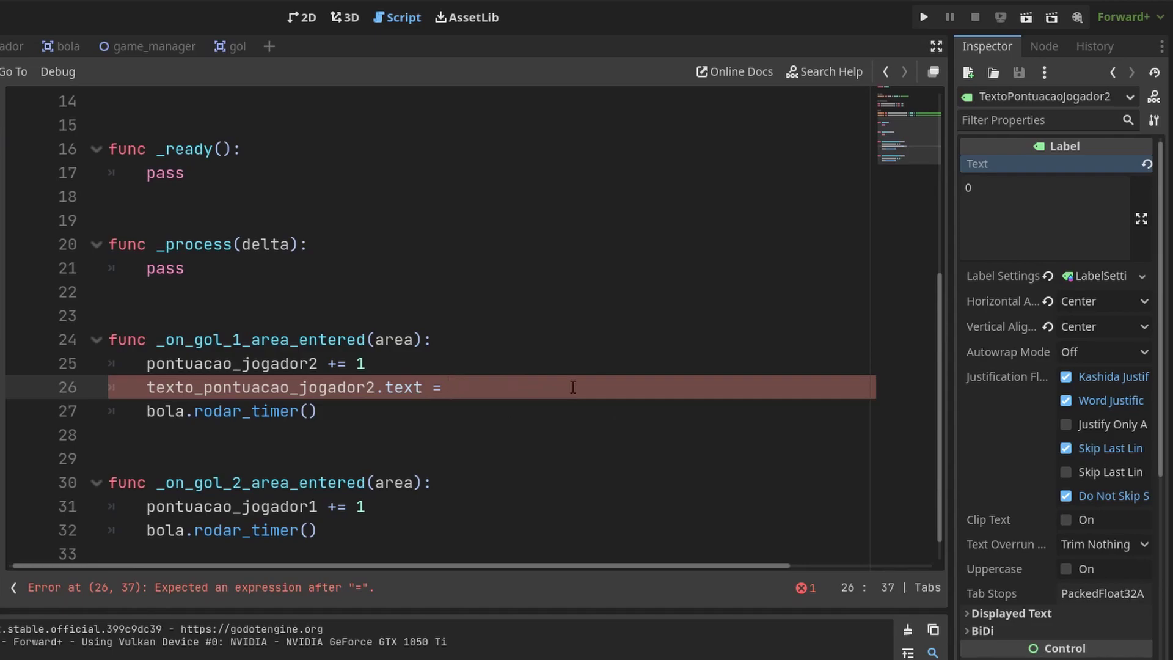
{"action": "type", "text": "pontuca"}
{"action": "type", "text": "o"}
{"action": "key", "text": "Down"}
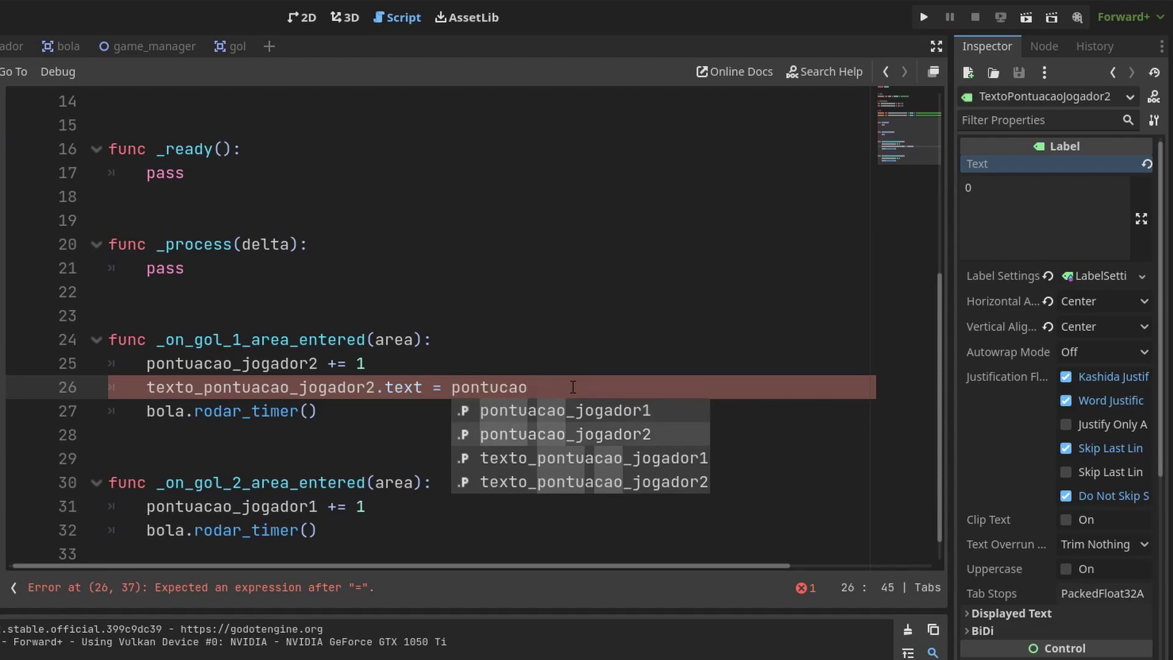
{"action": "key", "text": "Return"}
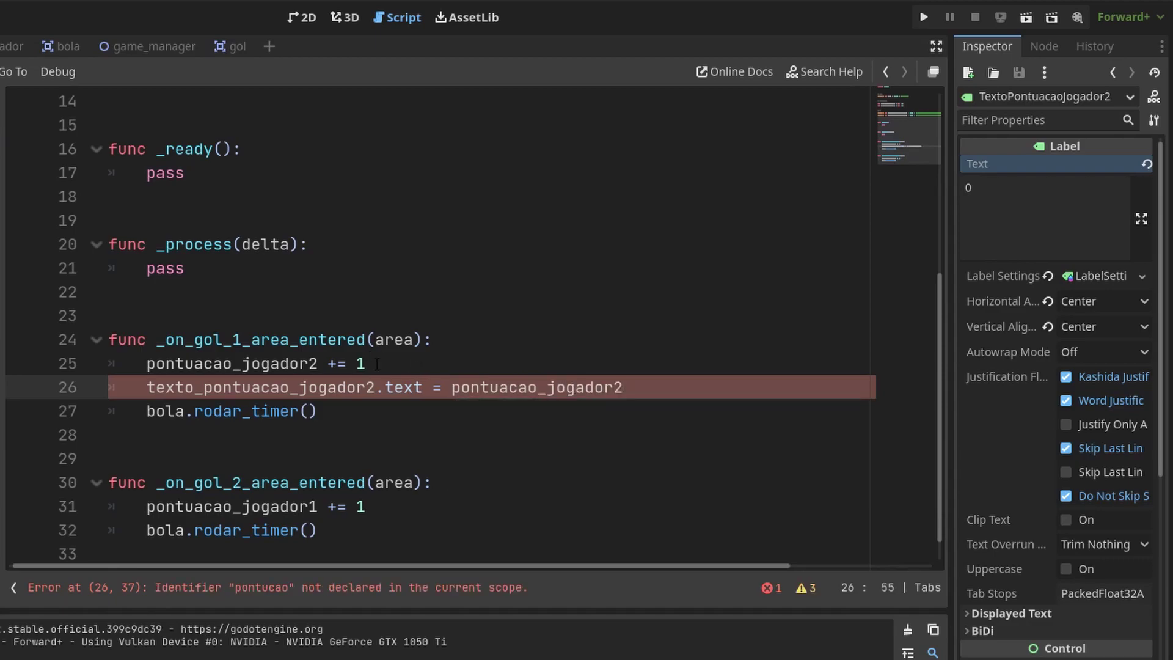
{"action": "mouse_move", "coordinate": [366, 364]}
{"action": "left_mouse_down"}
{"action": "mouse_move", "coordinate": [147, 364]}
{"action": "mouse_move", "coordinate": [196, 339]}
{"action": "mouse_move", "coordinate": [366, 340]}
{"action": "left_mouse_up"}
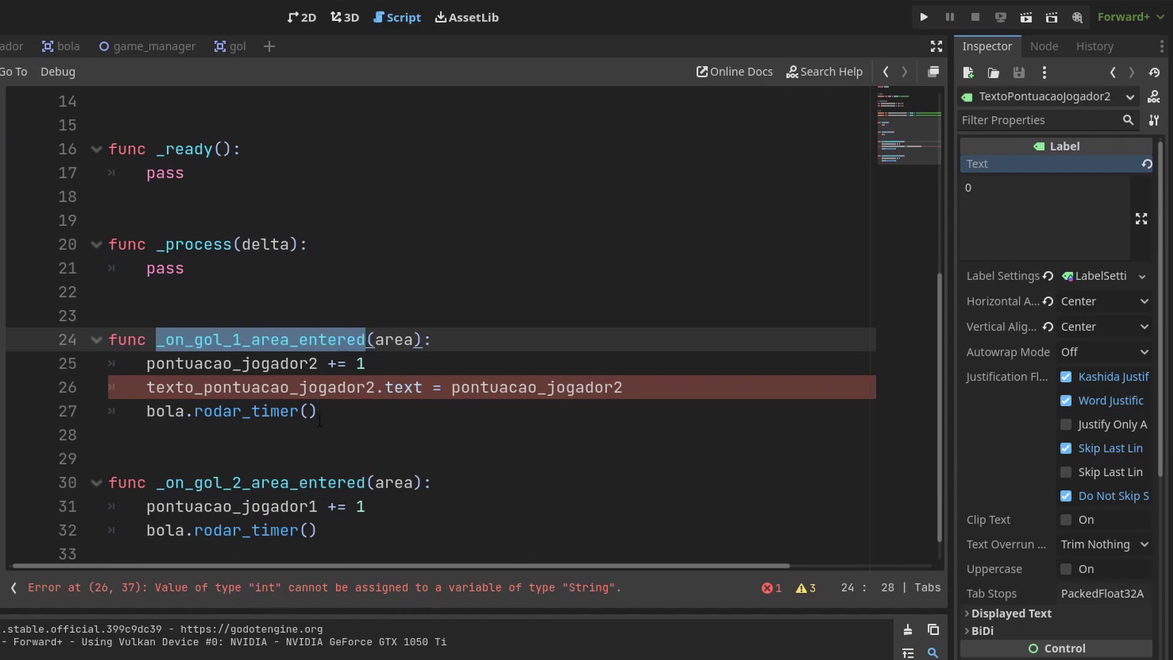
- Check that the score variables are declared as int at the top of the script
{"action": "double_click", "coordinate": [289, 363]}
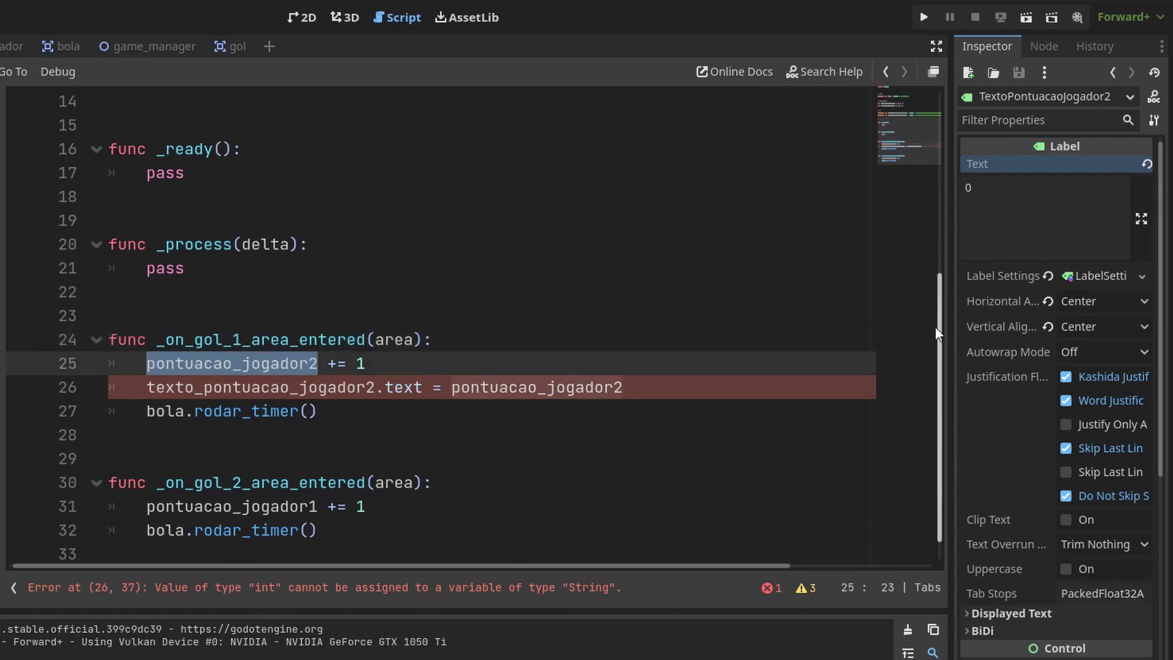
{"action": "left_click_drag", "start_coordinate": [936, 327], "coordinate": [944, 168]}
{"action": "left_click", "coordinate": [346, 244]}
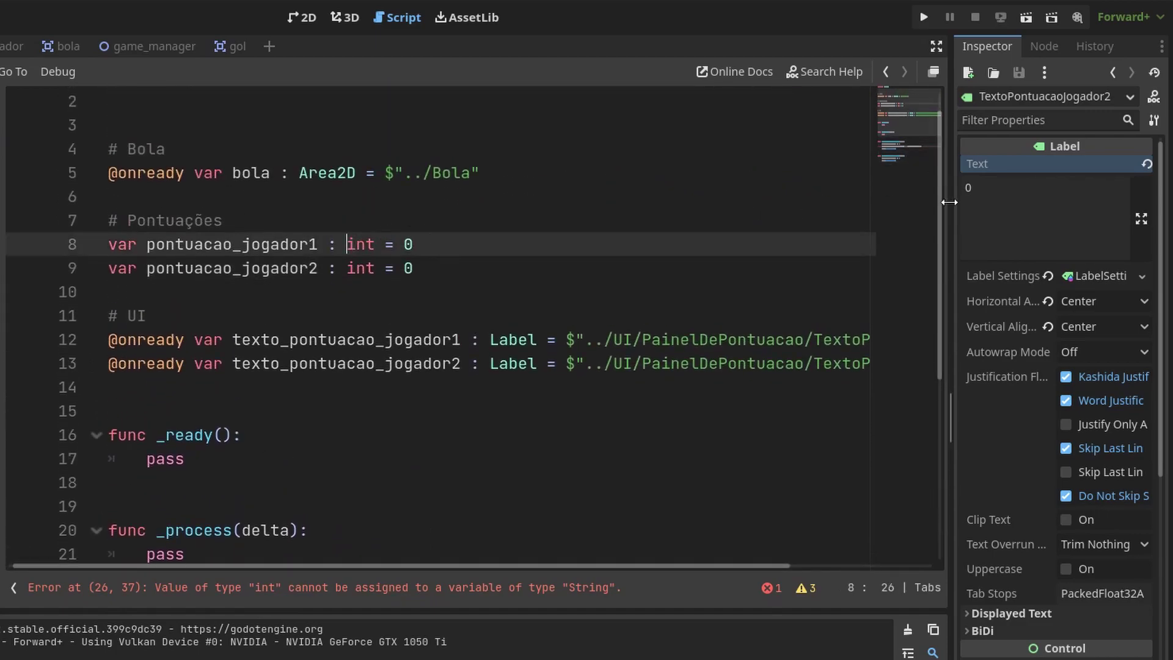
{"action": "mouse_move", "coordinate": [940, 199]}
{"action": "left_mouse_down"}
{"action": "mouse_move", "coordinate": [929, 269]}
{"action": "mouse_move", "coordinate": [938, 380]}
{"action": "left_mouse_up"}
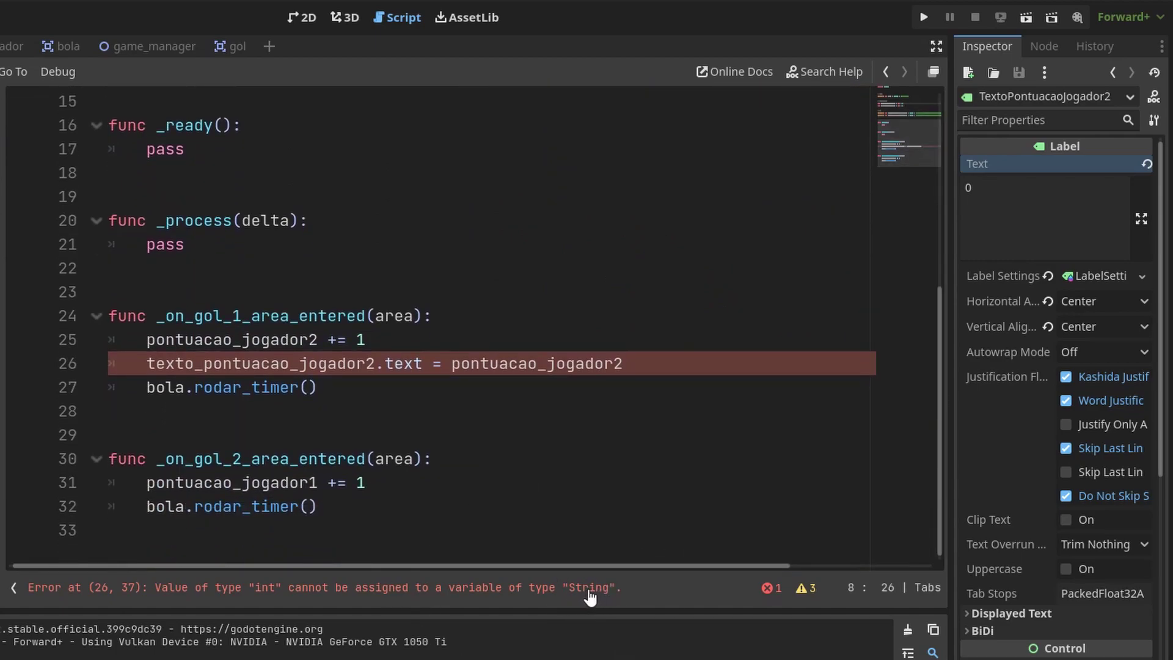
- Type a stray test string at the end of line 26, then delete it
{"action": "left_click_drag", "start_coordinate": [385, 364], "coordinate": [427, 363]}
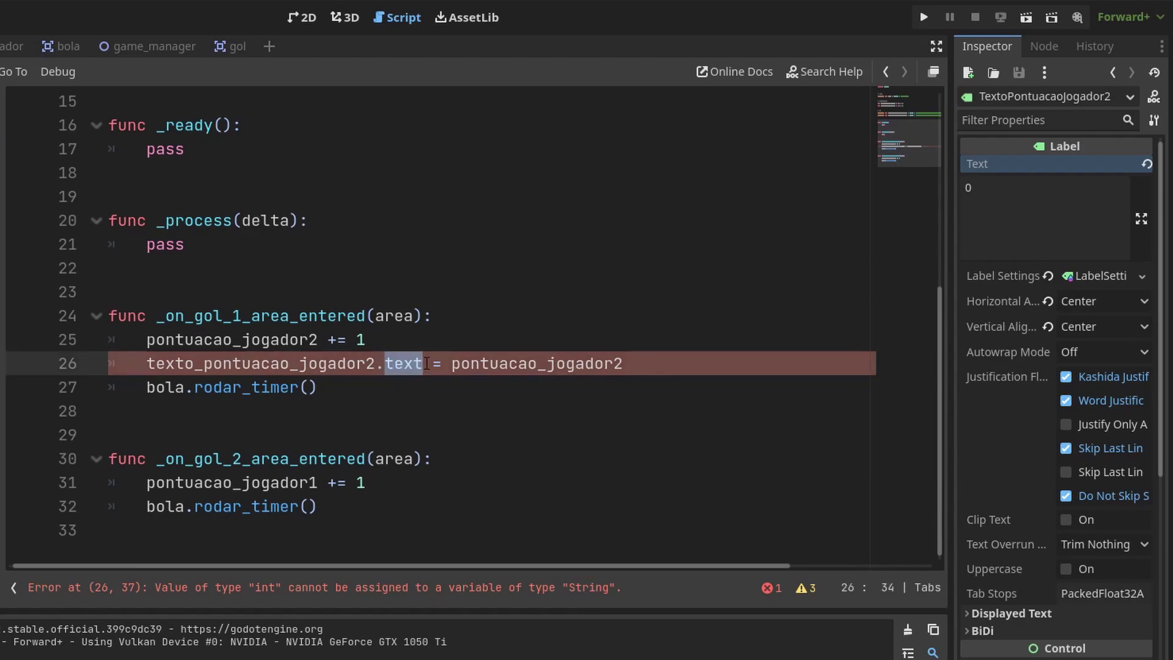
{"action": "left_click", "coordinate": [666, 364]}
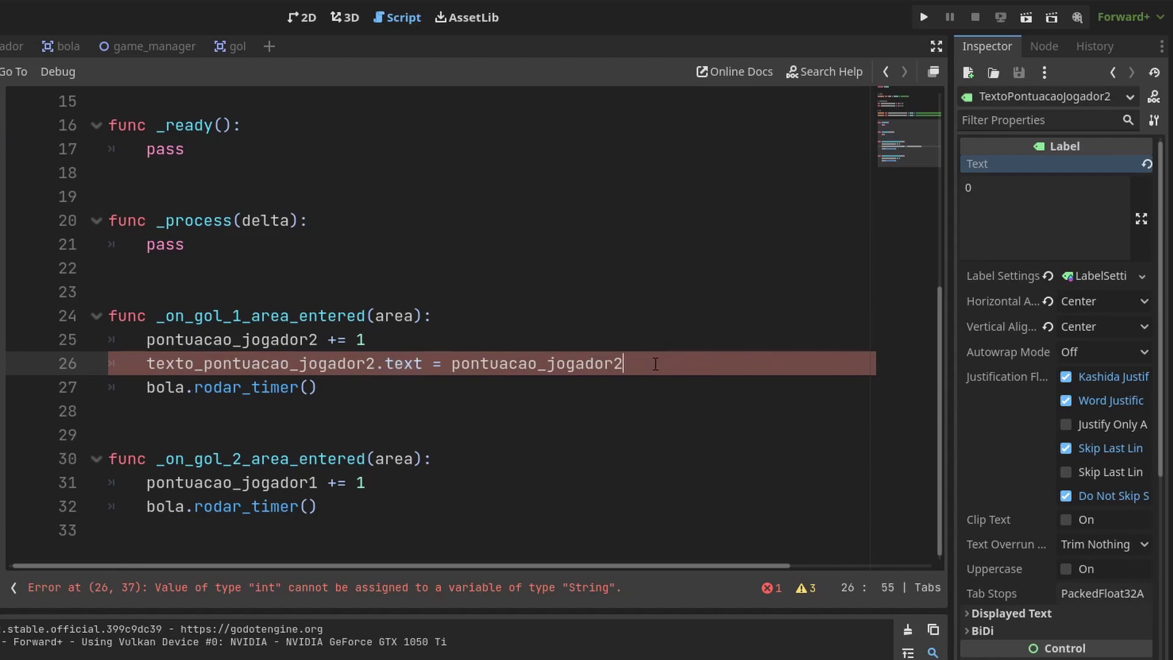
{"action": "type", "text": "\""}
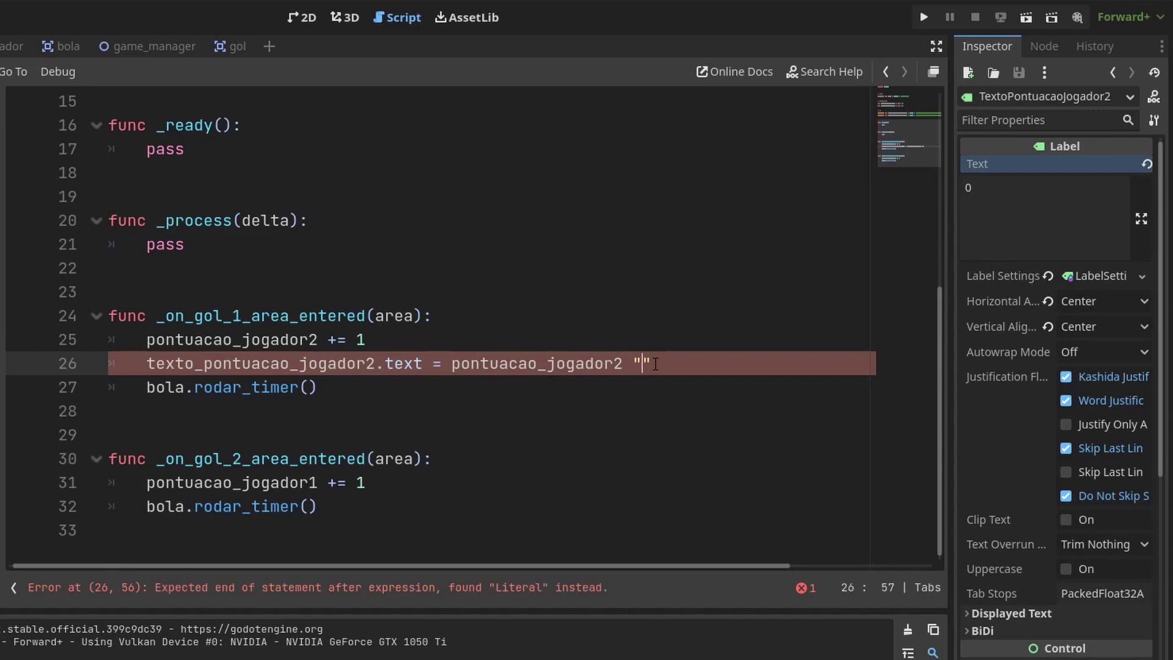
{"action": "type", "text": "udhfiuhdig"}
{"action": "type", "text": "u"}
{"action": "left_click_drag", "start_coordinate": [771, 364], "coordinate": [632, 364]}
{"action": "key", "text": "BackSpace"}
{"action": "key", "text": "BackSpace"}
- Wrap pontuacao_jogador2 on line 26 in double quotes
{"action": "double_click", "coordinate": [571, 365]}
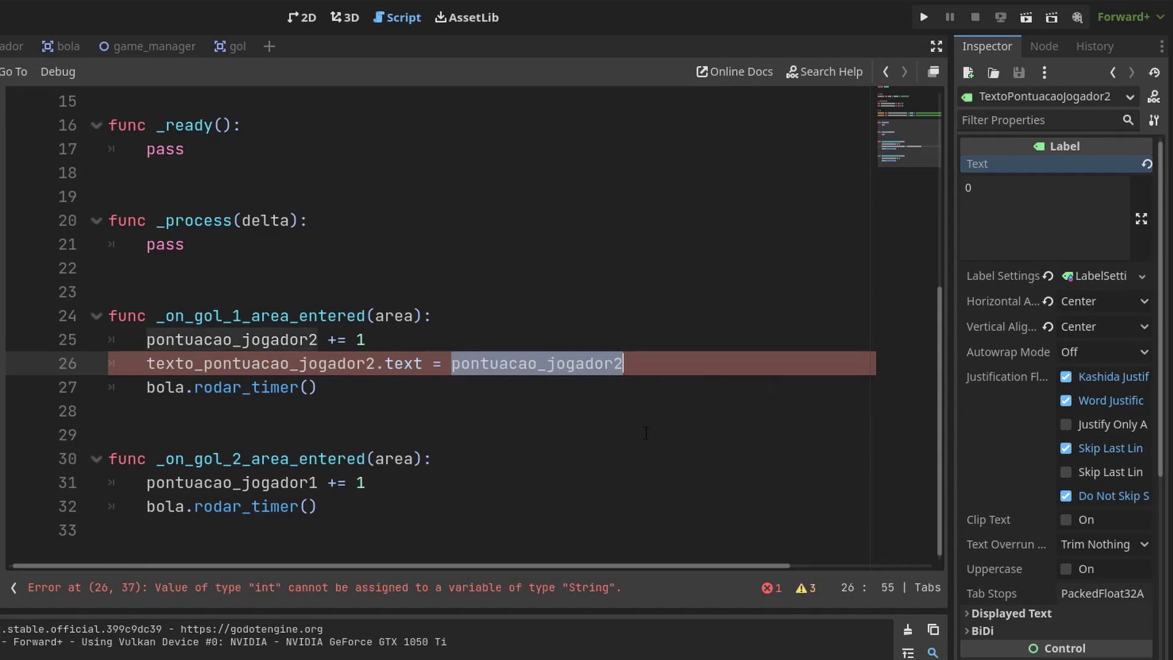
{"action": "left_click", "coordinate": [595, 364]}
{"action": "left_click", "coordinate": [452, 363]}
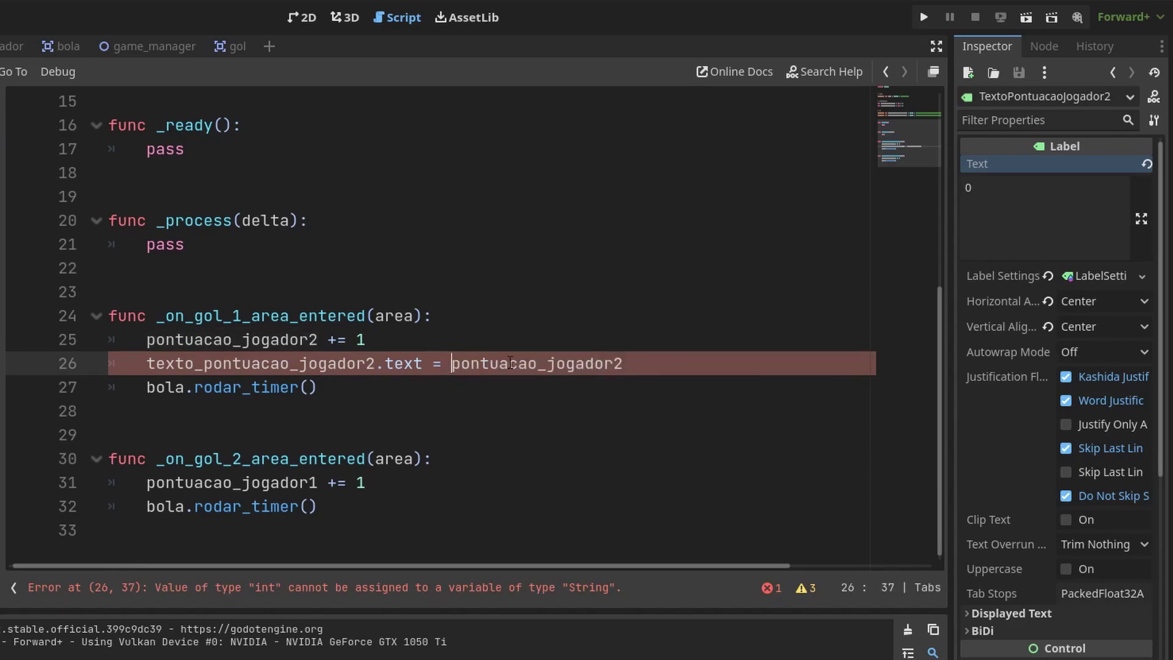
{"action": "type", "text": "\""}
{"action": "left_click", "coordinate": [642, 363]}
{"action": "type", "text": "\""}
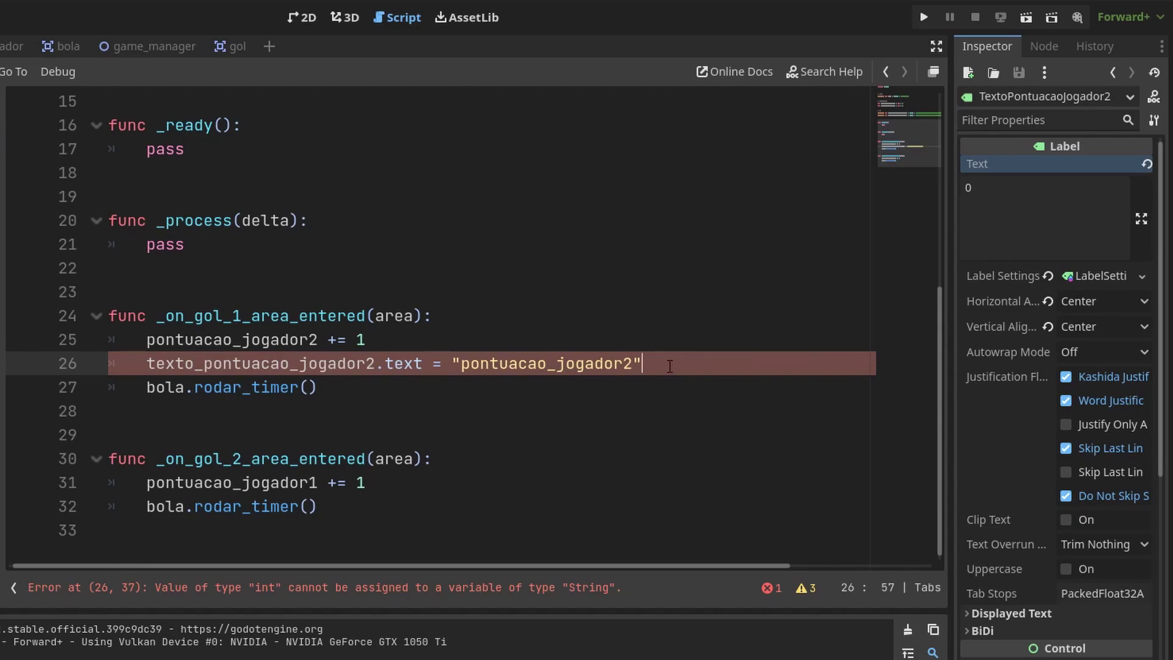
{"action": "left_click_drag", "start_coordinate": [669, 367], "coordinate": [451, 366]}
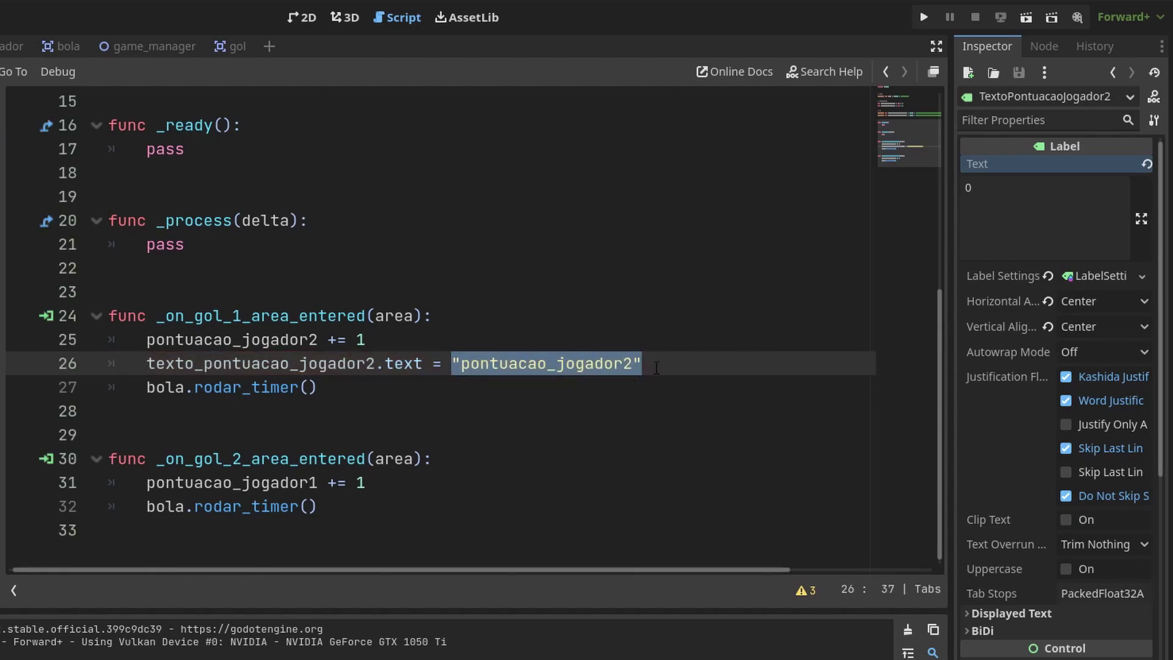
{"action": "key", "text": "Right"}
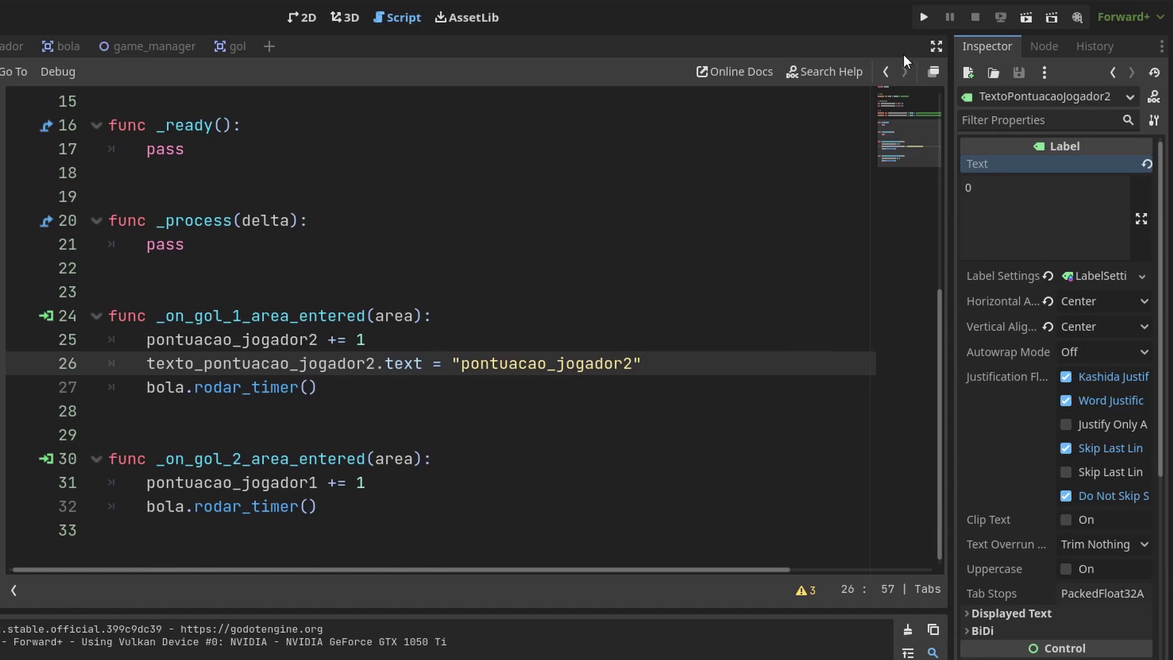
{"action": "left_click", "coordinate": [923, 17]}
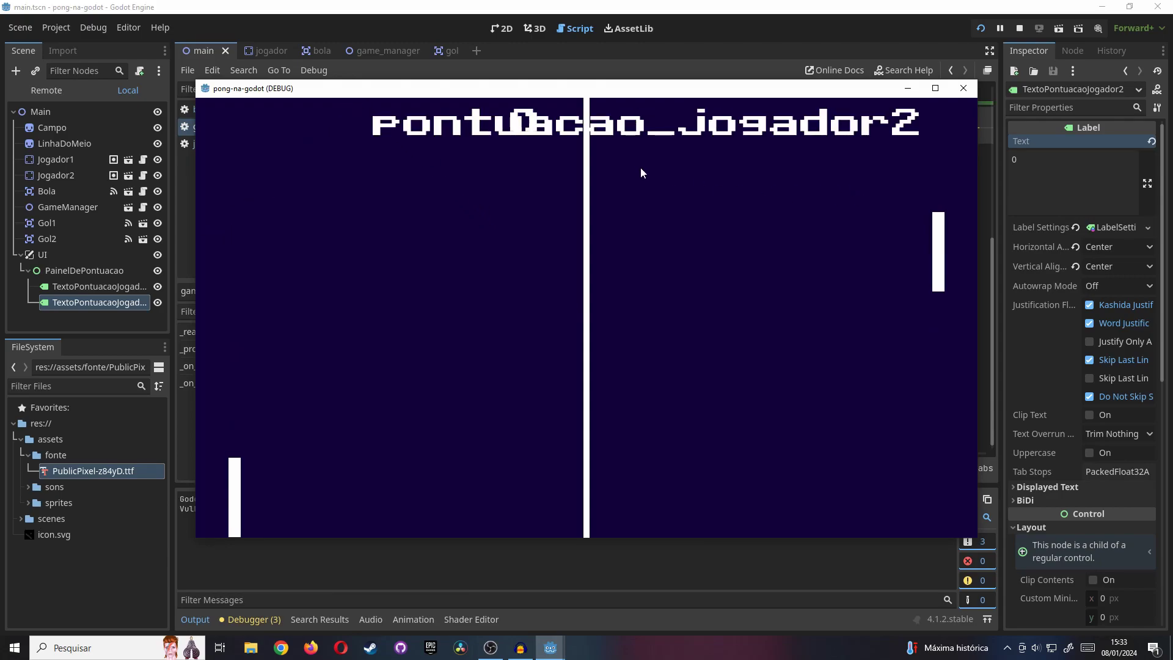
{"action": "key", "text": "w"}
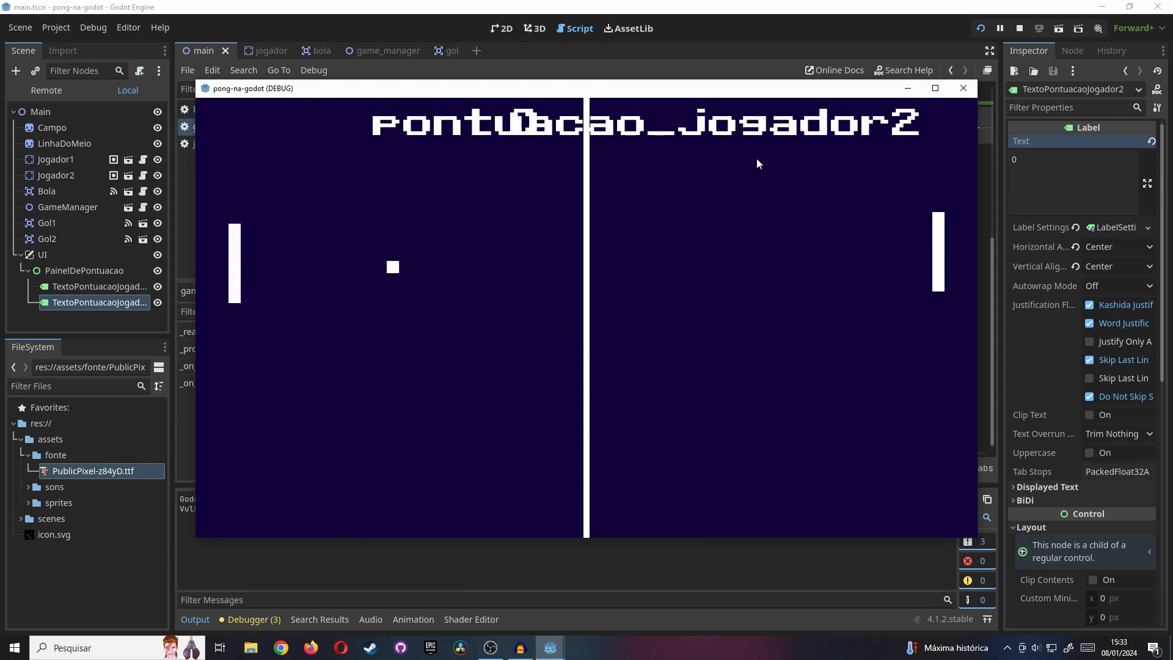
{"action": "key", "text": "s"}
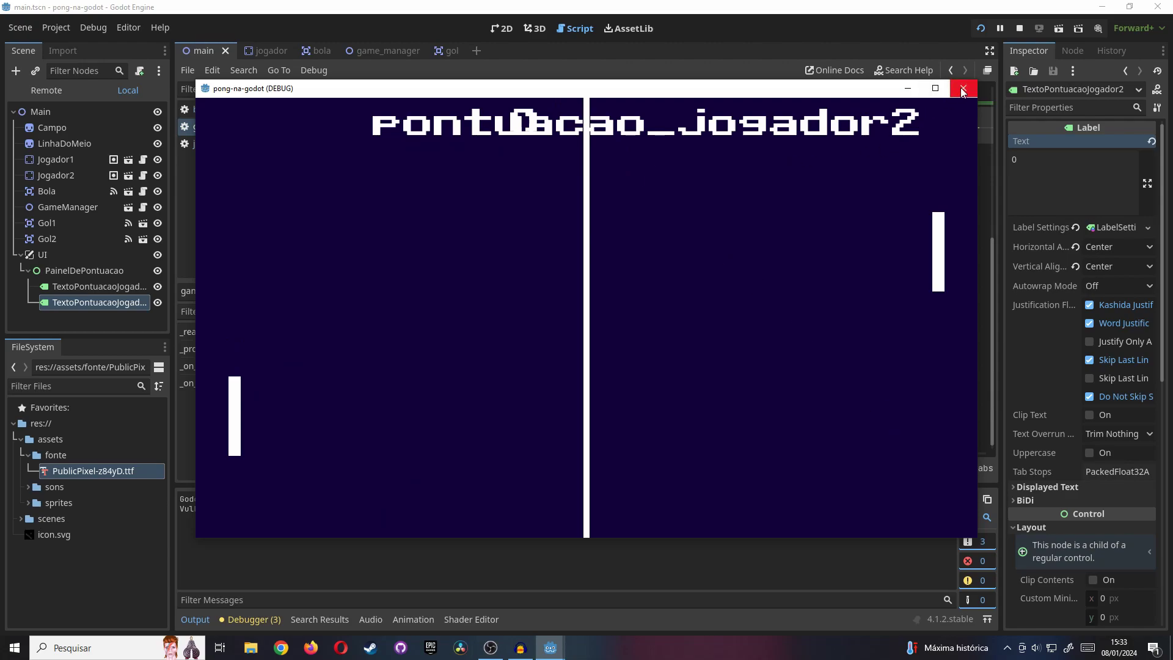
{"action": "left_click", "coordinate": [963, 91]}
{"action": "left_click_drag", "start_coordinate": [808, 364], "coordinate": [637, 364]}
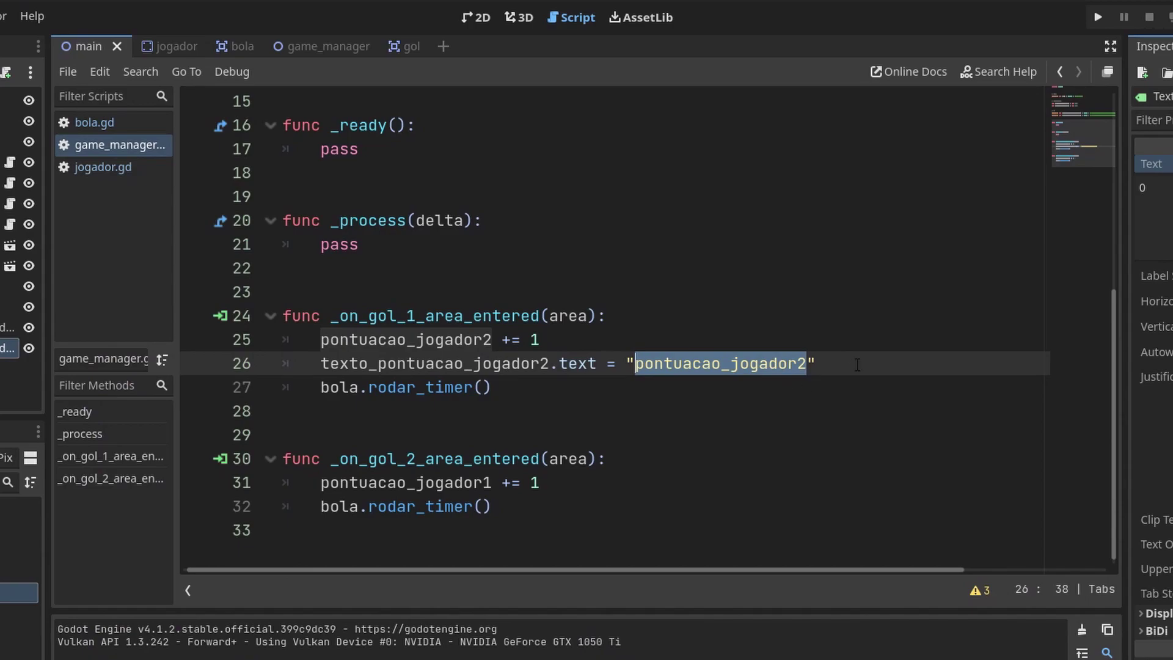
- Replace the quotes on line 26 so it reads texto_pontuacao_jogador2.text = str(pontuacao_jogador2)
{"action": "key", "text": "Left"}
{"action": "key", "text": "BackSpace"}
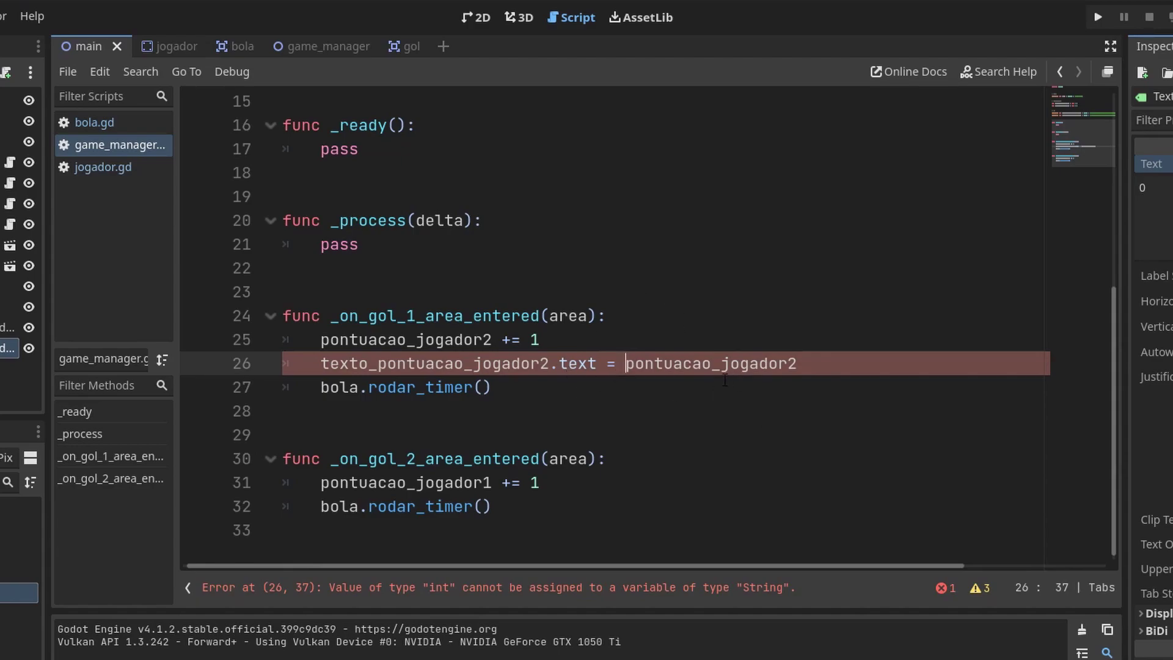
{"action": "type", "text": "str"}
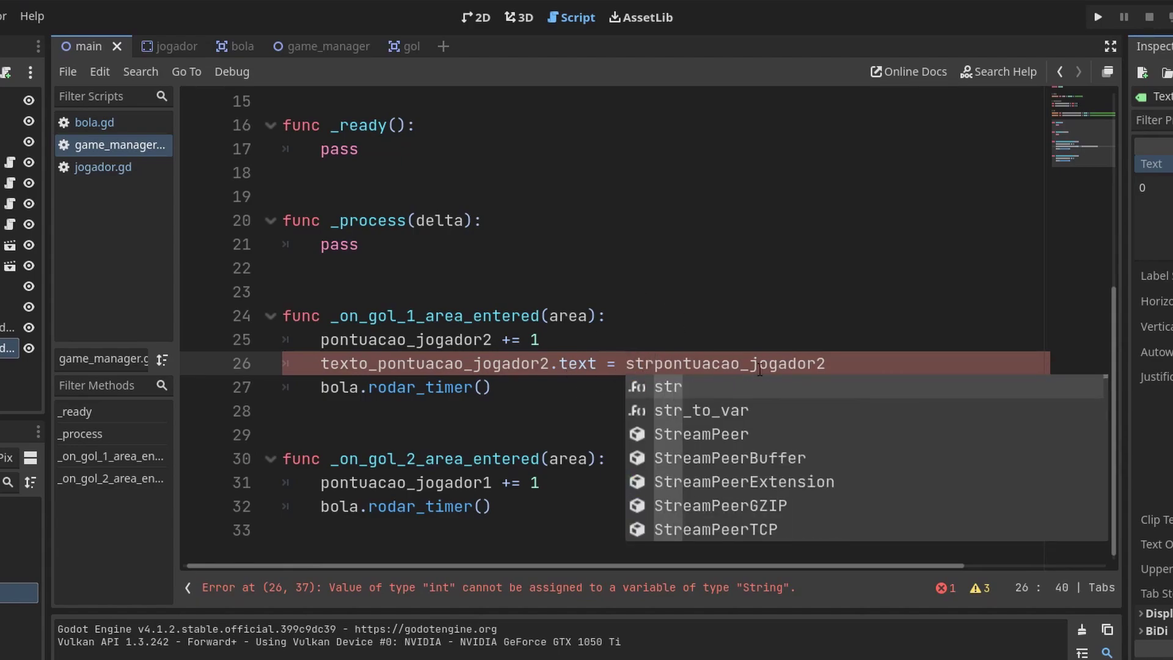
{"action": "key", "text": "Escape"}
{"action": "type", "text": "("}
{"action": "key", "text": "End"}
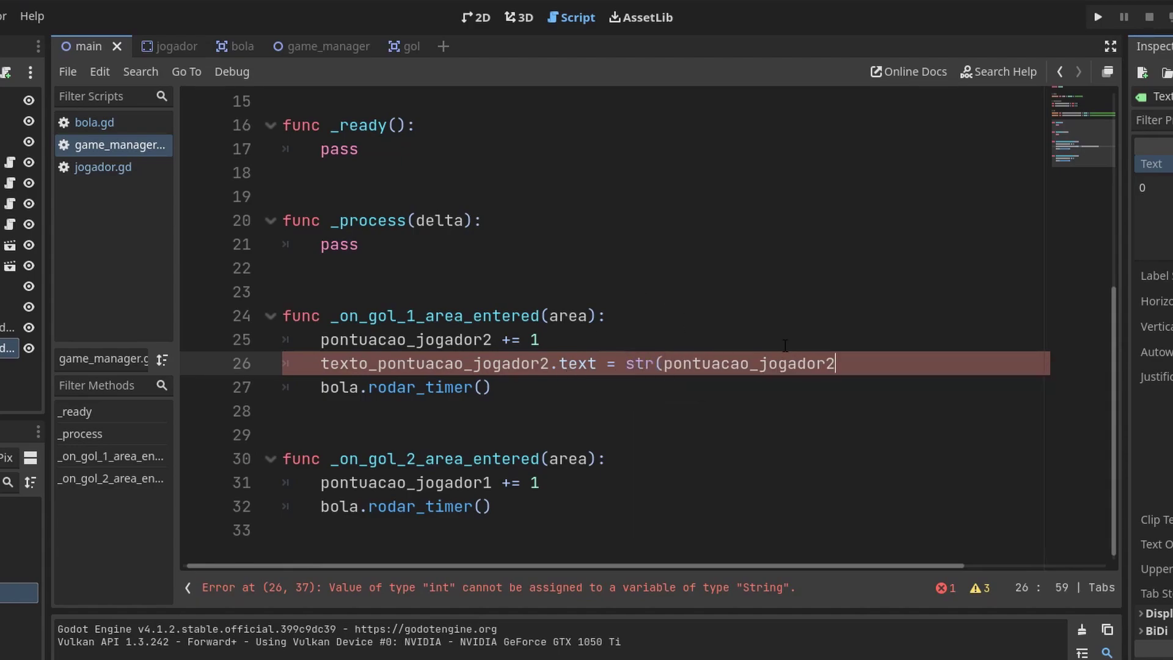
{"action": "type", "text": ")"}
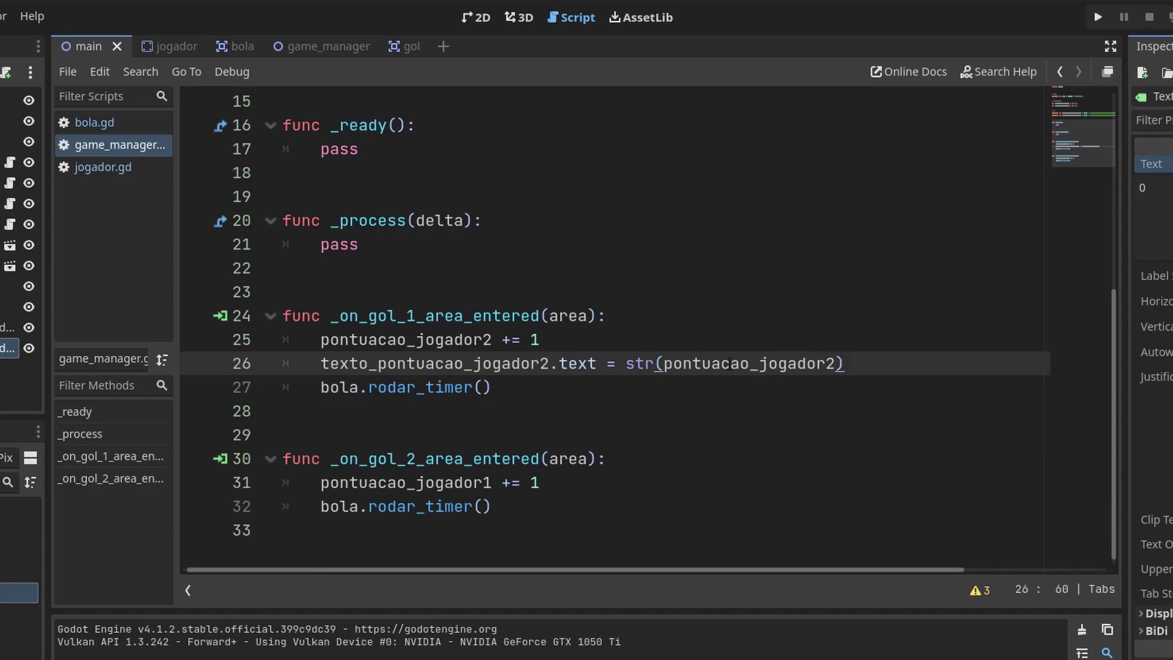
{"action": "left_click_drag", "start_coordinate": [597, 365], "coordinate": [552, 365]}
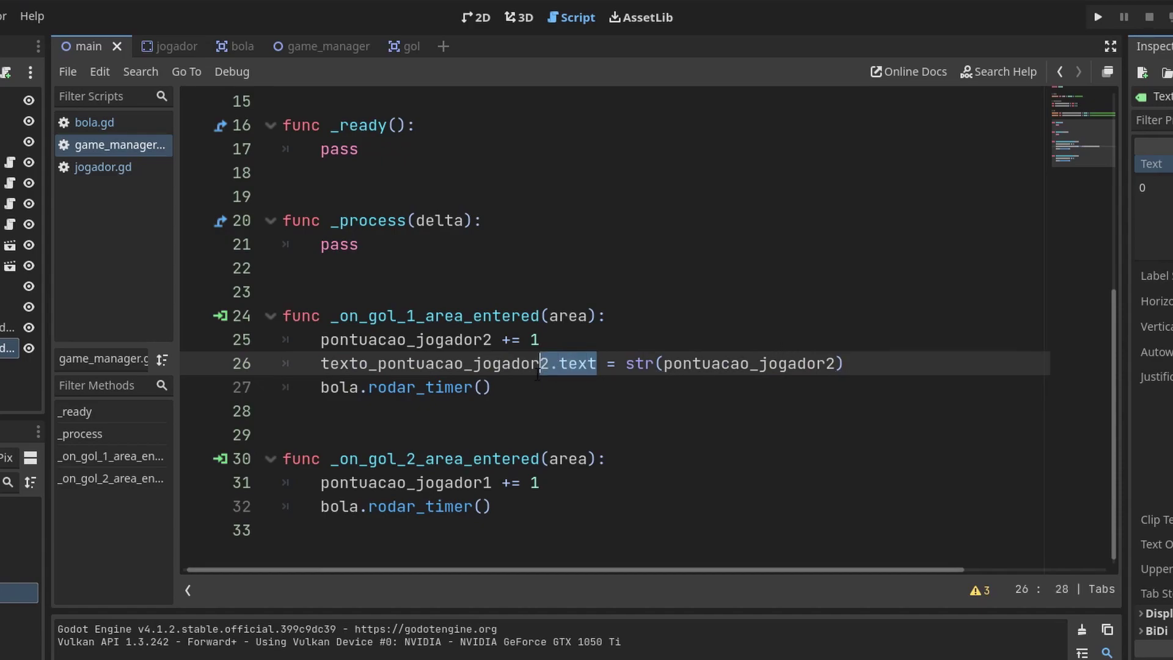
{"action": "left_click", "coordinate": [648, 362]}
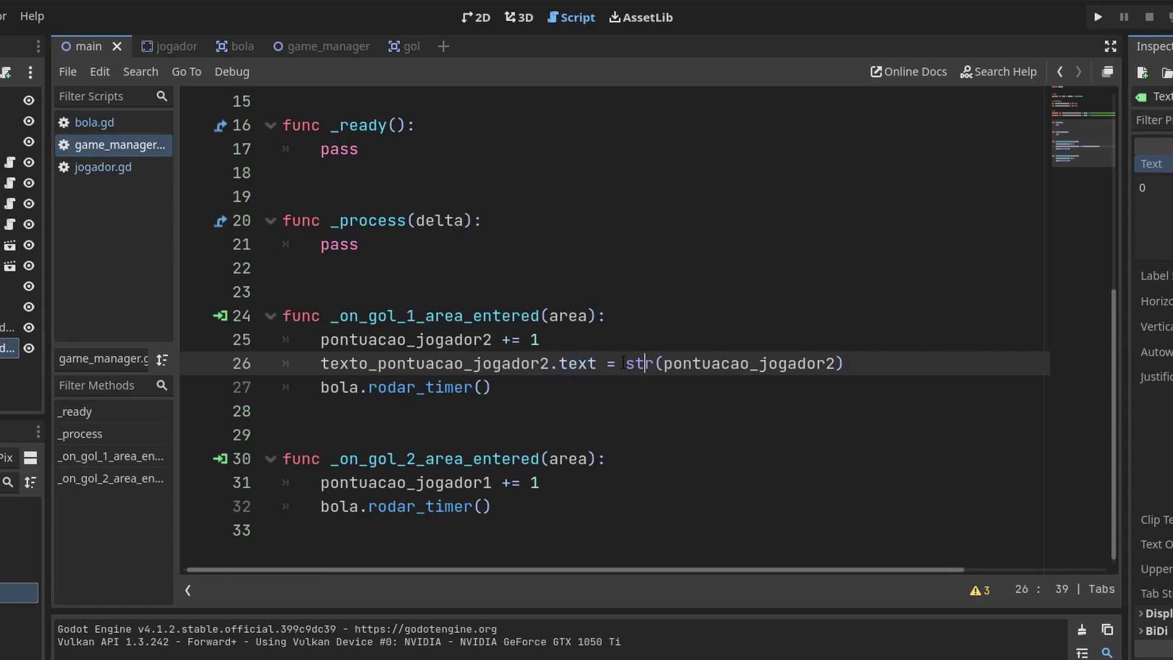
{"action": "left_click_drag", "start_coordinate": [664, 363], "coordinate": [835, 364]}
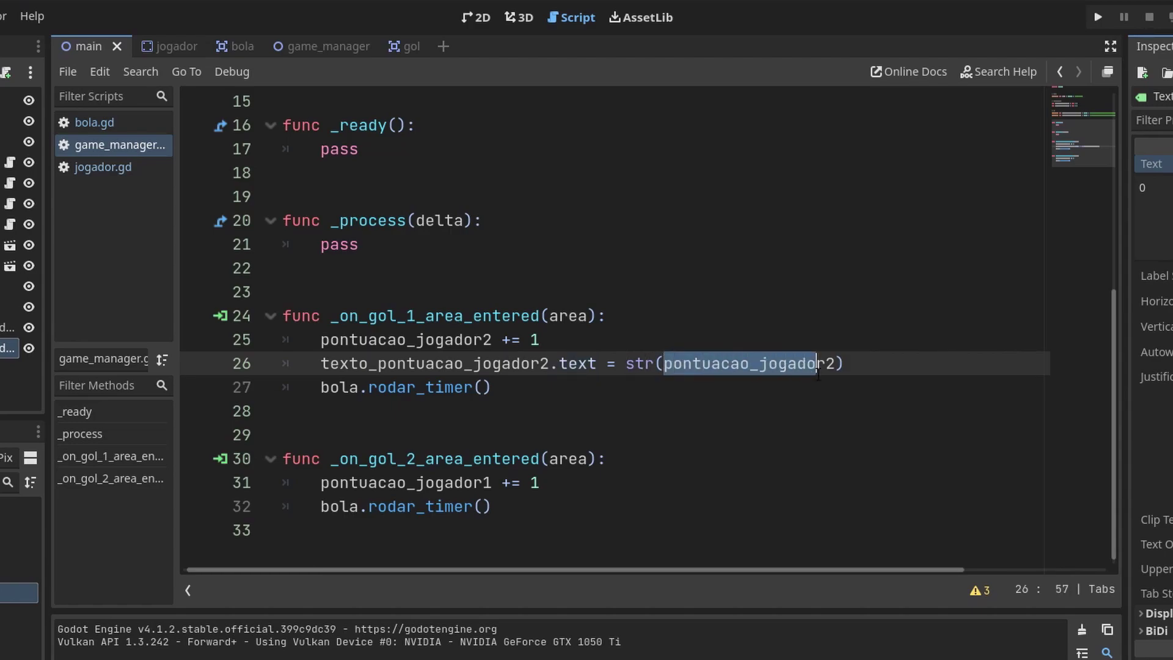
{"action": "left_click", "coordinate": [858, 361]}
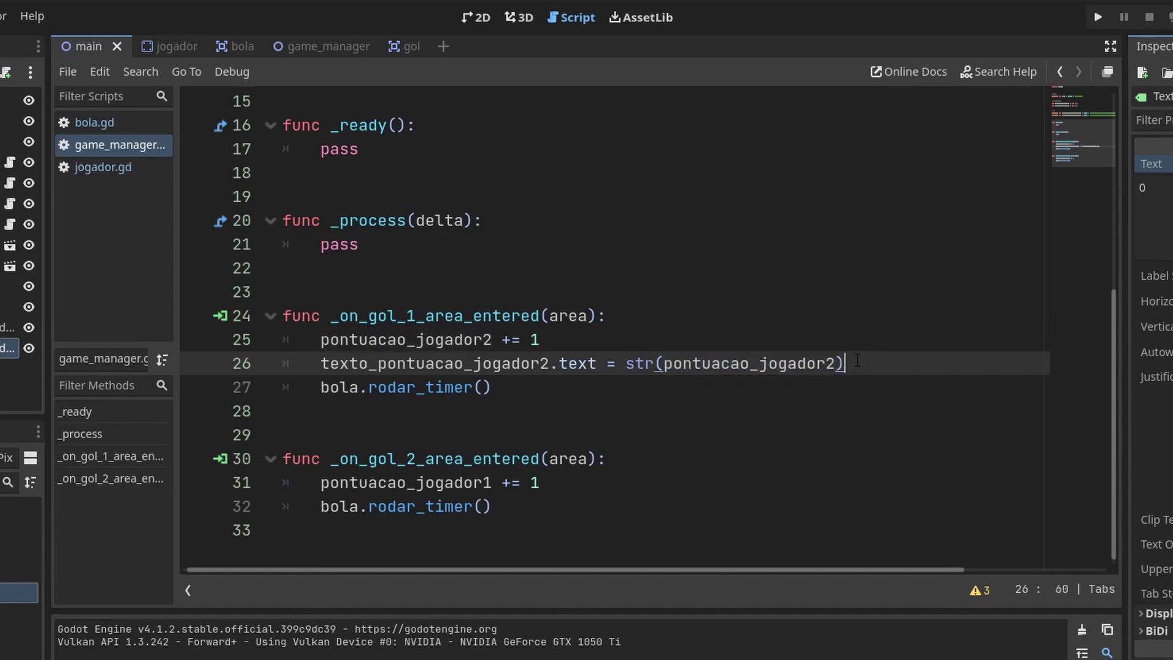
{"action": "left_click_drag", "start_coordinate": [847, 364], "coordinate": [621, 366]}
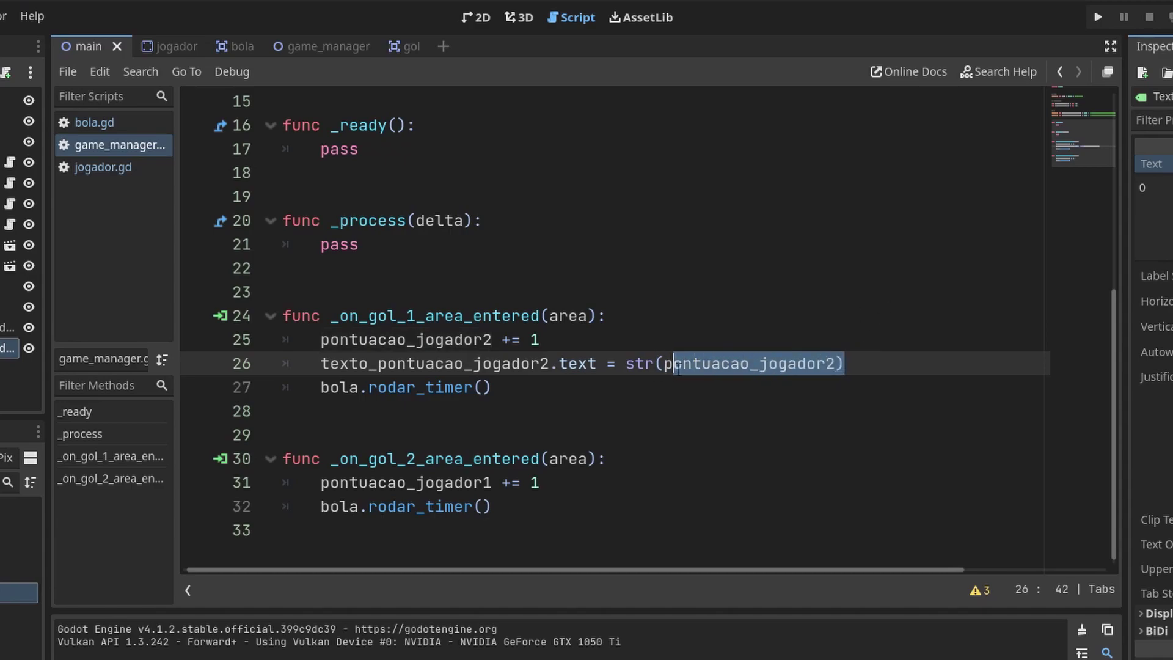
{"action": "left_click", "coordinate": [633, 365]}
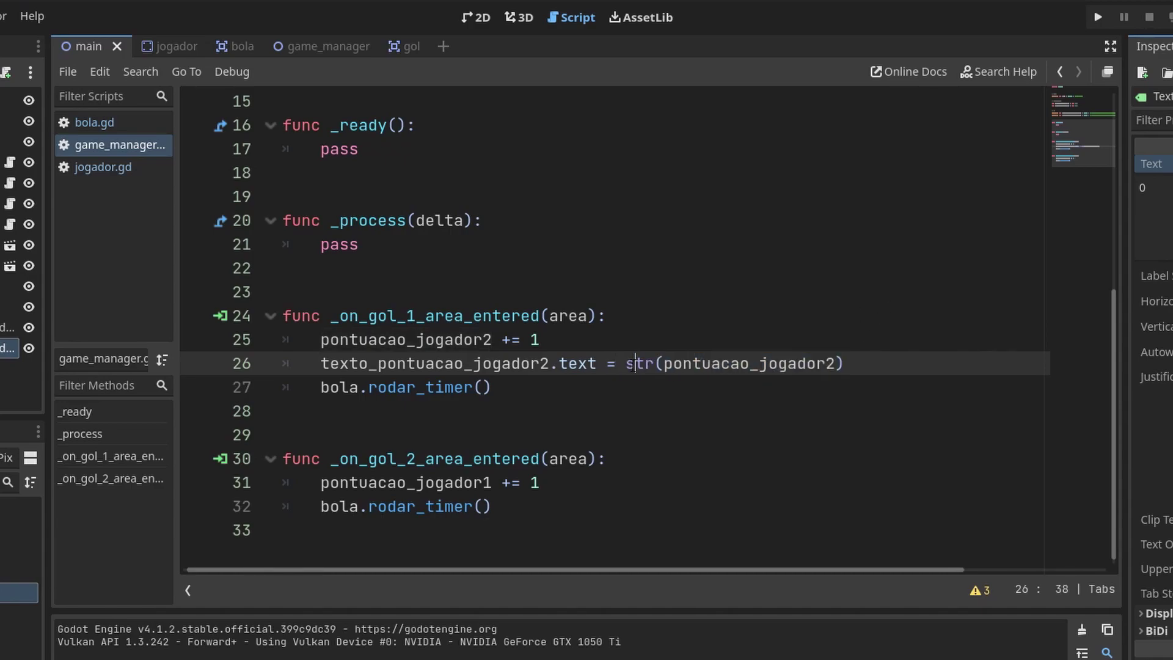
{"action": "double_click", "coordinate": [674, 363]}
{"action": "double_click", "coordinate": [636, 361]}
{"action": "left_click_drag", "start_coordinate": [836, 363], "coordinate": [665, 364]}
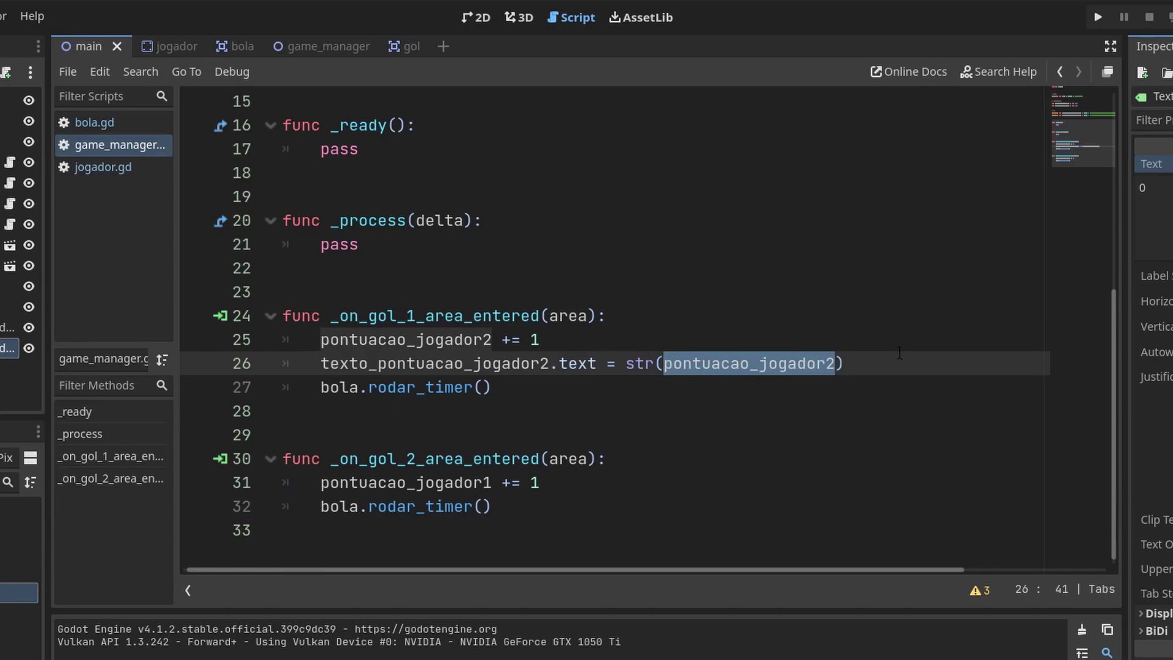
{"action": "left_click", "coordinate": [859, 365]}
{"action": "left_click_drag", "start_coordinate": [858, 366], "coordinate": [629, 370]}
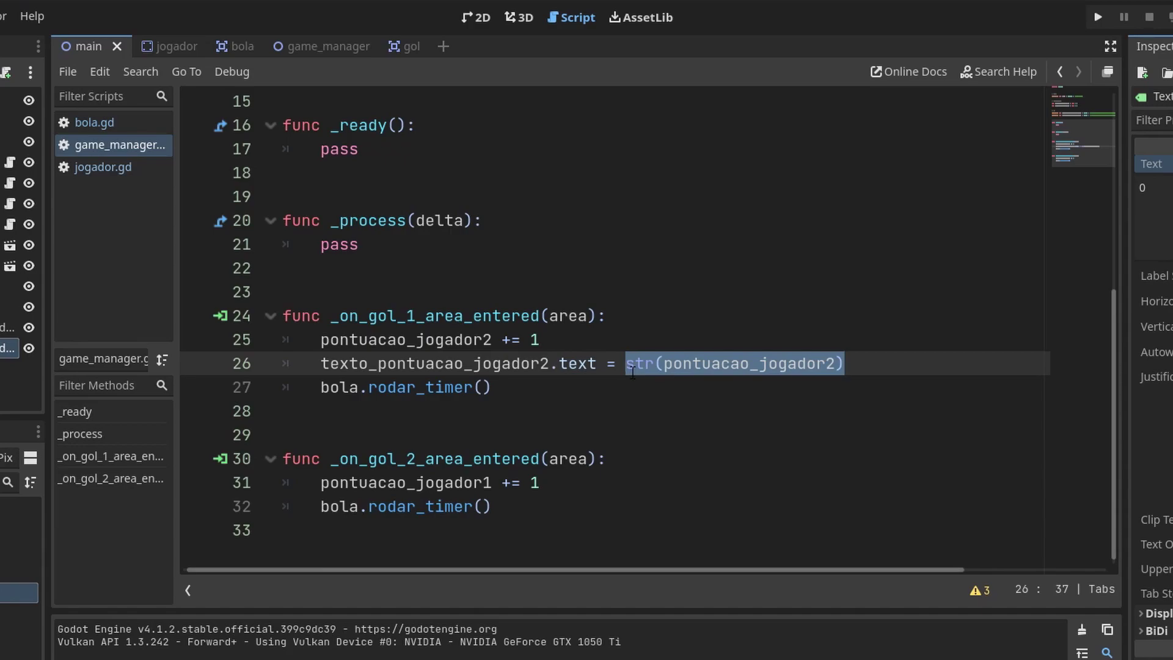
{"action": "left_click_drag", "start_coordinate": [319, 363], "coordinate": [552, 364]}
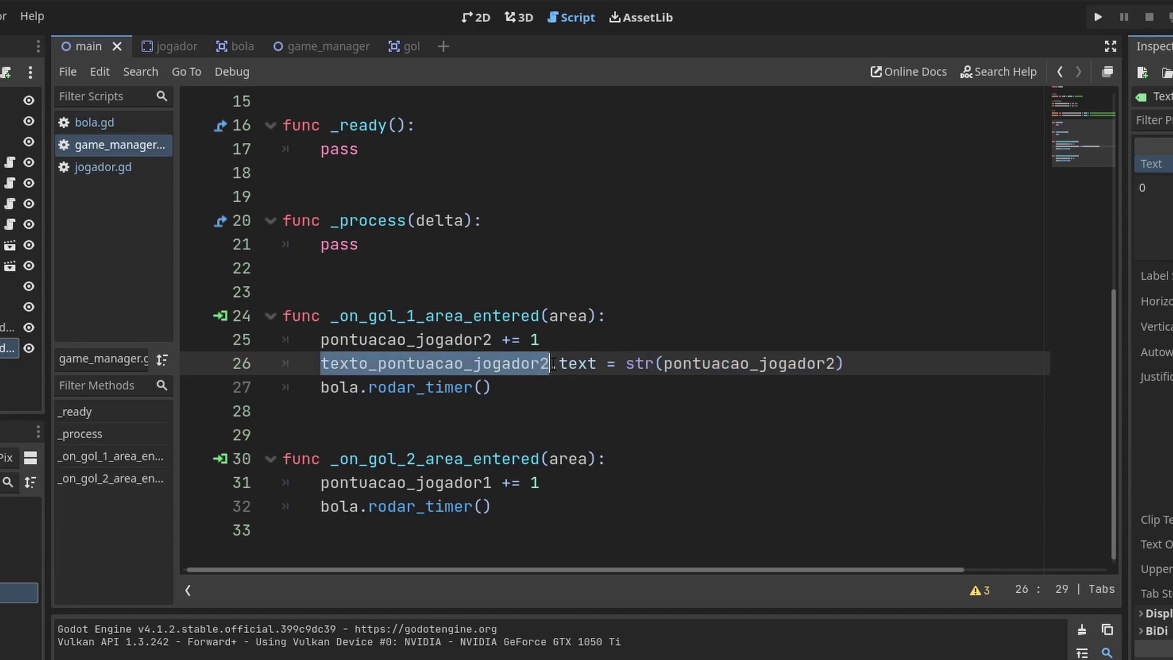
{"action": "left_click", "coordinate": [582, 482]}
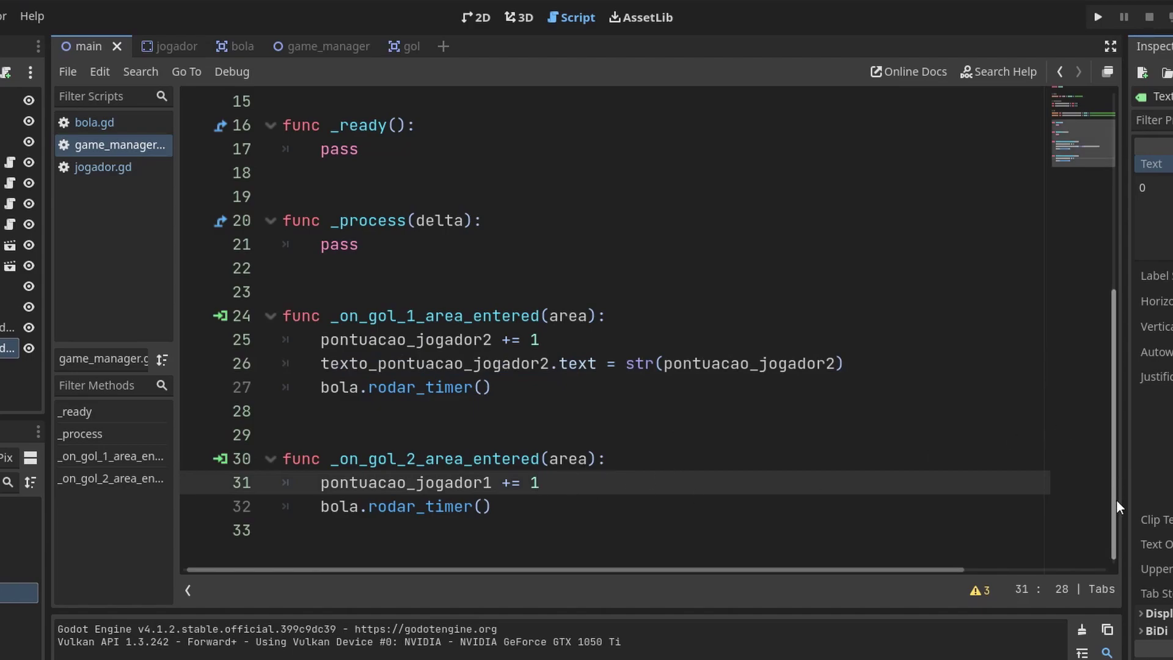
- Add the line texto_pontuacao_jogador1.text = str(pontuacao_jogador1) to the goal-2 handler
{"action": "key", "text": "Return"}
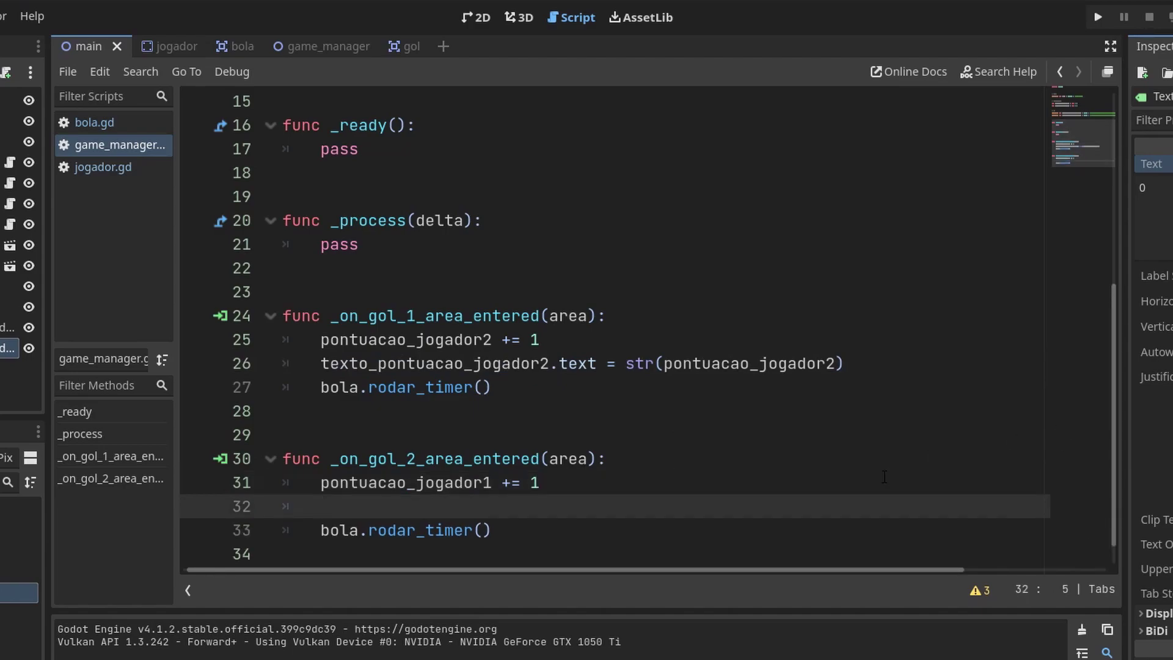
{"action": "type", "text": "text"}
{"action": "type", "text": "o"}
{"action": "key", "text": "Return"}
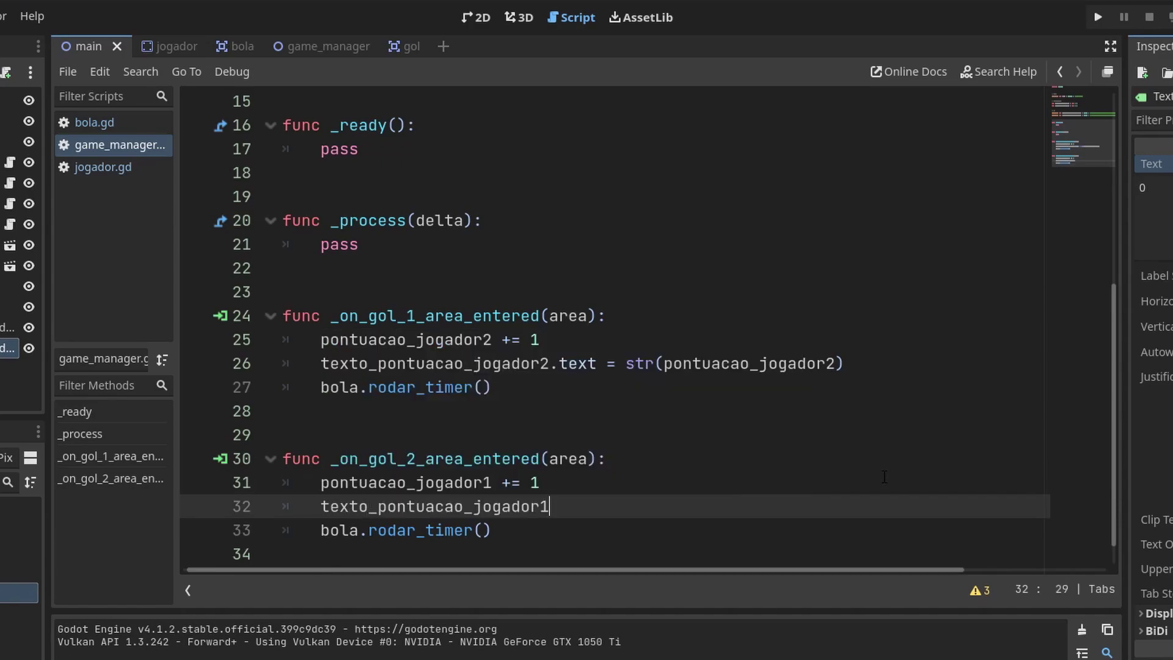
{"action": "type", "text": "text"}
{"action": "key", "text": "Escape"}
{"action": "type", "text": "= "}
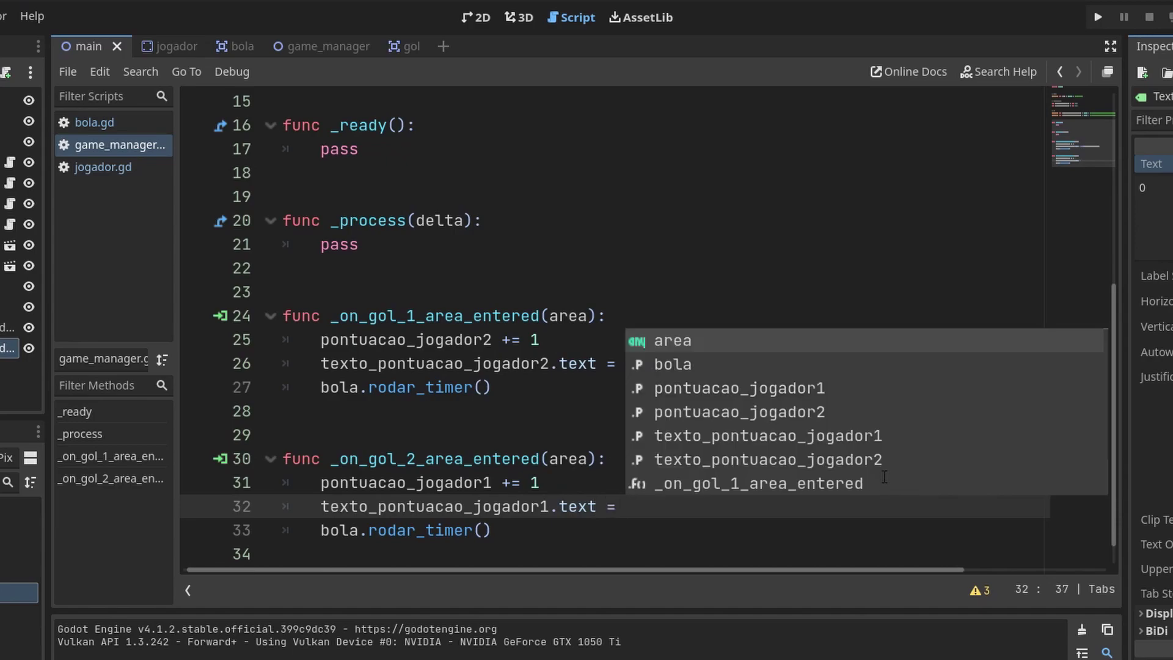
{"action": "type", "text": "st"}
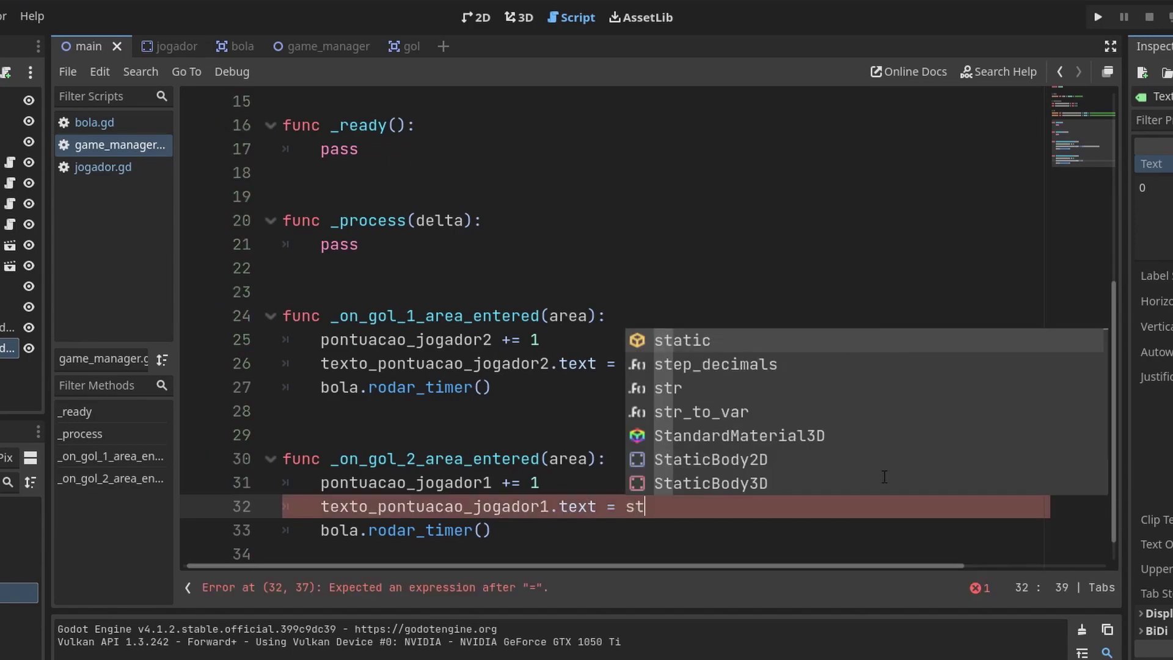
{"action": "type", "text": "r"}
{"action": "key", "text": "Return"}
{"action": "type", "text": "pon"}
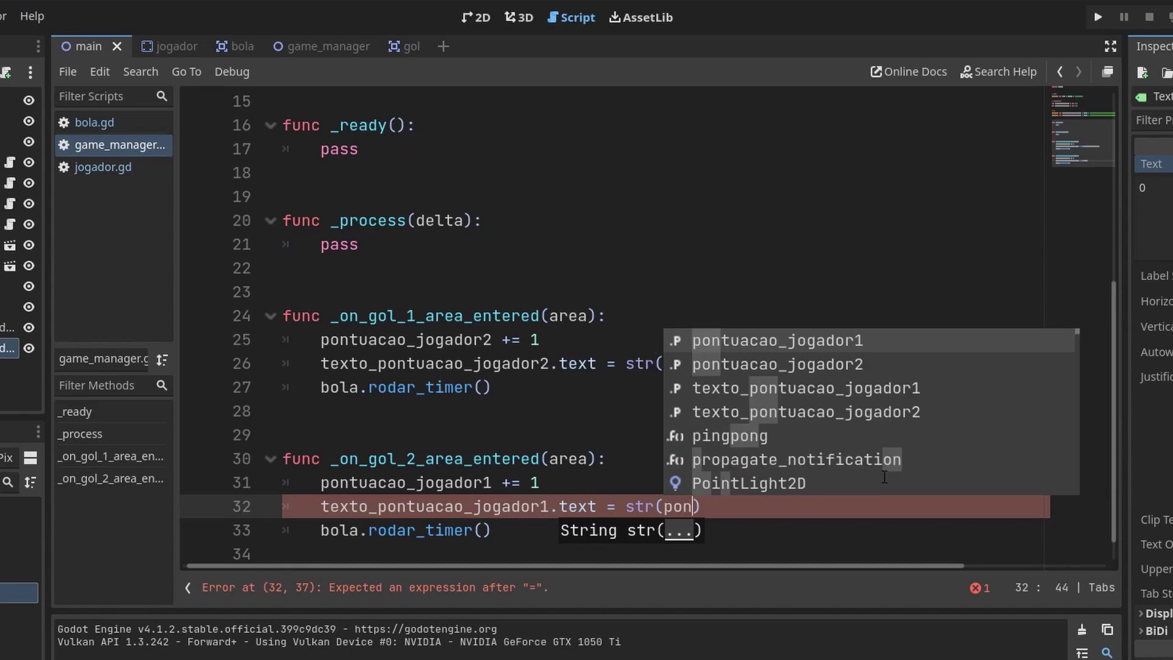
{"action": "type", "text": "tu"}
{"action": "key", "text": "Return"}
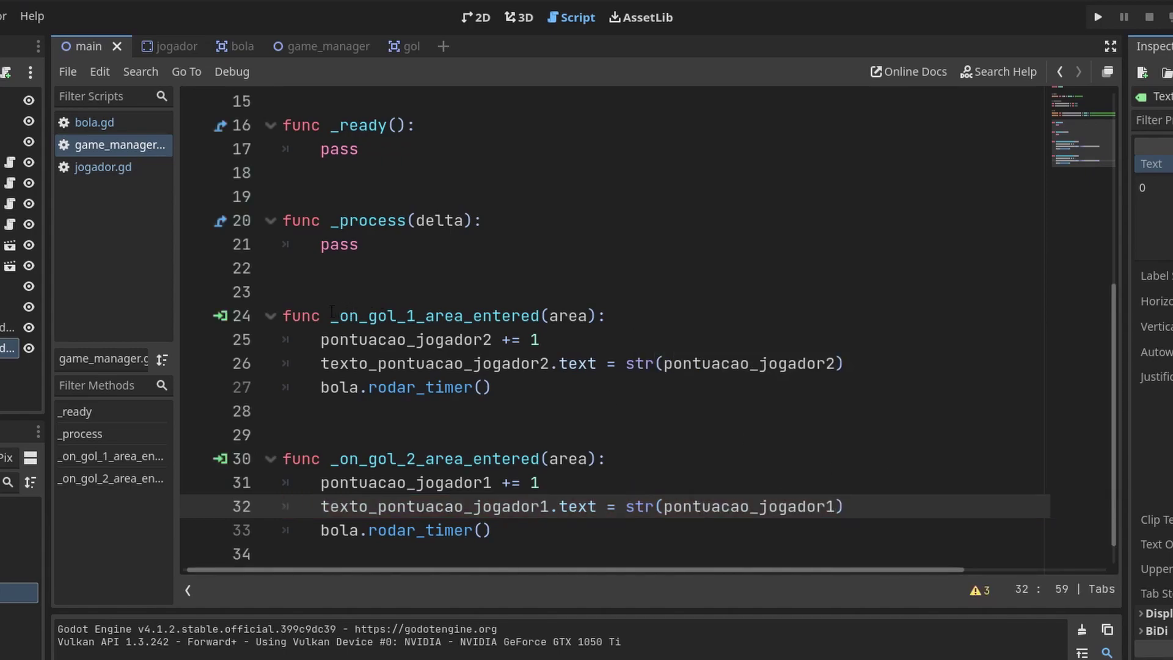
- Review both goal handlers' score increments and label updates, then save the script
{"action": "left_click_drag", "start_coordinate": [331, 315], "coordinate": [473, 316]}
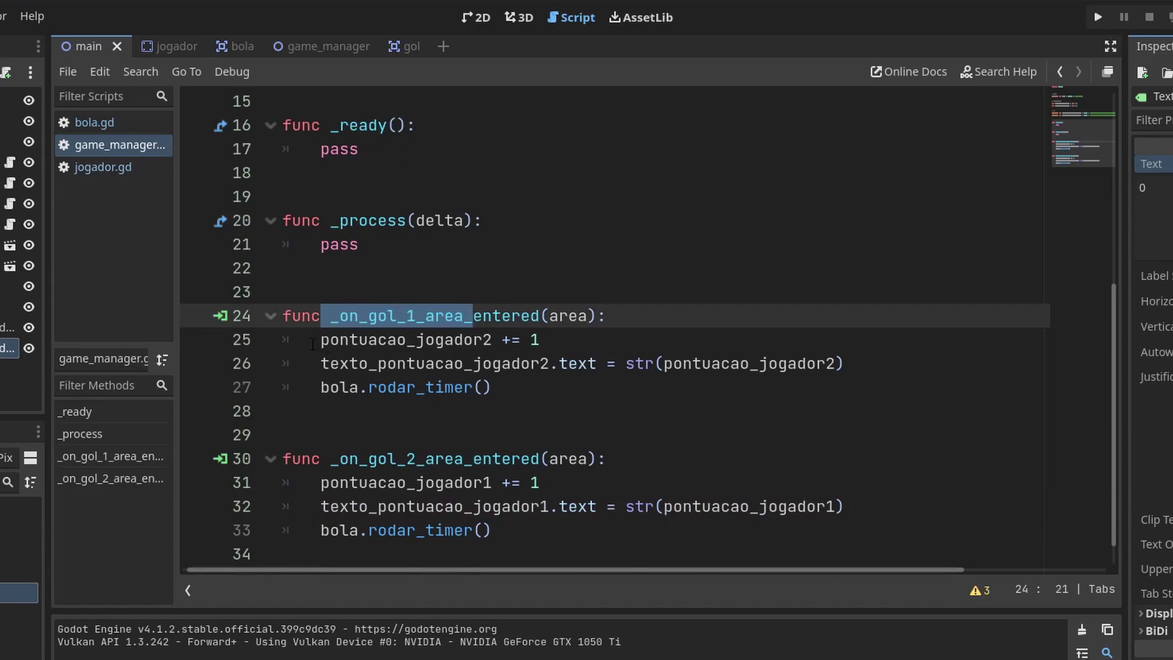
{"action": "left_click_drag", "start_coordinate": [313, 345], "coordinate": [581, 347]}
{"action": "left_click_drag", "start_coordinate": [853, 363], "coordinate": [305, 361]}
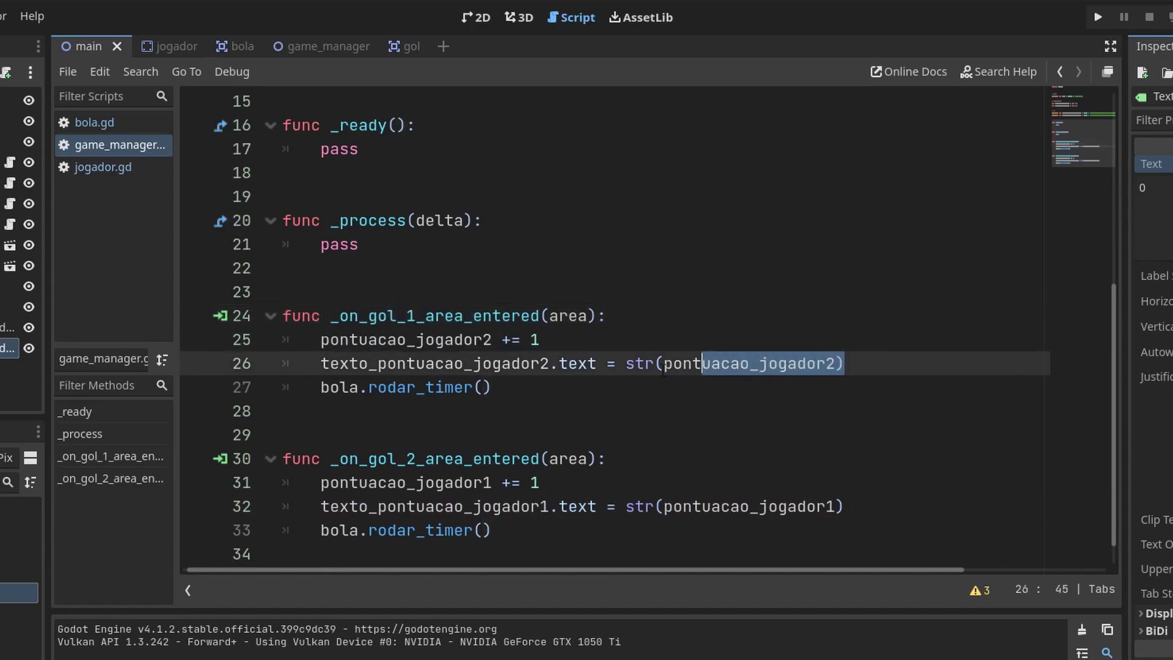
{"action": "left_click_drag", "start_coordinate": [320, 459], "coordinate": [468, 457]}
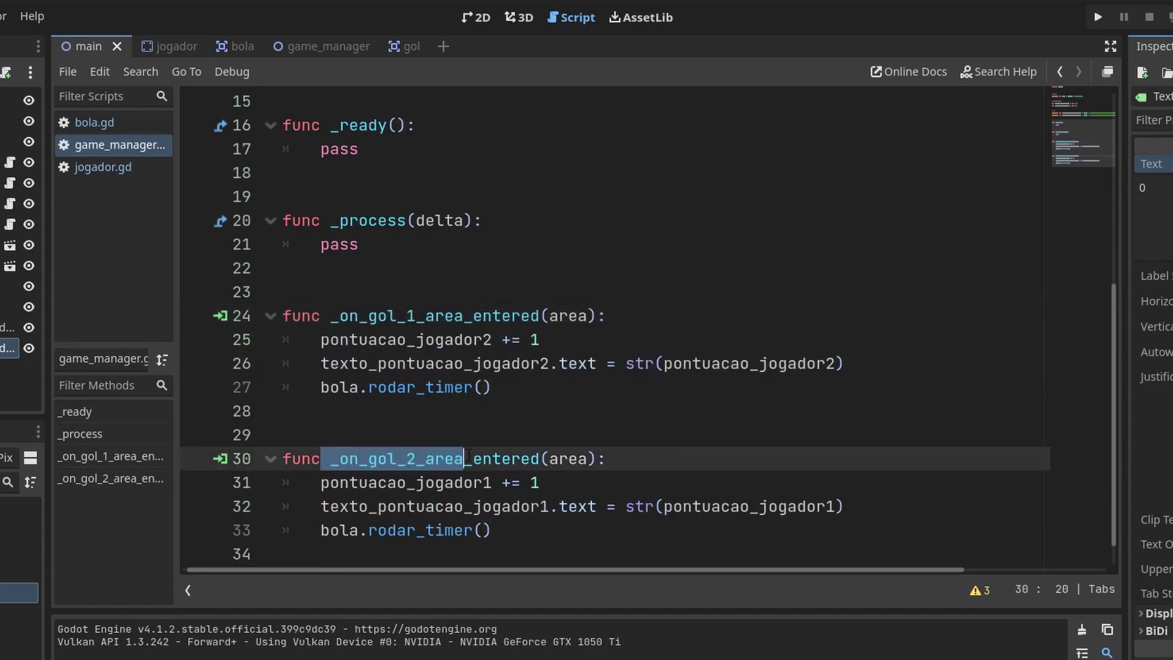
{"action": "left_click_drag", "start_coordinate": [322, 484], "coordinate": [561, 486]}
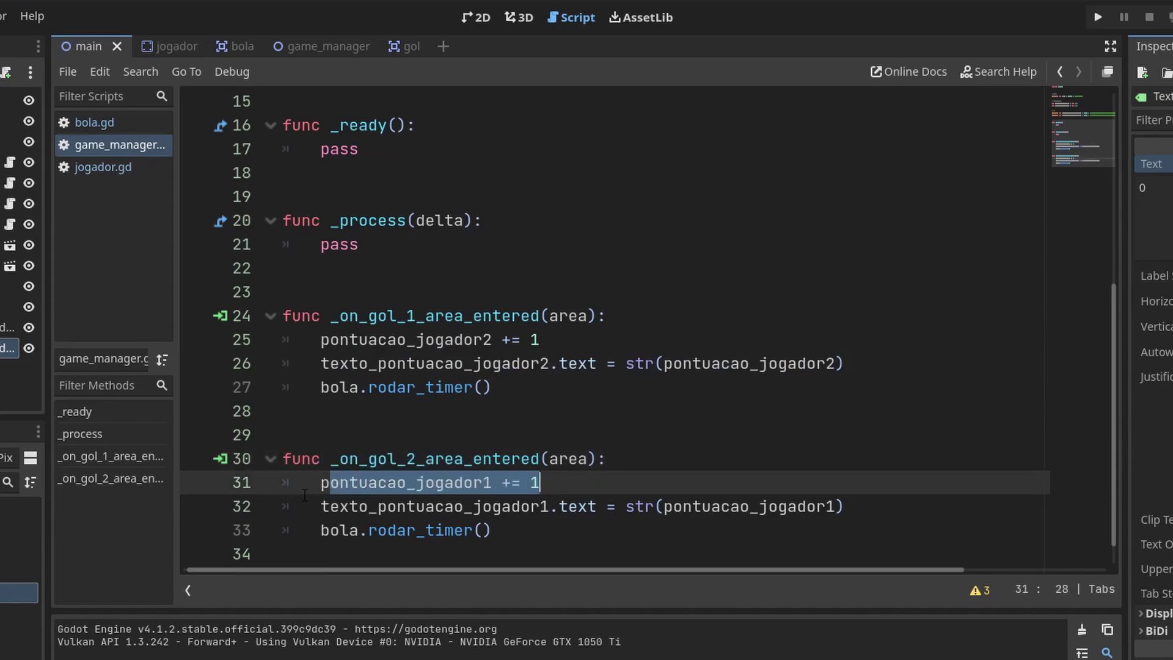
{"action": "left_click_drag", "start_coordinate": [320, 507], "coordinate": [850, 507]}
{"action": "left_click", "coordinate": [891, 508]}
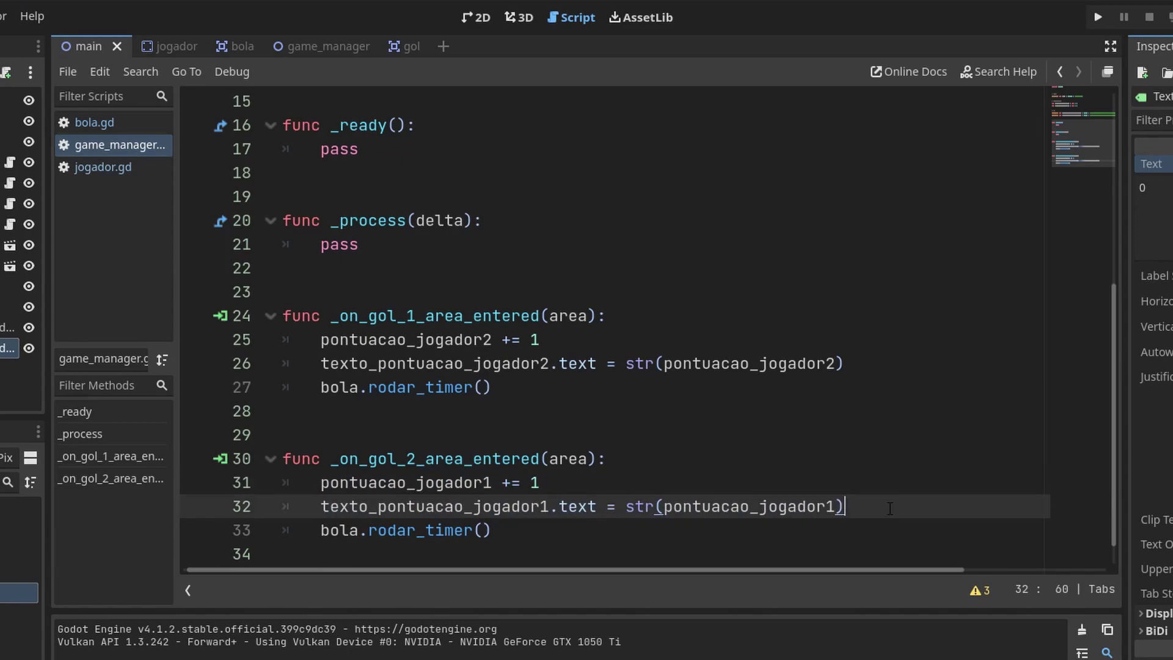
{"action": "key", "text": "ctrl+s"}
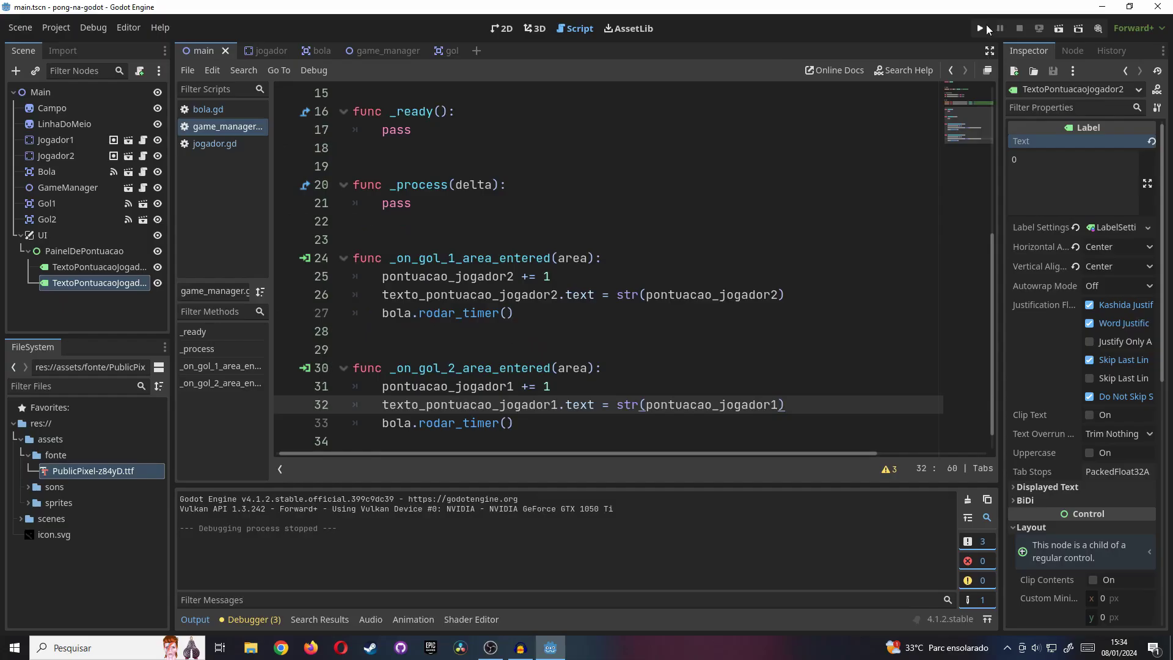
- Run the project and play with W/S and the arrow keys until the score reaches 3 to 3
{"action": "left_click", "coordinate": [986, 29]}
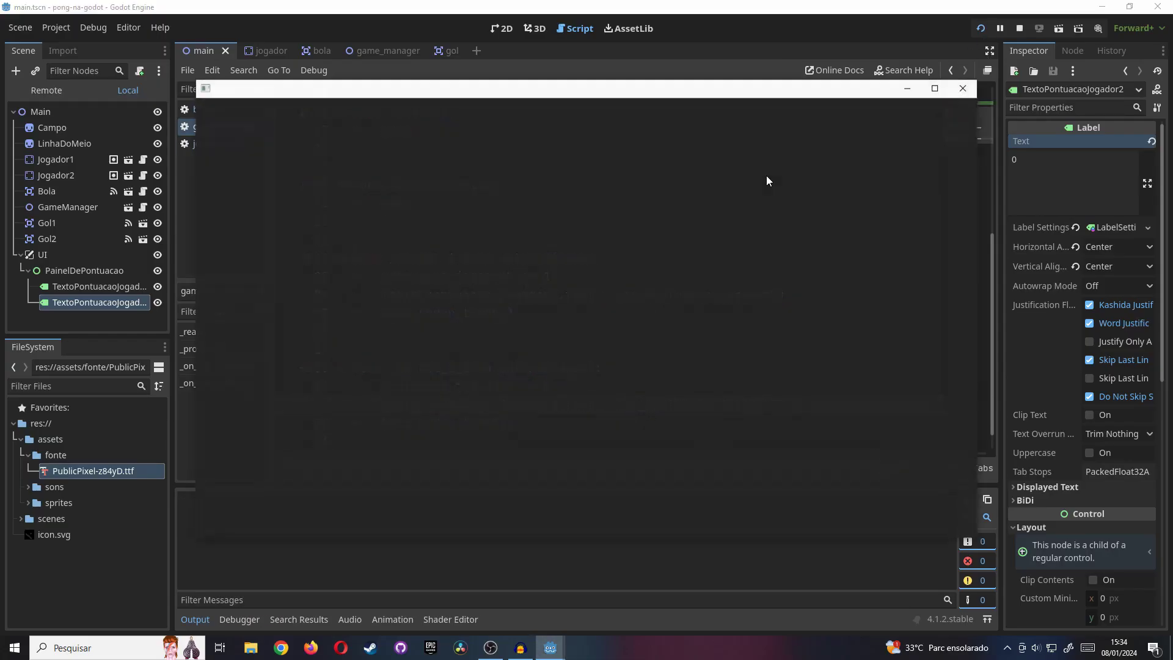
{"action": "key", "text": "Up"}
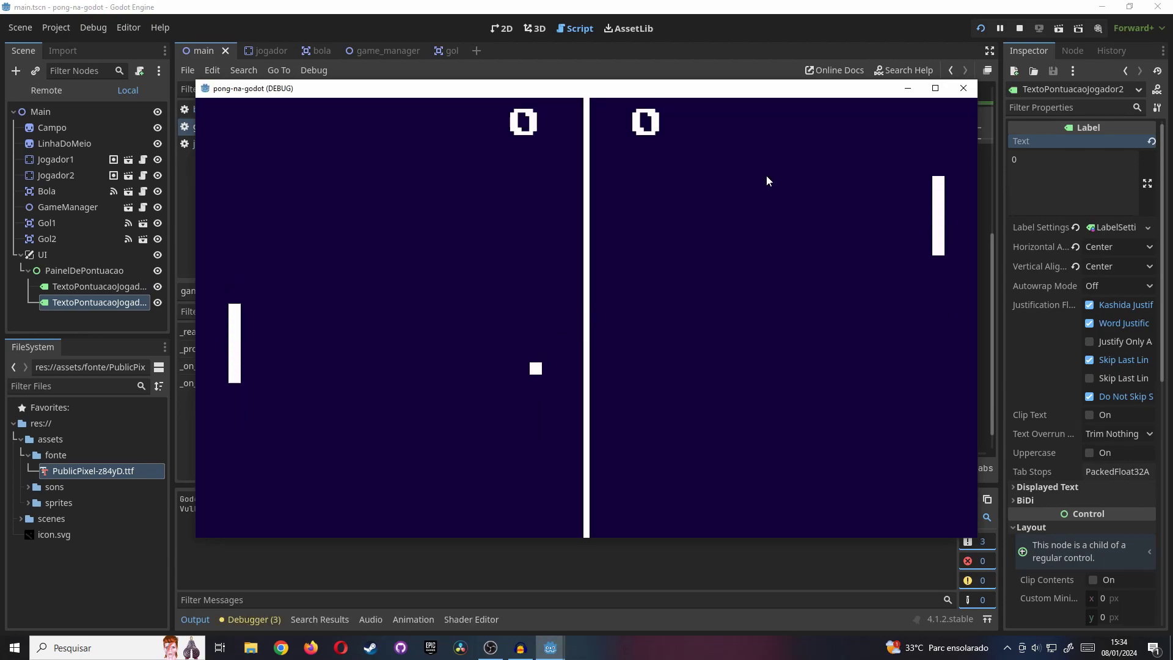
{"action": "key", "text": "s"}
{"action": "key", "text": "Down"}
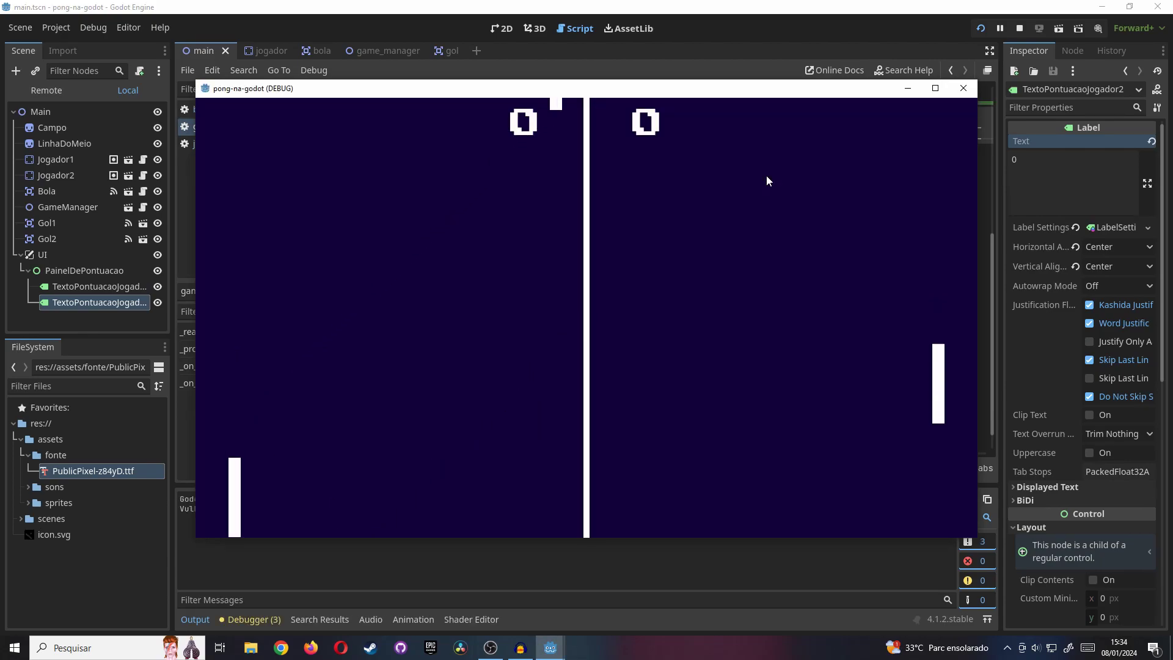
{"action": "key", "text": "Up"}
{"action": "key", "text": "Up"}
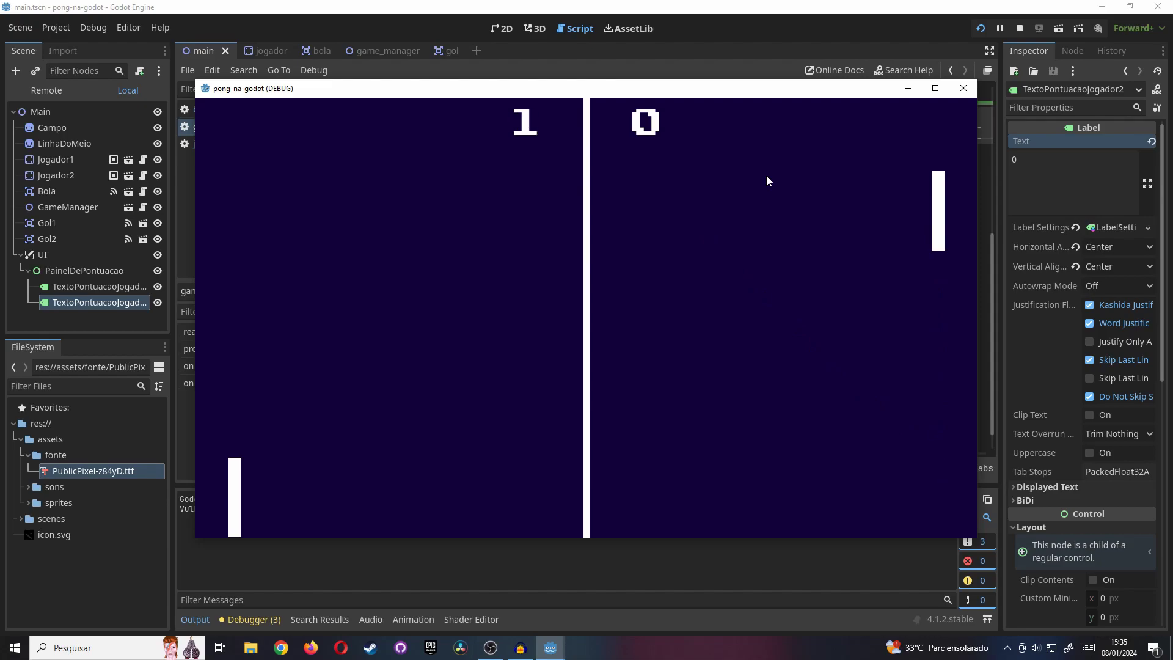
{"action": "key", "text": "Down"}
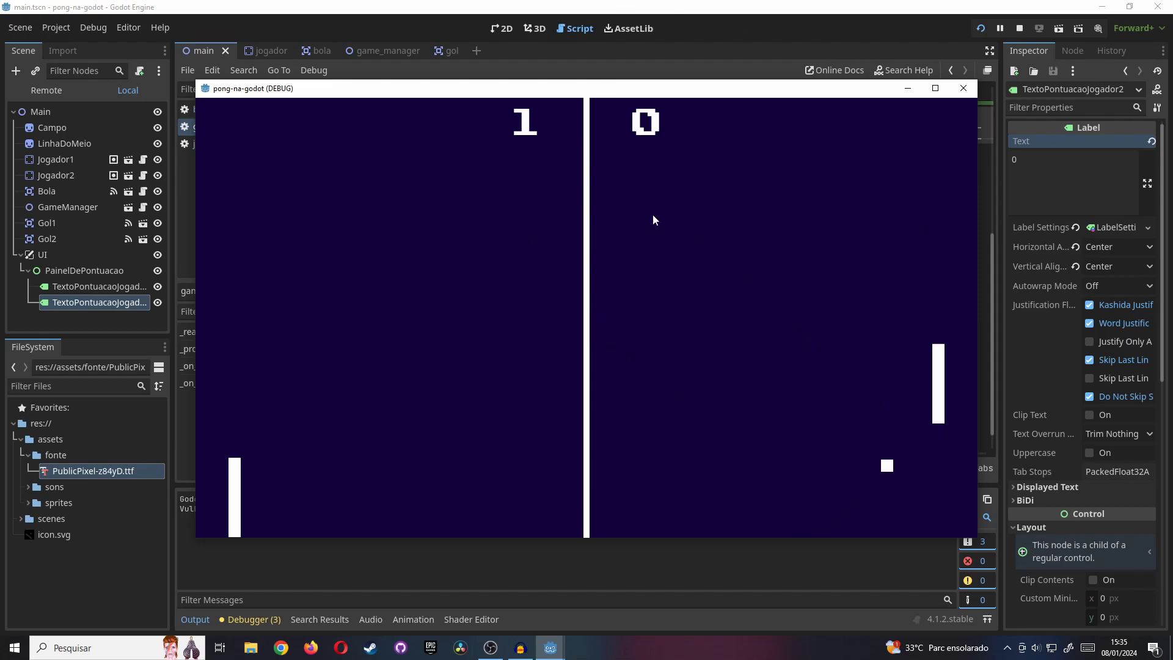
{"action": "key", "text": "Up"}
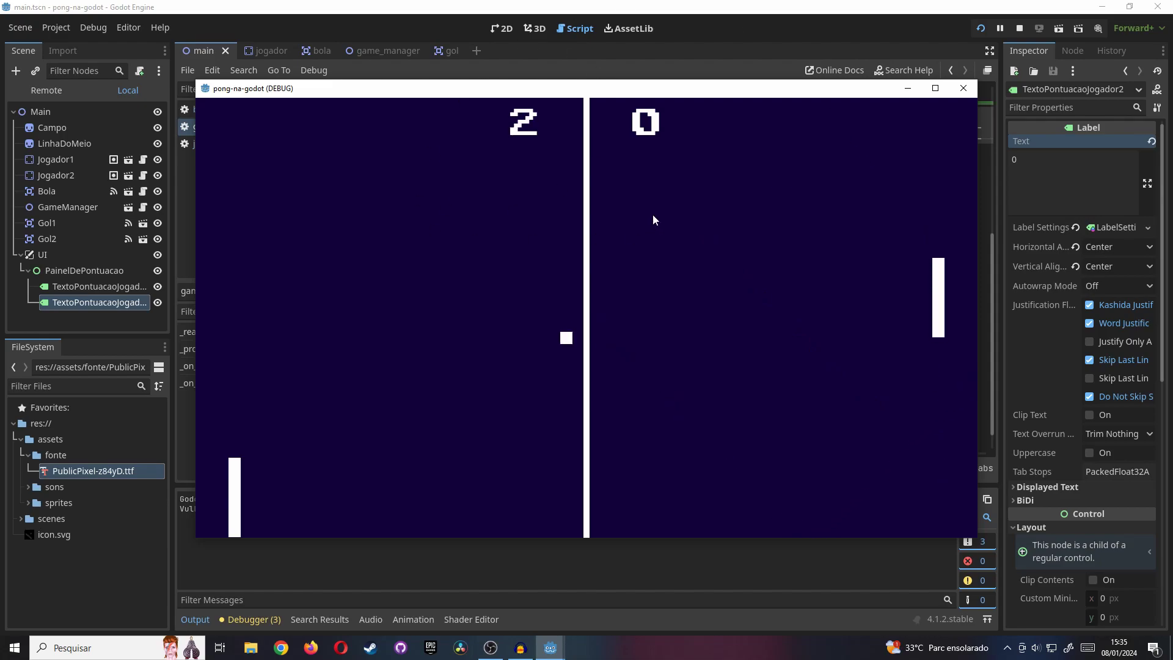
{"action": "key", "text": "w"}
{"action": "key", "text": "s"}
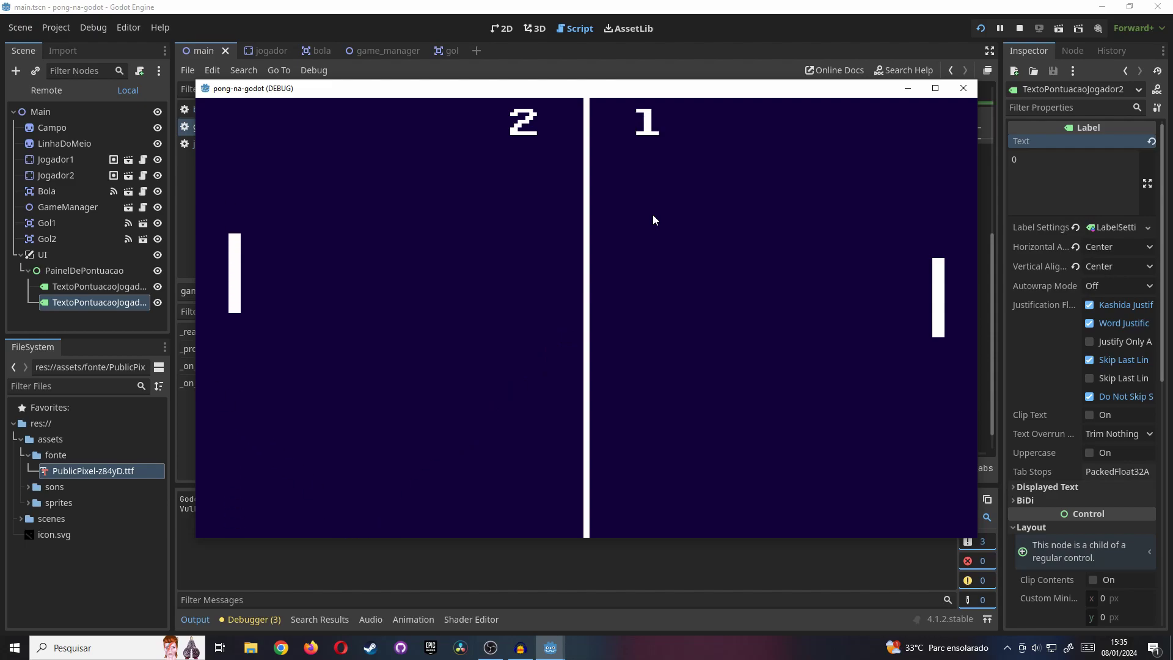
{"action": "key", "text": "s"}
{"action": "key", "text": "w"}
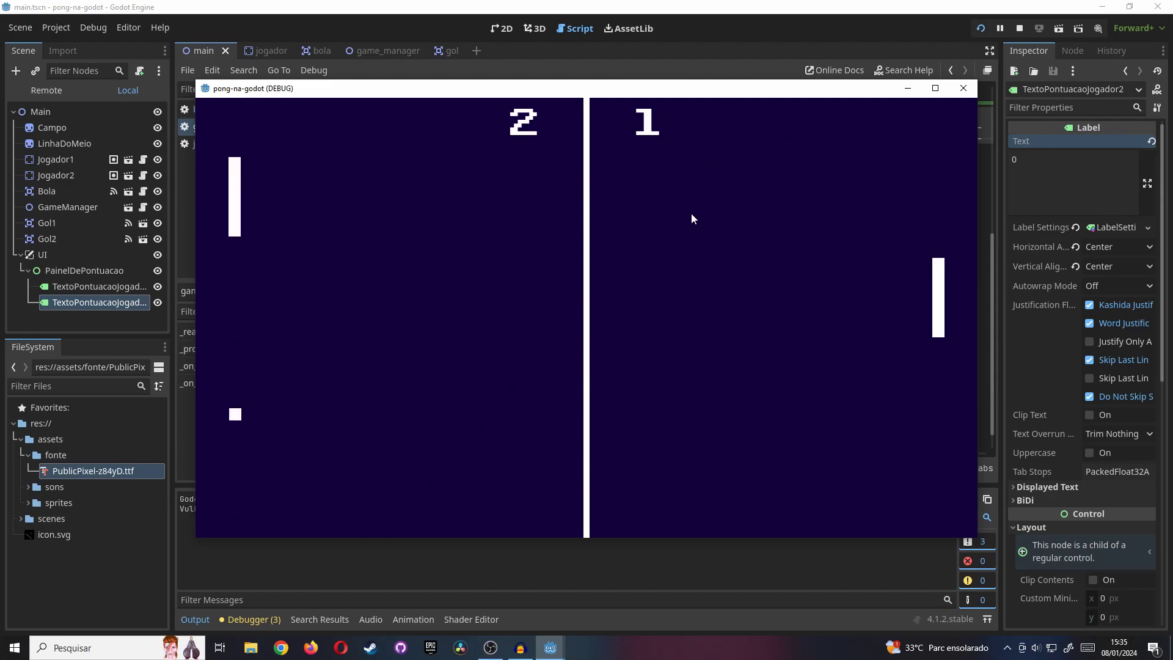
{"action": "key", "text": "s"}
{"action": "key", "text": "w"}
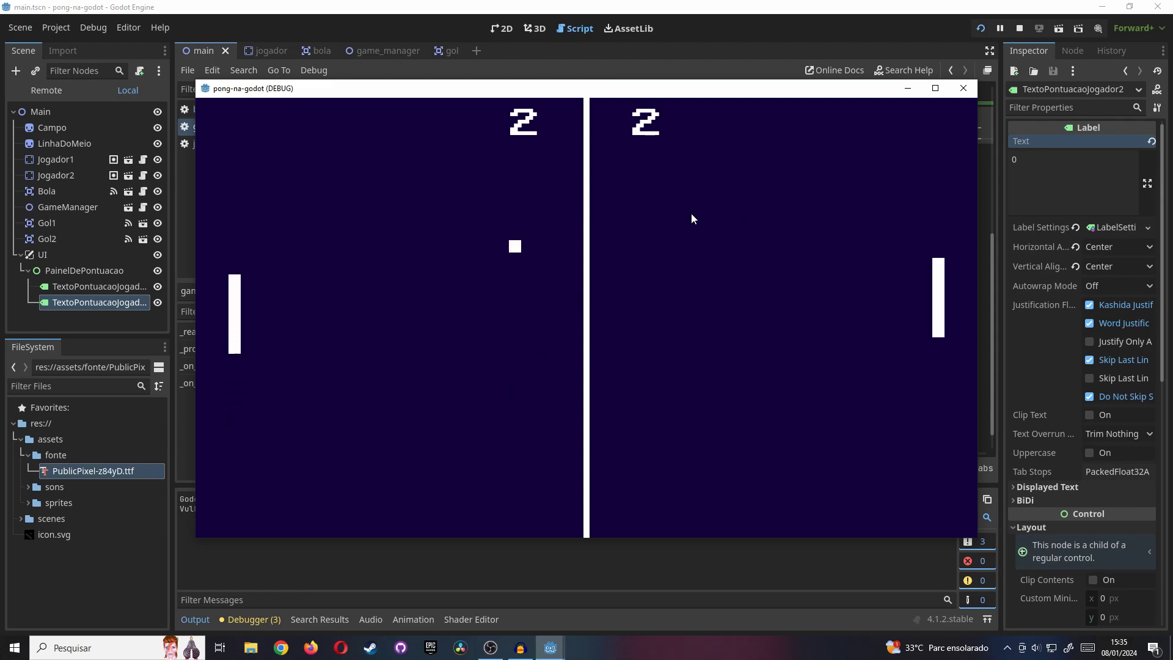
{"action": "key", "text": "s"}
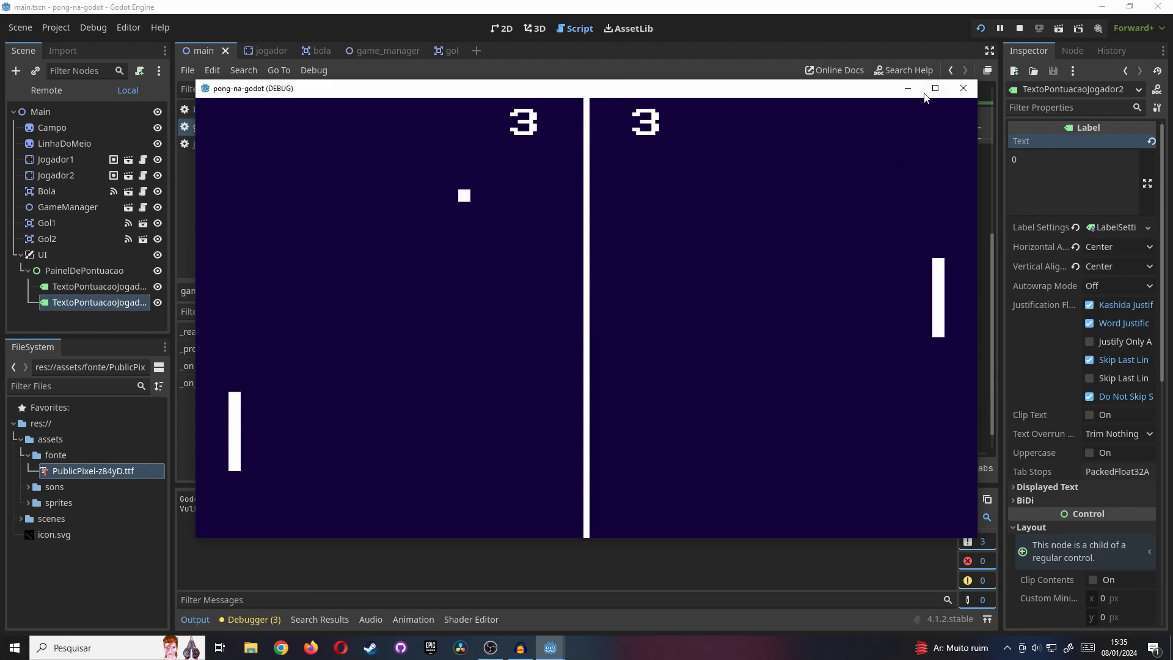
- Maximize the game window and keep playing until the right score reaches 10, left staying 3
{"action": "left_click", "coordinate": [935, 88]}
{"action": "key", "text": "w"}
{"action": "key", "text": "Up"}
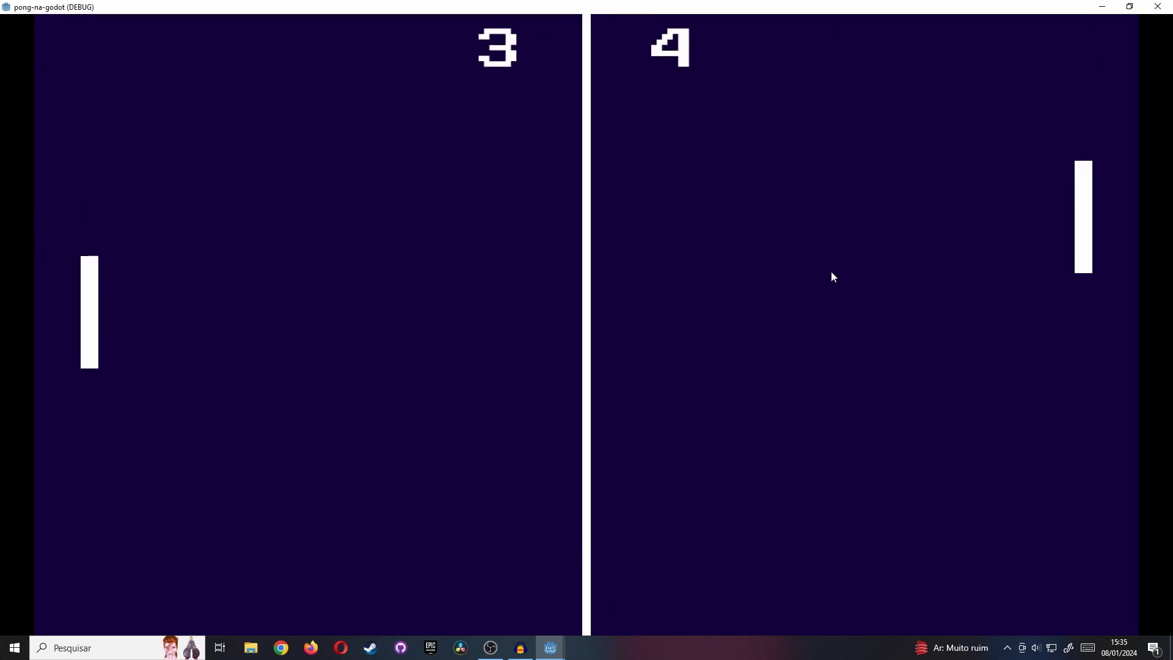
{"action": "key", "text": "s"}
{"action": "key", "text": "Down"}
{"action": "key", "text": "w"}
{"action": "key", "text": "Up"}
{"action": "key", "text": "s"}
{"action": "key", "text": "w"}
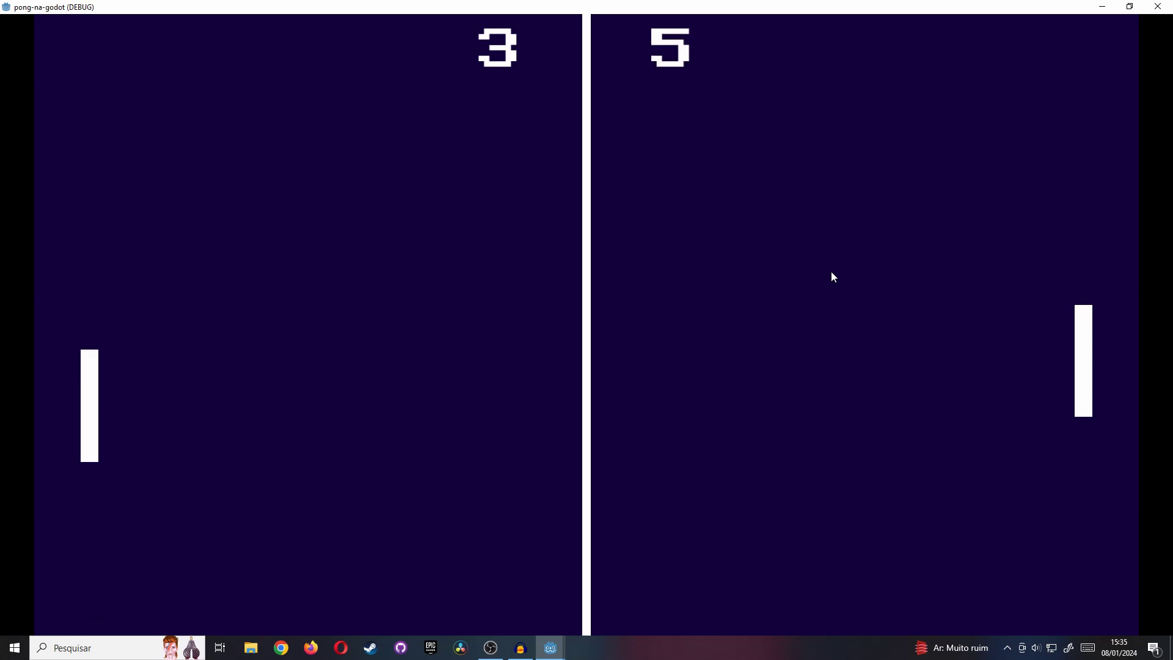
{"action": "key", "text": "s"}
{"action": "key", "text": "Up"}
{"action": "key", "text": "s"}
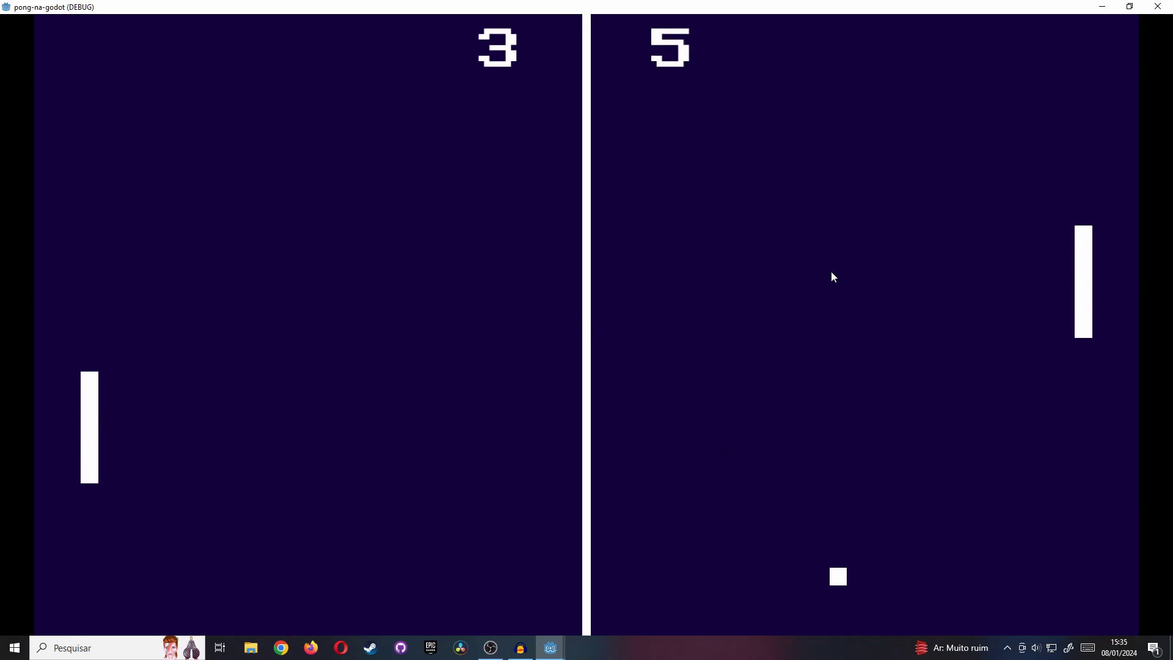
{"action": "key", "text": "Down"}
{"action": "key", "text": "Up"}
{"action": "key", "text": "s"}
{"action": "key", "text": "s"}
{"action": "key", "text": "Down"}
{"action": "key", "text": "w"}
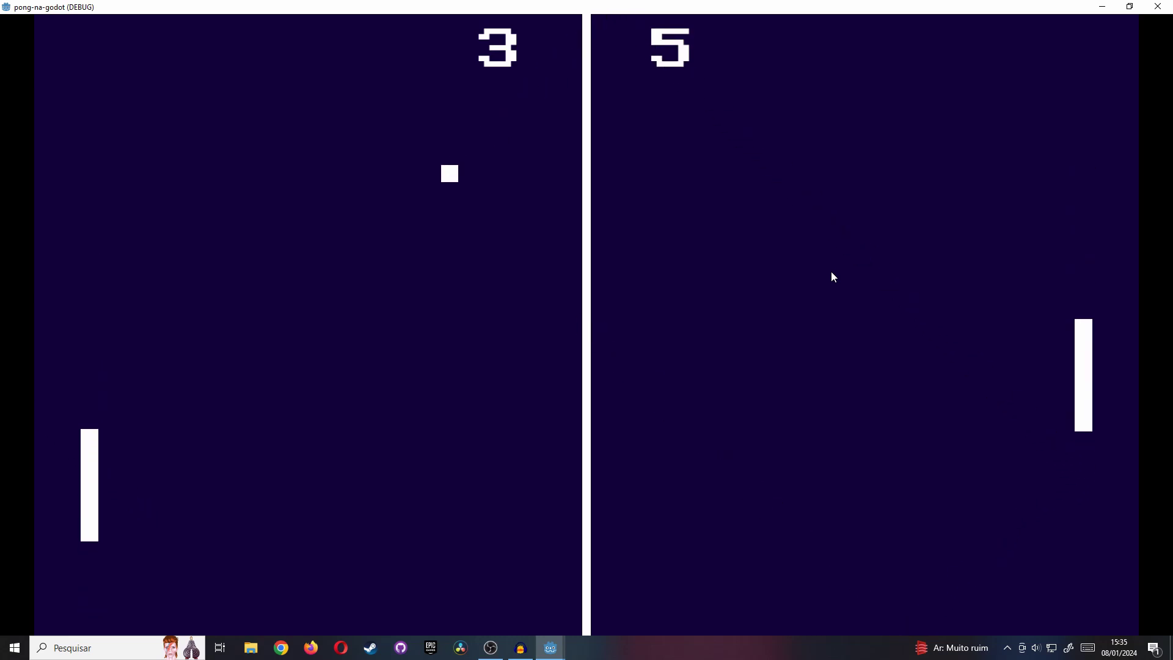
{"action": "key", "text": "s"}
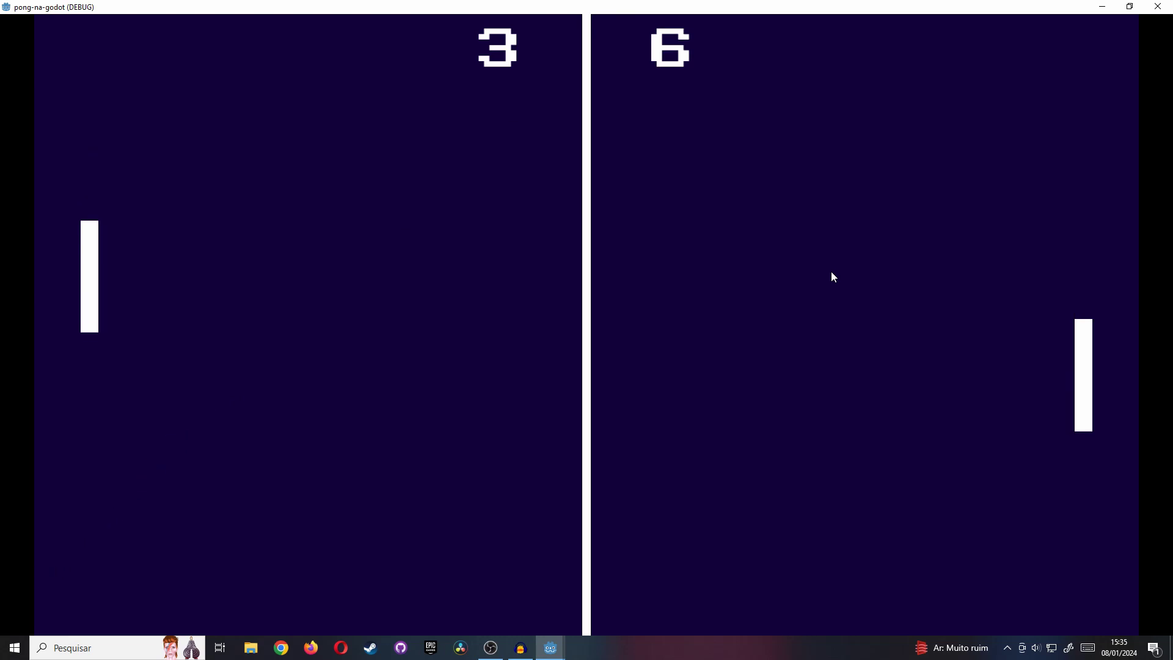
{"action": "key", "text": "w"}
{"action": "key", "text": "s"}
{"action": "key", "text": "Up"}
{"action": "key", "text": "s"}
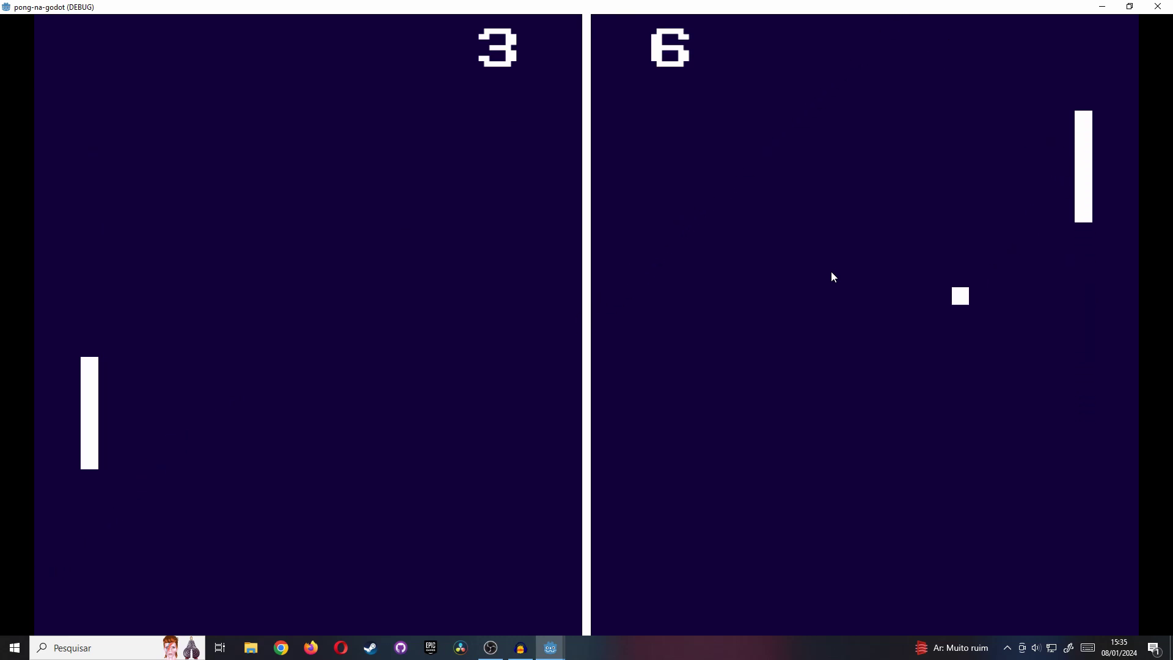
{"action": "key", "text": "Down"}
{"action": "key", "text": "w"}
{"action": "key", "text": "s"}
{"action": "key", "text": "w"}
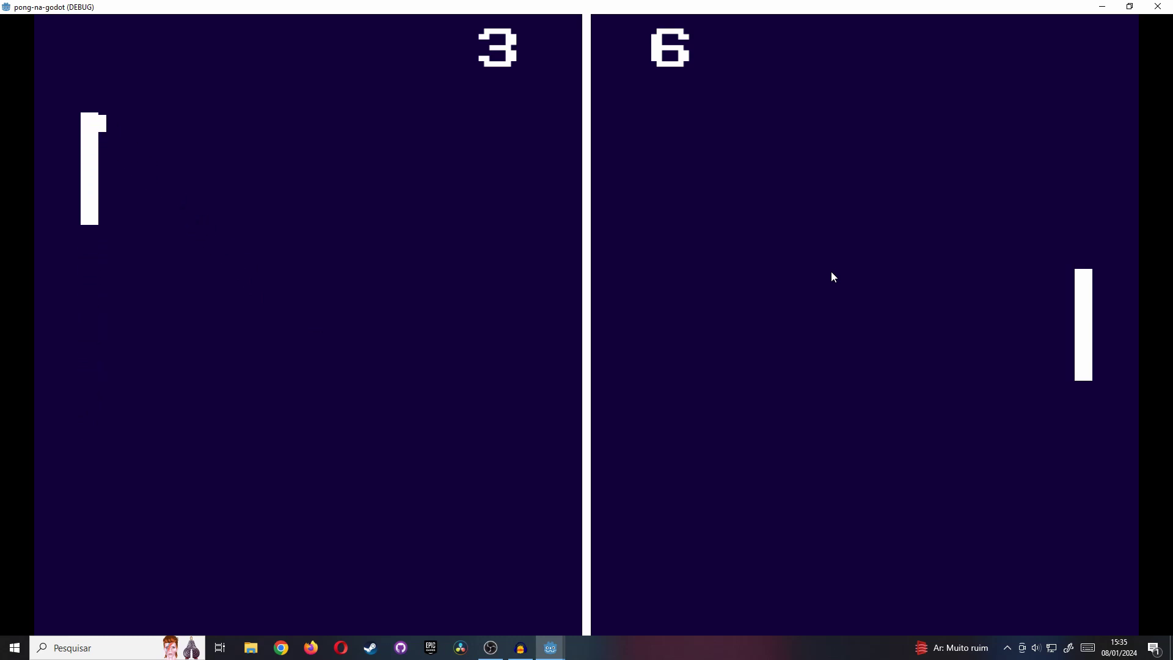
{"action": "key", "text": "s"}
{"action": "key", "text": "Down"}
{"action": "key", "text": "s"}
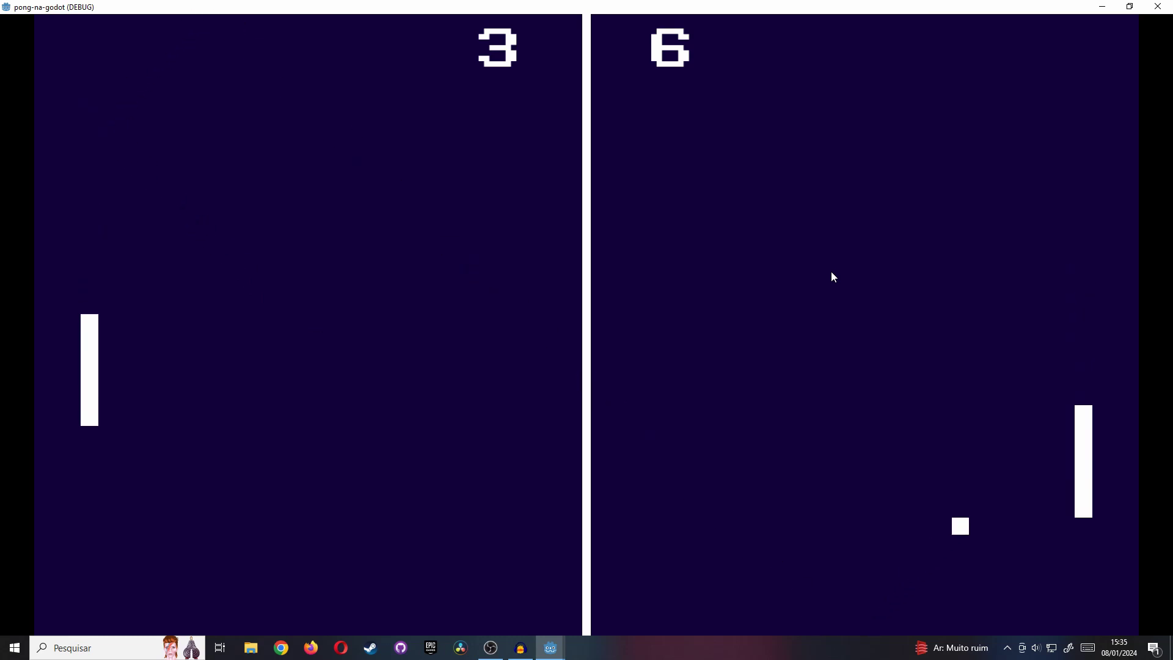
{"action": "key", "text": "Up"}
{"action": "key", "text": "s"}
{"action": "key", "text": "w"}
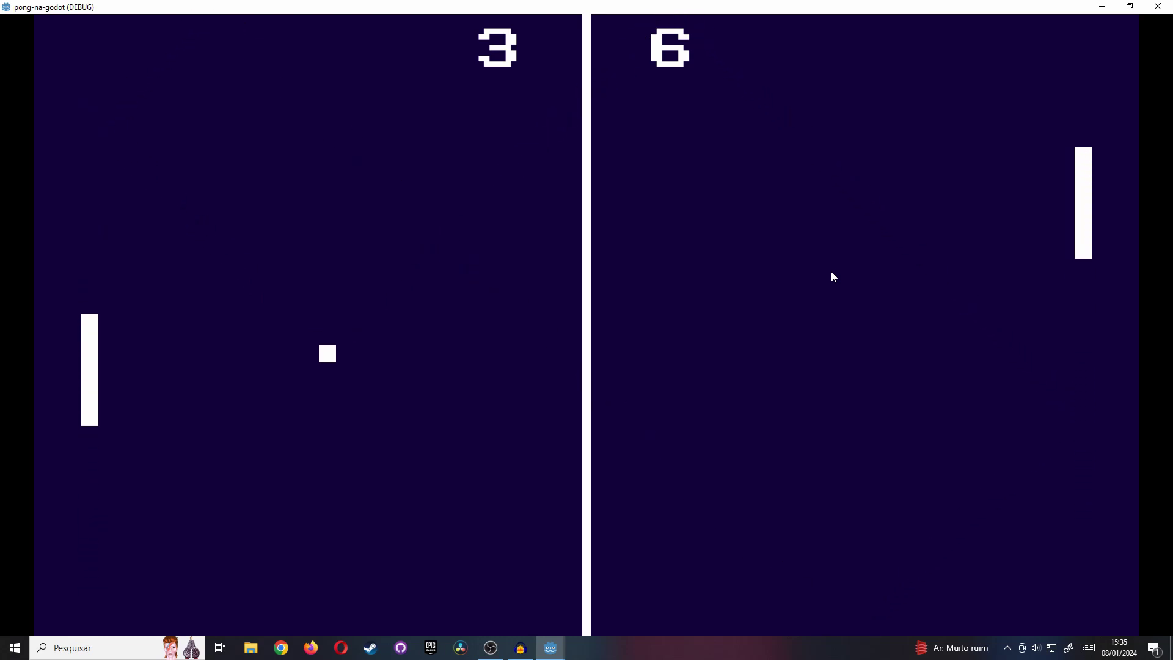
{"action": "key", "text": "s"}
{"action": "key", "text": "s"}
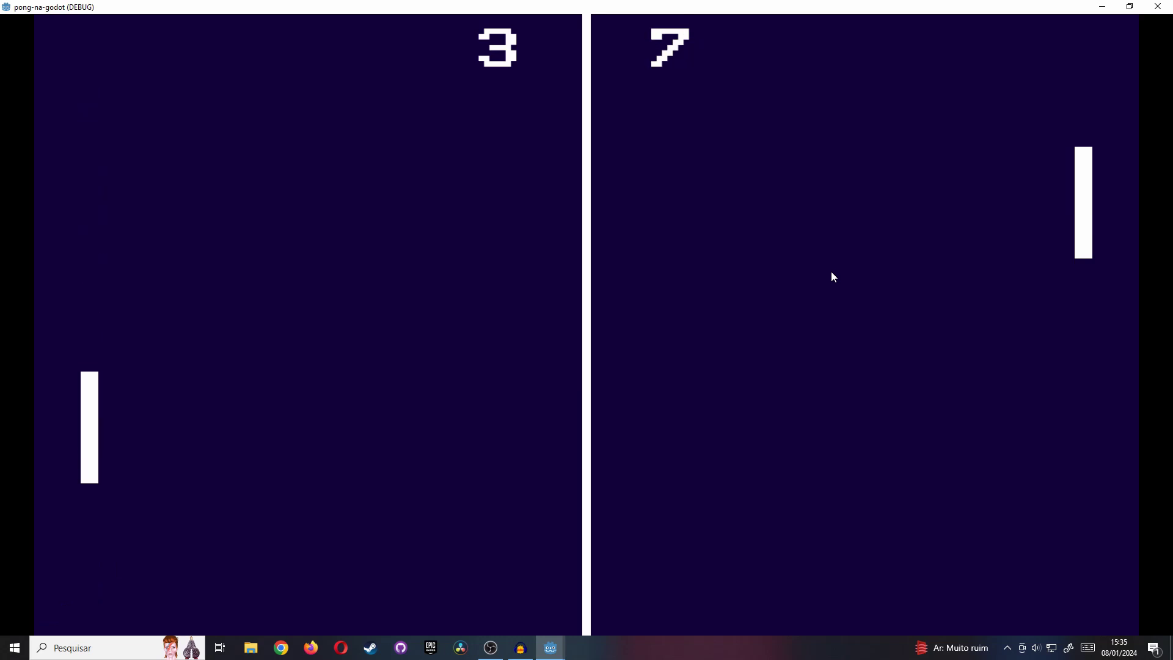
{"action": "key", "text": "w"}
{"action": "key", "text": "s"}
{"action": "key", "text": "s"}
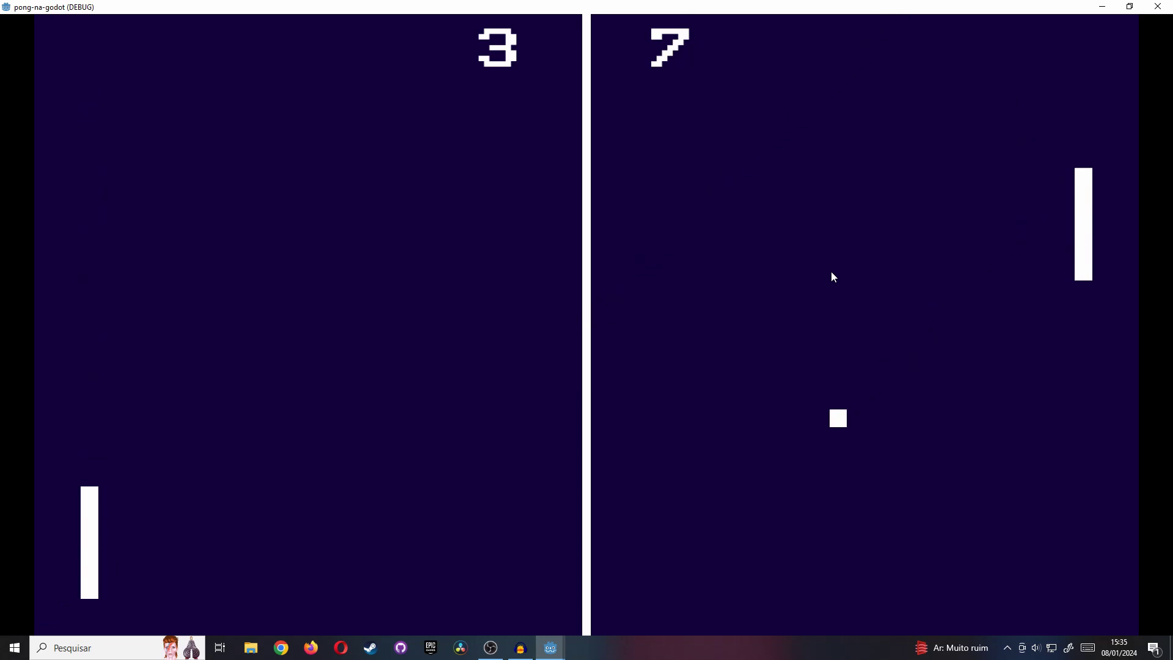
{"action": "key", "text": "w"}
{"action": "key", "text": "w"}
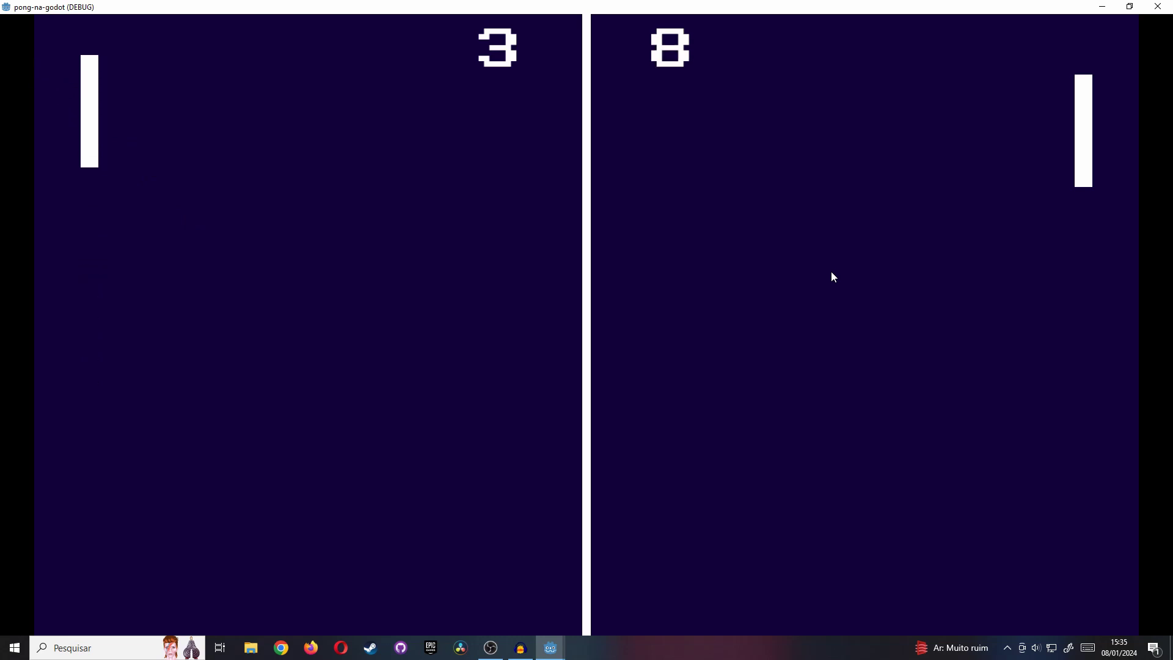
{"action": "key", "text": "s"}
{"action": "key", "text": "s"}
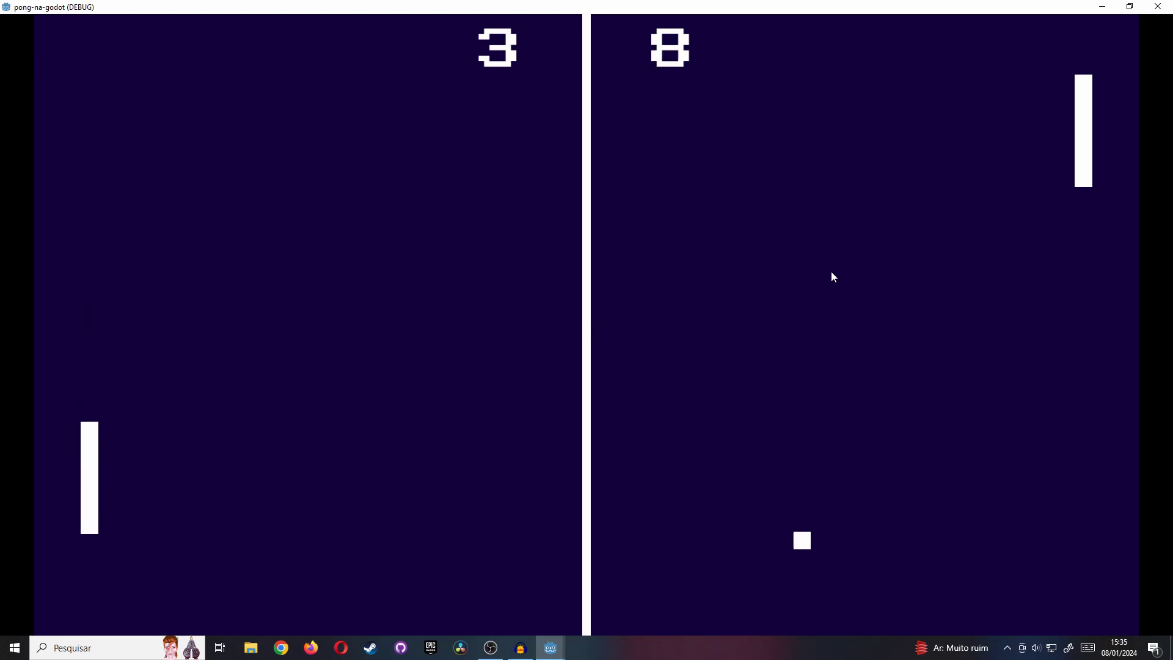
{"action": "key", "text": "s"}
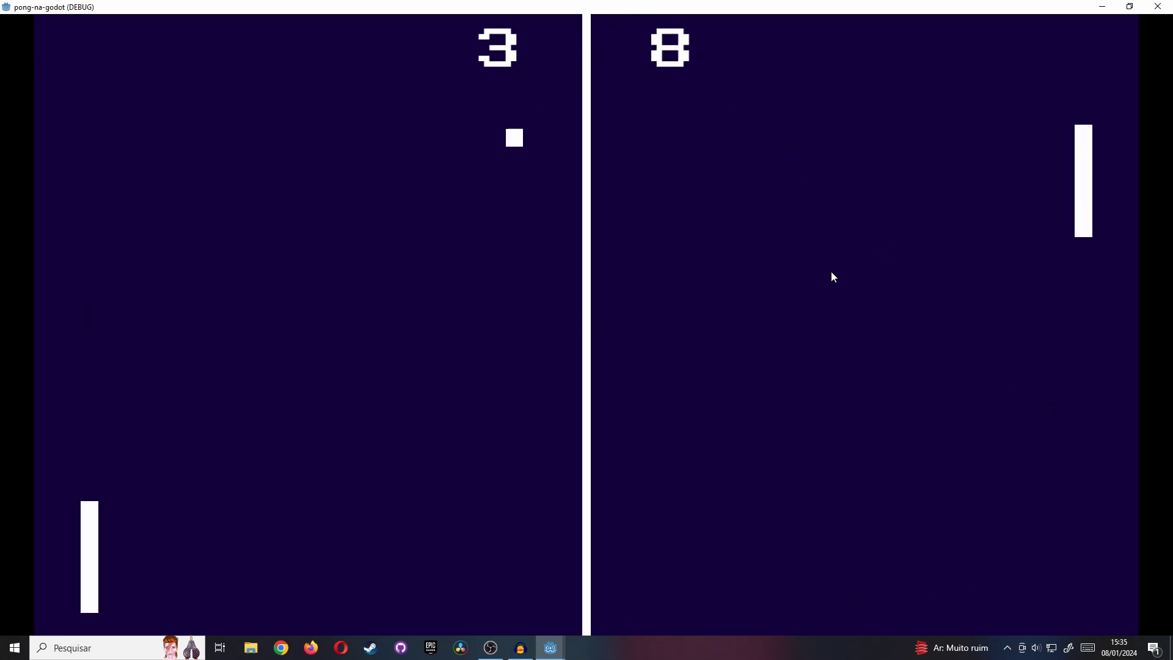
{"action": "key", "text": "w"}
{"action": "key", "text": "s"}
{"action": "key", "text": "w"}
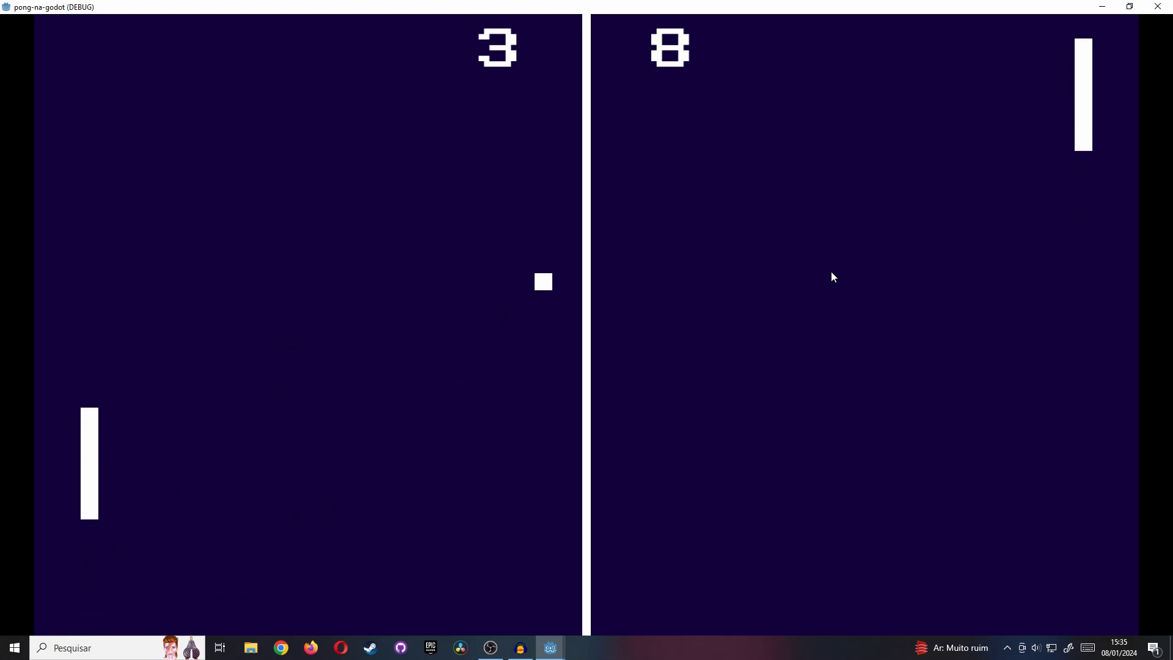
{"action": "key", "text": "s"}
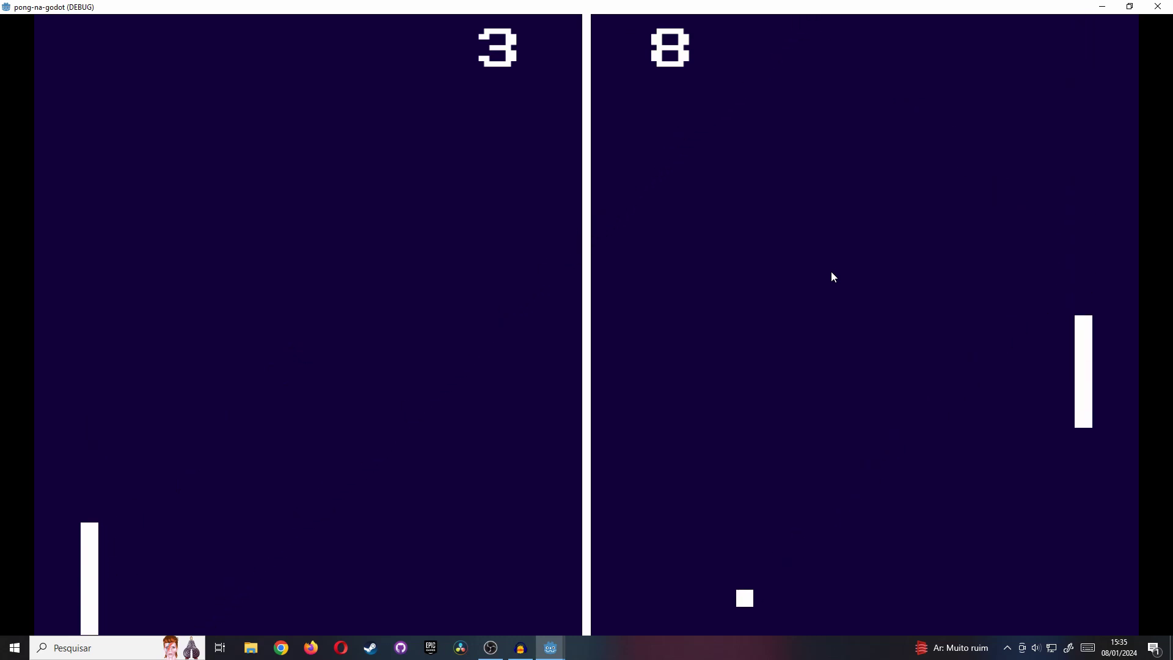
{"action": "key", "text": "w"}
{"action": "key", "text": "w"}
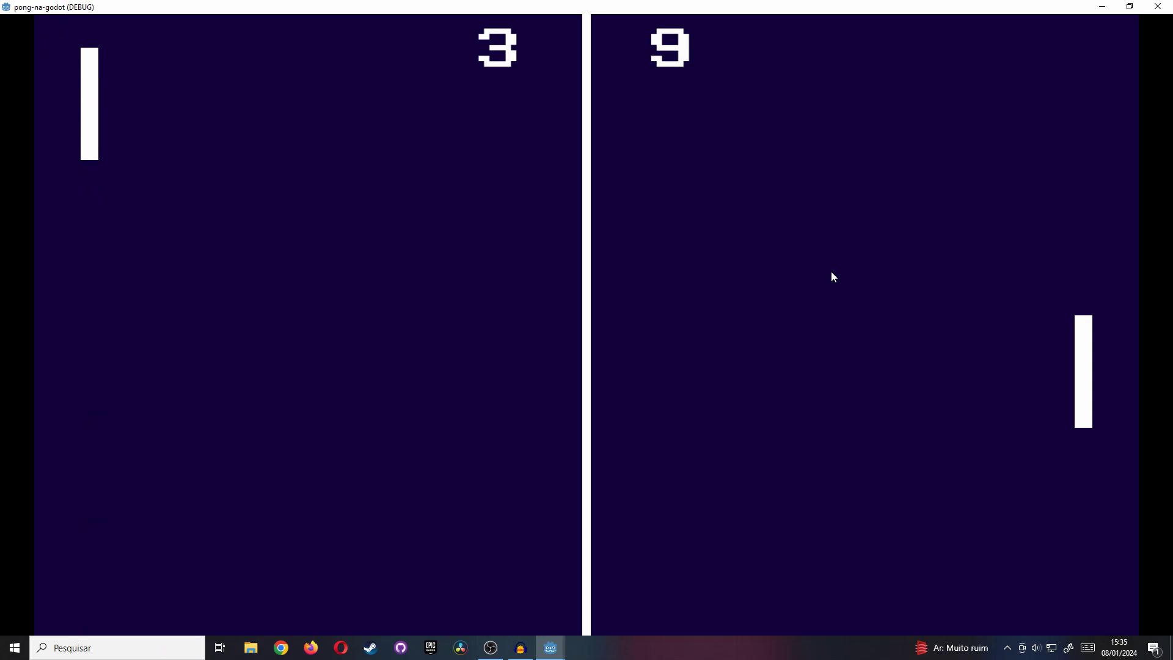
{"action": "key", "text": "s"}
{"action": "key", "text": "s"}
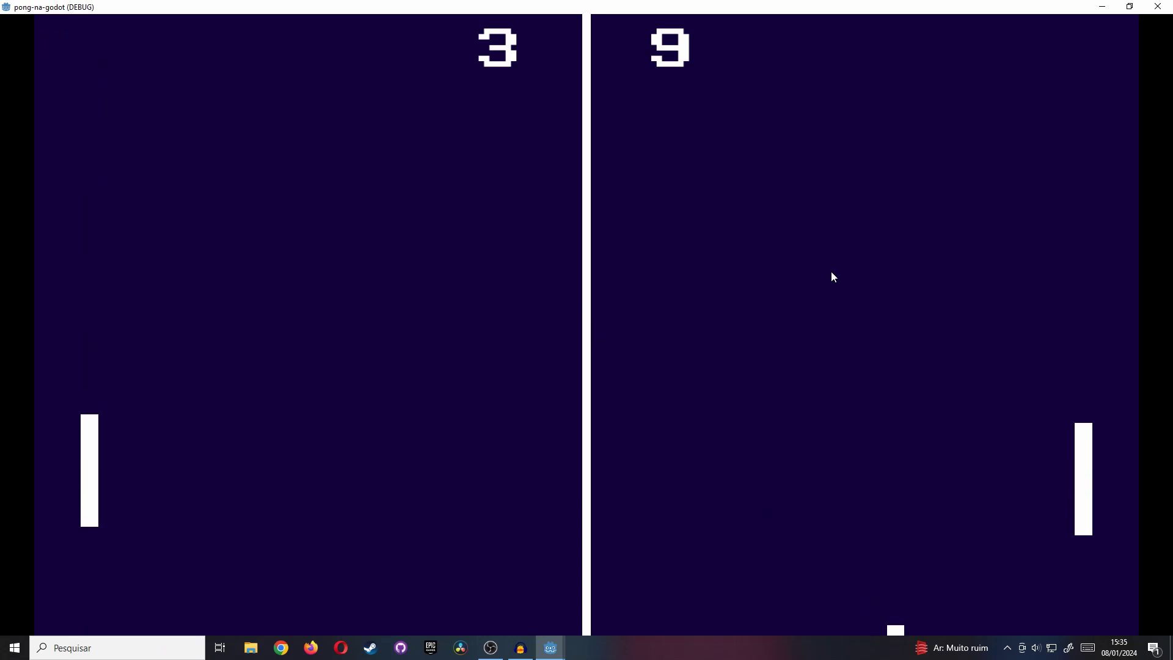
{"action": "key", "text": "w"}
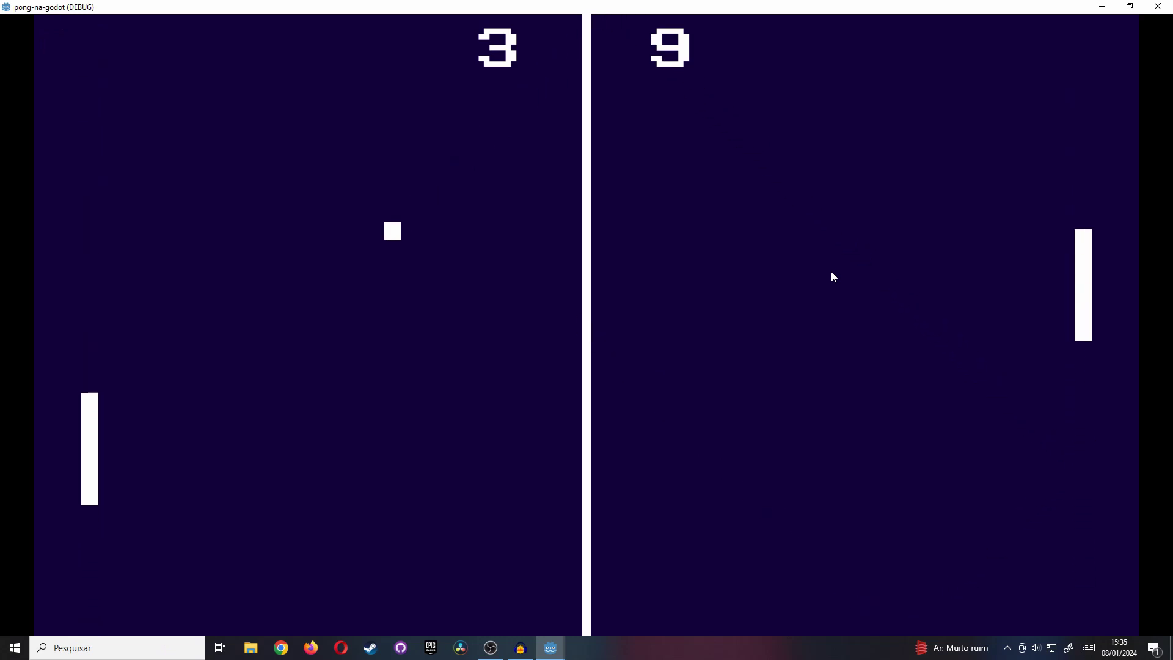
{"action": "key", "text": "s"}
{"action": "key", "text": "w"}
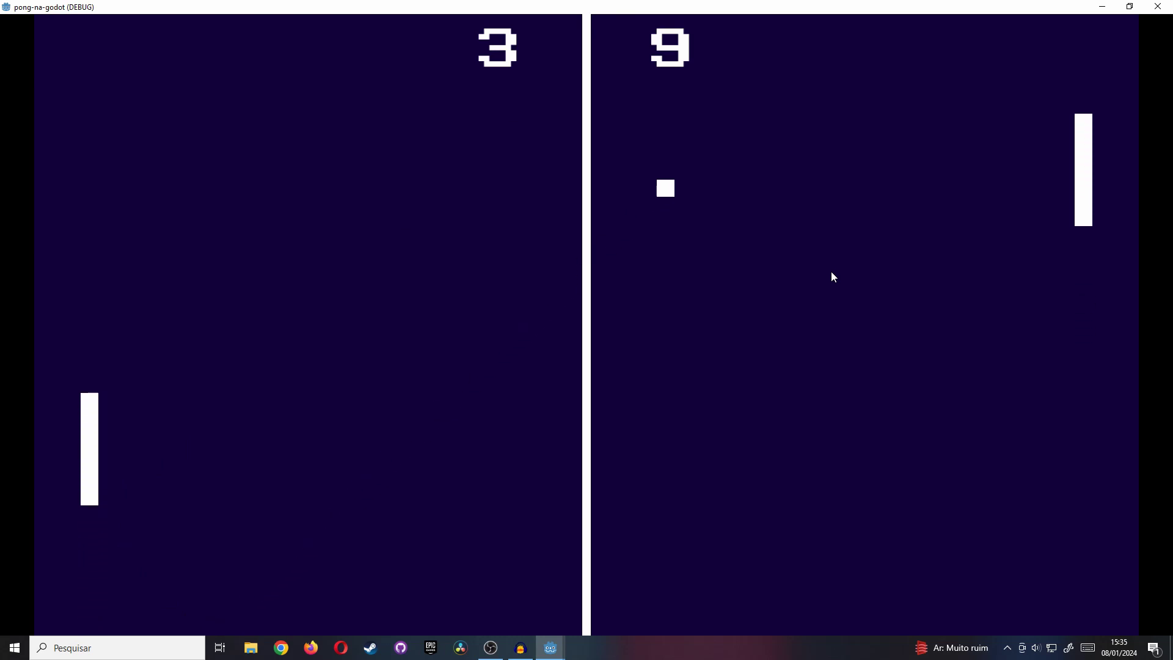
{"action": "key", "text": "s"}
{"action": "key", "text": "s"}
{"action": "key", "text": "w"}
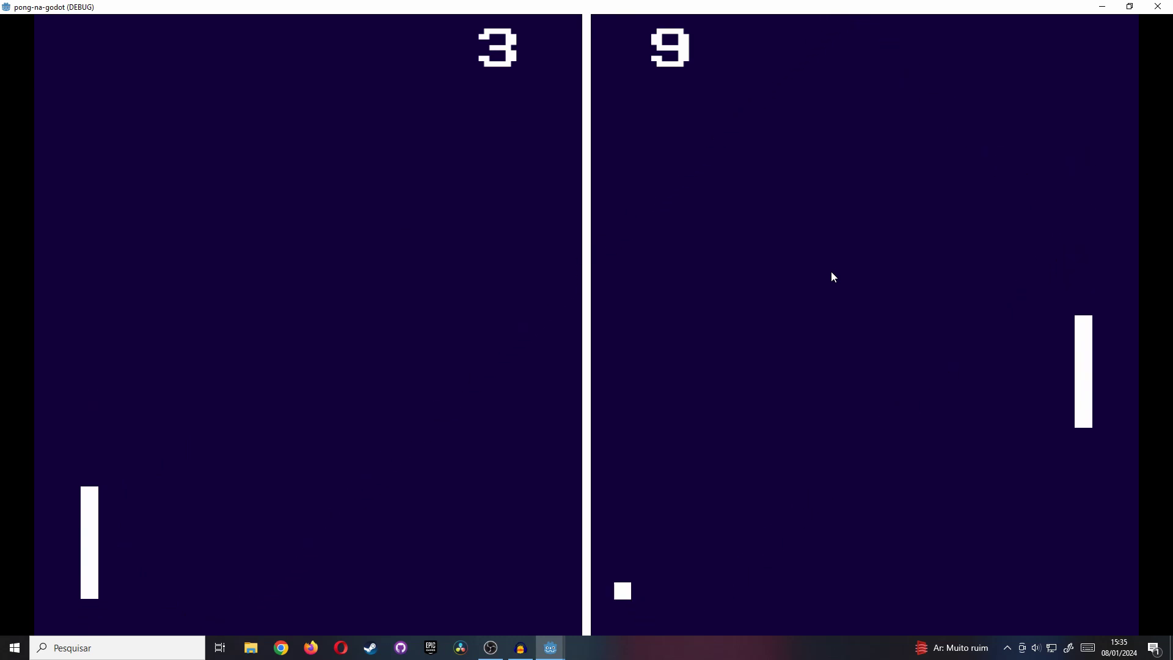
{"action": "key", "text": "s"}
{"action": "key", "text": "w"}
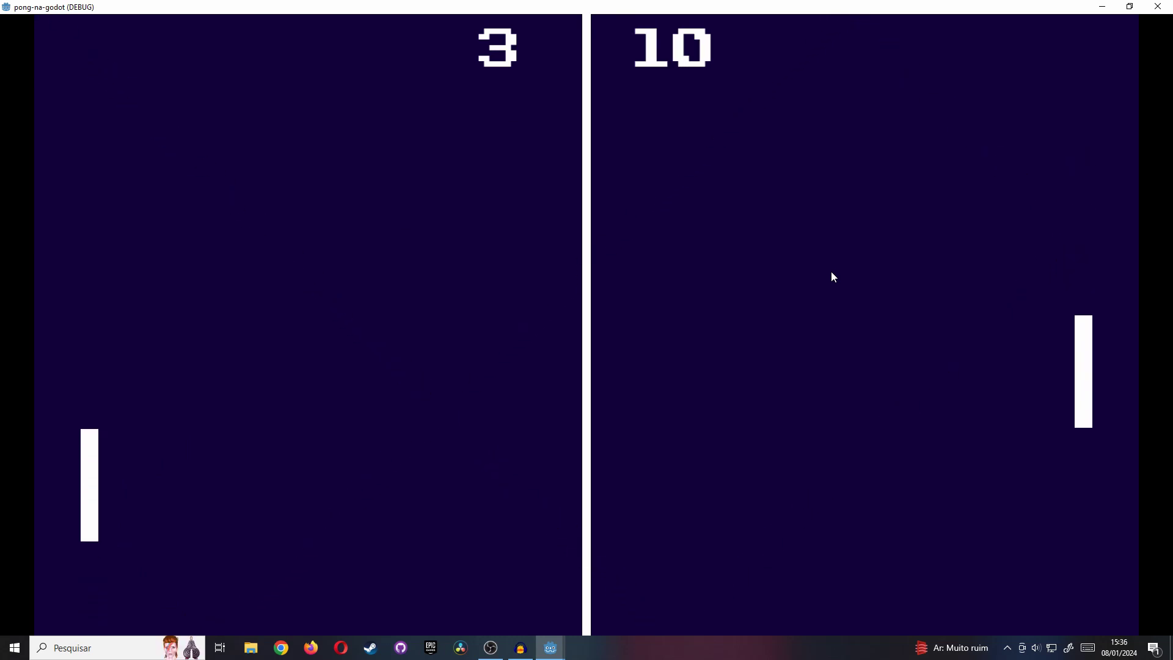
{"action": "key", "text": "s"}
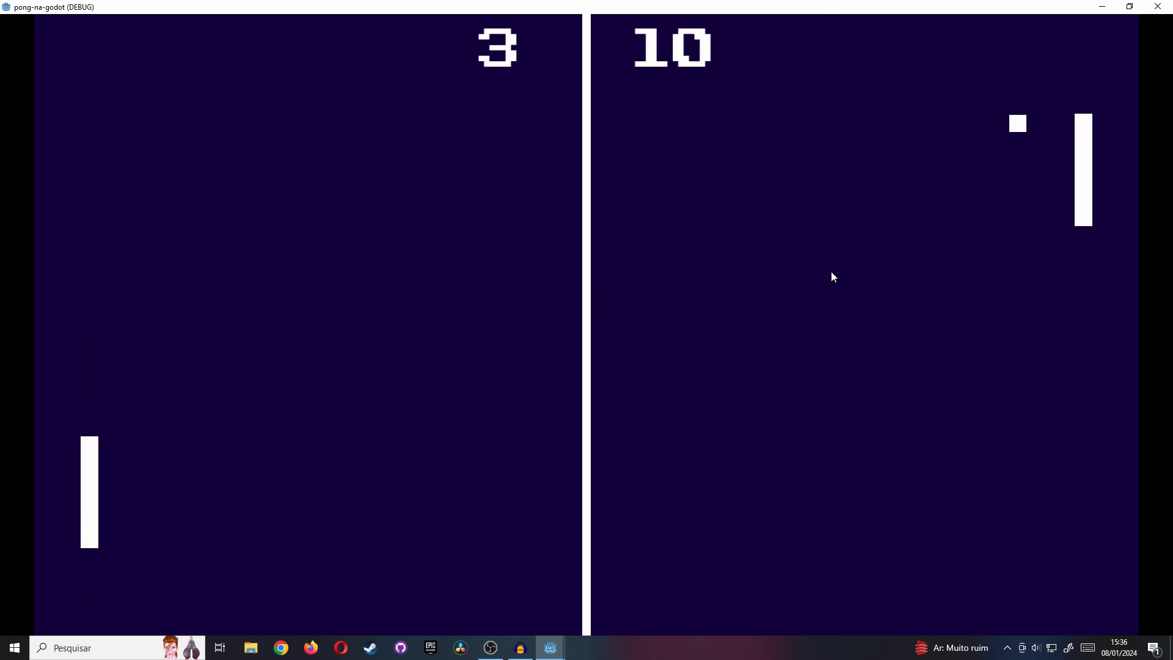
{"action": "key", "text": "s"}
{"action": "key", "text": "w"}
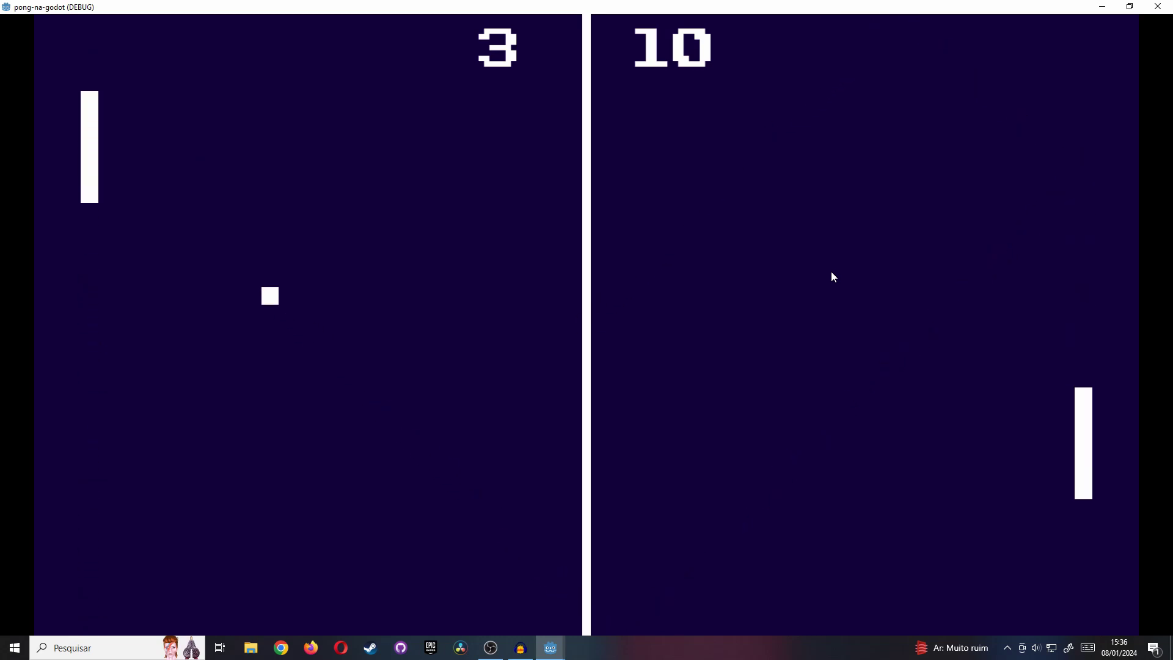
{"action": "key", "text": "s"}
{"action": "key", "text": "s"}
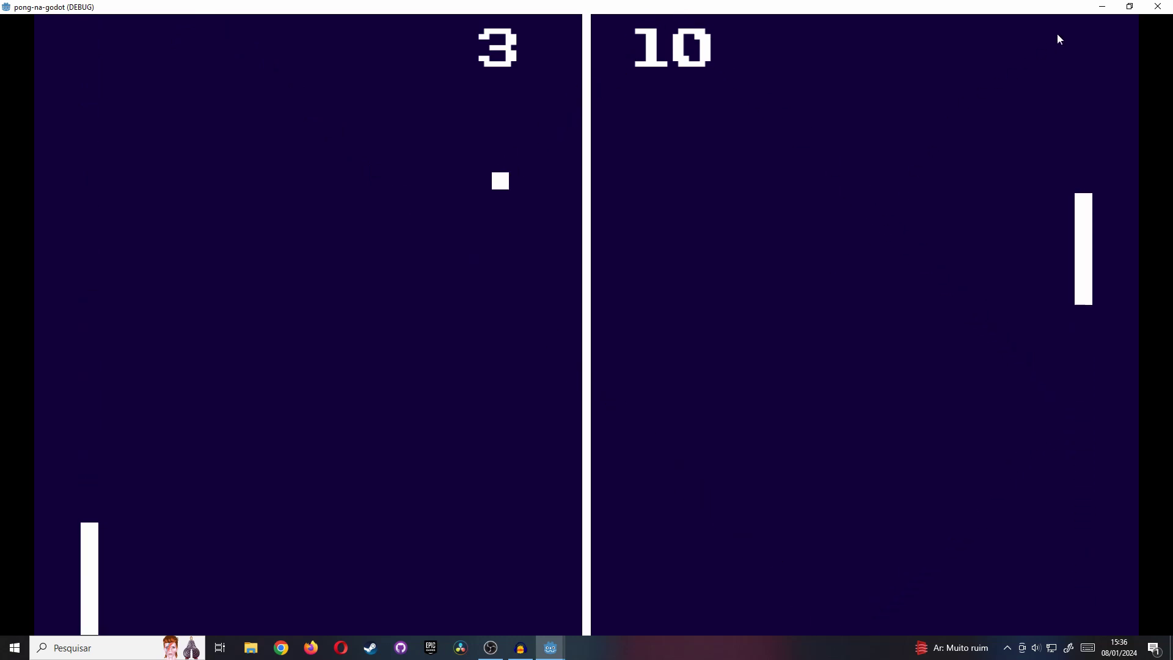
- Close the game, return to the 2D view, and select UI and PainelDePontuacao with the playfield visible
{"action": "left_click", "coordinate": [1129, 7]}
{"action": "left_click", "coordinate": [964, 88]}
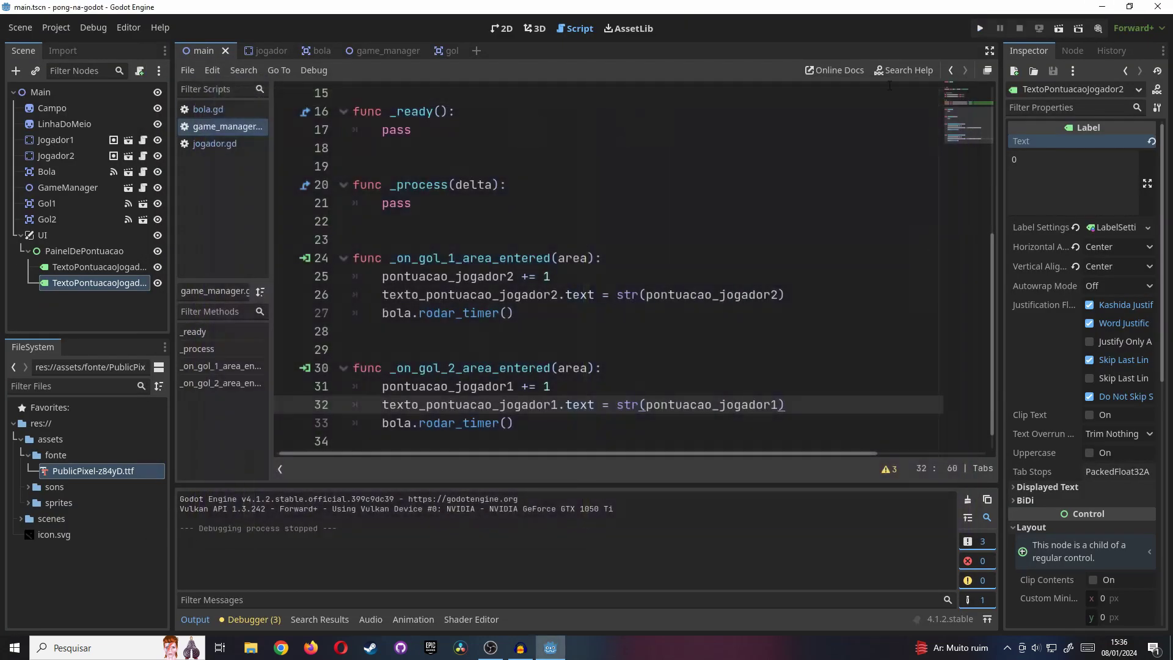
{"action": "left_click", "coordinate": [505, 29]}
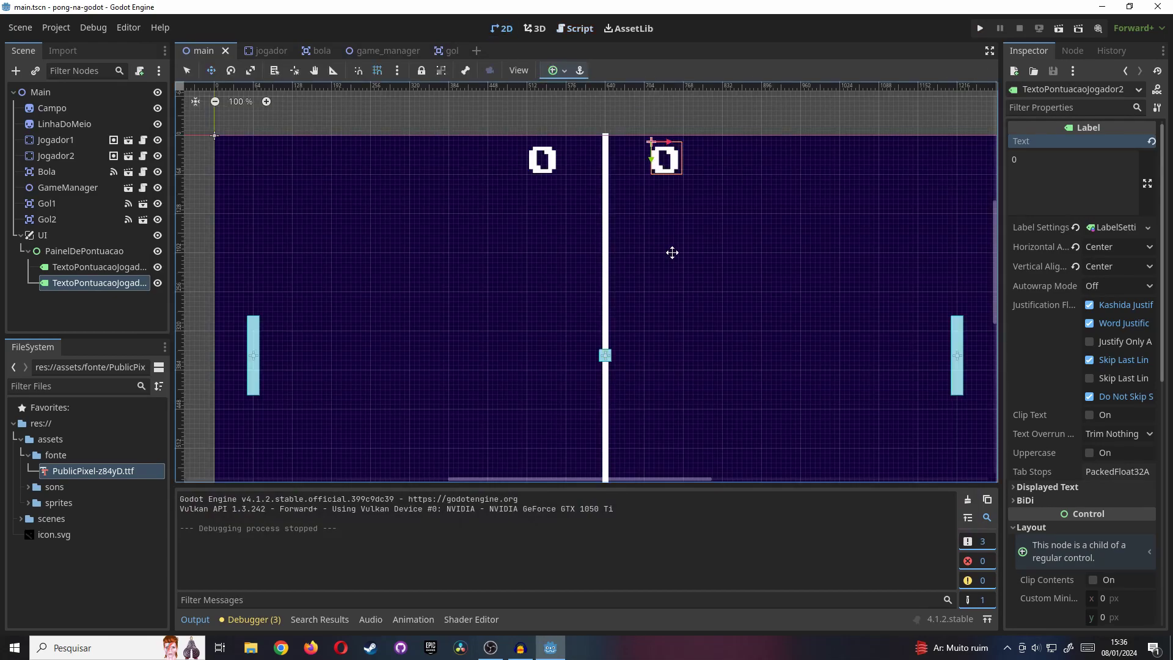
{"action": "left_click", "coordinate": [70, 240]}
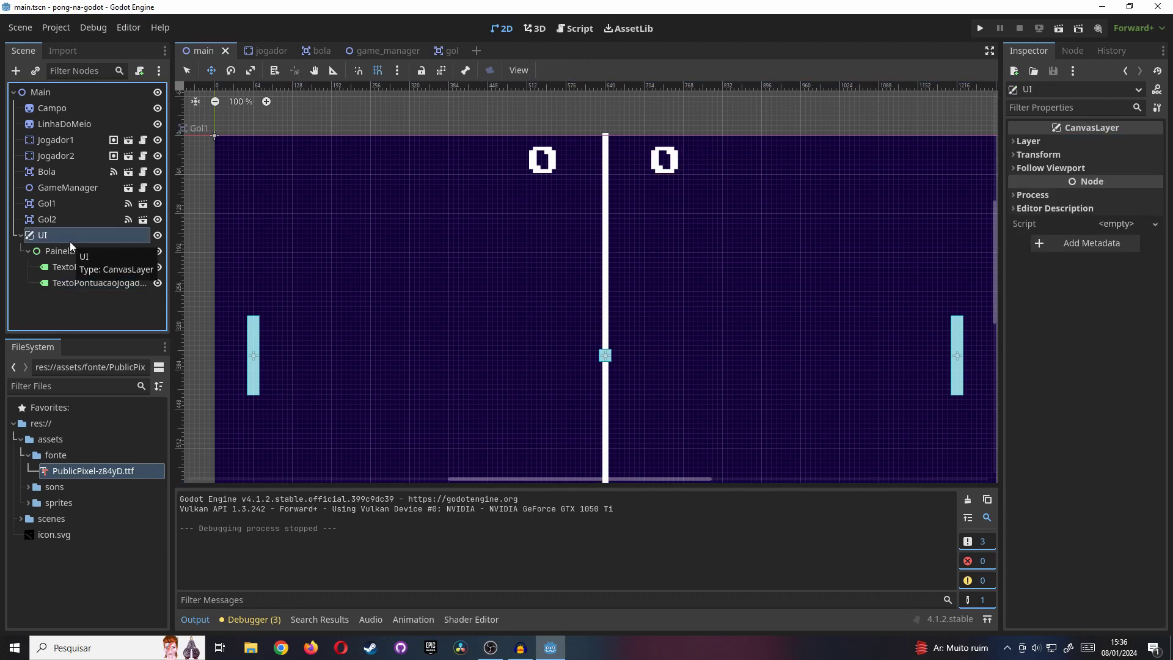
{"action": "left_click", "coordinate": [215, 101]}
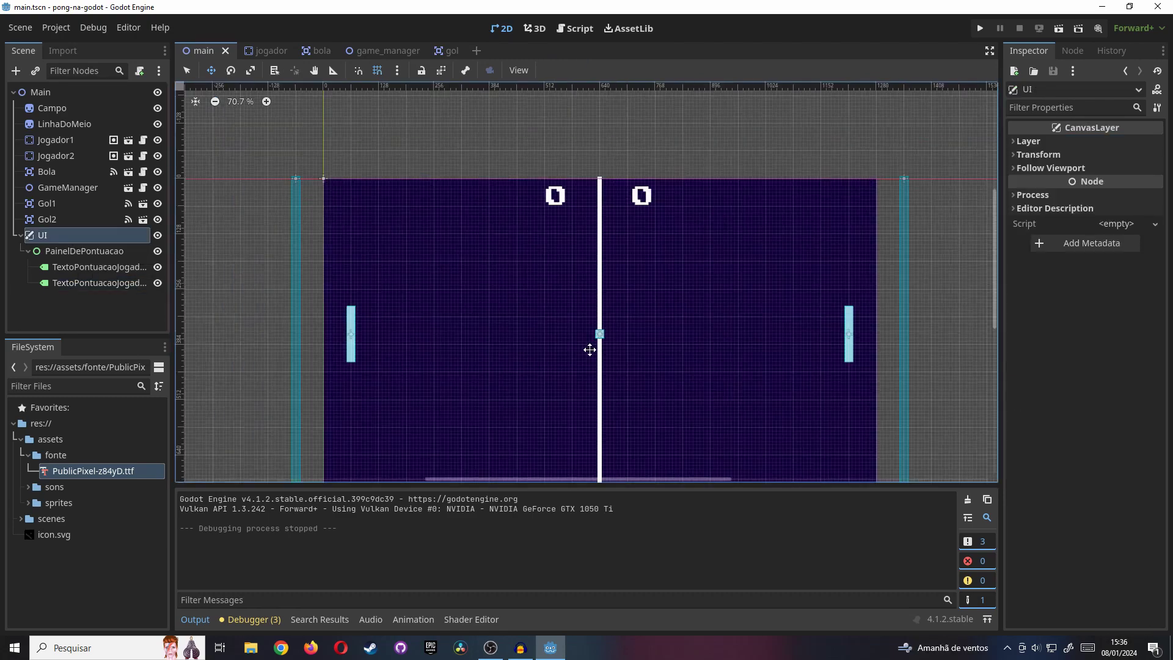
{"action": "middle_click_drag", "start_coordinate": [591, 346], "coordinate": [563, 293]}
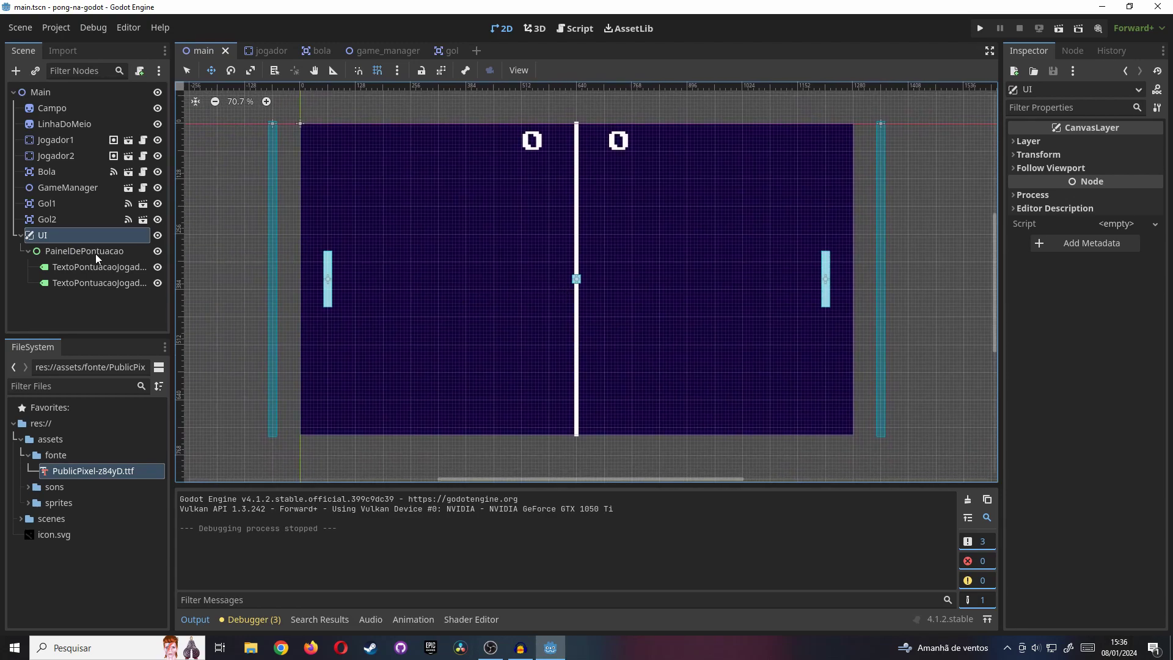
{"action": "left_click", "coordinate": [57, 252]}
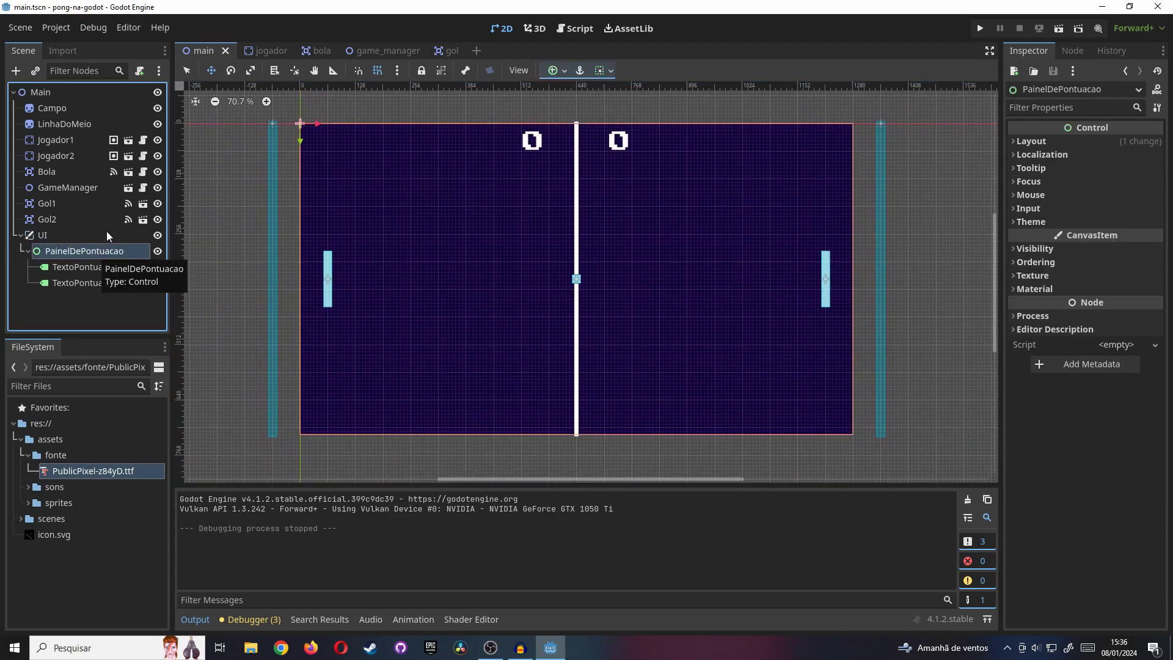
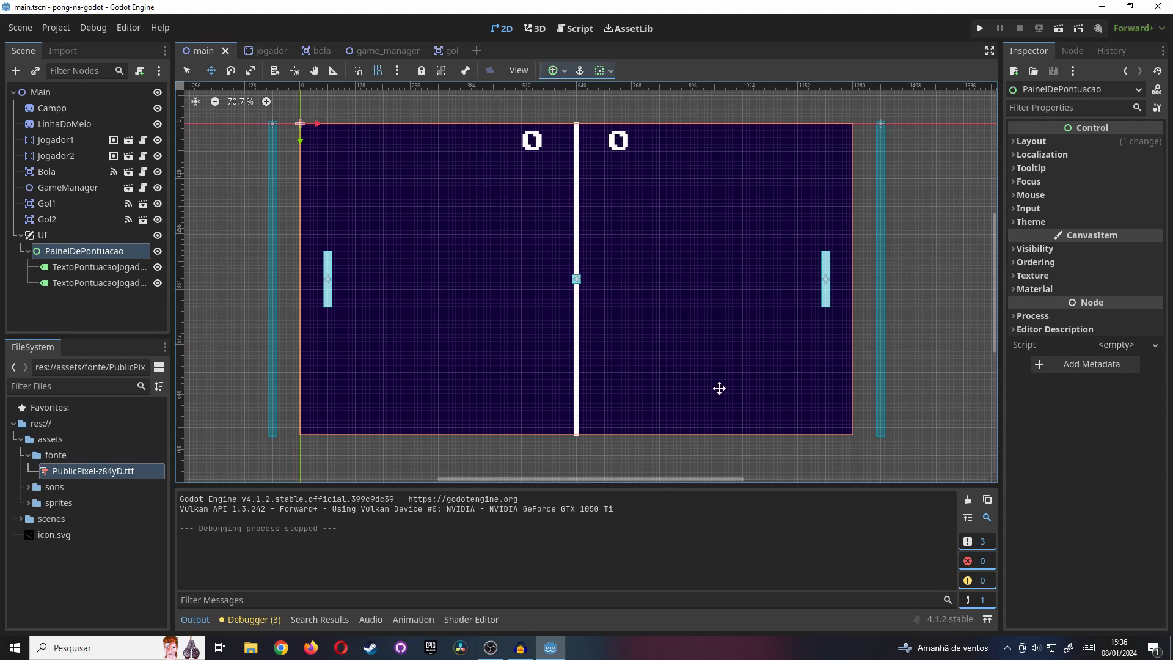
- Inspect the player 1 and player 2 score label nodes and their font and size settings
{"action": "left_click", "coordinate": [103, 270]}
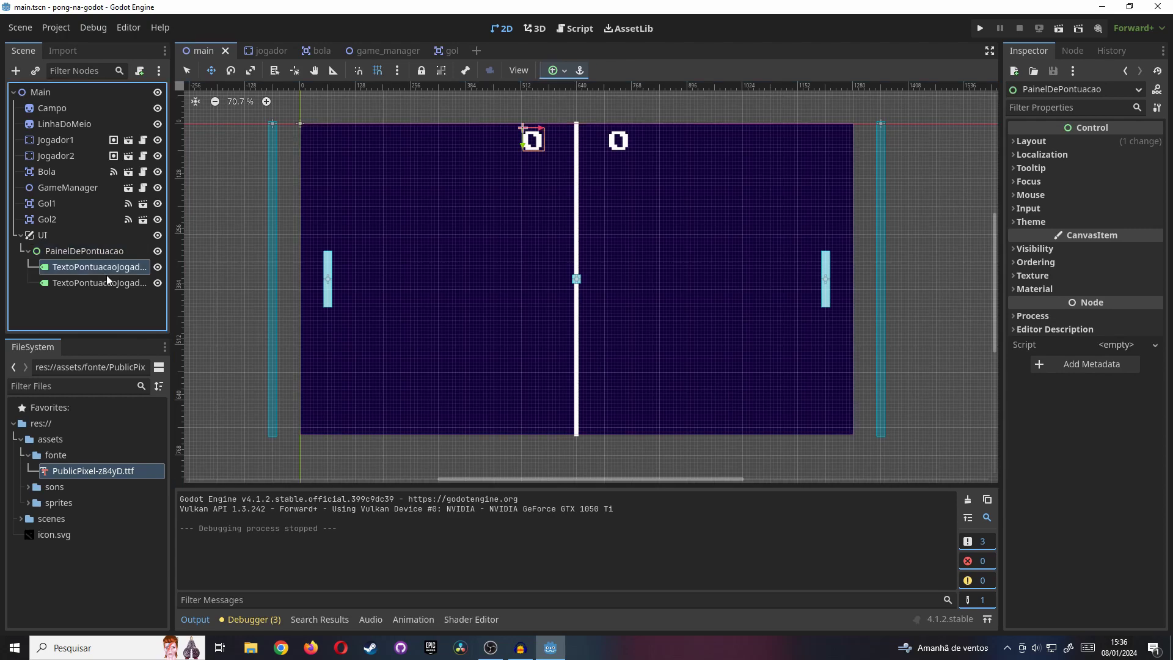
{"action": "left_click", "coordinate": [122, 285]}
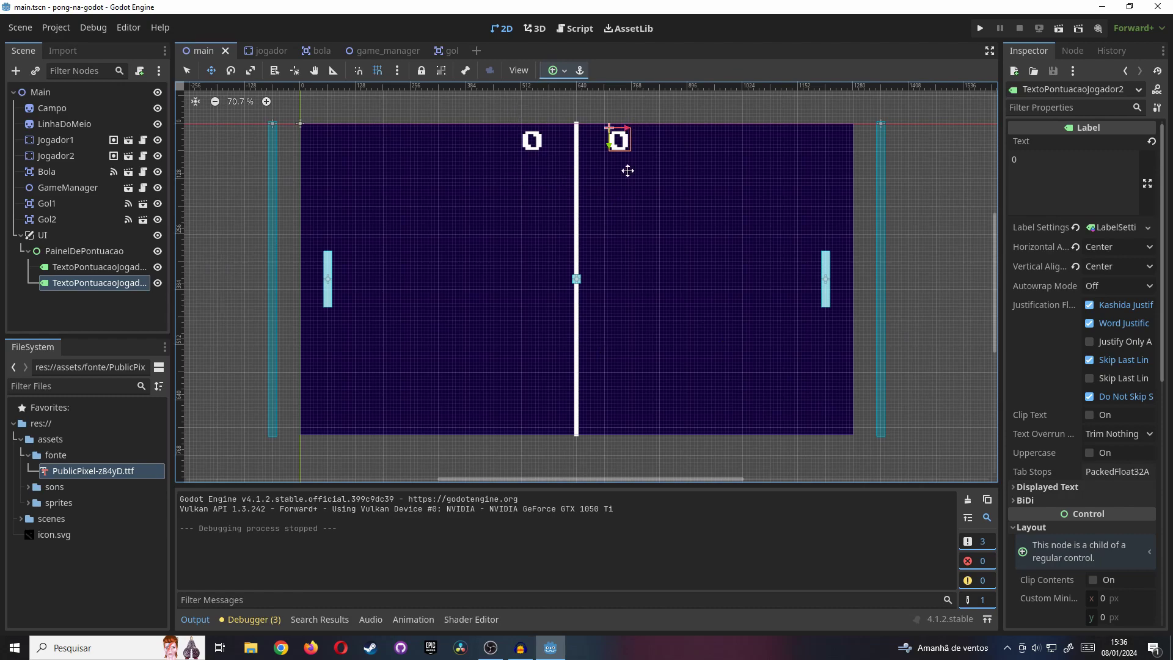
{"action": "left_click", "coordinate": [129, 271]}
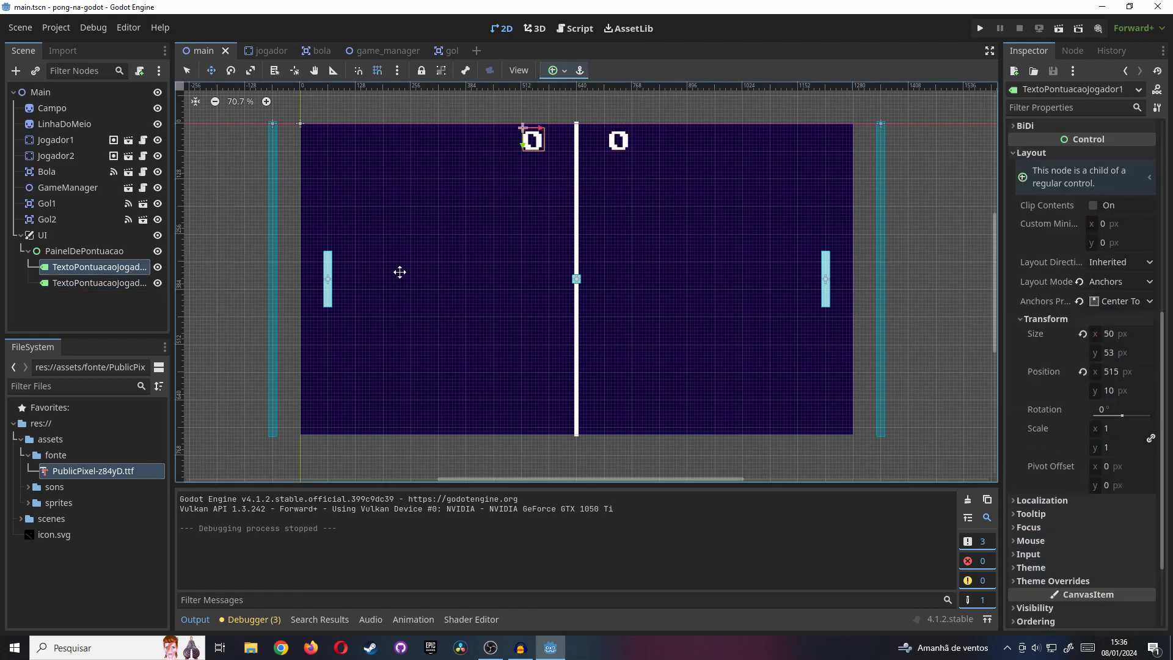
{"action": "scroll", "coordinate": [1051, 177], "scroll_direction": "up", "scroll_amount": 5}
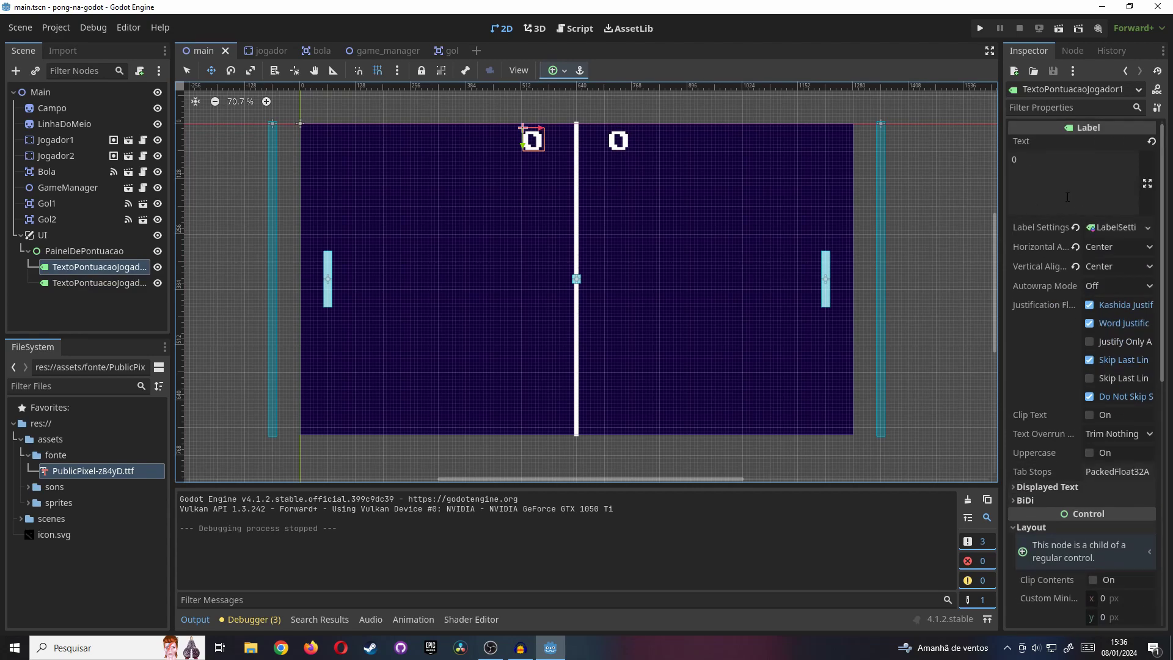
{"action": "left_click", "coordinate": [1118, 226]}
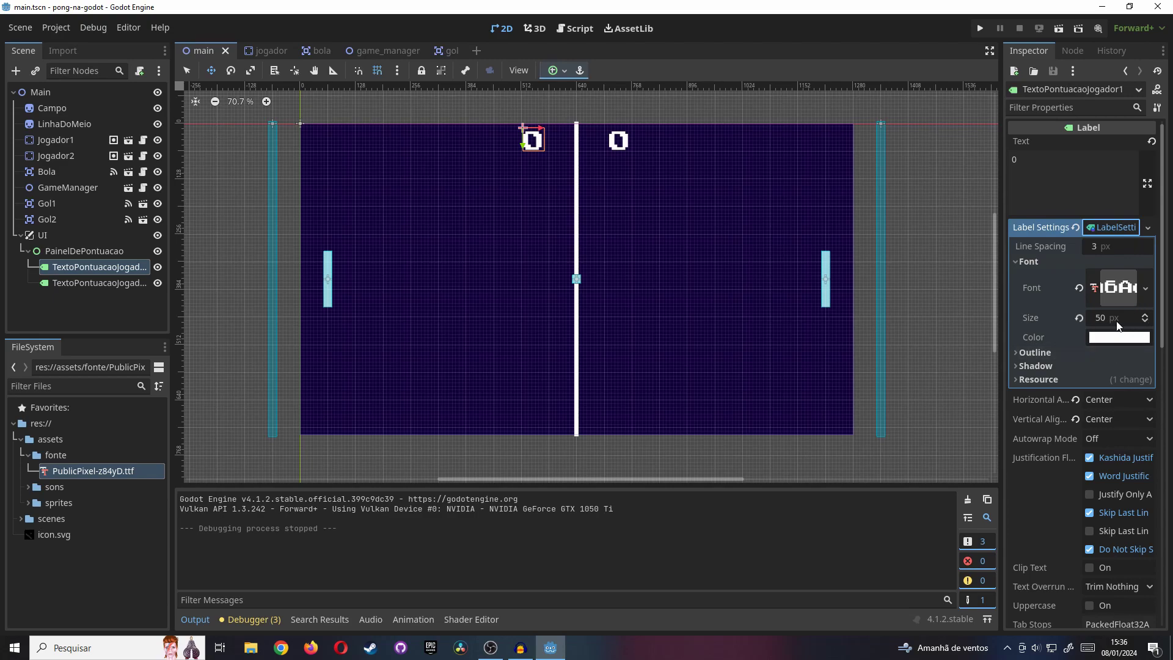
{"action": "left_click", "coordinate": [1120, 226]}
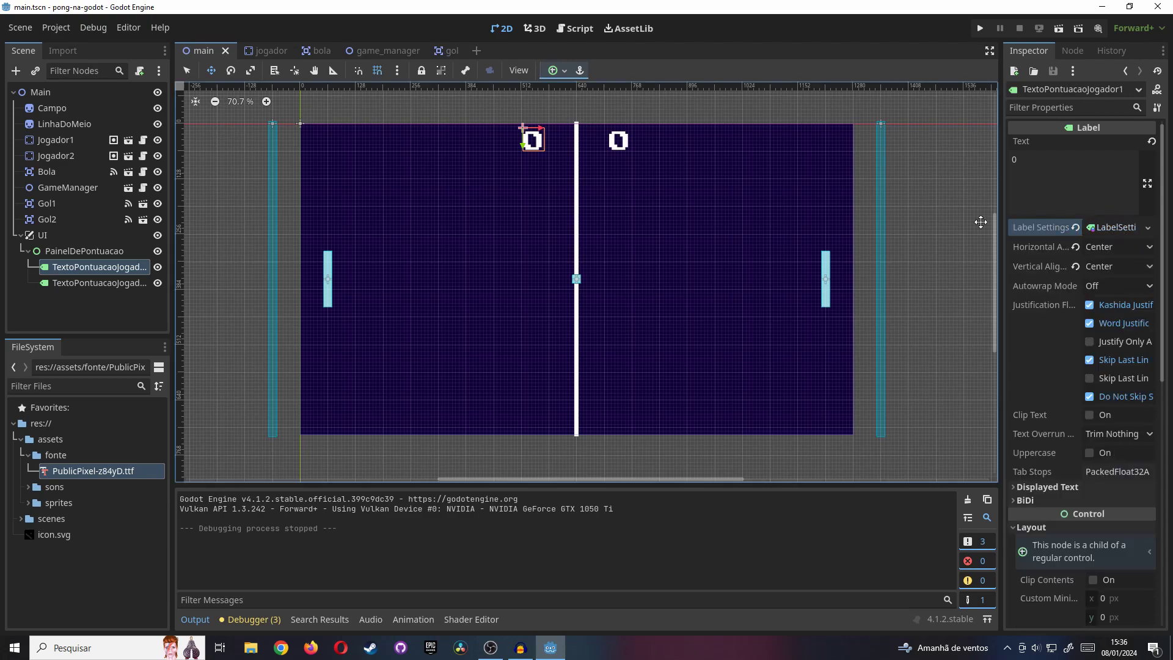
- Review game_manager.gd's score label references and the goal handlers updating each player's score text
{"action": "left_click", "coordinate": [583, 33]}
{"action": "left_click_drag", "start_coordinate": [994, 286], "coordinate": [995, 112]}
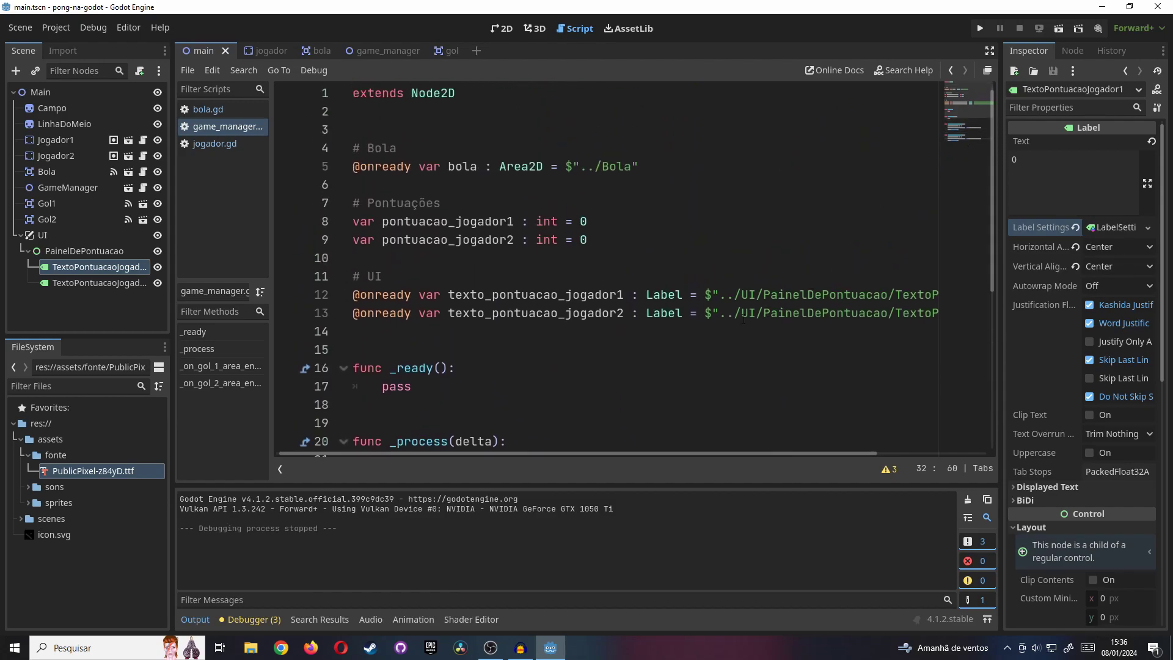
{"action": "left_click_drag", "start_coordinate": [354, 295], "coordinate": [884, 295]}
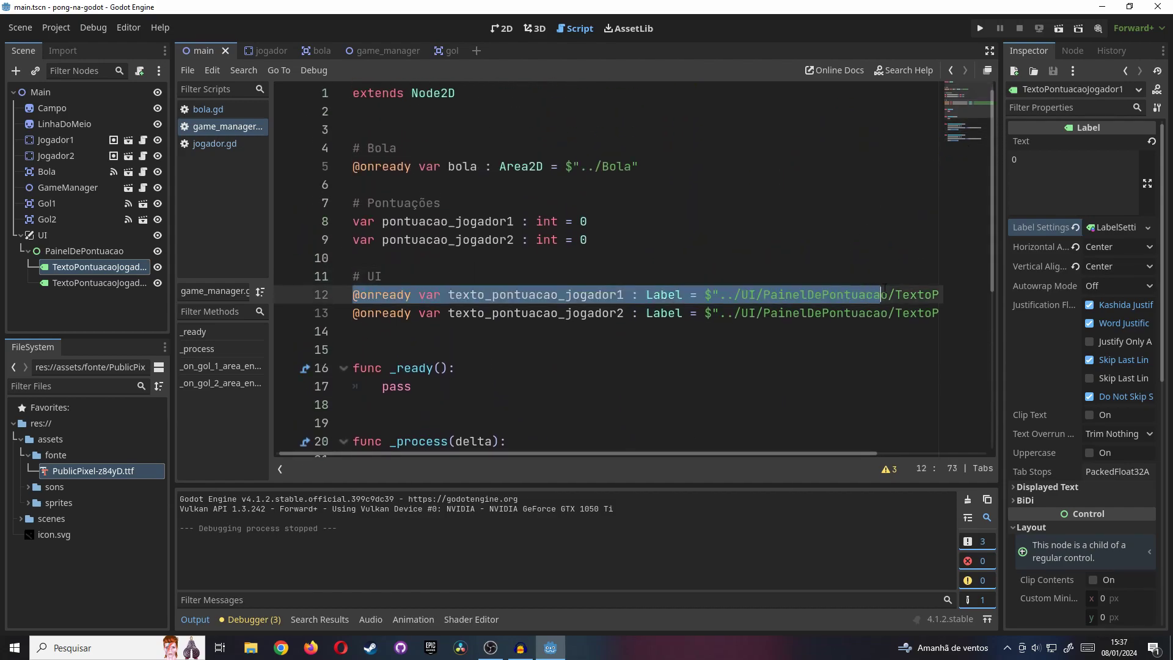
{"action": "left_click", "coordinate": [829, 315]}
{"action": "left_click_drag", "start_coordinate": [993, 185], "coordinate": [984, 383]}
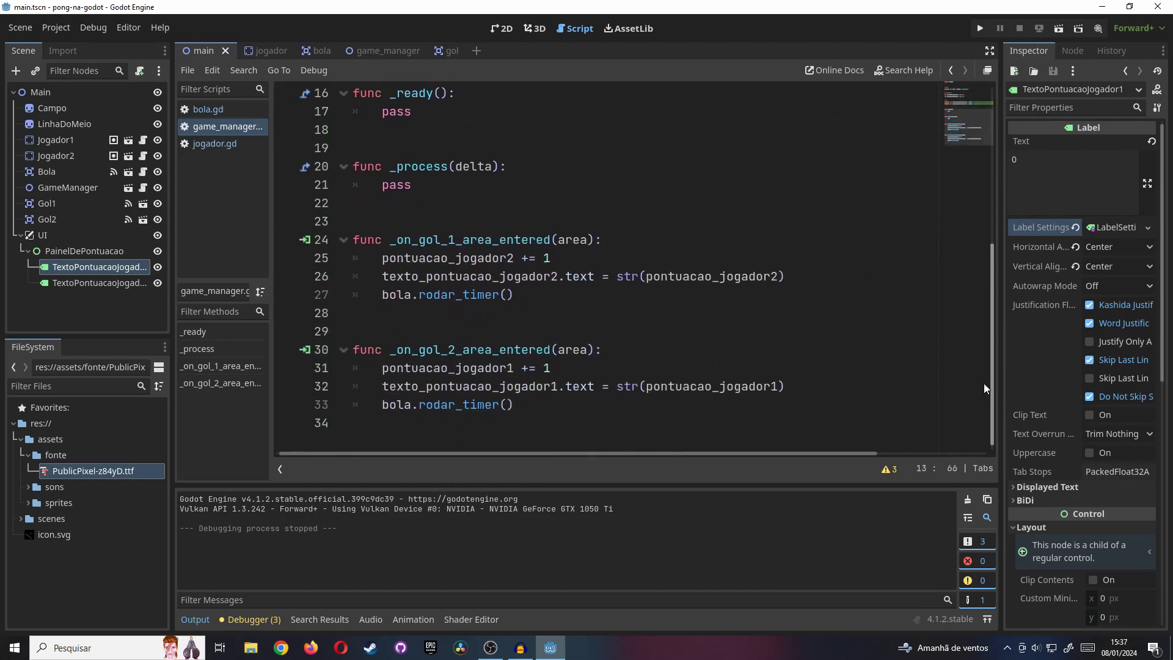
{"action": "left_click_drag", "start_coordinate": [785, 277], "coordinate": [383, 278]}
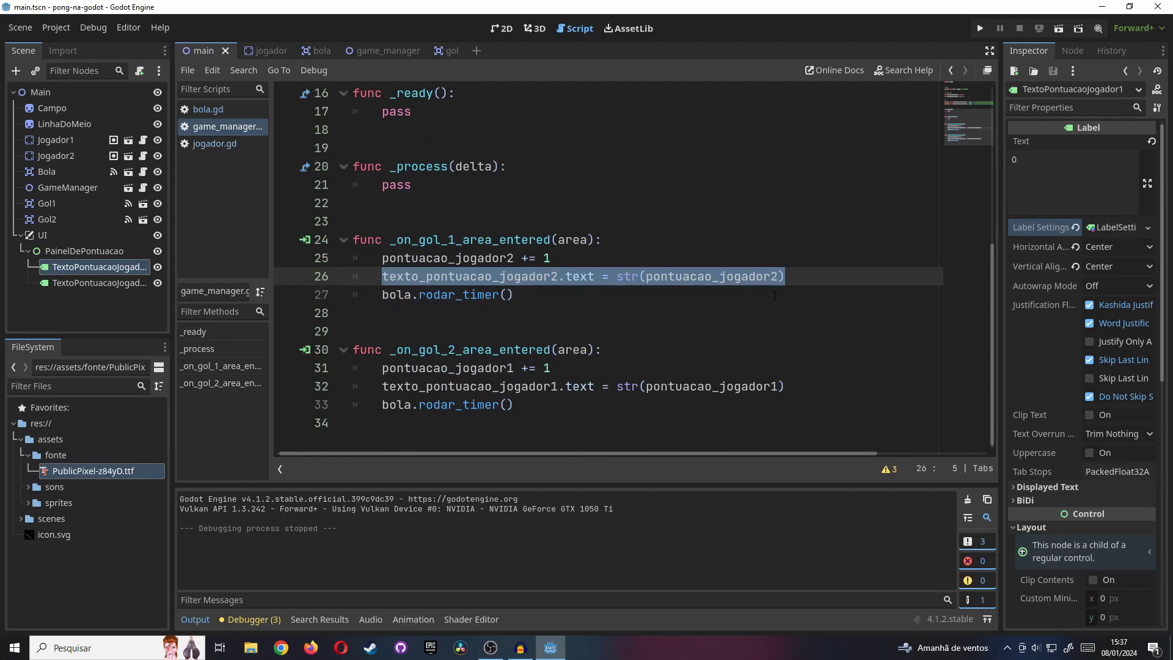
{"action": "left_click_drag", "start_coordinate": [809, 281], "coordinate": [383, 278]}
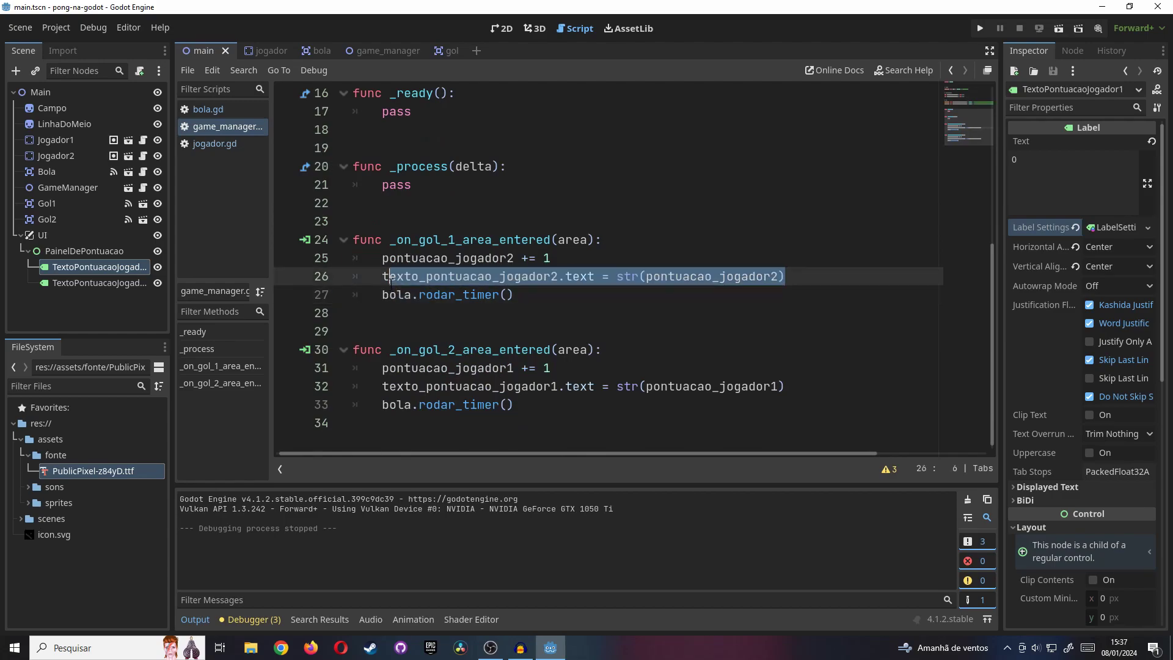
{"action": "left_click_drag", "start_coordinate": [384, 386], "coordinate": [788, 386]}
{"action": "left_click", "coordinate": [794, 388]}
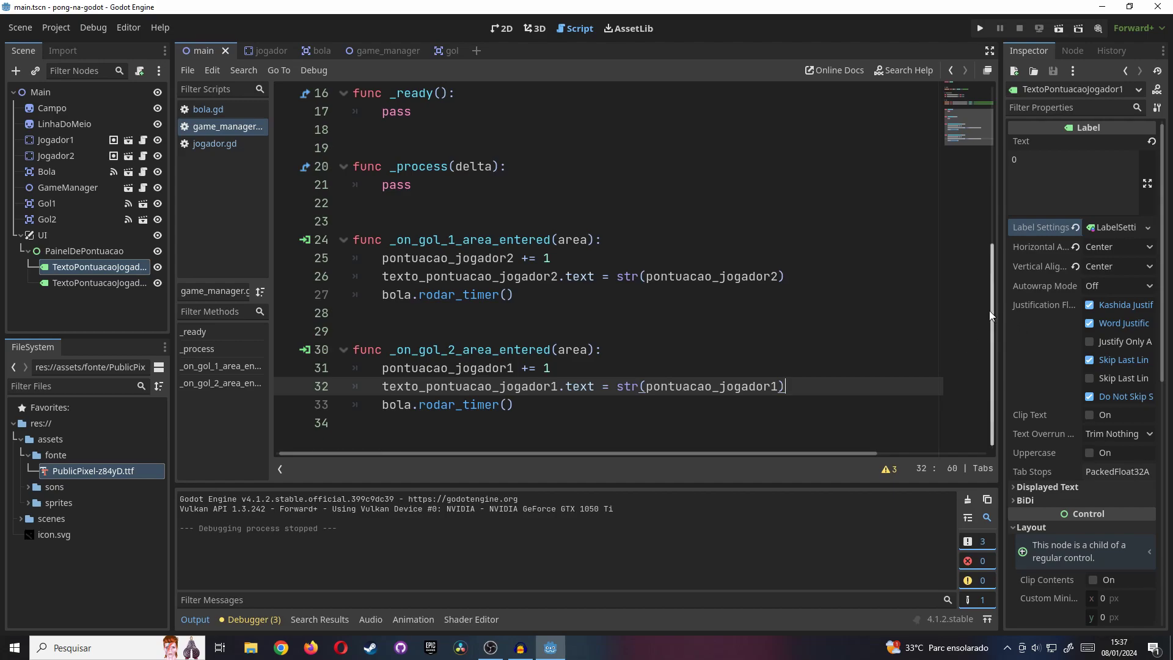
{"action": "left_click_drag", "start_coordinate": [990, 312], "coordinate": [995, 131]}
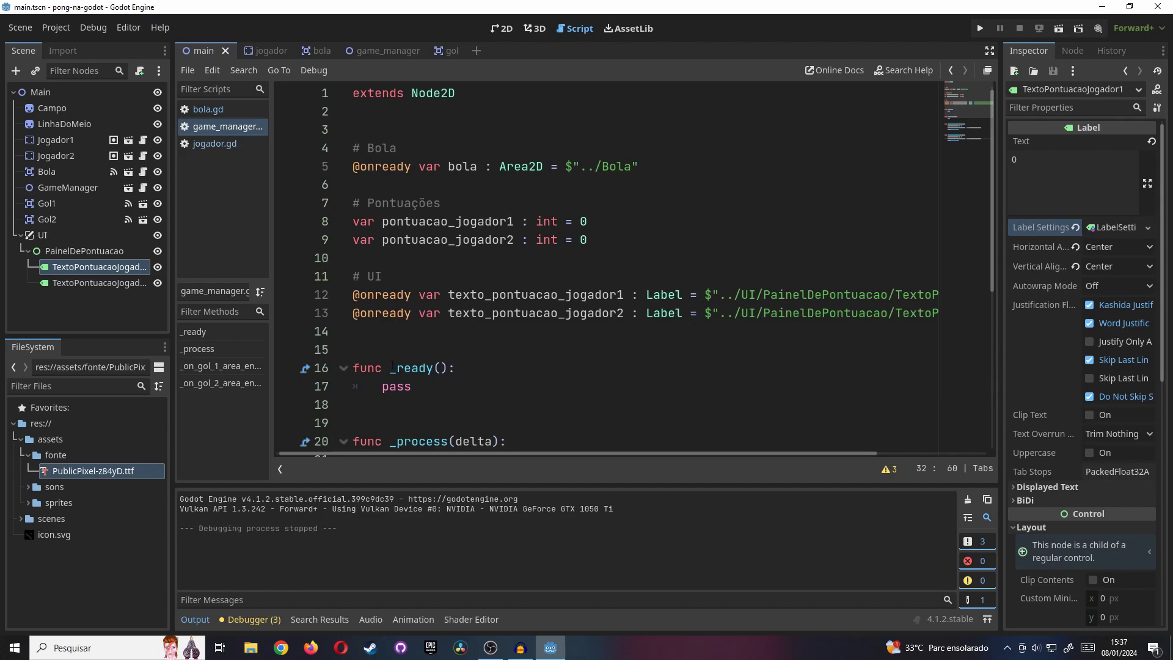
- Delete the empty func _ready(): pass and its blank lines so _process follows the variables
{"action": "left_click_drag", "start_coordinate": [425, 385], "coordinate": [338, 378]}
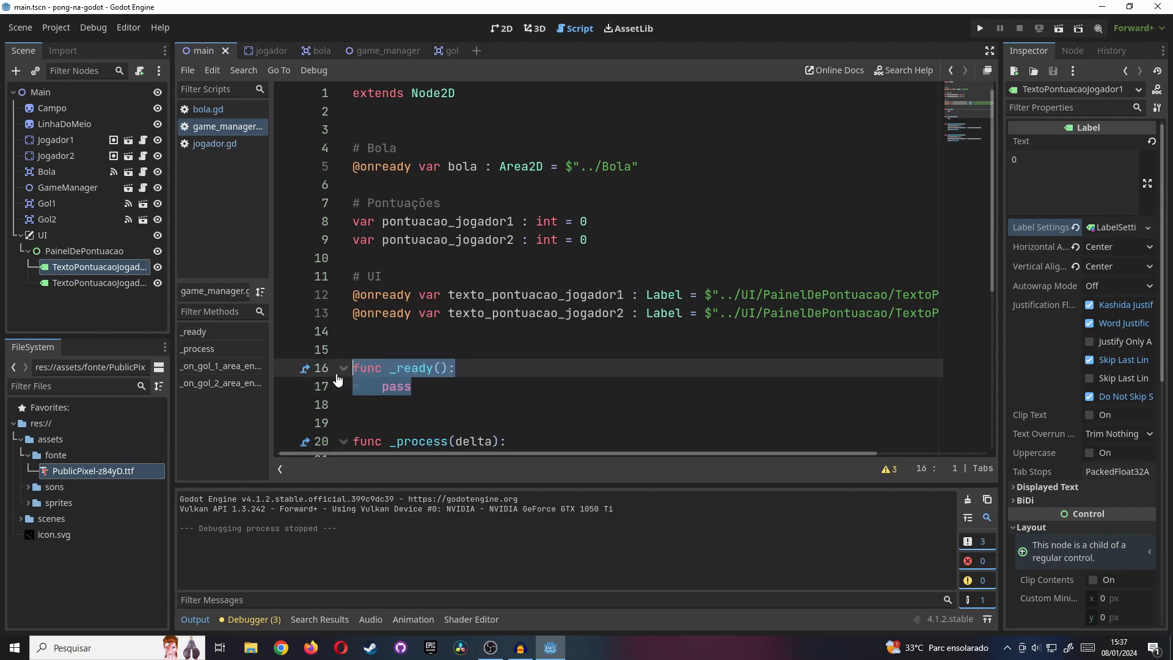
{"action": "key", "text": "BackSpace"}
{"action": "key", "text": "BackSpace"}
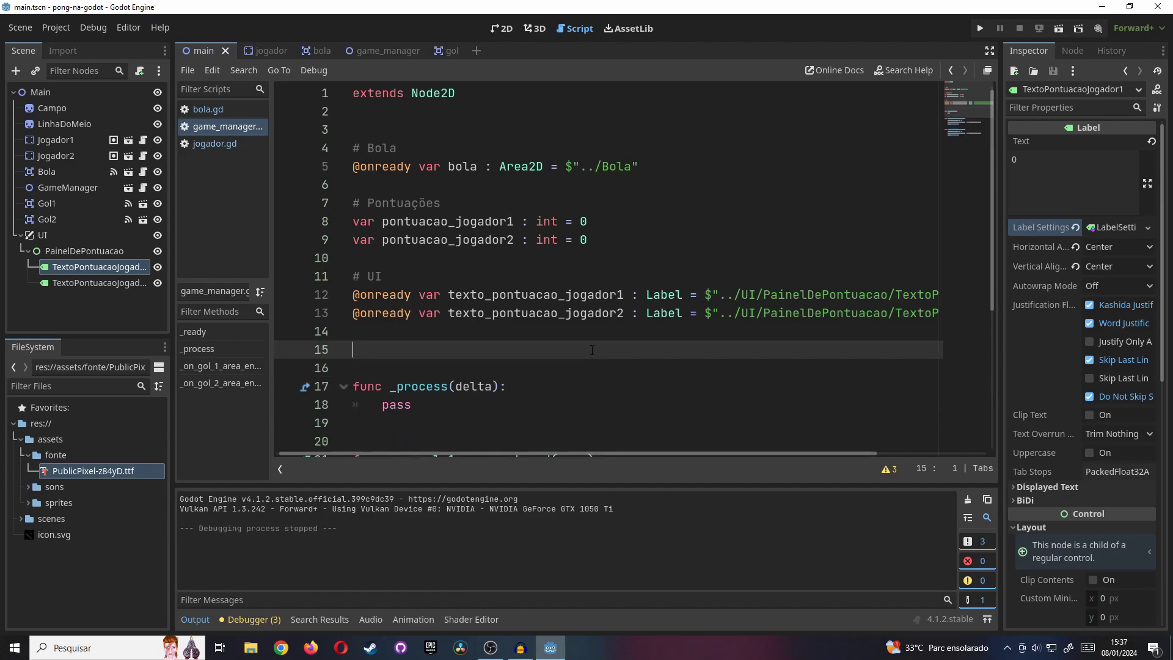
{"action": "key", "text": "Delete"}
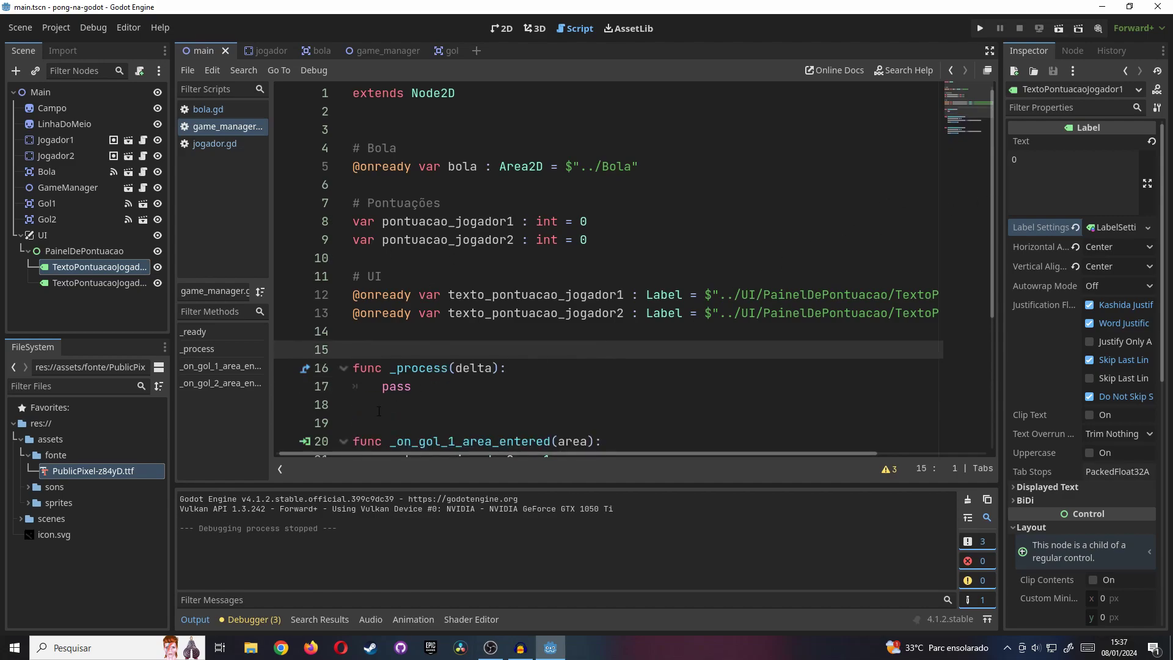
{"action": "double_click", "coordinate": [427, 383]}
{"action": "left_click", "coordinate": [415, 393]}
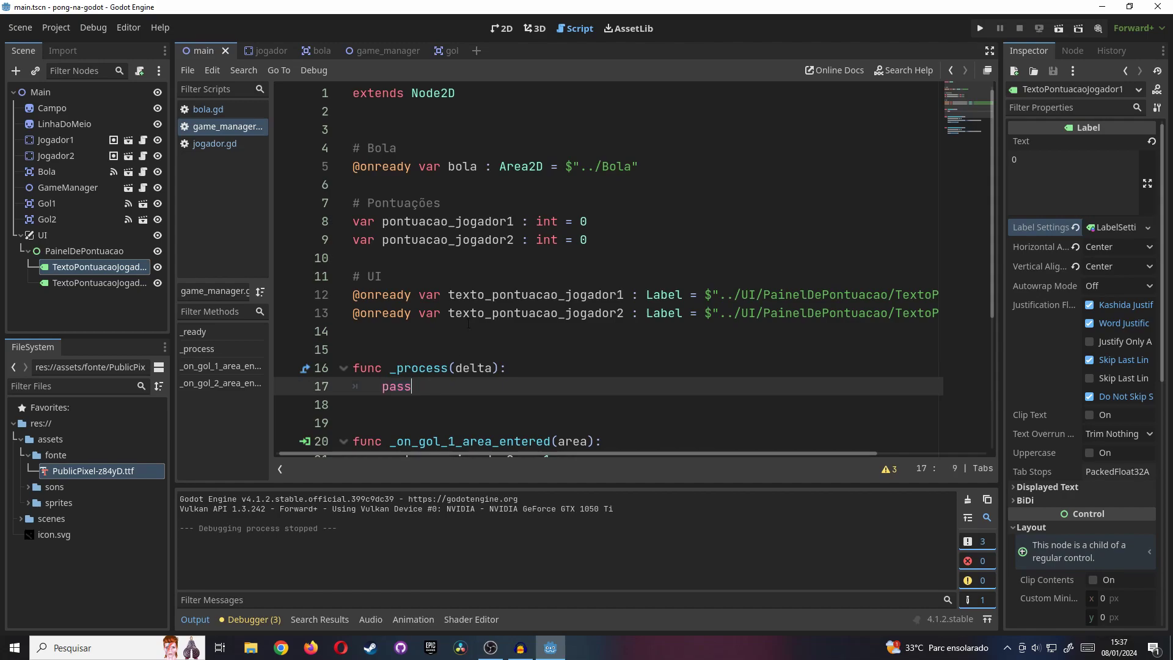